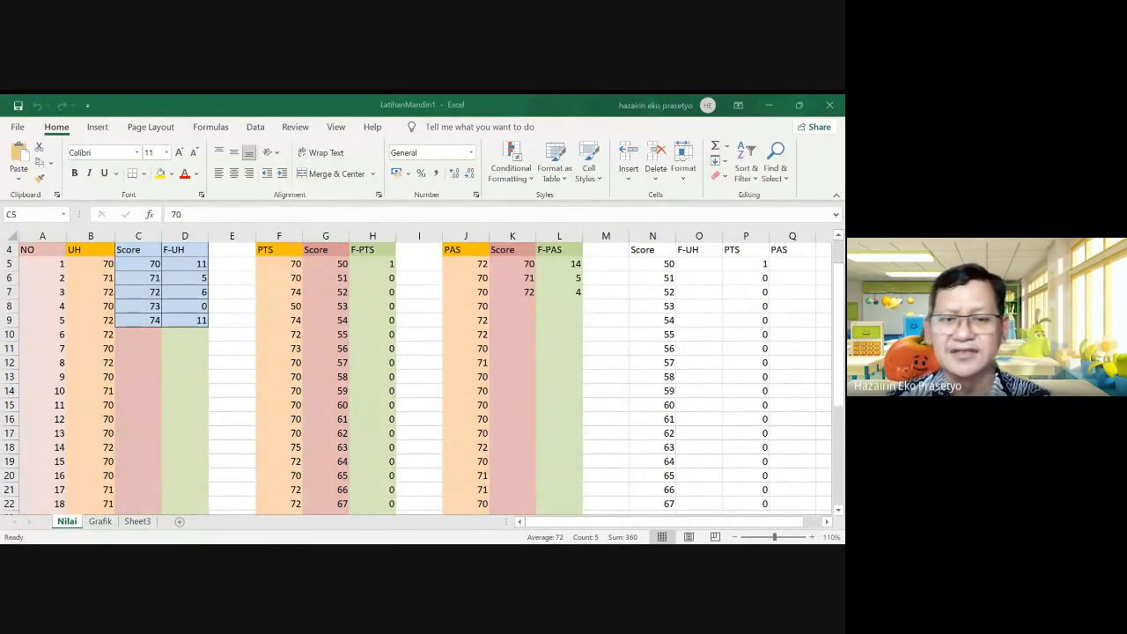
# Step: Review the UH1 frequency, UH-PTS-PAS comparison and FD UH1 pie charts on the Grafik sheet, and return to the Nilai sheet
pyautogui.hotkey('ctrl', 'v')
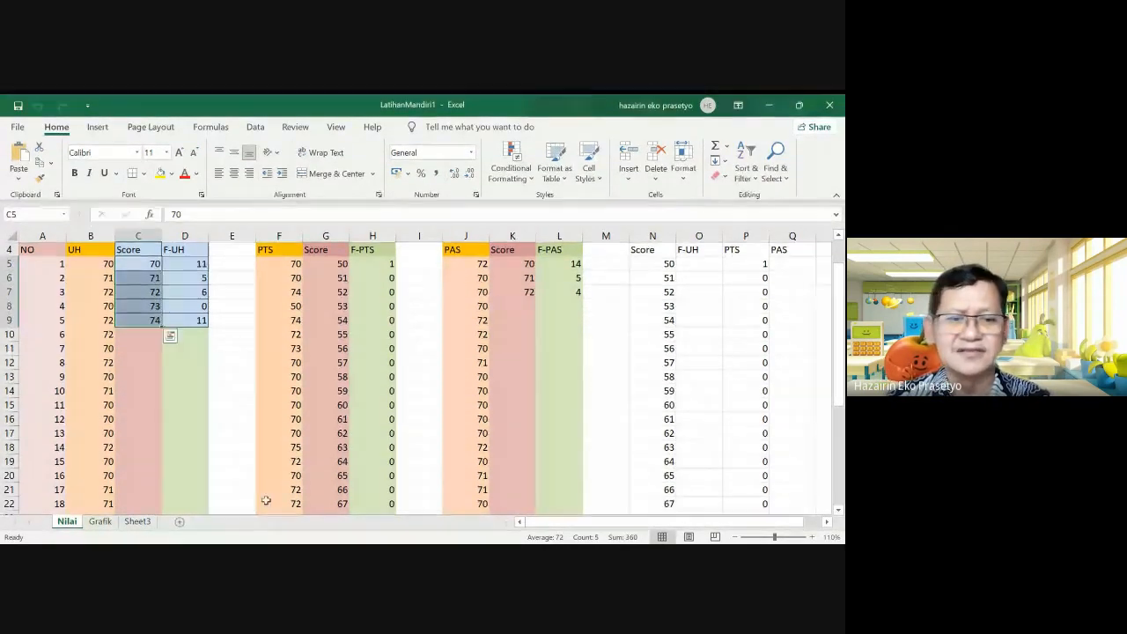
pyautogui.click(99, 522)
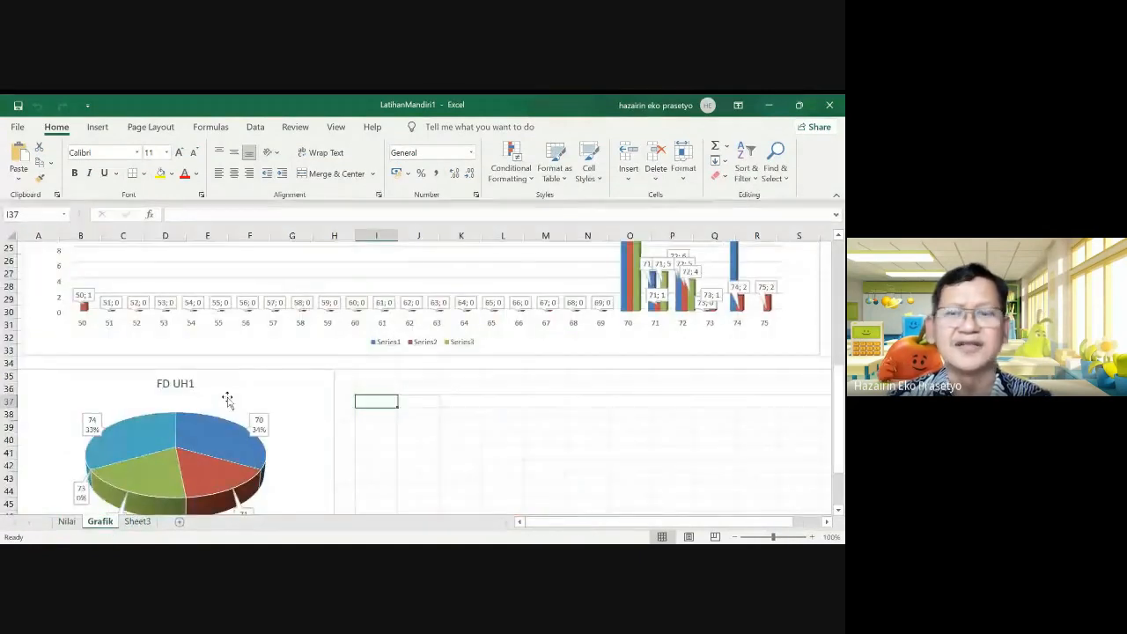
pyautogui.scroll(4, 387, 361)
pyautogui.scroll(3, 388, 368)
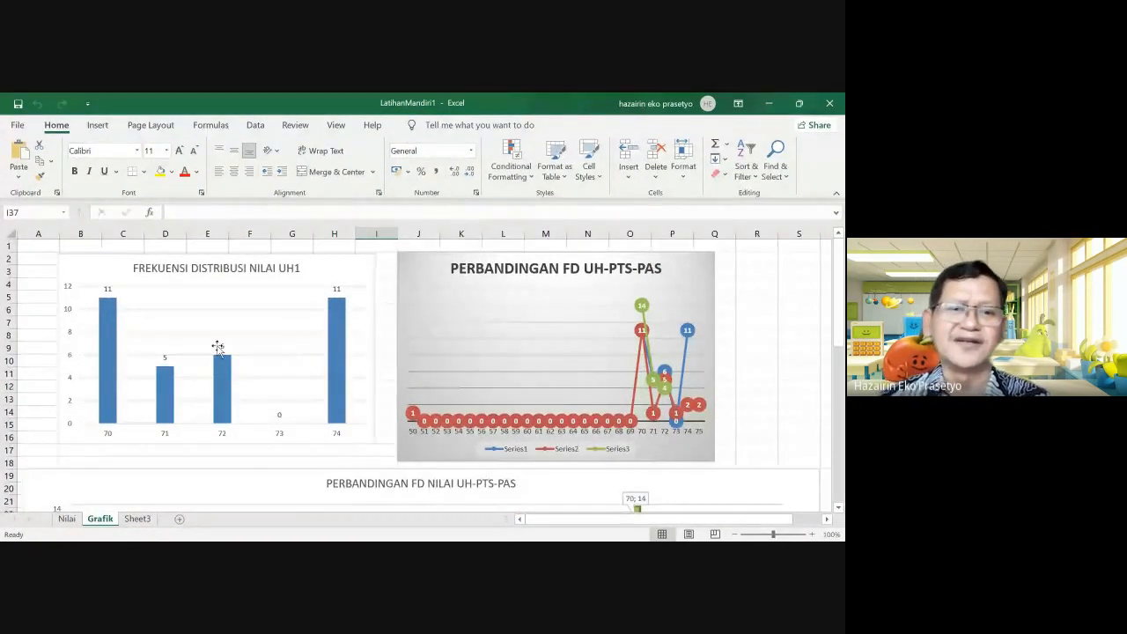
pyautogui.scroll(-6, 293, 436)
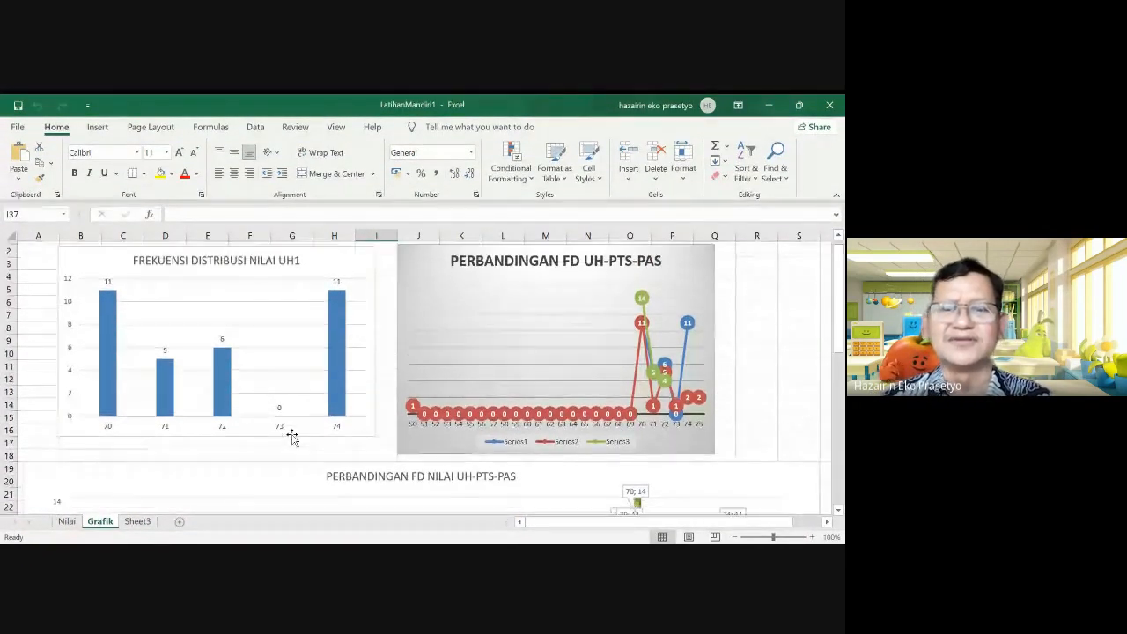
pyautogui.scroll(-3, 293, 436)
pyautogui.scroll(8, 293, 436)
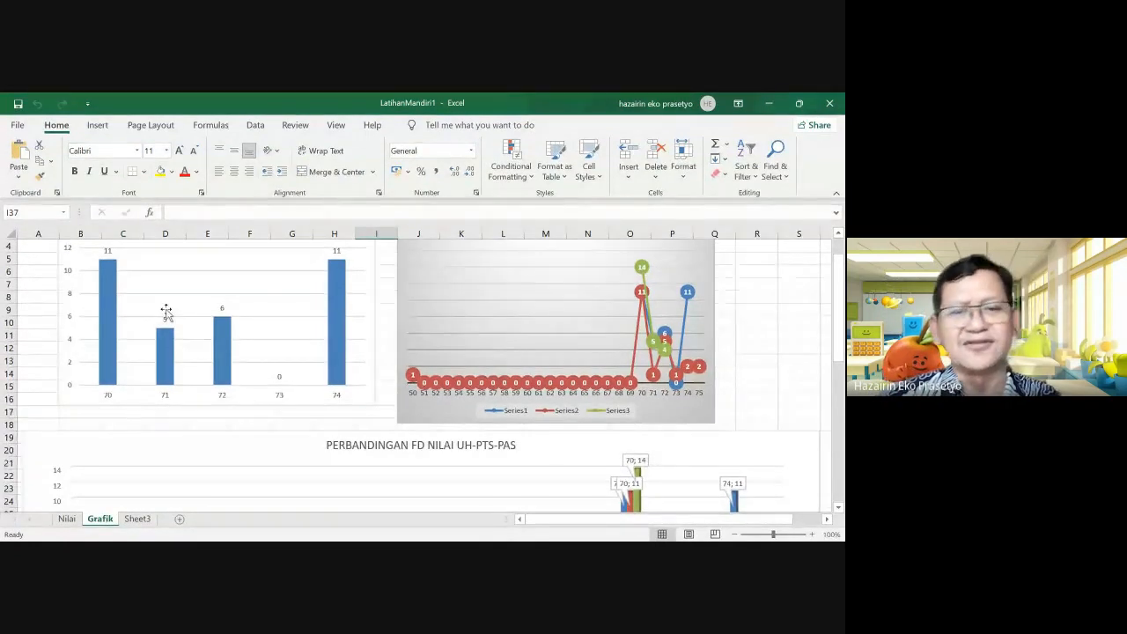
pyautogui.scroll(1, 281, 408)
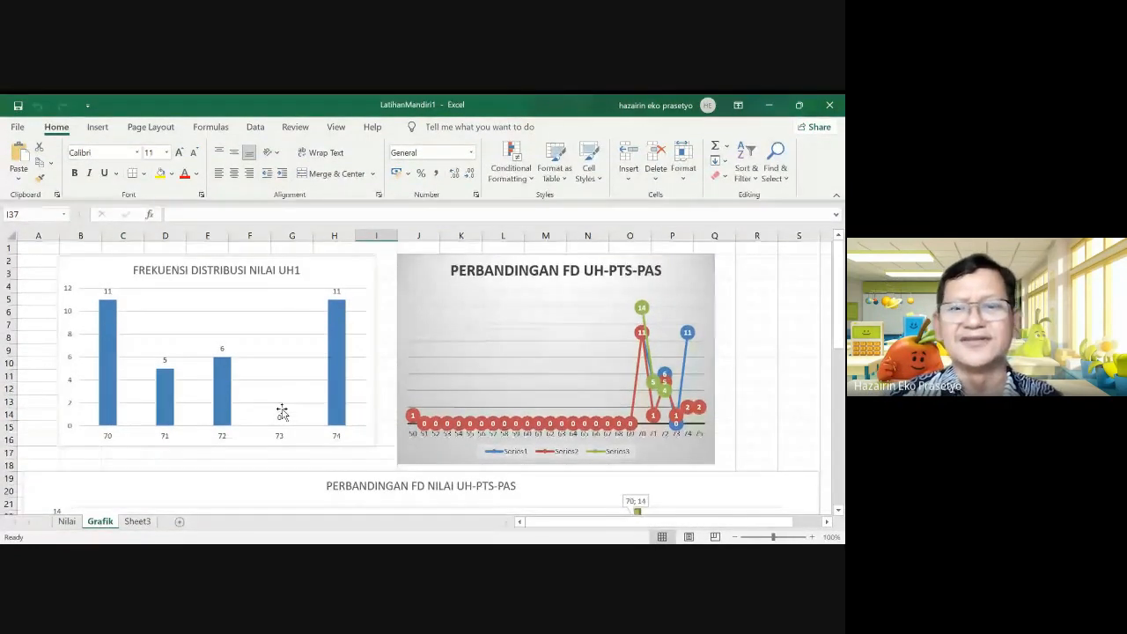
pyautogui.scroll(1, 496, 403)
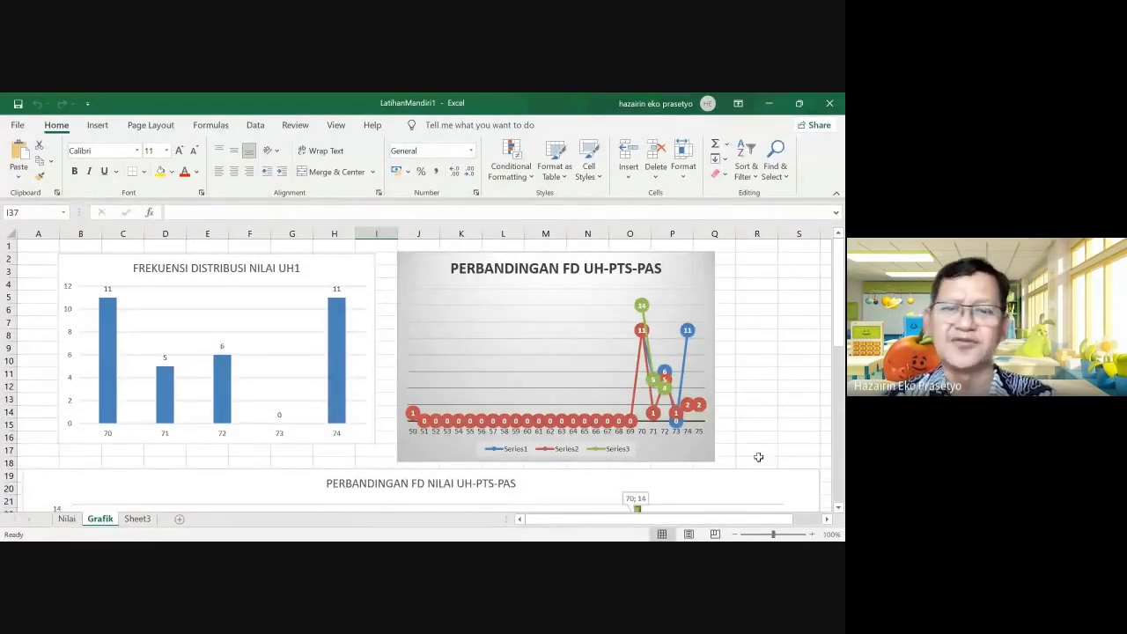
pyautogui.scroll(-6, 356, 370)
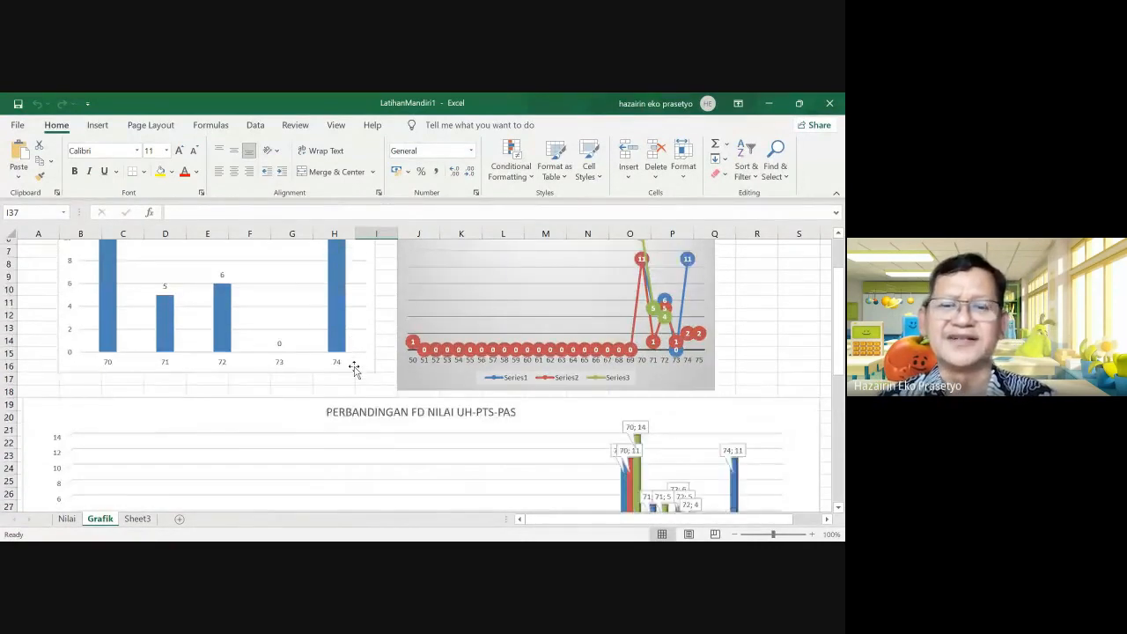
pyautogui.scroll(3, 356, 371)
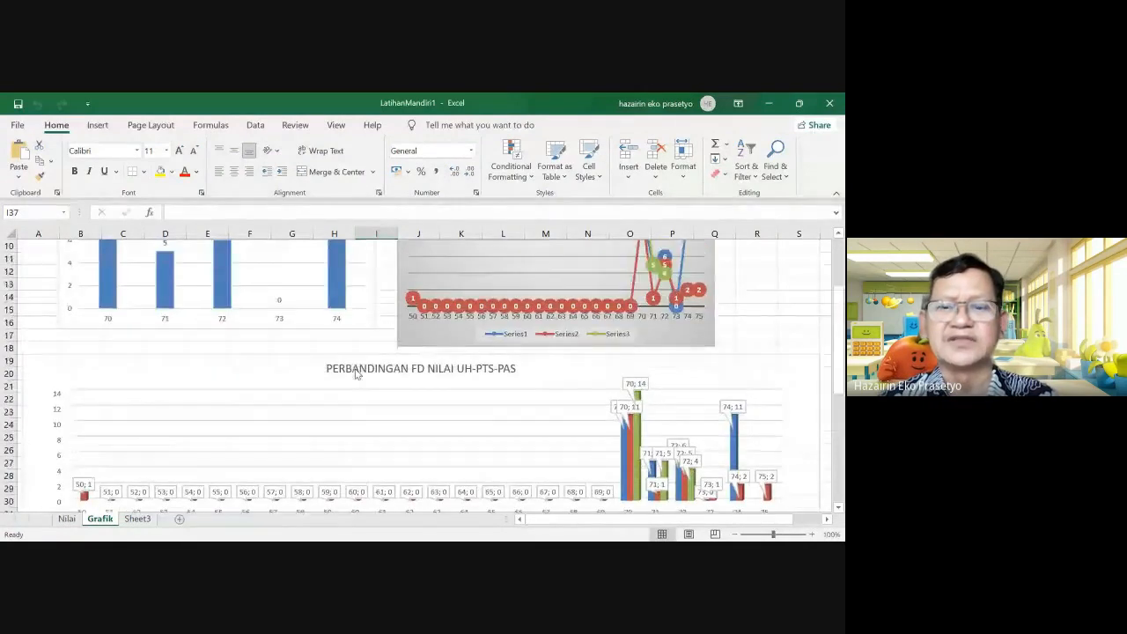
pyautogui.scroll(-6, 523, 400)
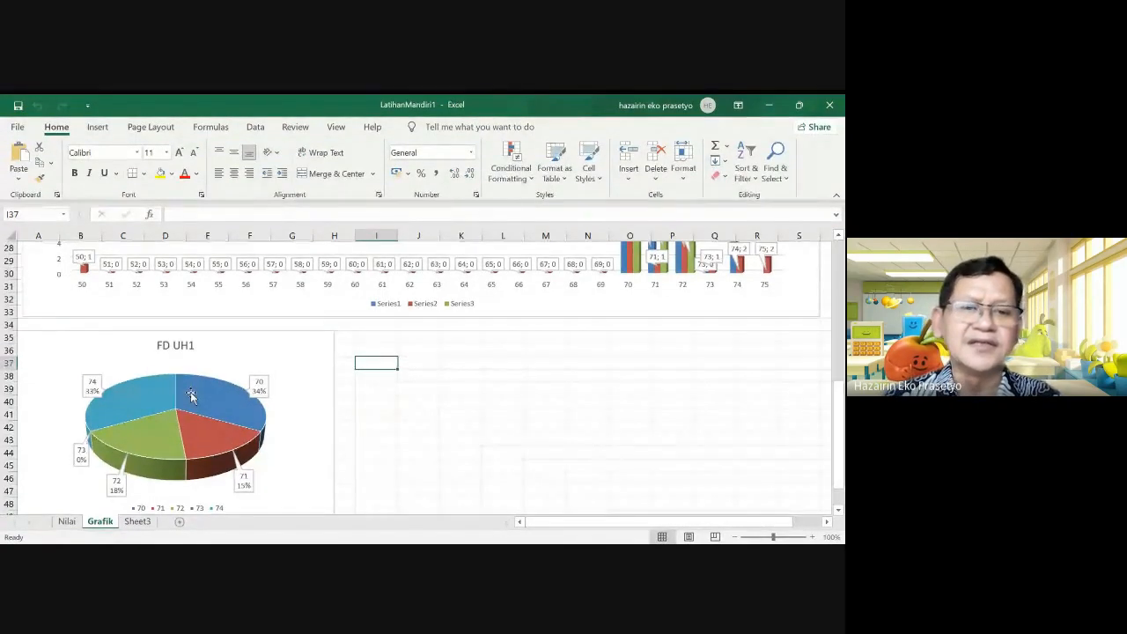
pyautogui.scroll(7, 191, 392)
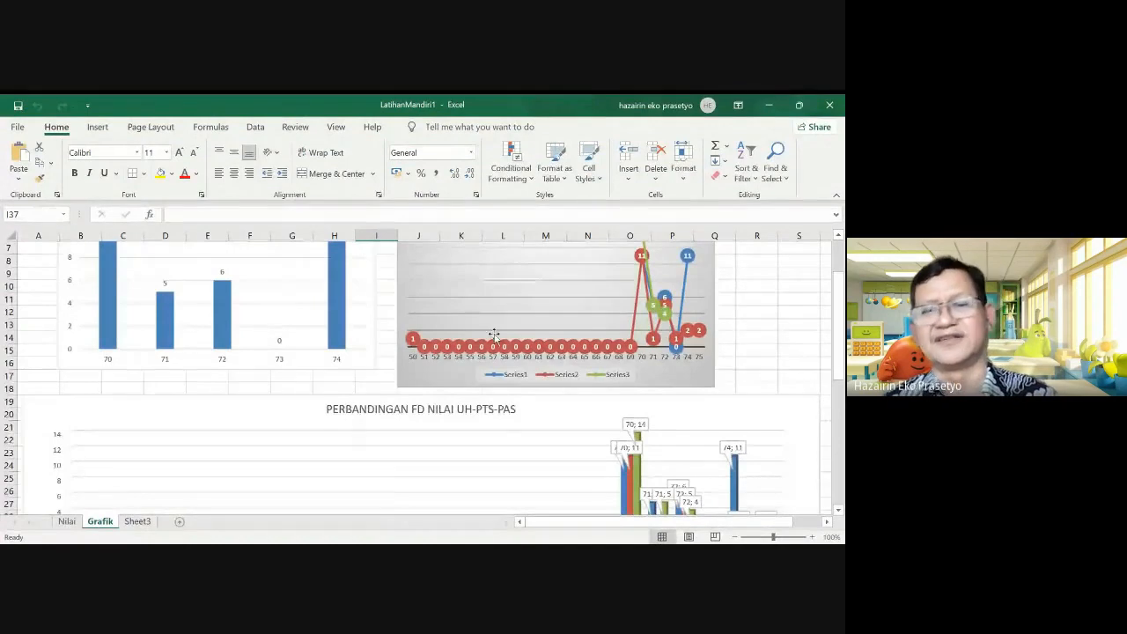
pyautogui.click(66, 519)
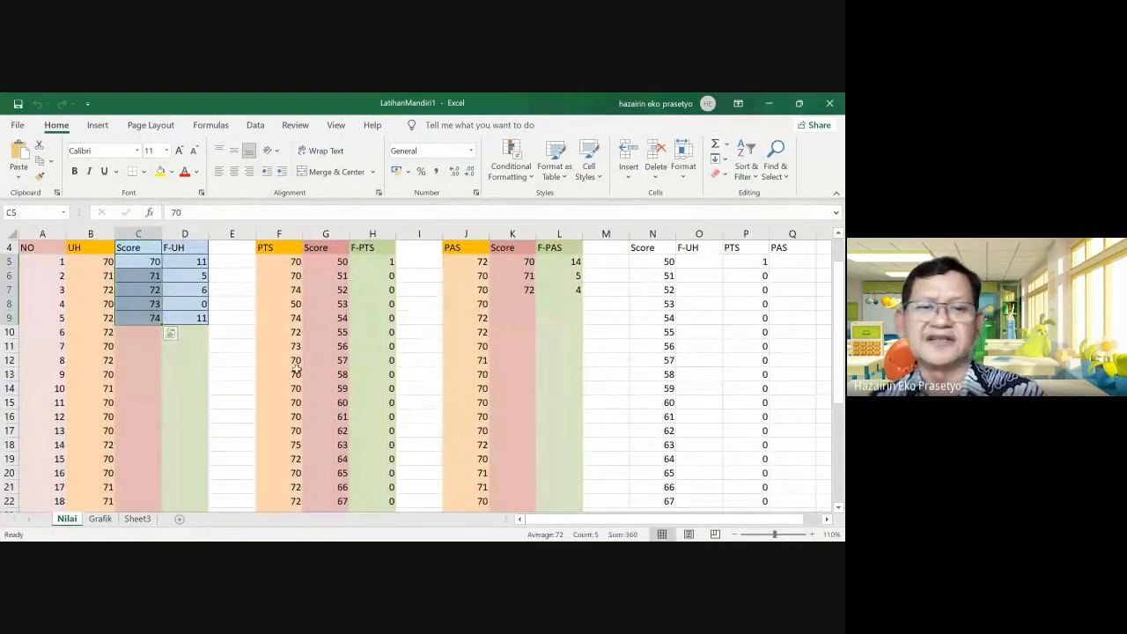
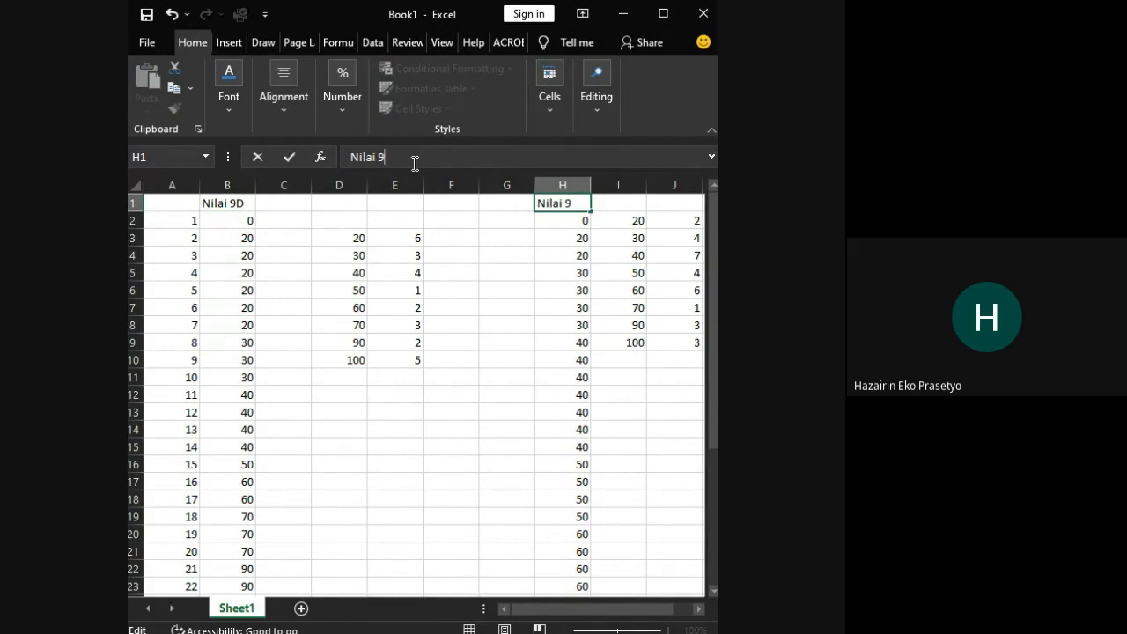
# Step: Finish the header Nilai 9E in H1 above the second class's scores
pyautogui.click(361, 221)
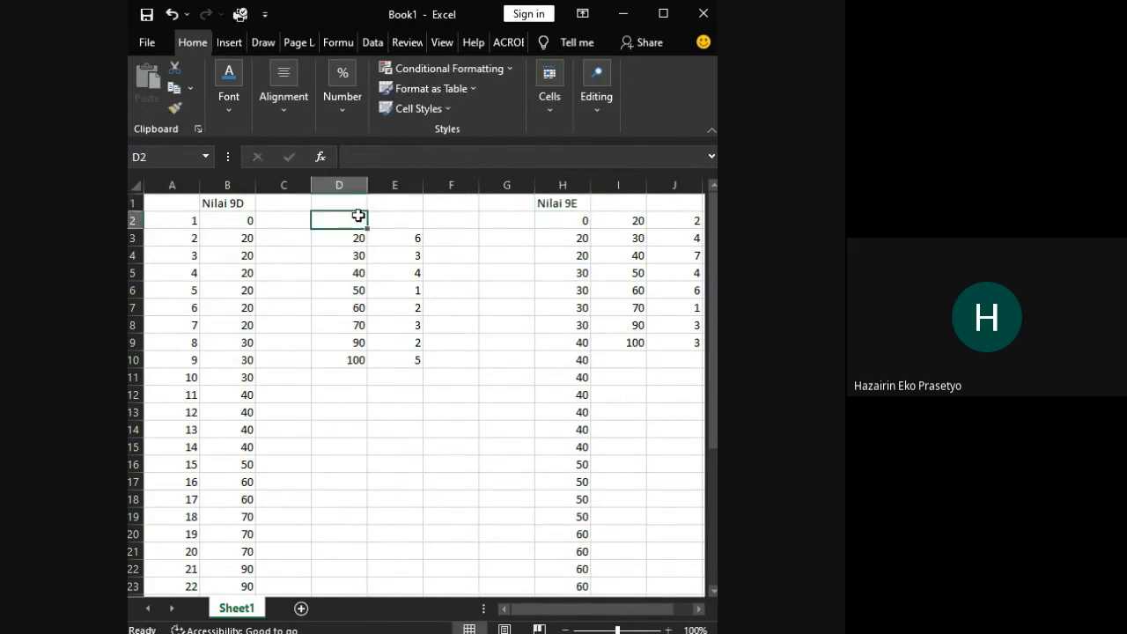
pyautogui.click(361, 205)
pyautogui.click(398, 155)
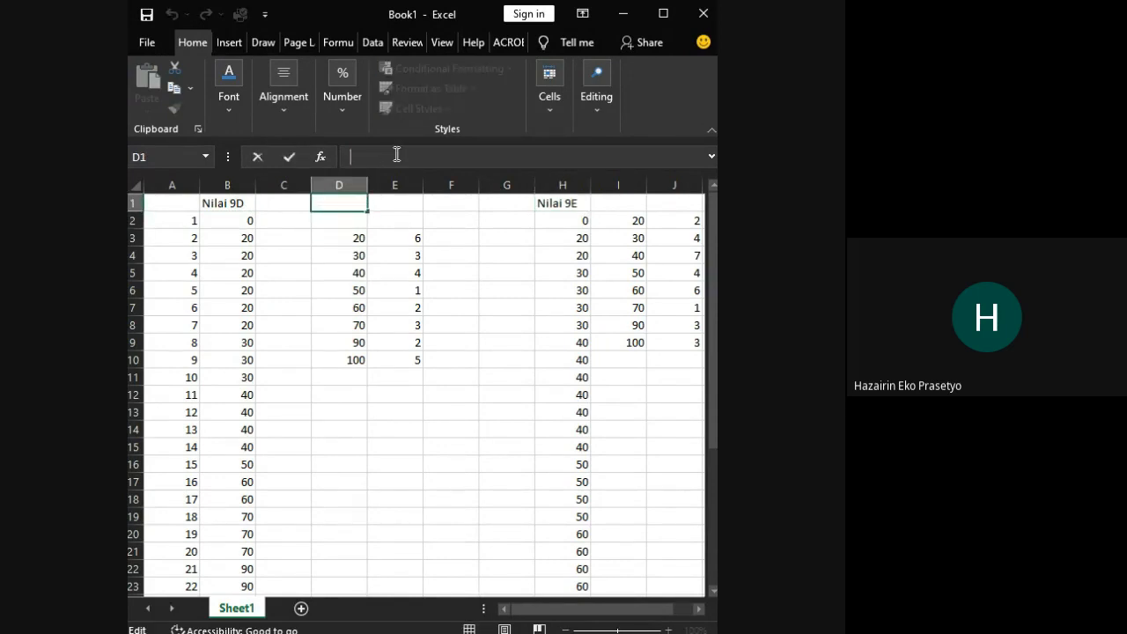
pyautogui.write('Skor')
pyautogui.press('BackSpace')
pyautogui.press('BackSpace')
pyautogui.press('BackSpace')
pyautogui.press('BackSpace')
# Step: Compare the first scores of Nilai 9D in column B with those of Nilai 9E in column H
pyautogui.click(245, 226)
pyautogui.click(246, 242)
pyautogui.click(234, 255)
pyautogui.click(364, 236)
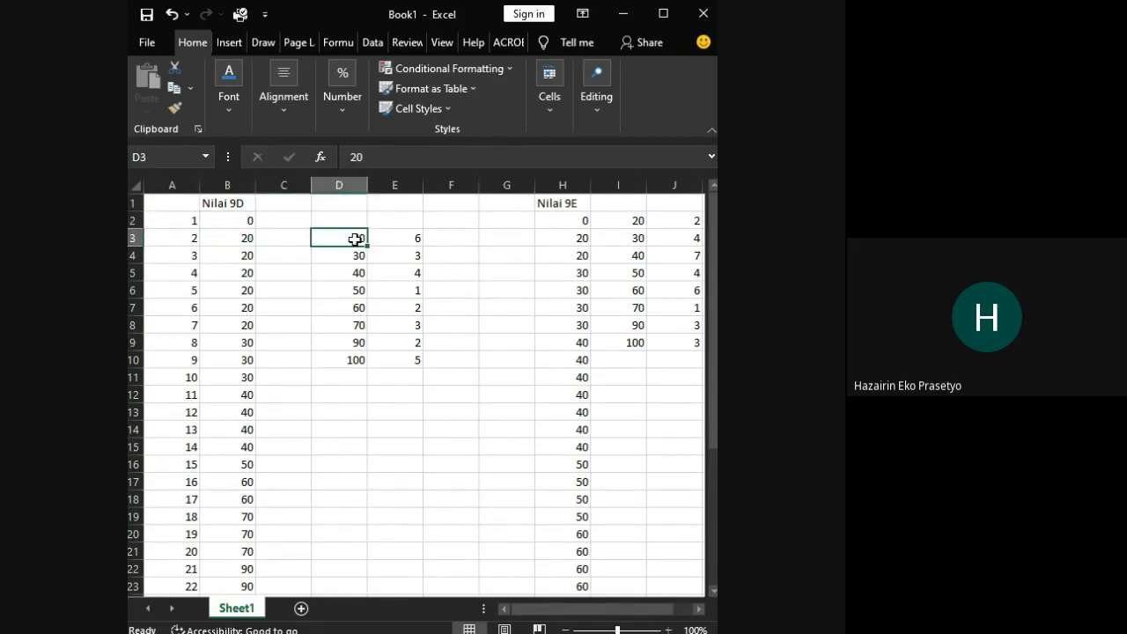
pyautogui.click(227, 221)
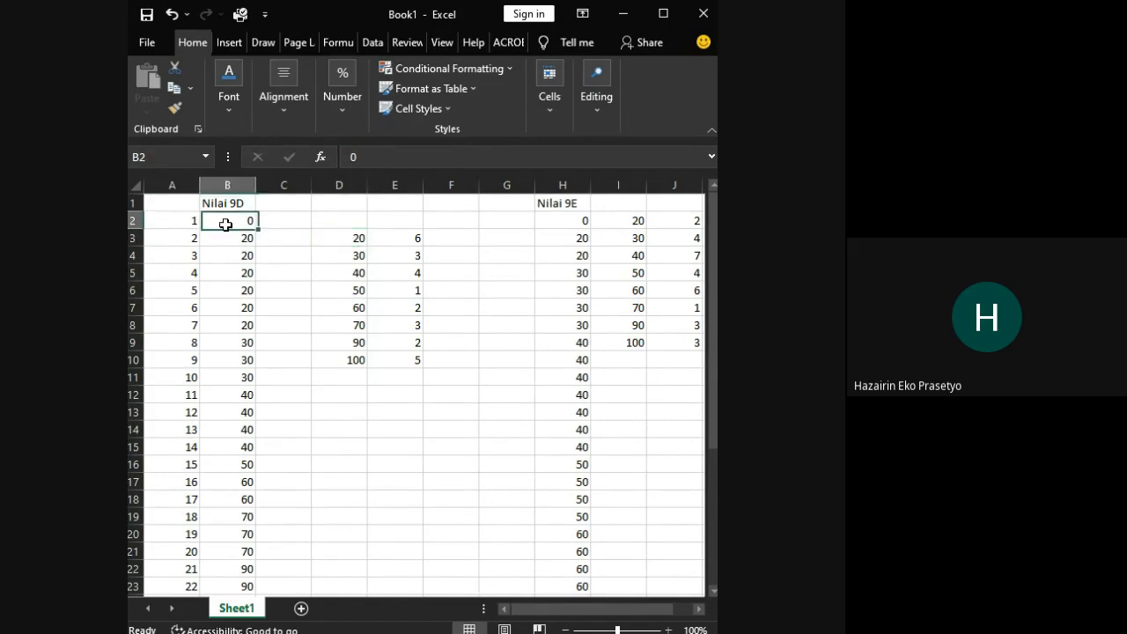
pyautogui.keyDown('ctrl'); pyautogui.click(577, 218); pyautogui.keyUp('ctrl')
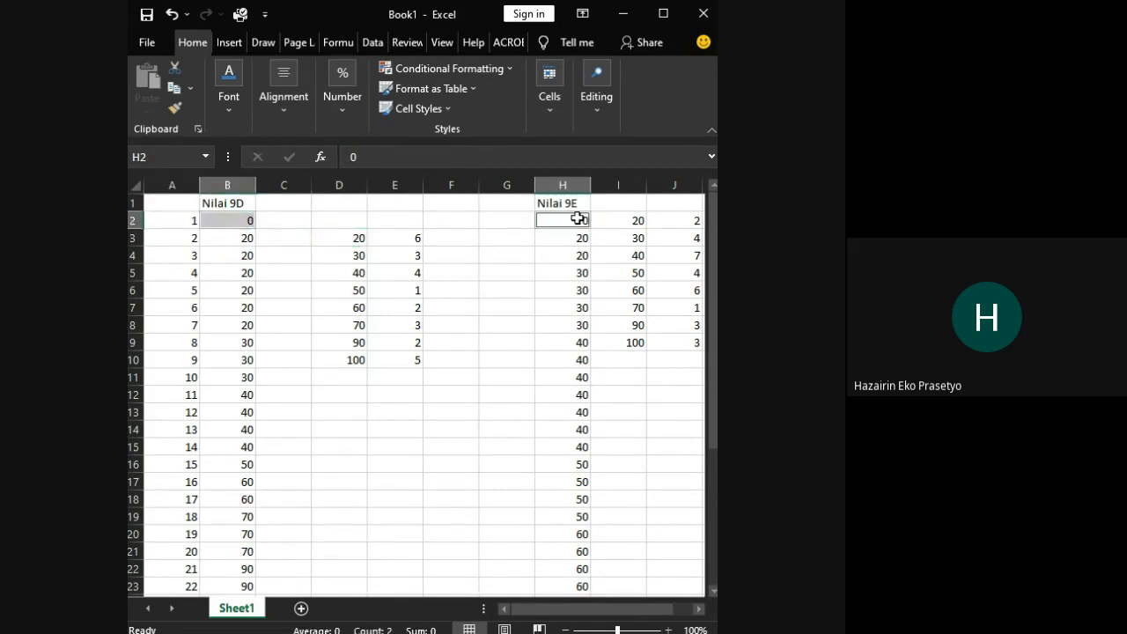
pyautogui.click(231, 242)
pyautogui.click(572, 237)
pyautogui.moveTo(244, 239); pyautogui.dragTo(247, 485)
pyautogui.moveTo(574, 219); pyautogui.dragTo(557, 391)
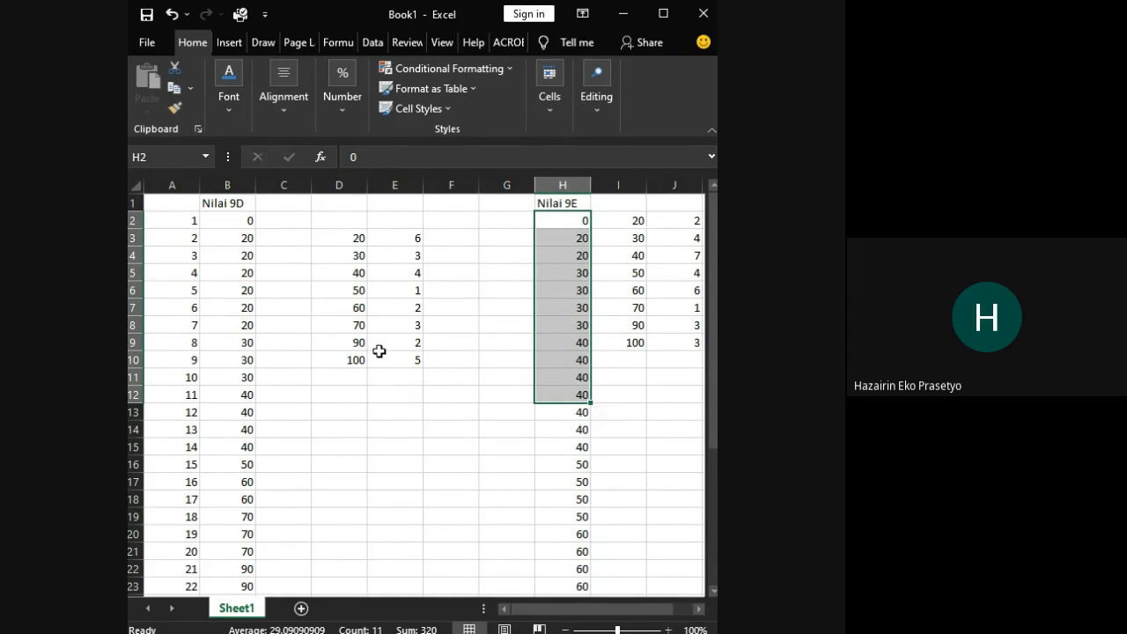
# Step: Check the COUNTIF formula in E8 and compare the upper halves of the two class score lists
pyautogui.hotkey('alt', 'Tab')
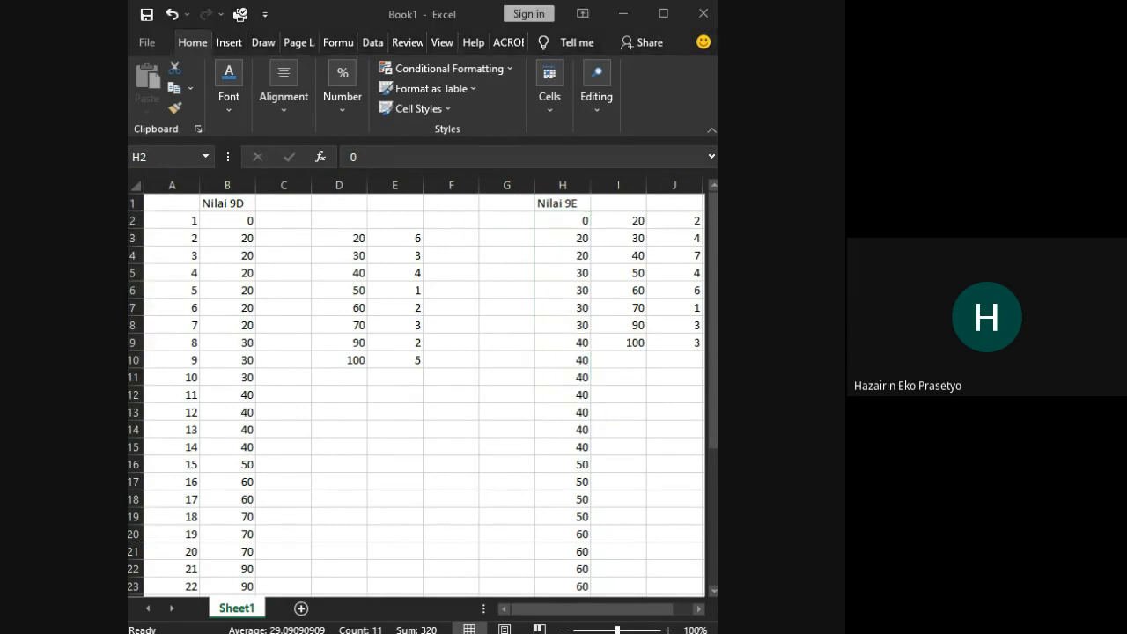
pyautogui.hotkey('alt', 'Tab')
pyautogui.click(414, 325)
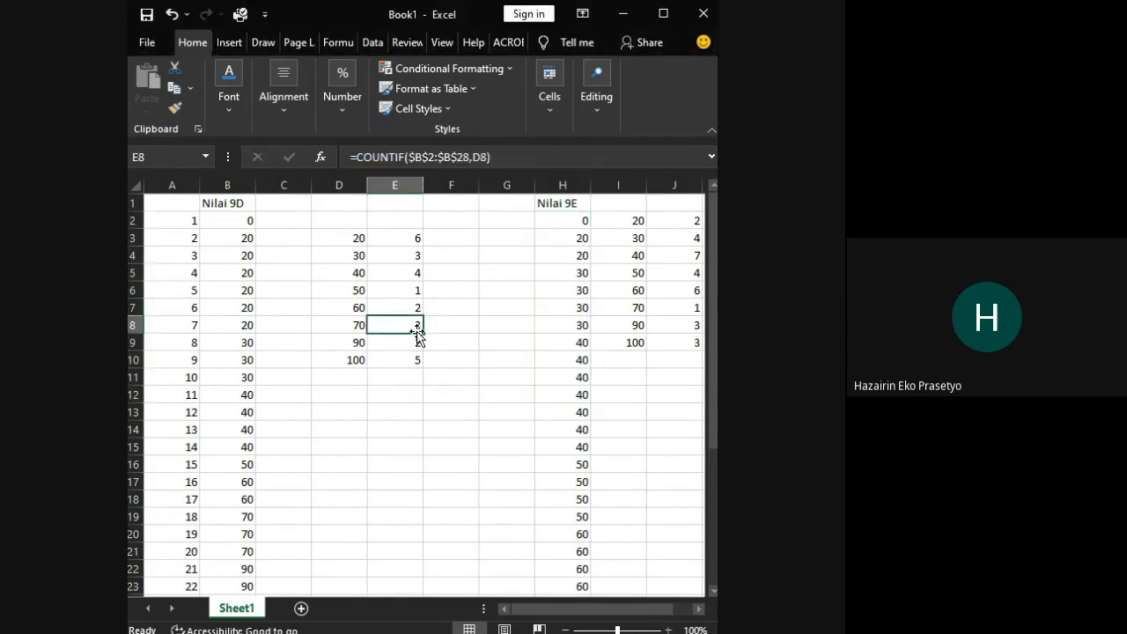
pyautogui.click(244, 205)
pyautogui.click(246, 222)
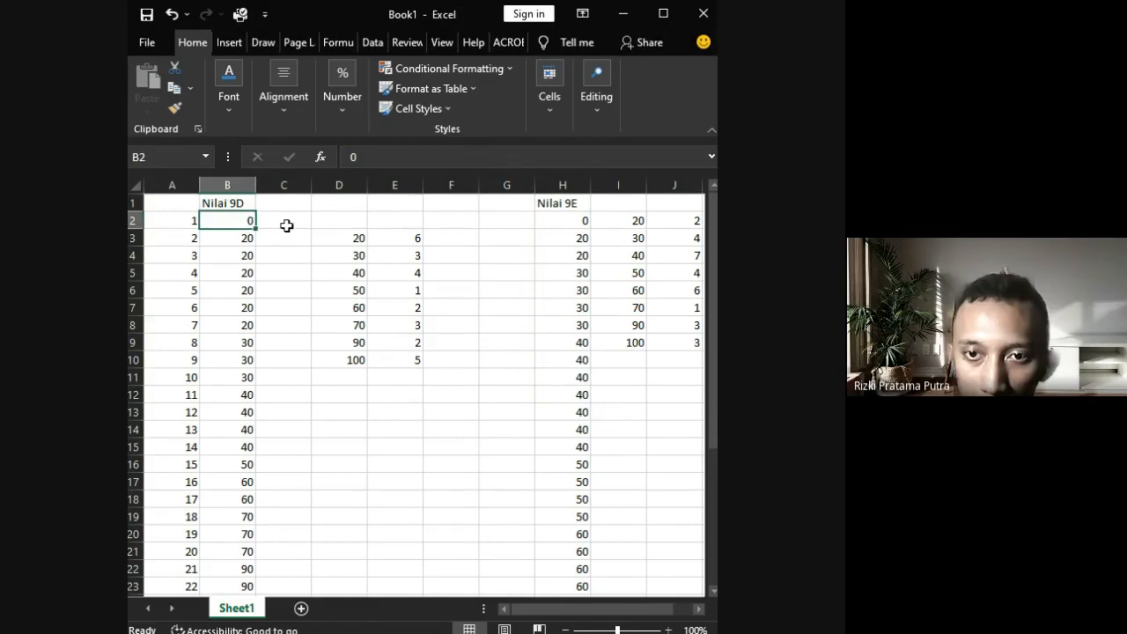
pyautogui.keyDown('shift'); pyautogui.click(231, 476); pyautogui.keyUp('shift')
pyautogui.click(581, 216)
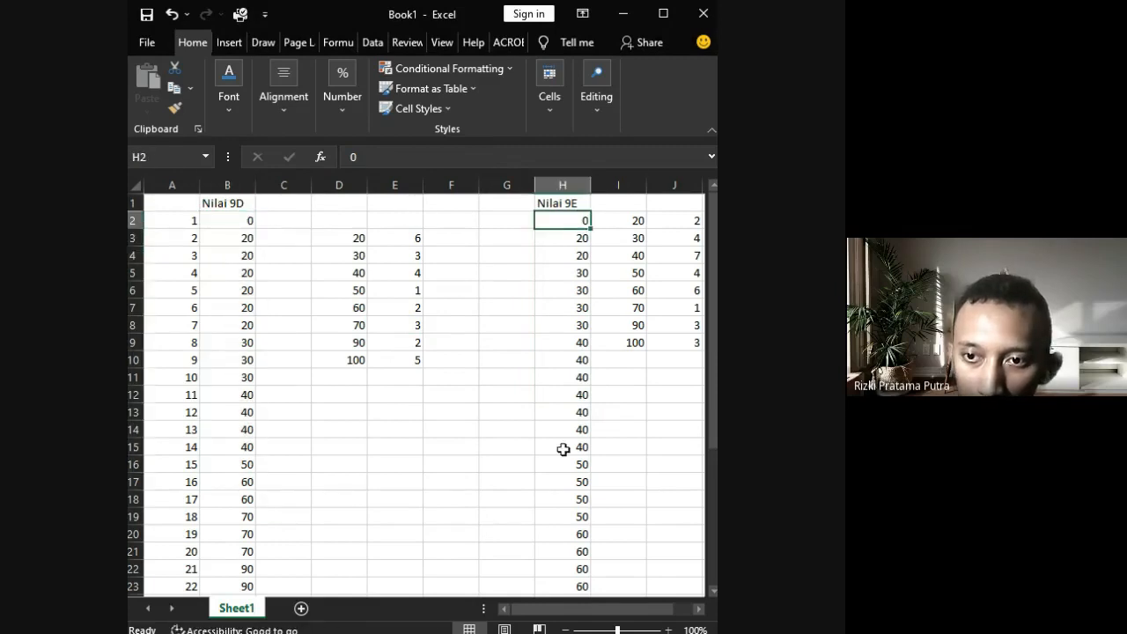
pyautogui.keyDown('shift'); pyautogui.click(562, 455); pyautogui.keyUp('shift')
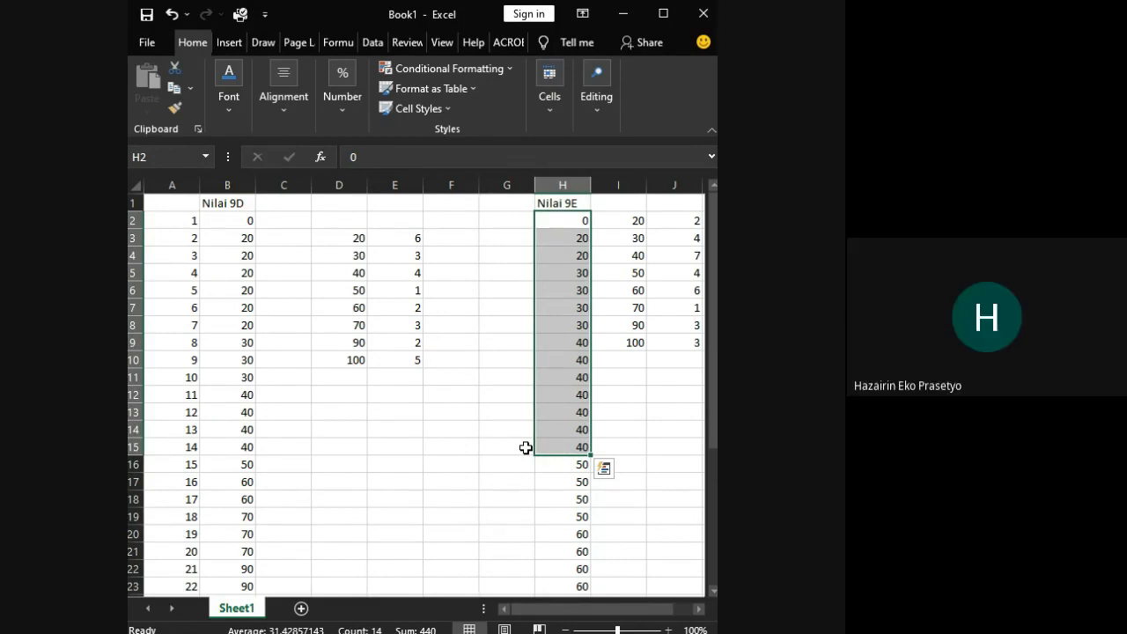
# Step: Check the empty header cells above the Nilai 9D score list and the last student score in B28
pyautogui.click(353, 205)
pyautogui.click(348, 220)
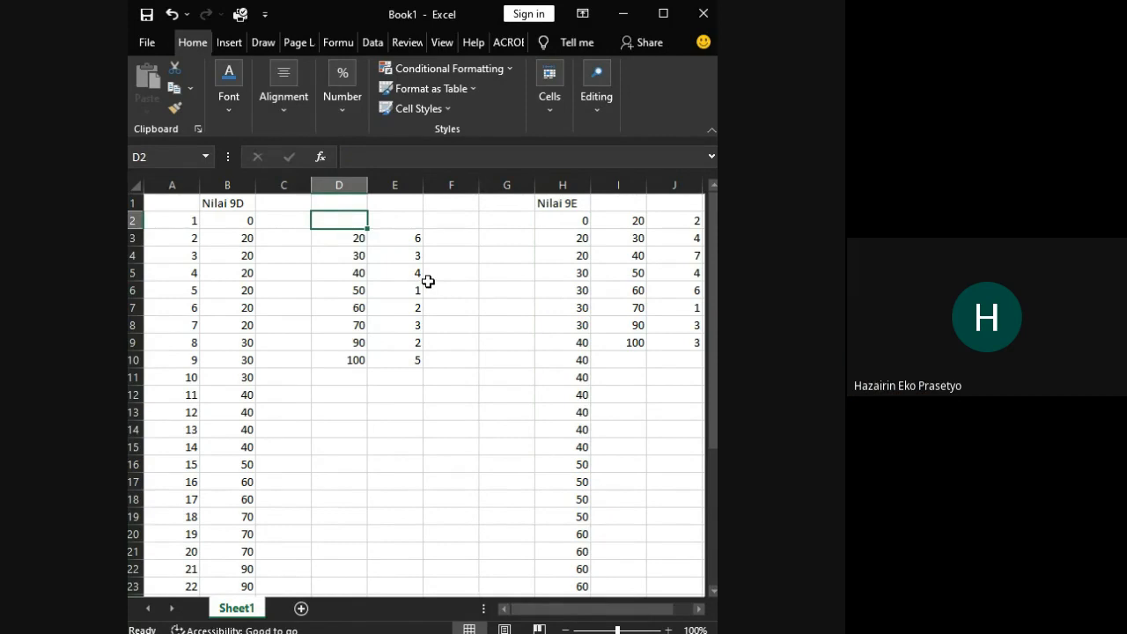
pyautogui.scroll(-3, 252, 493)
pyautogui.click(242, 515)
pyautogui.scroll(1, 397, 494)
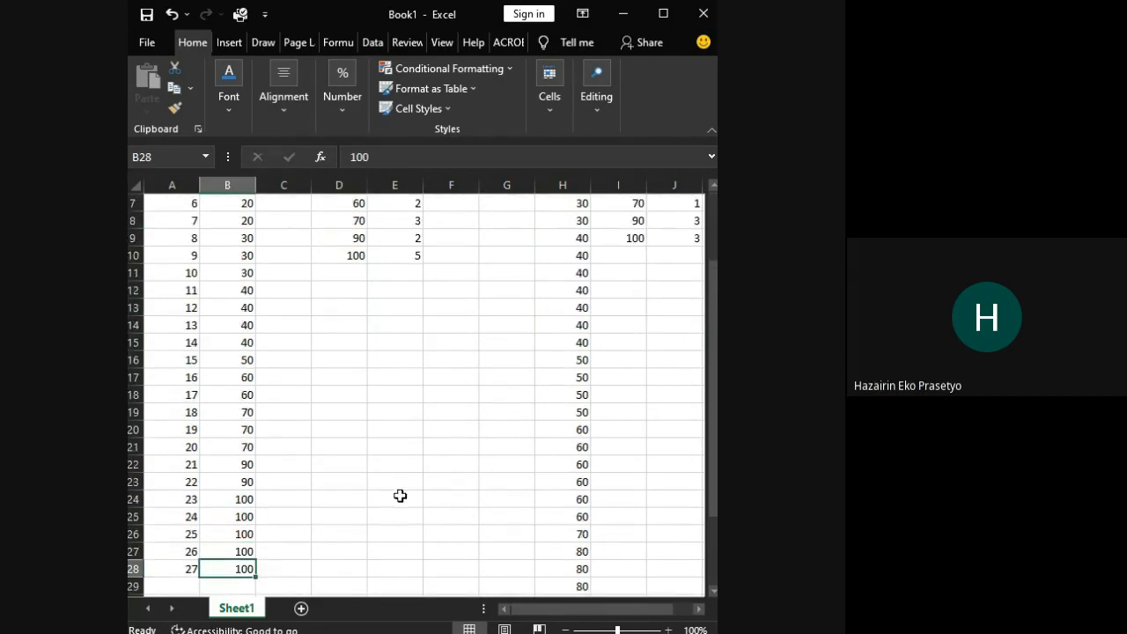
pyautogui.scroll(2, 400, 496)
# Step: Try adding the header Frekuensi in E2 above the Nilai 9D counts
pyautogui.click(361, 220)
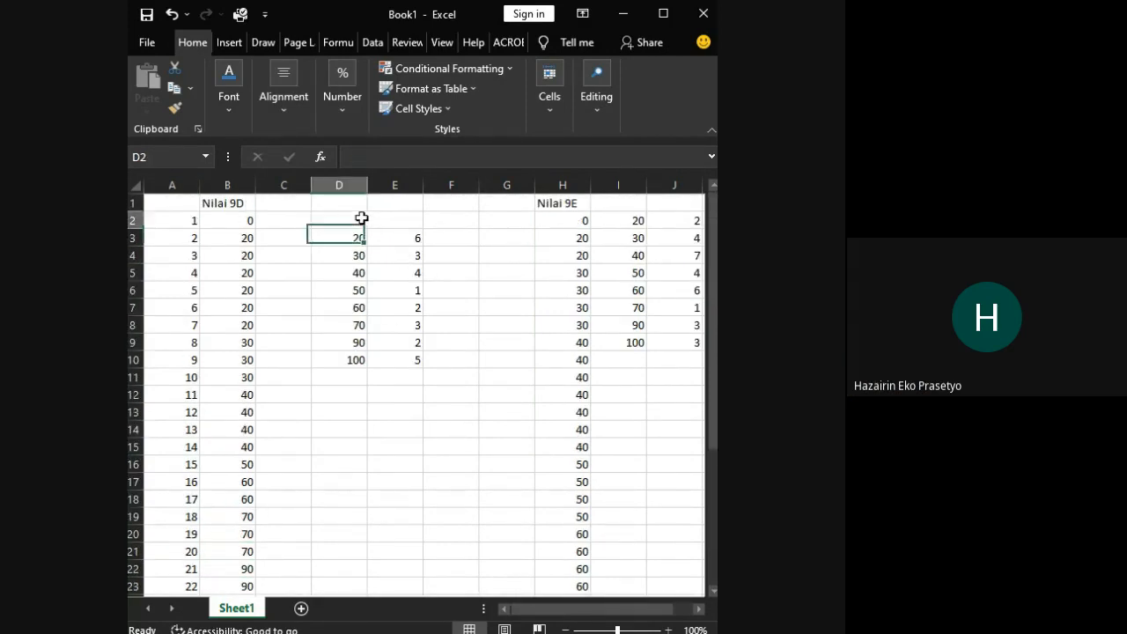
pyautogui.click(414, 222)
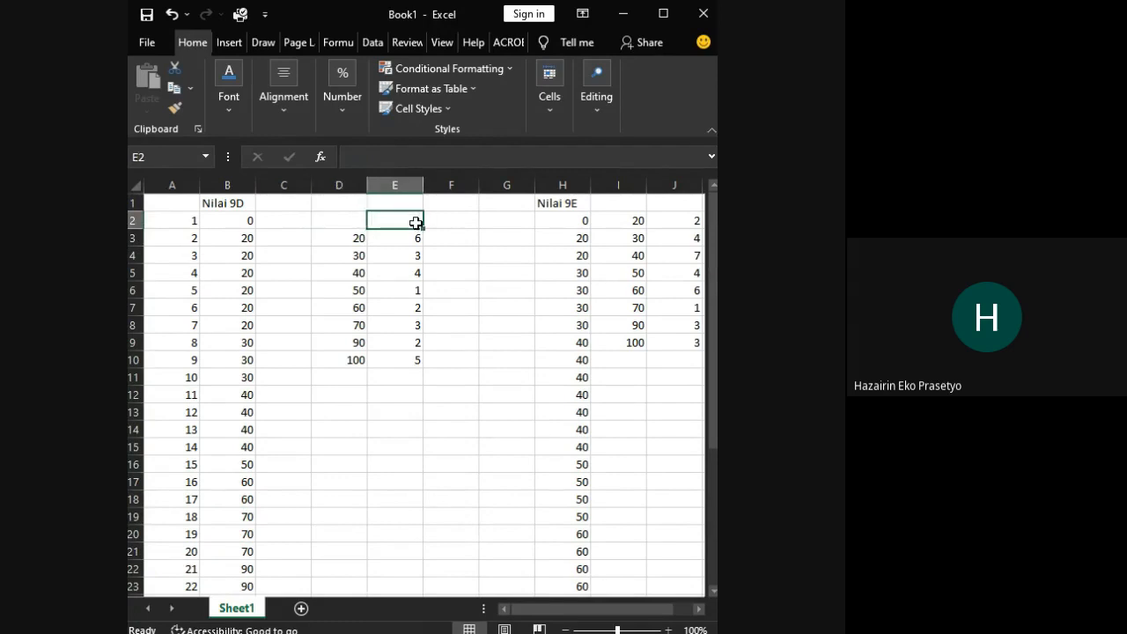
pyautogui.write('Frekusn')
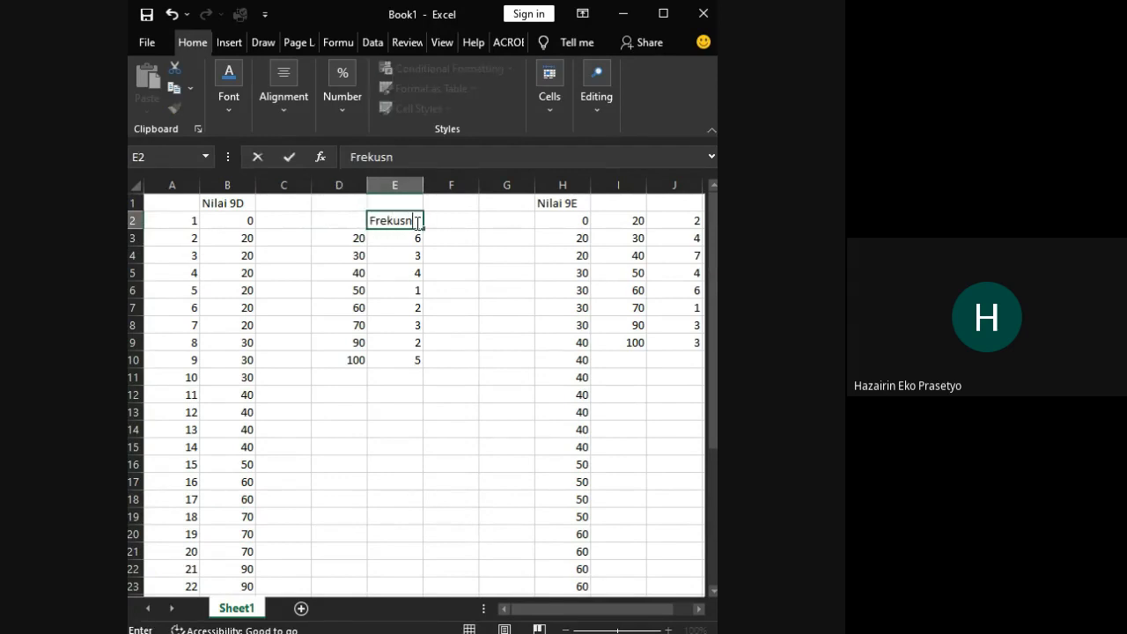
pyautogui.press('BackSpace')
pyautogui.press('BackSpace')
pyautogui.write('ensi')
pyautogui.click(341, 221)
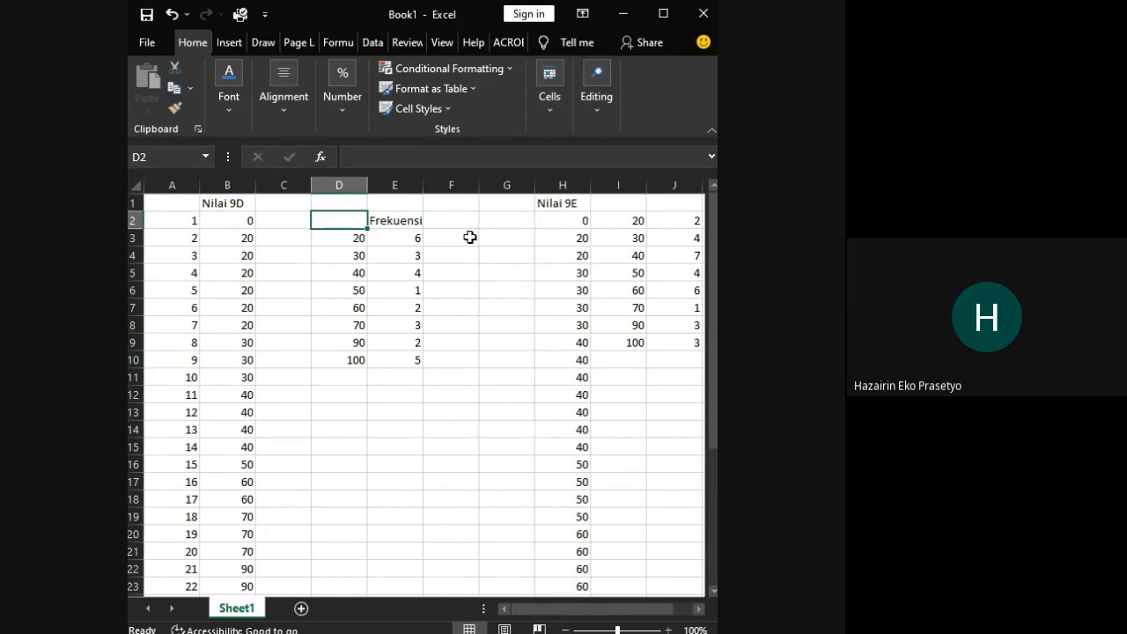
# Step: Try copying the Frekuensi header from E2 to J1 above the Nilai 9E counts
pyautogui.click(401, 223)
pyautogui.hotkey('ctrl', 'c')
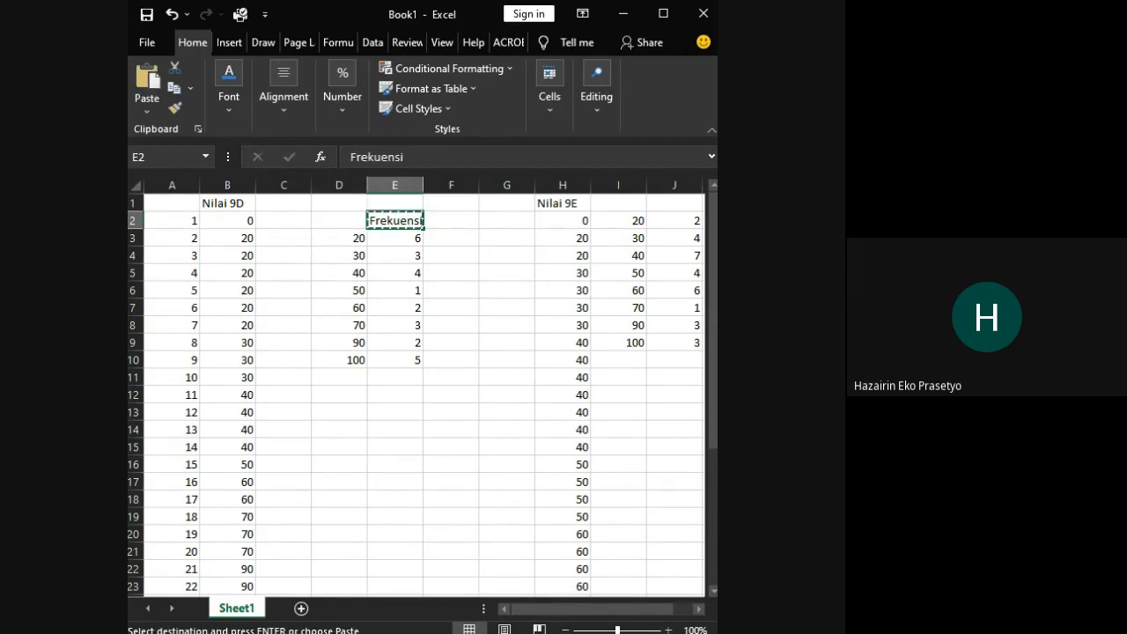
pyautogui.click(624, 203)
pyautogui.hotkey('ctrl', 'v')
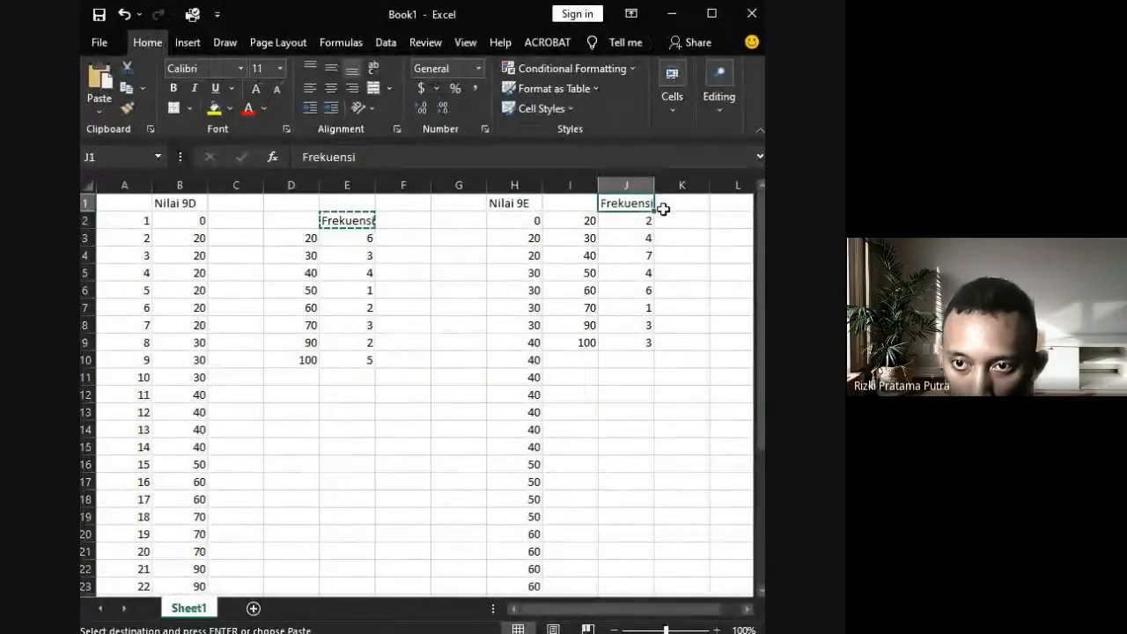
# Step: Undo the Frekuensi headers in J1 and E2 along with the preceding edit
pyautogui.click(390, 233)
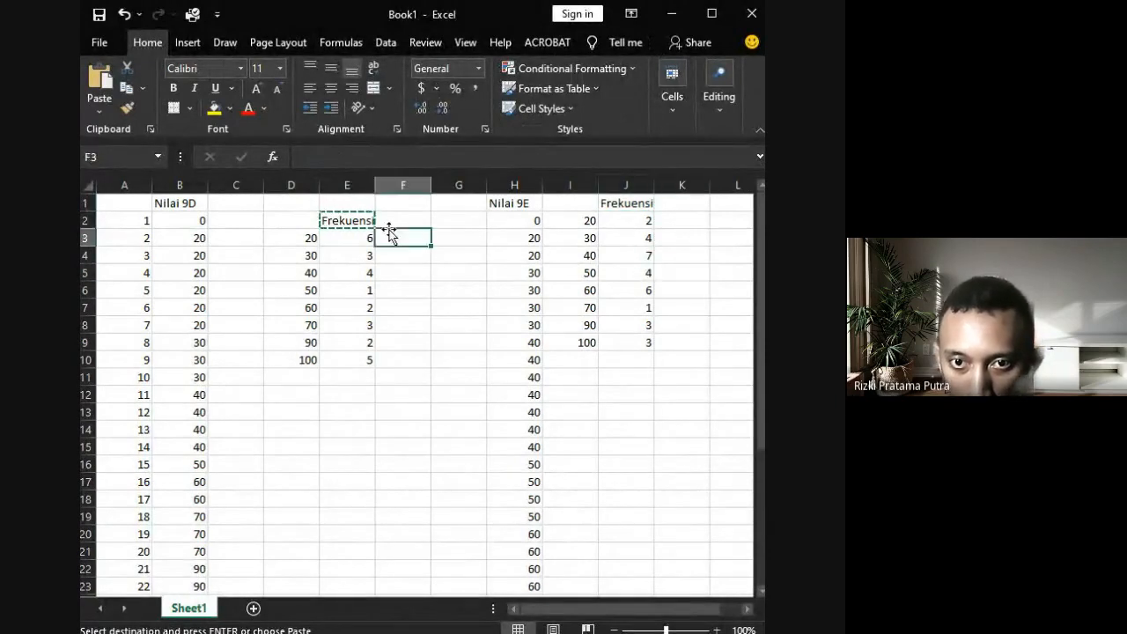
pyautogui.hotkey('ctrl', 'z')
pyautogui.hotkey('ctrl', 'z')
pyautogui.click(429, 250)
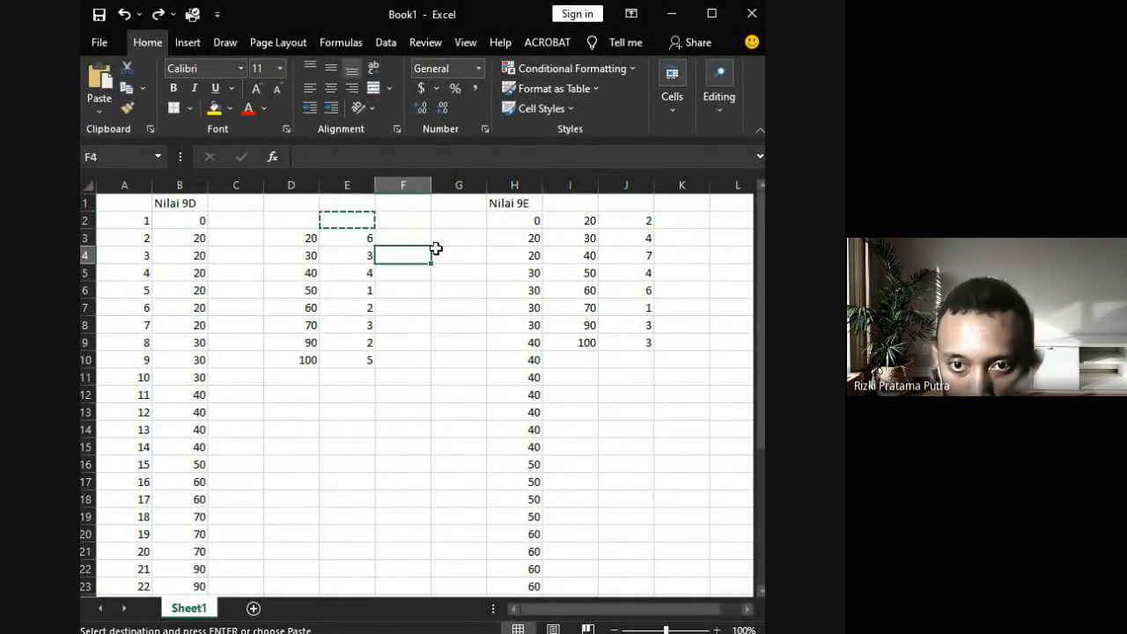
pyautogui.click(482, 294)
pyautogui.hotkey('ctrl', 'z')
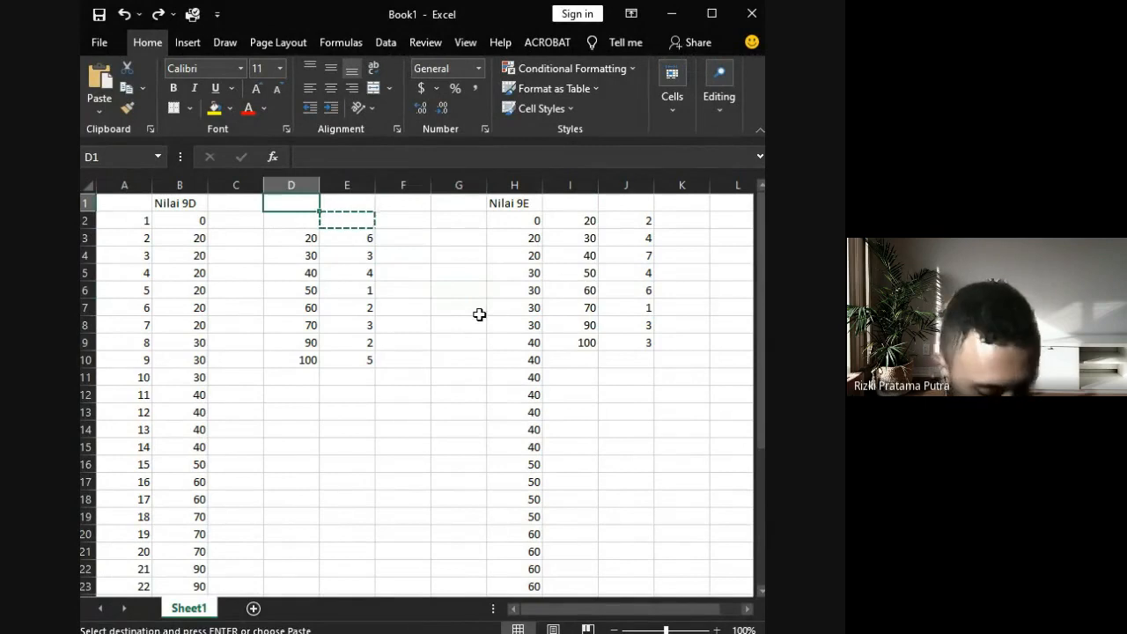
# Step: Redo the Frekuensi headers in E2 above the Nilai 9D counts and in J1 above the Nilai 9E counts
pyautogui.hotkey('ctrl', 'y')
pyautogui.hotkey('ctrl', 'y')
pyautogui.click(707, 277)
pyautogui.moveTo(629, 203); pyautogui.dragTo(584, 223)
pyautogui.click(629, 266)
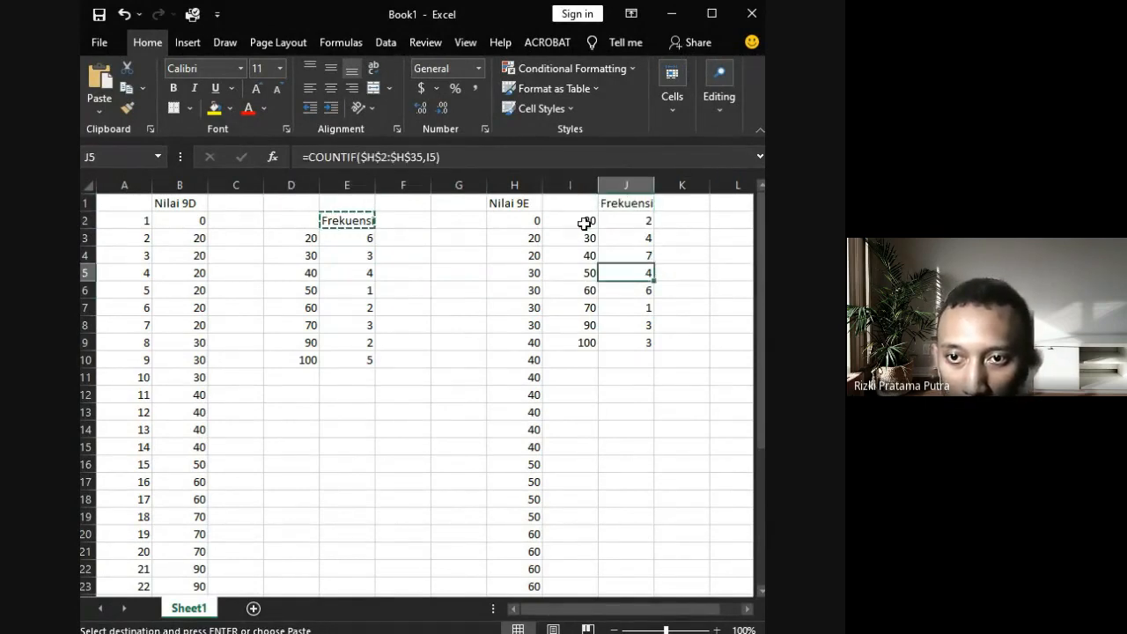
pyautogui.click(585, 223)
pyautogui.keyDown('ctrl'); pyautogui.click(629, 207); pyautogui.keyUp('ctrl')
pyautogui.click(669, 262)
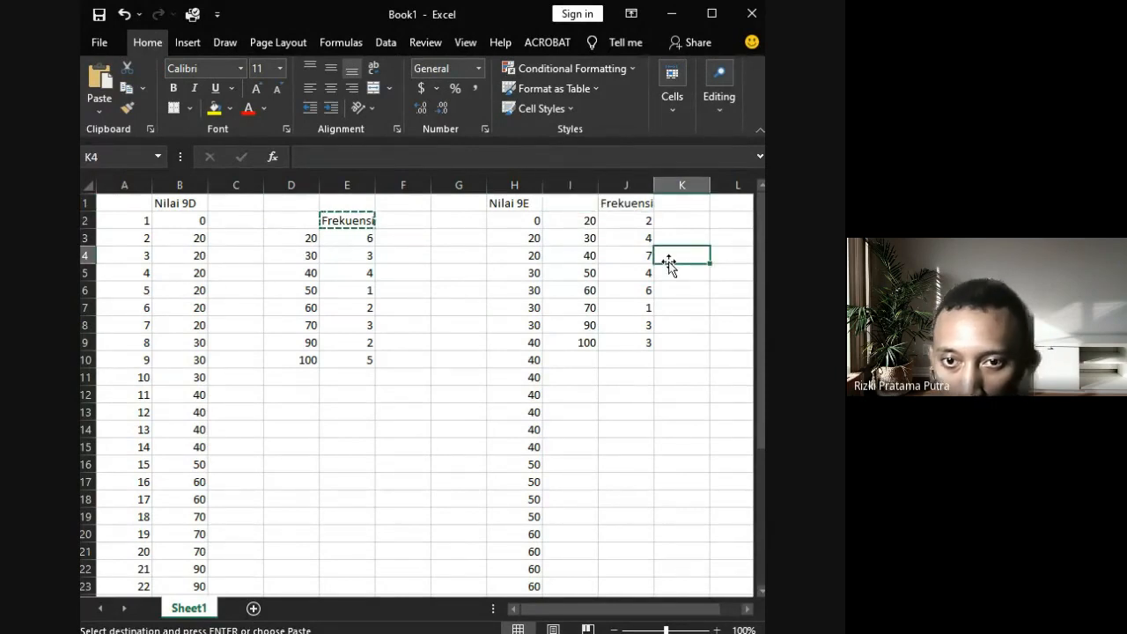
# Step: Check the Nilai 9D score list from B2 downward against the score values in its frequency table
pyautogui.click(213, 220)
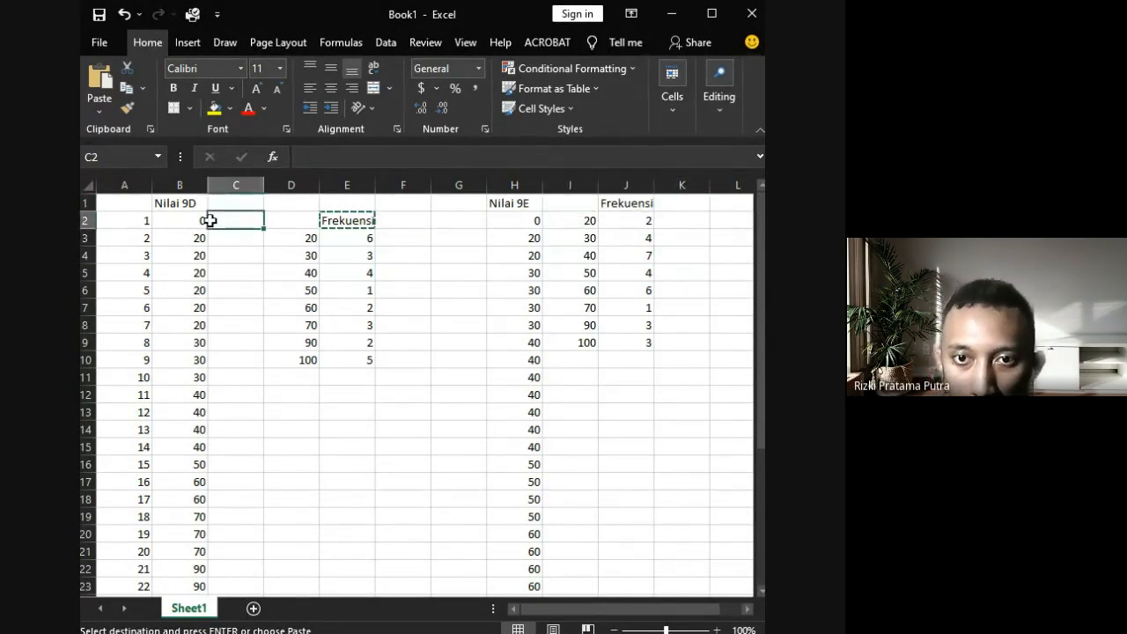
pyautogui.click(408, 232)
pyautogui.click(185, 223)
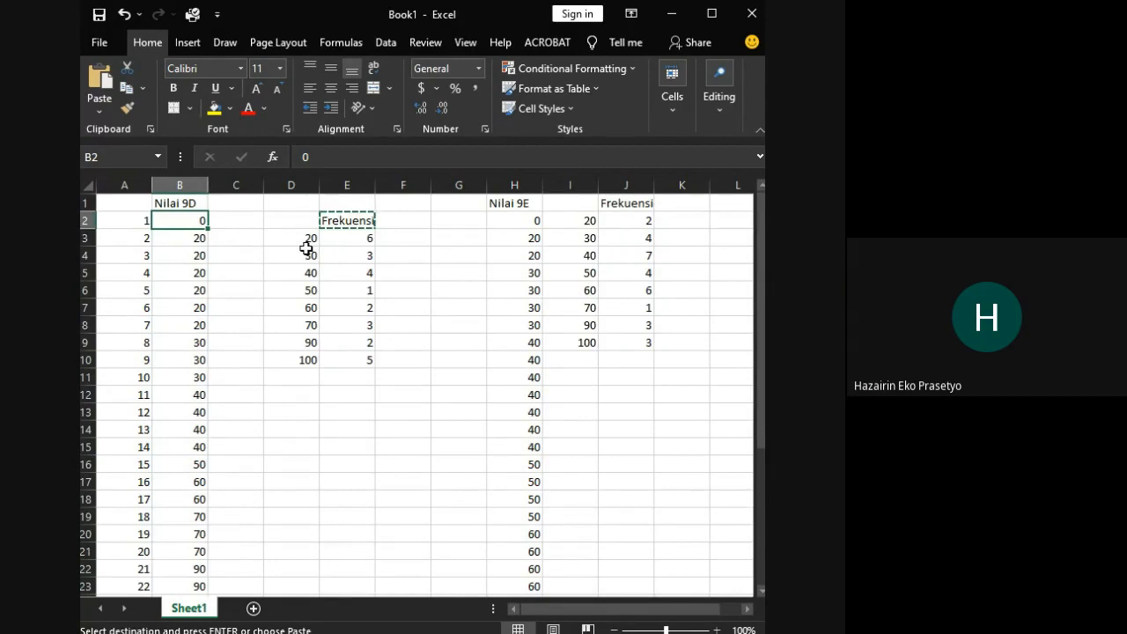
pyautogui.scroll(-2, 305, 248)
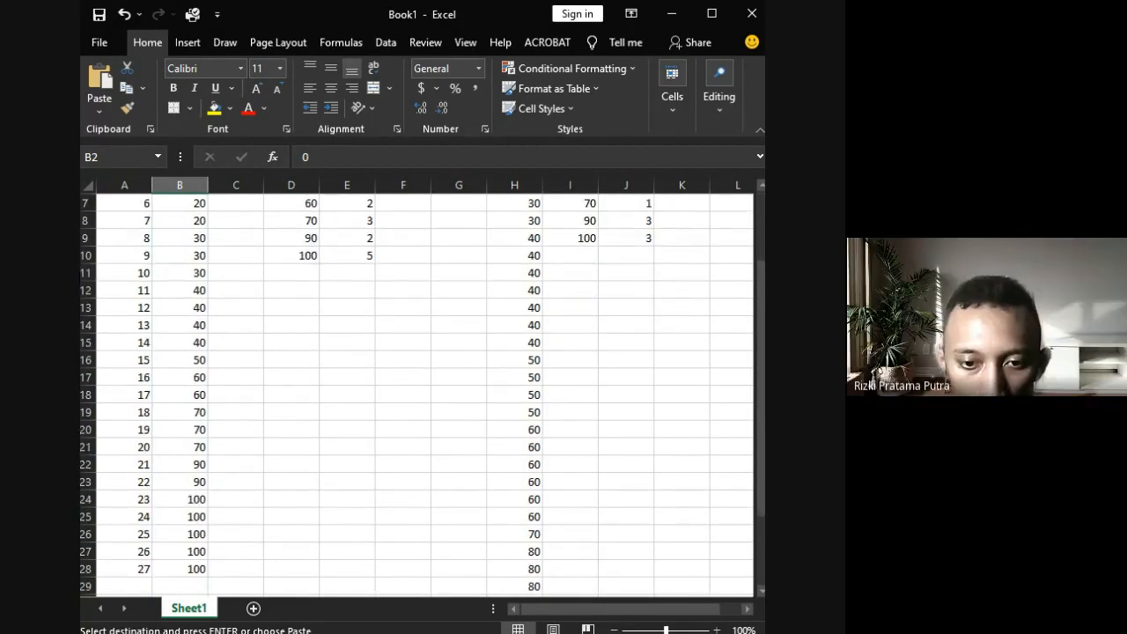
pyautogui.hotkey('alt', 'Tab')
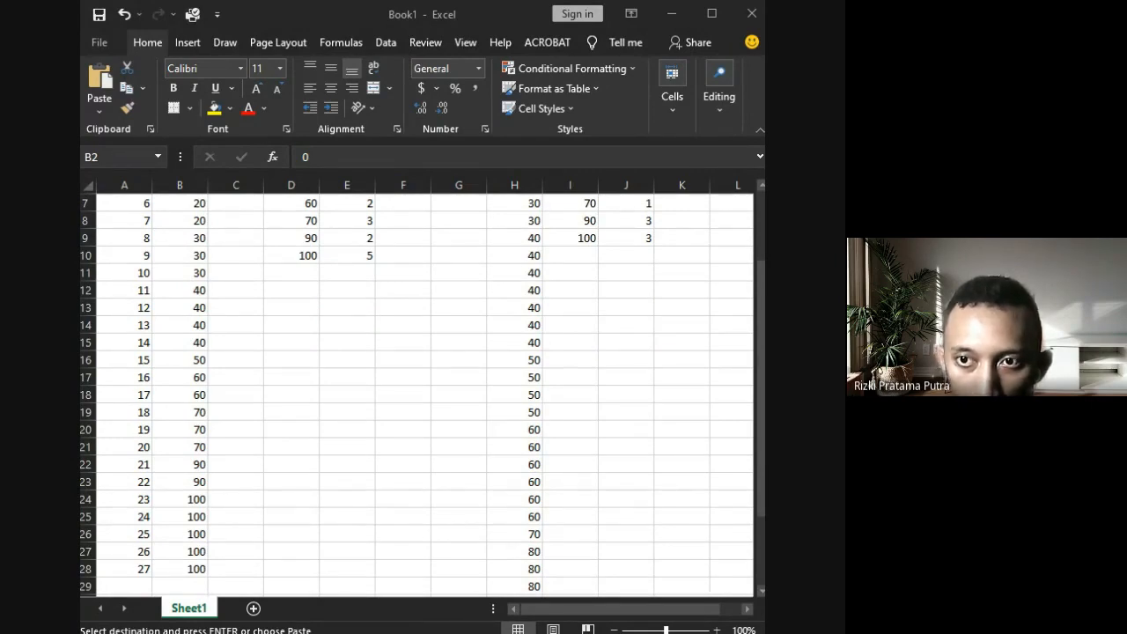
pyautogui.hotkey('alt', 'Tab')
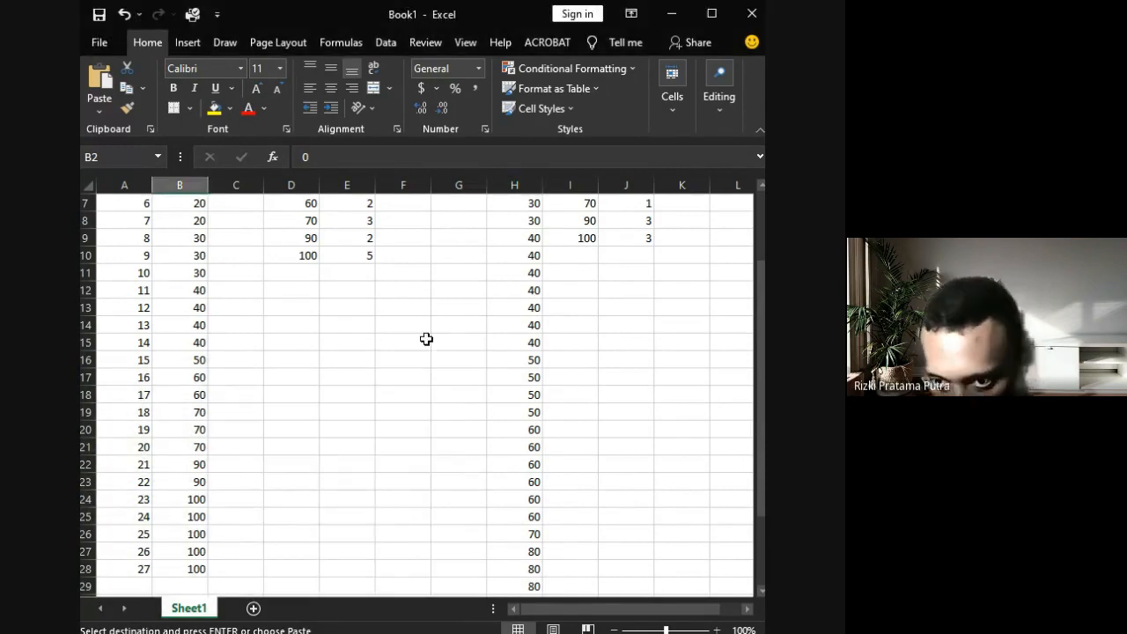
pyautogui.hotkey('alt', 'Tab')
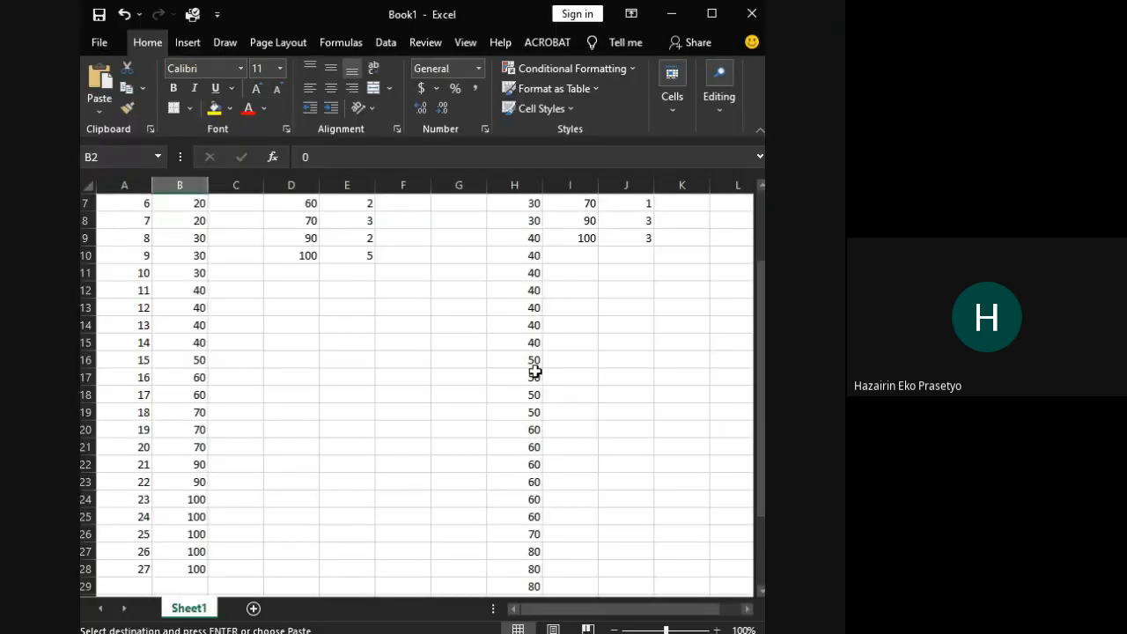
pyautogui.click(466, 395)
pyautogui.scroll(2, 546, 401)
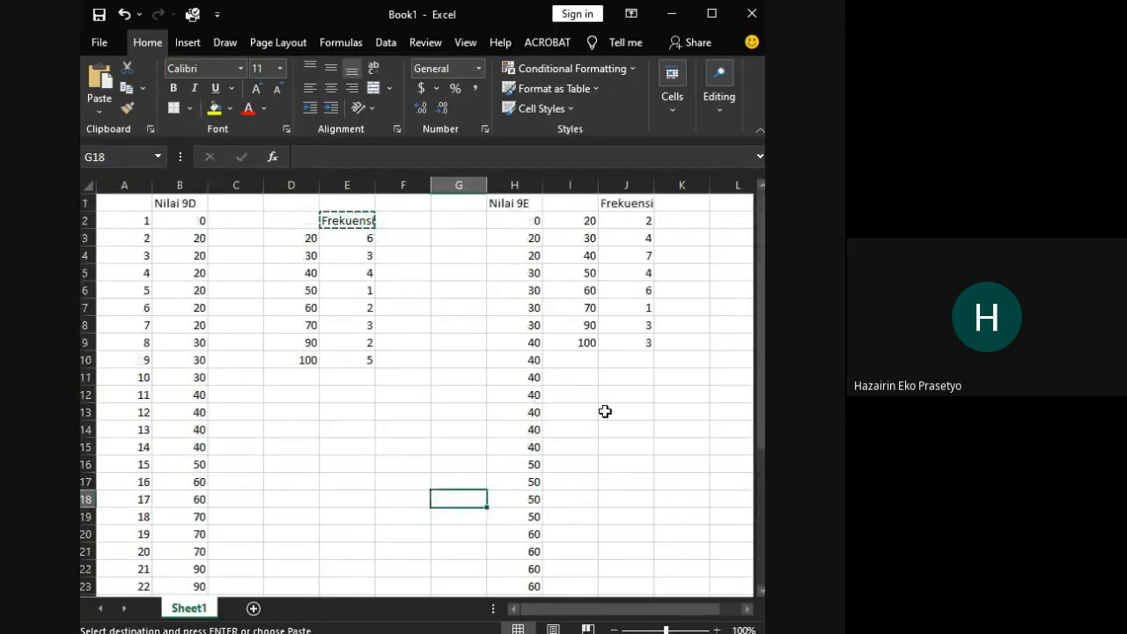
pyautogui.click(659, 412)
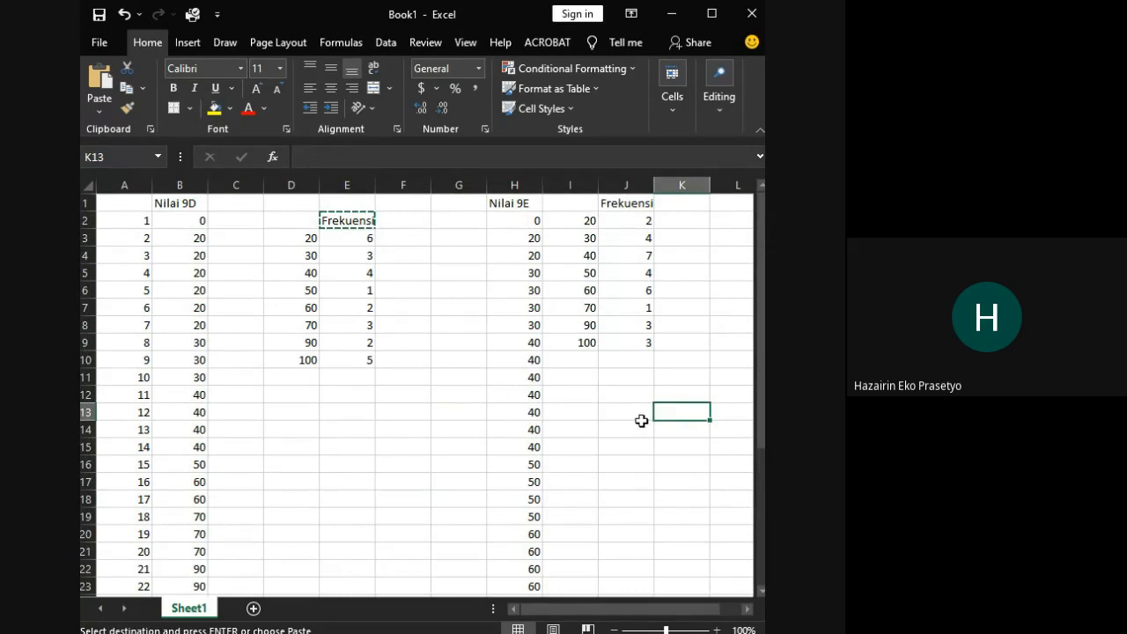
pyautogui.click(638, 428)
pyautogui.click(338, 373)
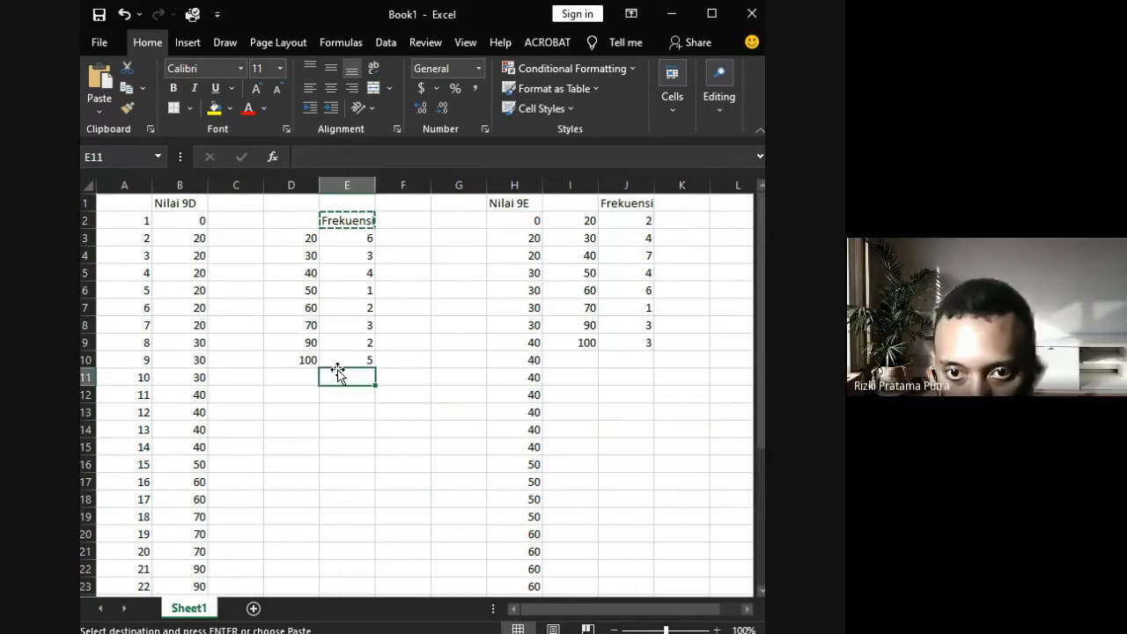
# Step: Compare the score values in D3:D10 and I2:I9 with the full Nilai 9E score list in column H
pyautogui.moveTo(305, 240); pyautogui.dragTo(302, 374)
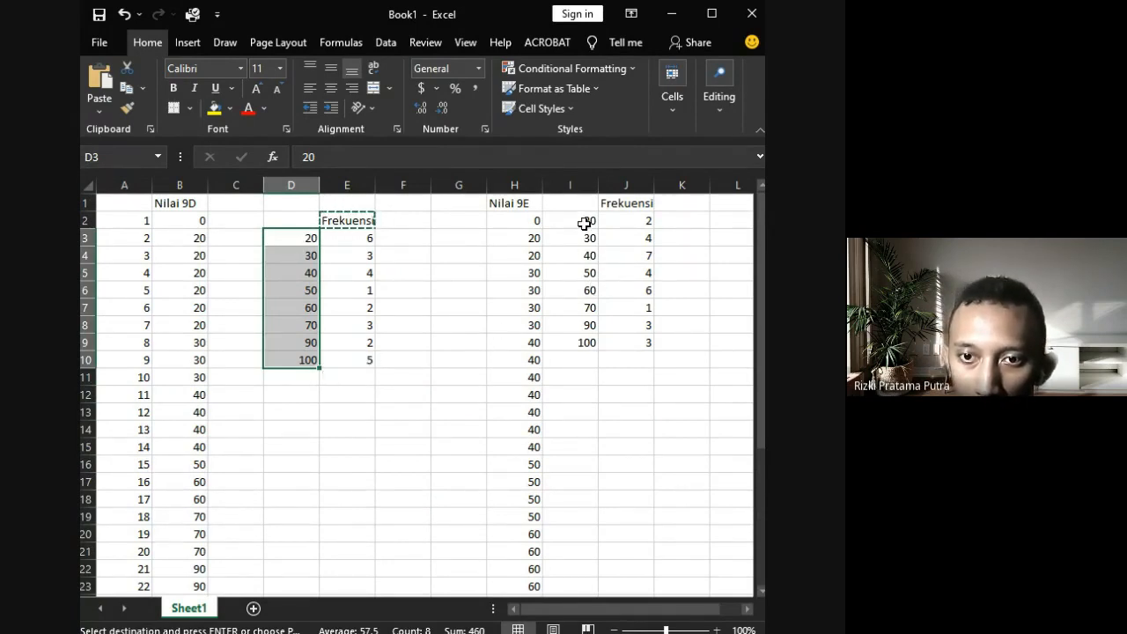
pyautogui.moveTo(585, 223); pyautogui.dragTo(584, 342)
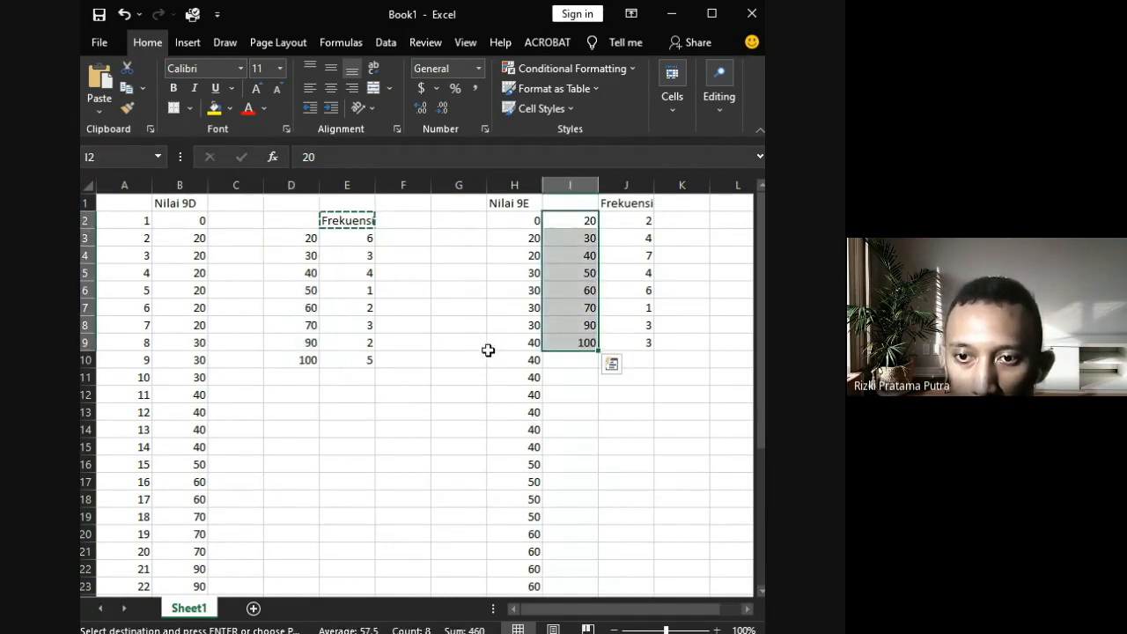
pyautogui.scroll(-5, 488, 350)
pyautogui.scroll(5, 488, 351)
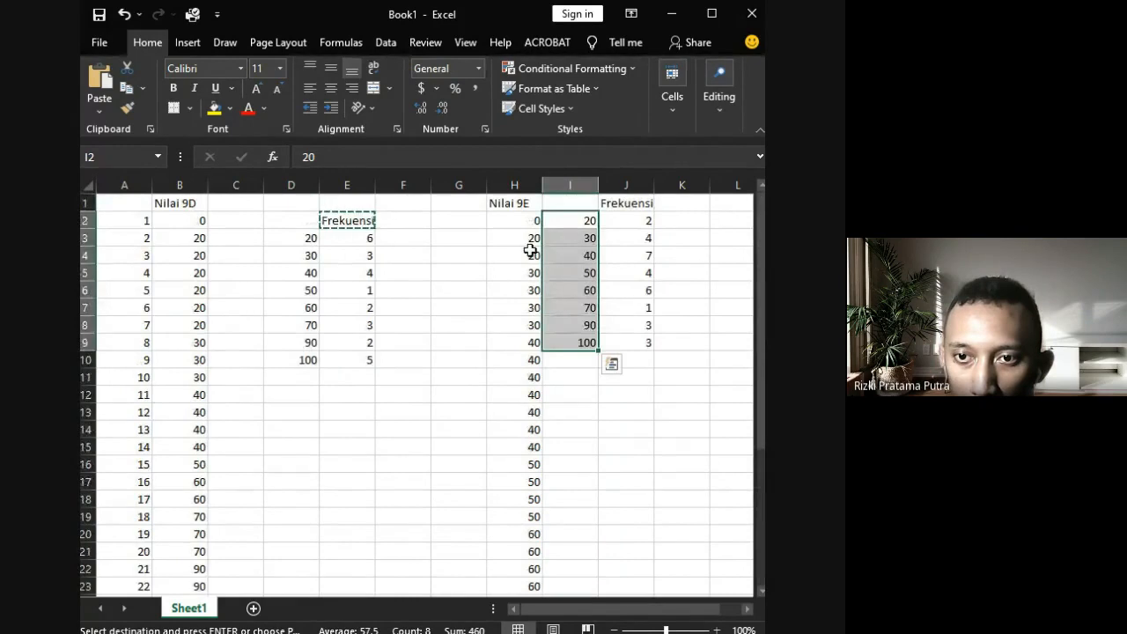
pyautogui.click(529, 251)
pyautogui.scroll(-4, 531, 256)
pyautogui.scroll(2, 533, 257)
pyautogui.scroll(-4, 535, 273)
pyautogui.scroll(6, 535, 304)
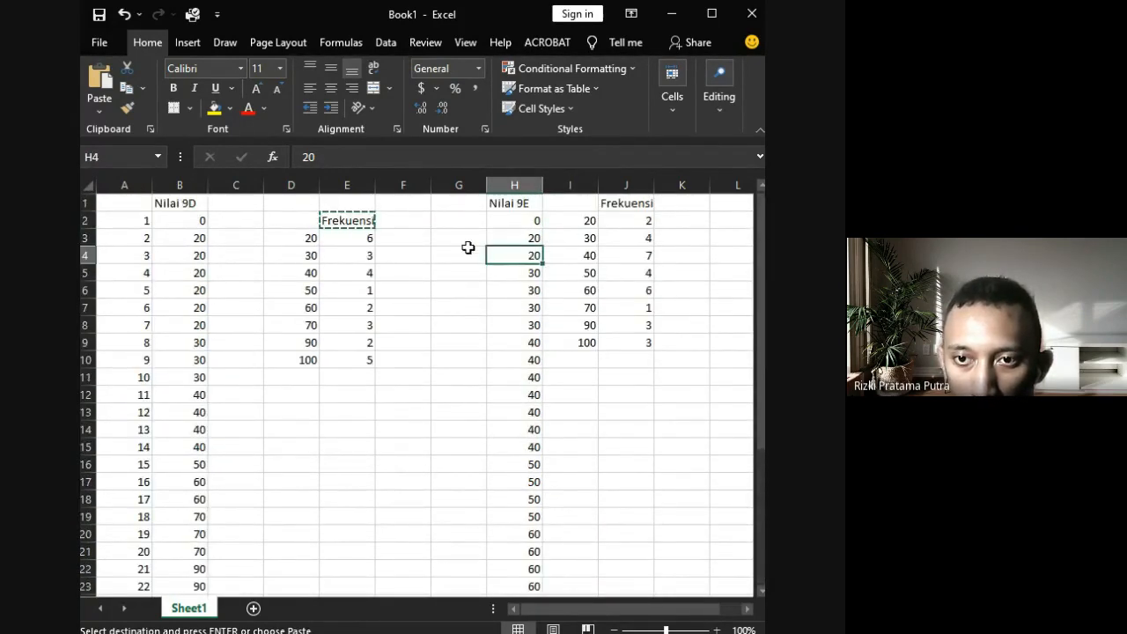
pyautogui.hotkey('alt', 'Tab')
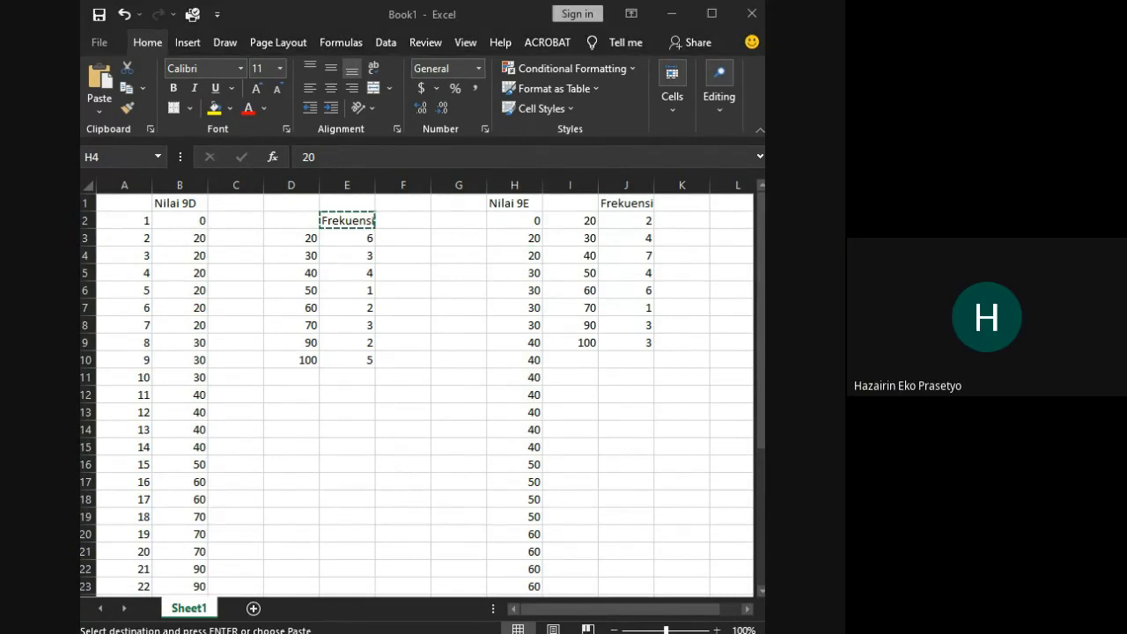
pyautogui.click(453, 330)
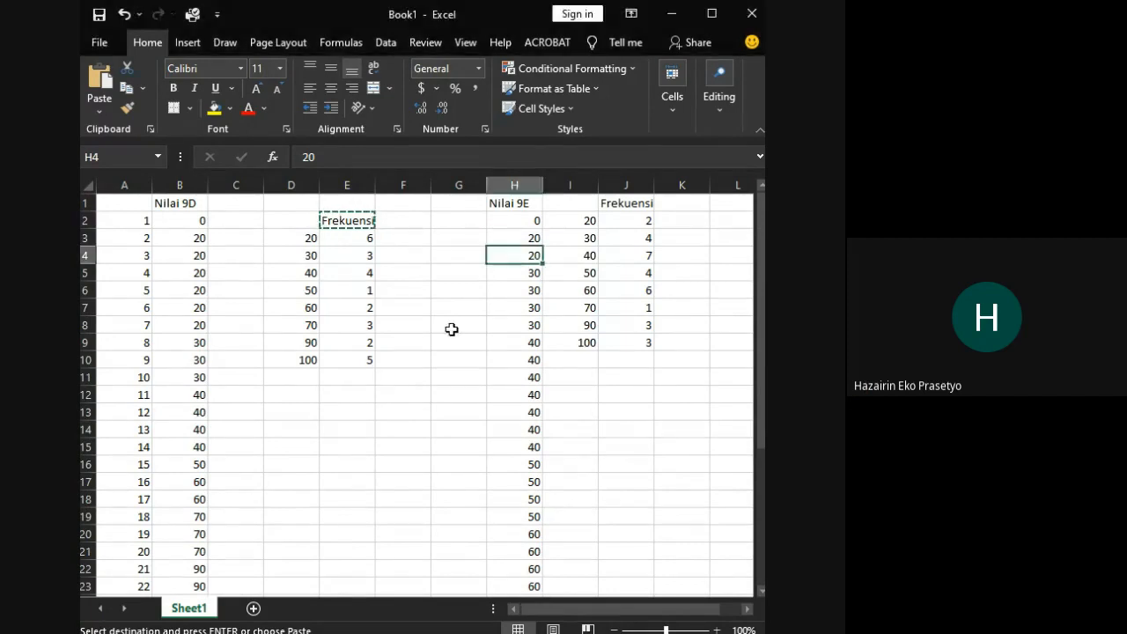
pyautogui.hotkey('alt', 'Tab')
pyautogui.click(538, 298)
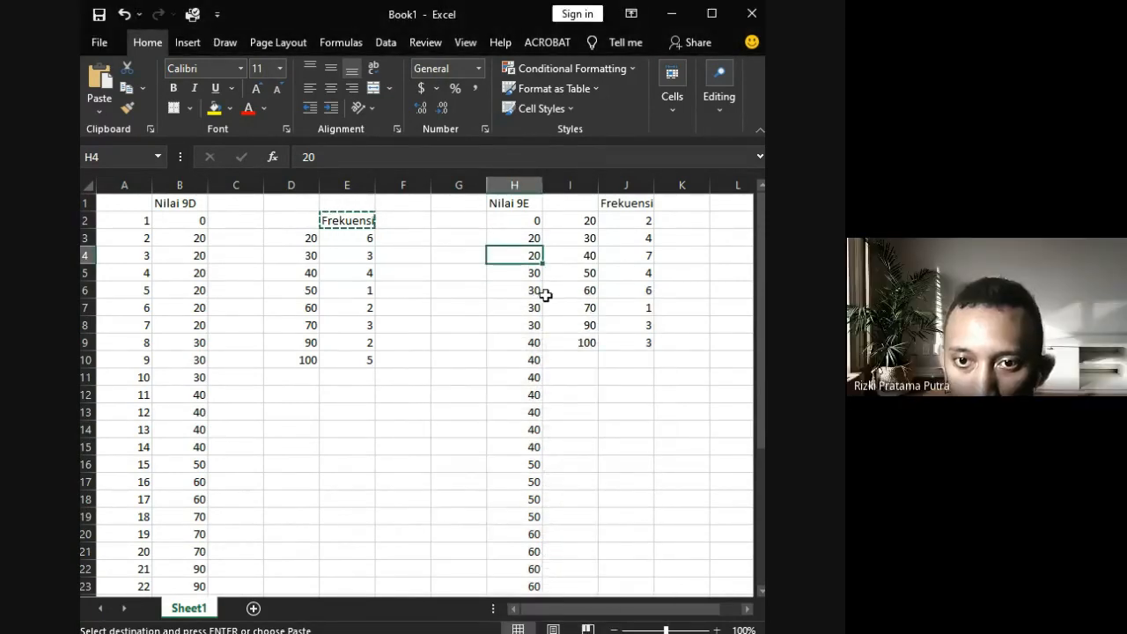
pyautogui.click(512, 312)
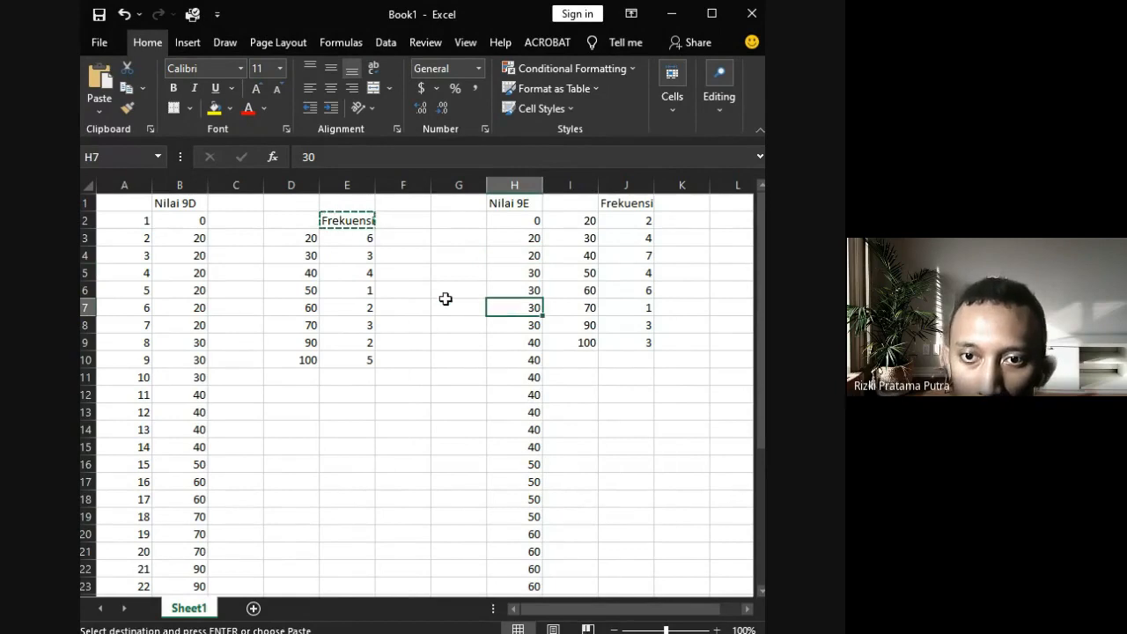
# Step: Enter the score value 0 in D2, above 20 in the Nilai 9D frequency table
pyautogui.click(311, 242)
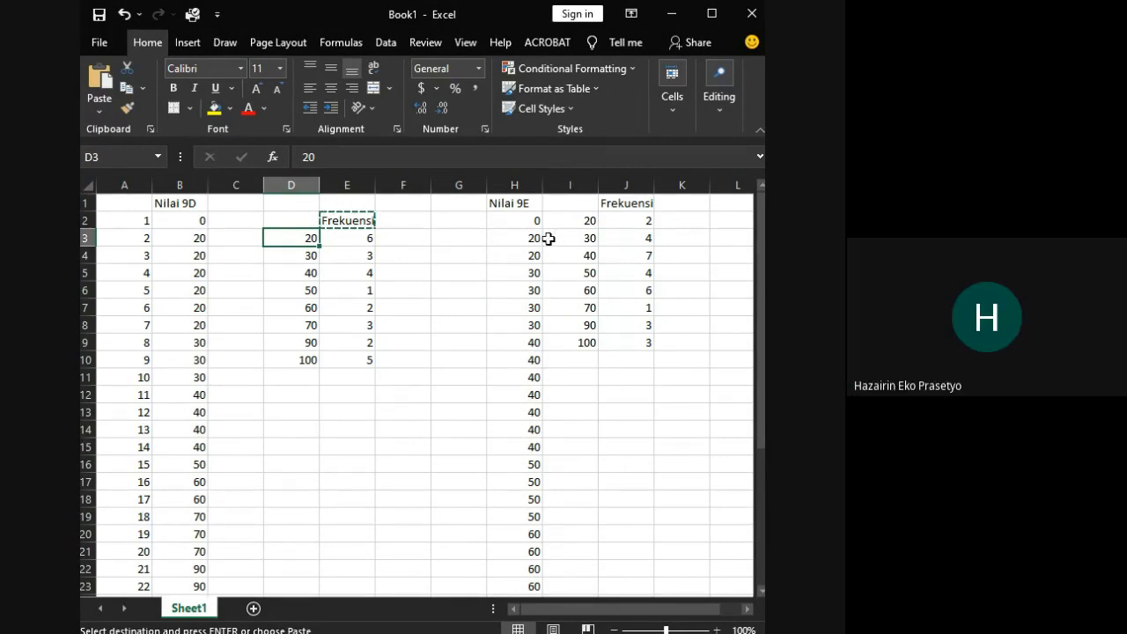
pyautogui.click(483, 238)
pyautogui.click(308, 234)
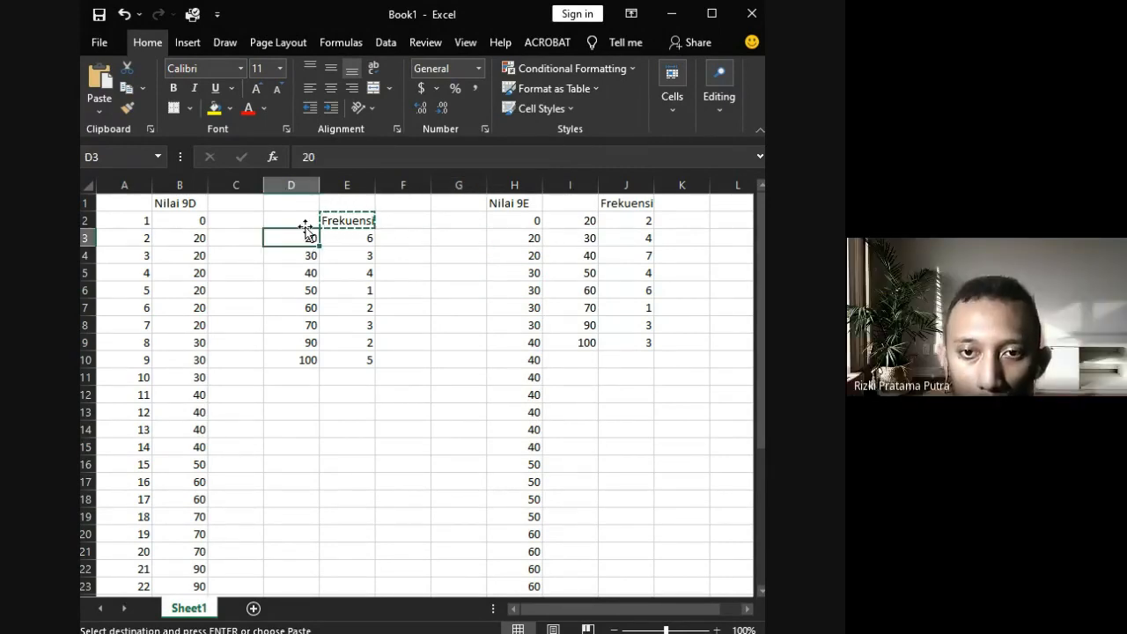
pyautogui.click(307, 223)
pyautogui.click(293, 232)
pyautogui.click(340, 220)
pyautogui.click(289, 220)
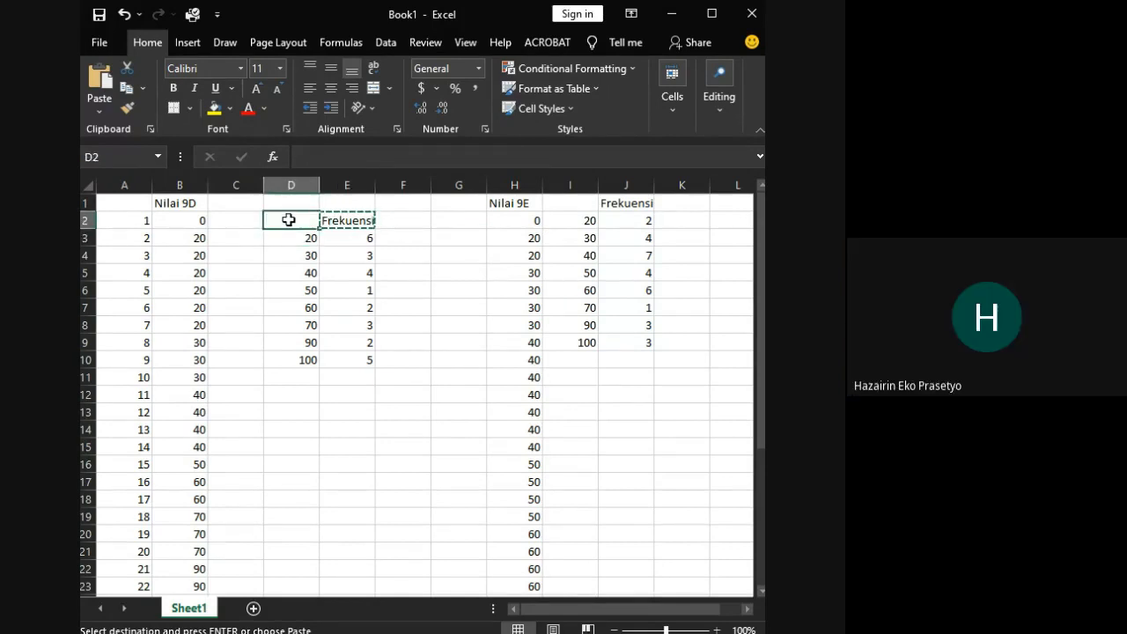
pyautogui.press('Escape')
# Step: Delete the Frekuensi header from E2, beside the score value 0 in the Nilai 9D table
pyautogui.click(353, 221)
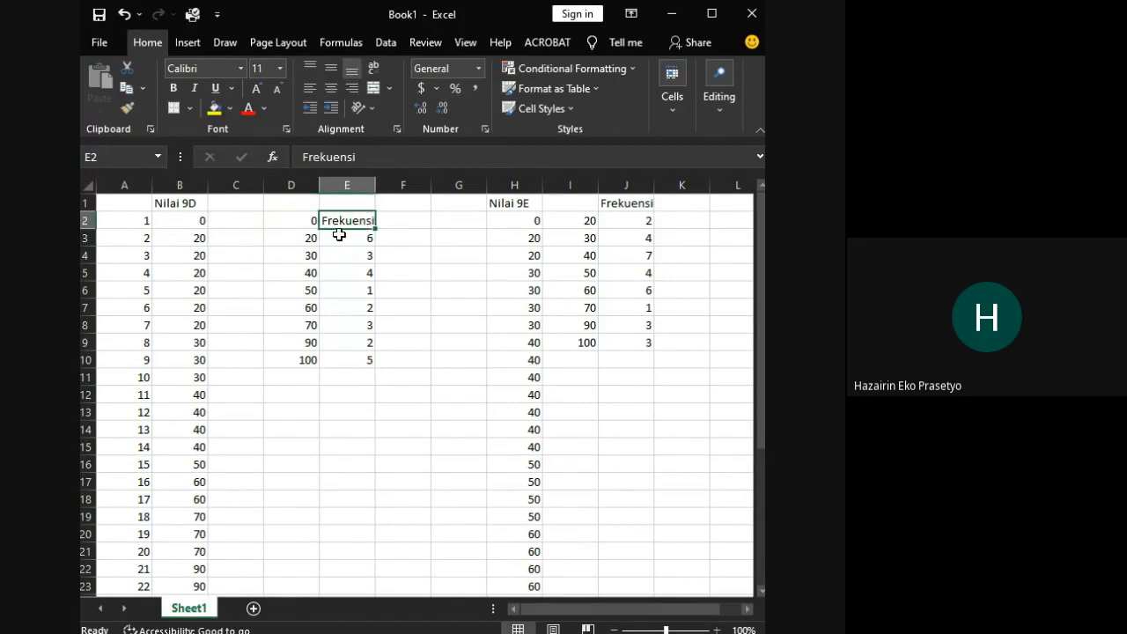
pyautogui.click(341, 240)
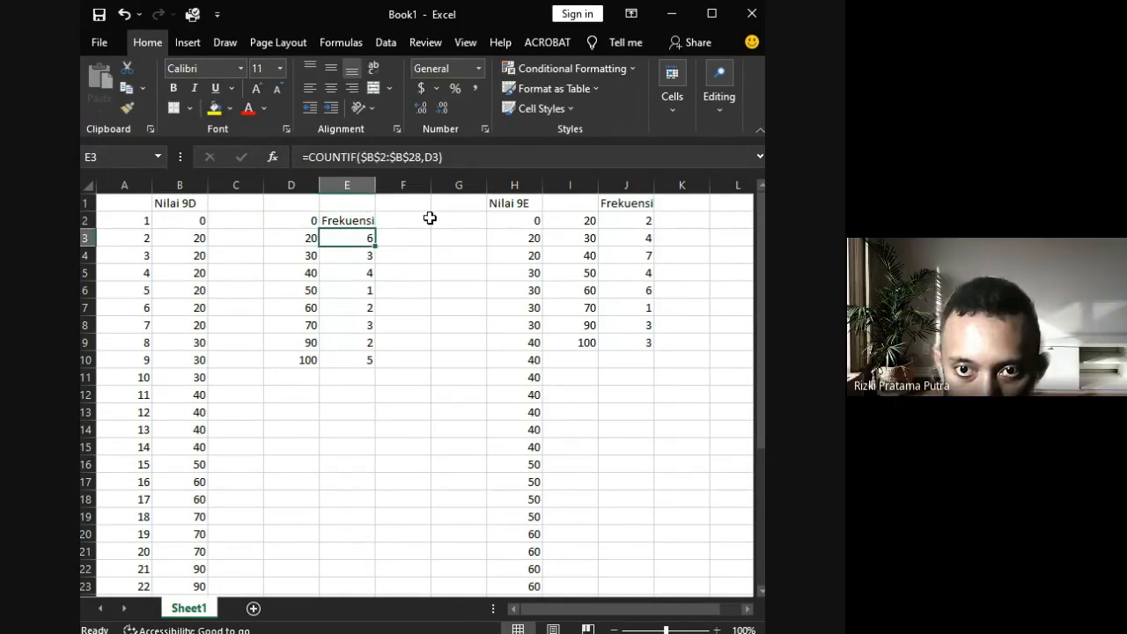
pyautogui.click(298, 221)
pyautogui.click(348, 223)
pyautogui.press('Delete')
pyautogui.click(366, 239)
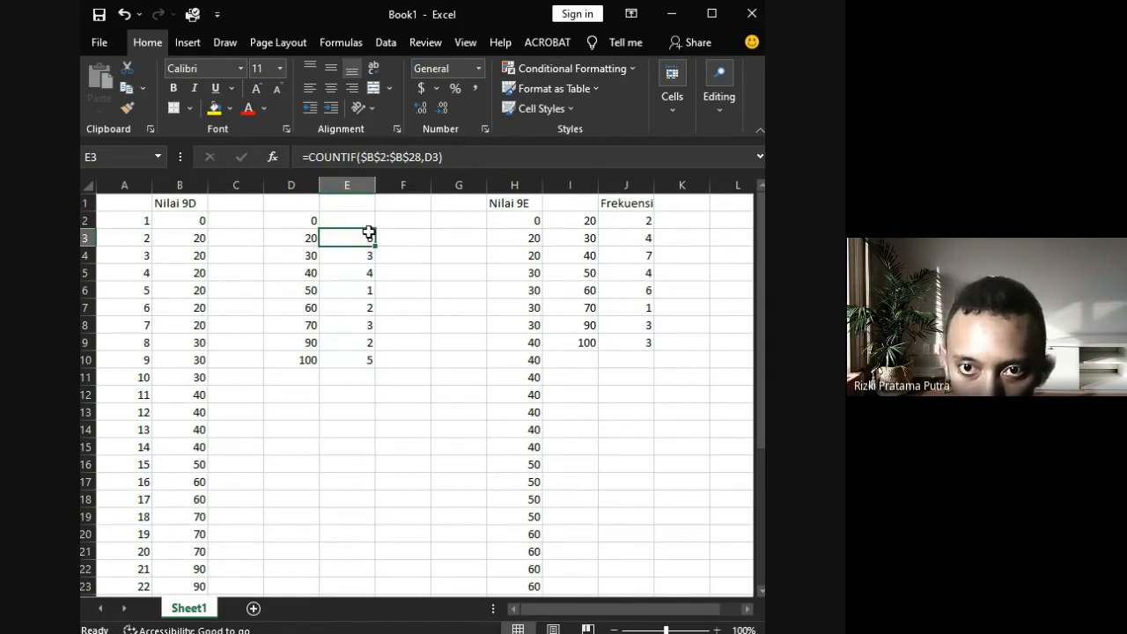
# Step: Try entering a count formula in E2 for the score value 0, and clear the cell again
pyautogui.click(350, 207)
pyautogui.click(364, 217)
pyautogui.click(359, 158)
pyautogui.write('=')
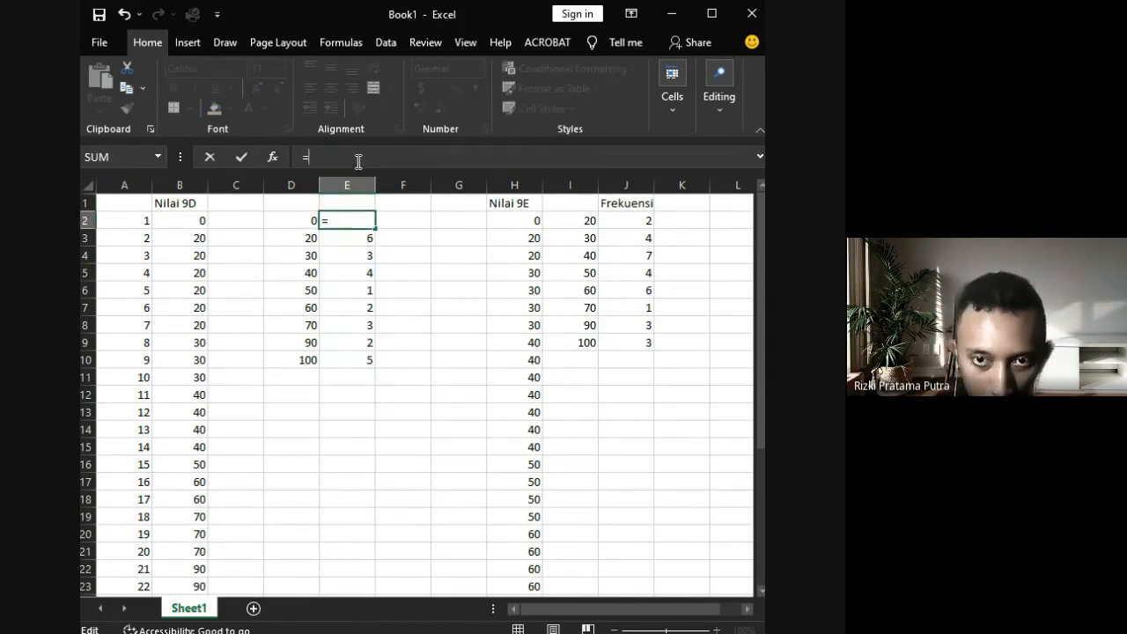
pyautogui.write('Coun')
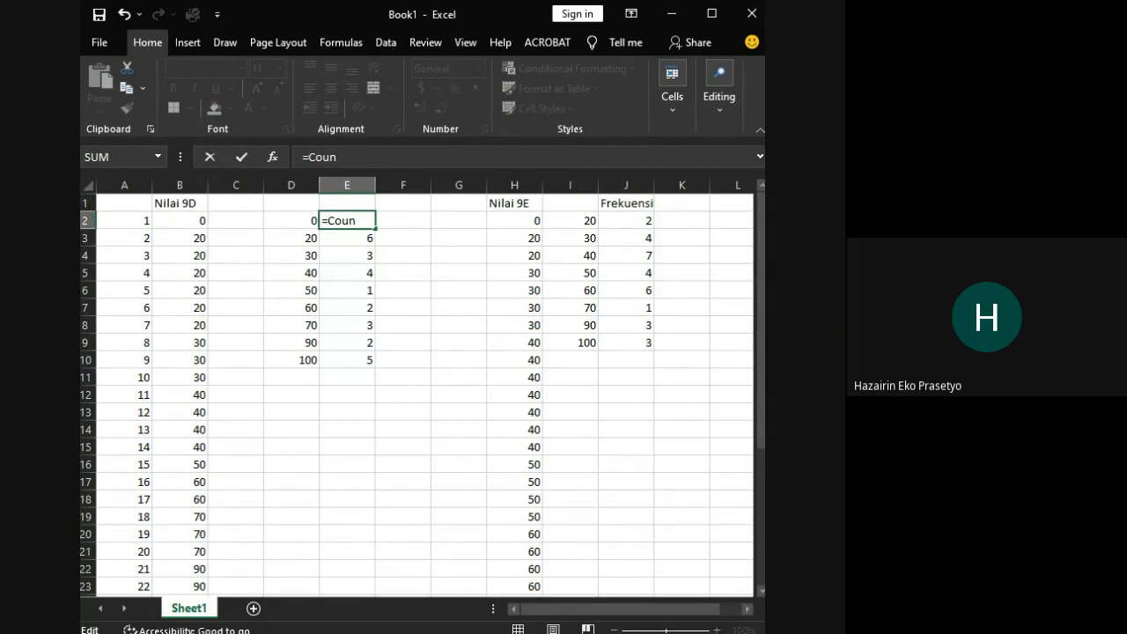
pyautogui.click(490, 275)
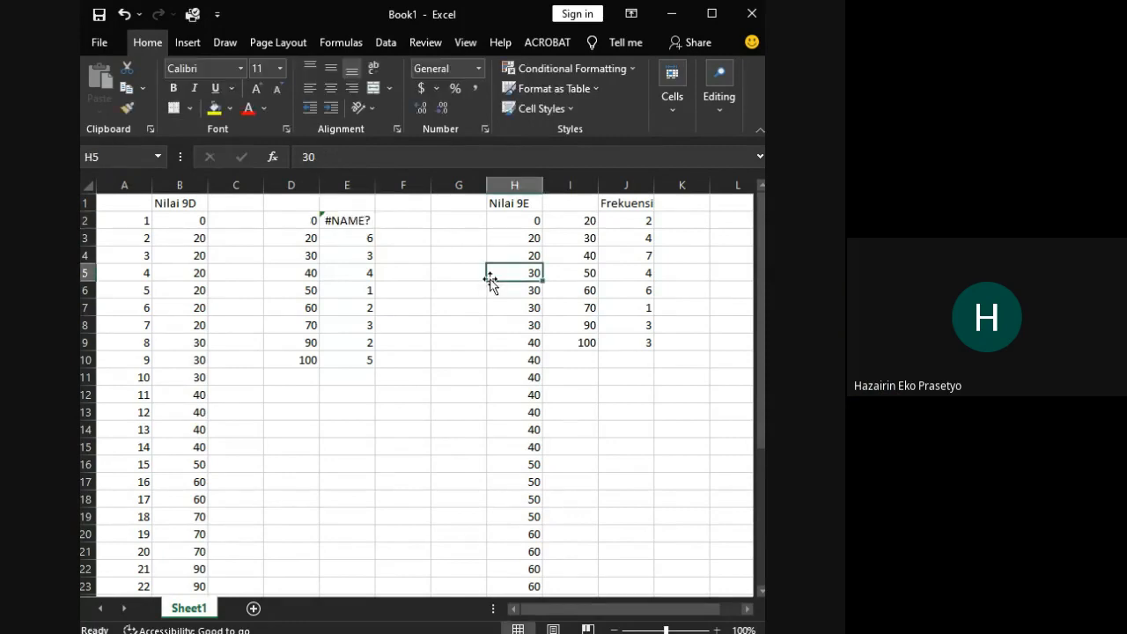
pyautogui.click(356, 223)
pyautogui.press('Delete')
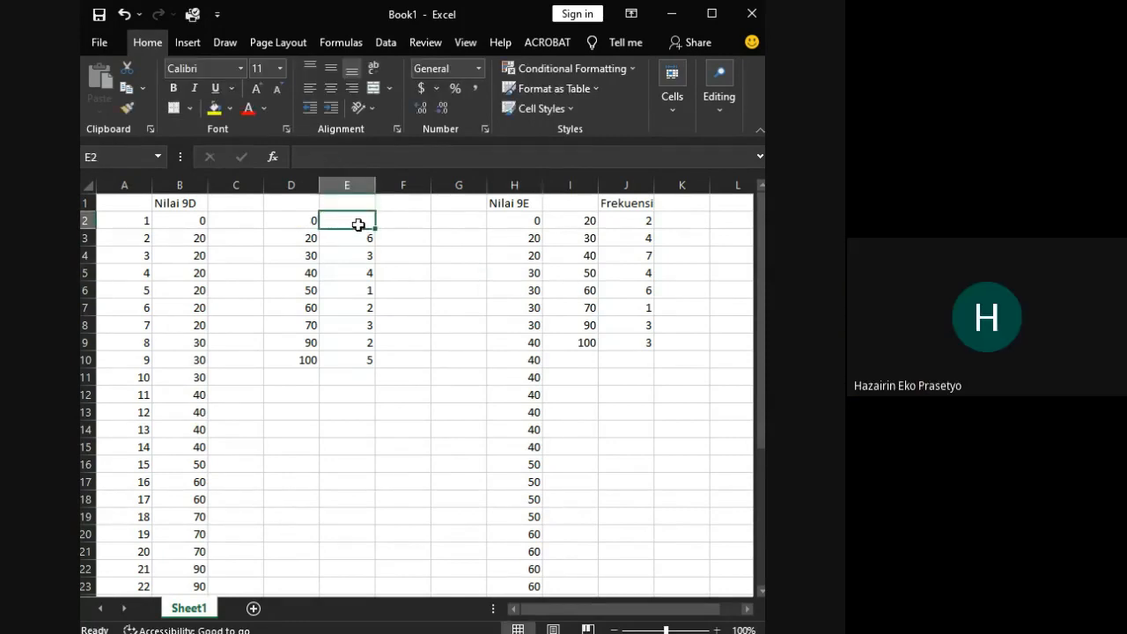
# Step: Maximize the workbook window and look through the Find & Select commands
pyautogui.click(310, 226)
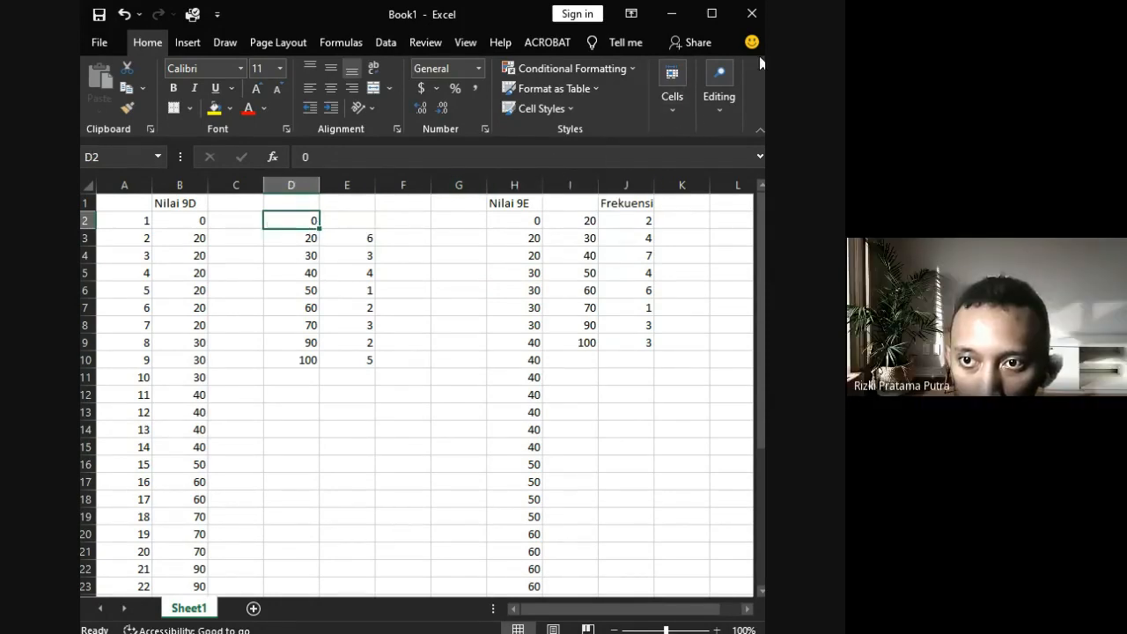
pyautogui.click(712, 13)
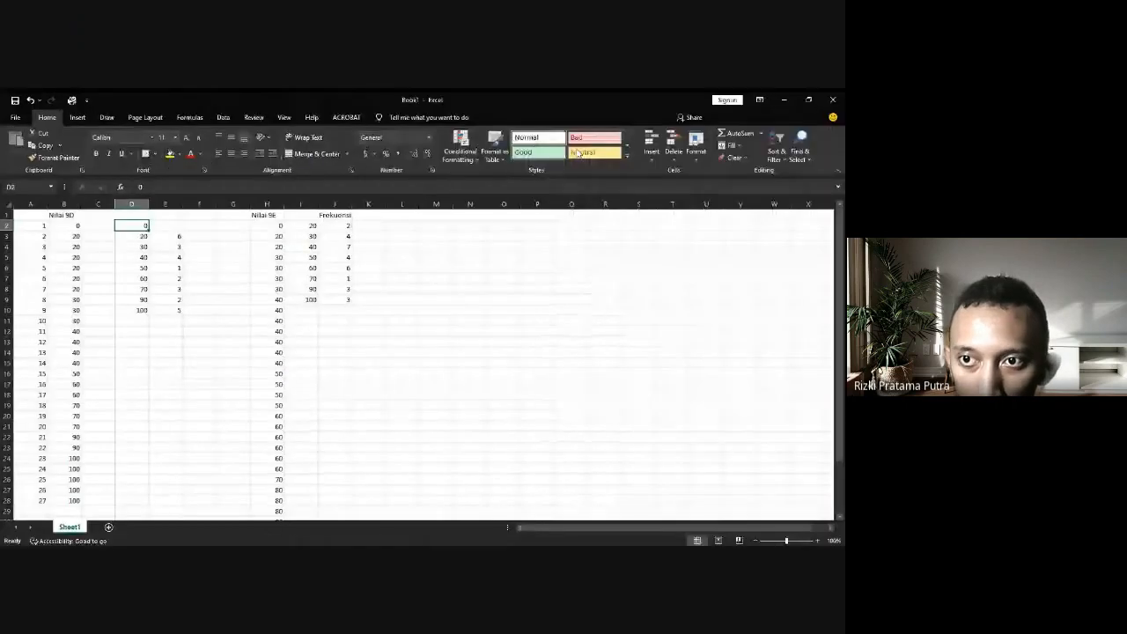
pyautogui.click(783, 152)
pyautogui.click(805, 150)
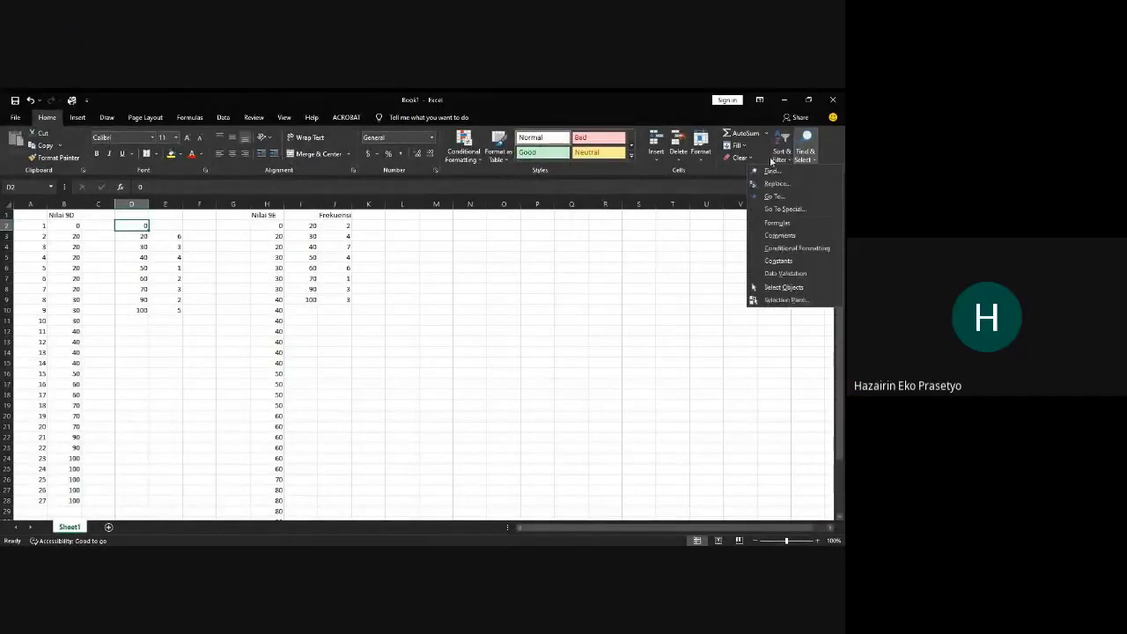
pyautogui.click(739, 133)
pyautogui.click(765, 133)
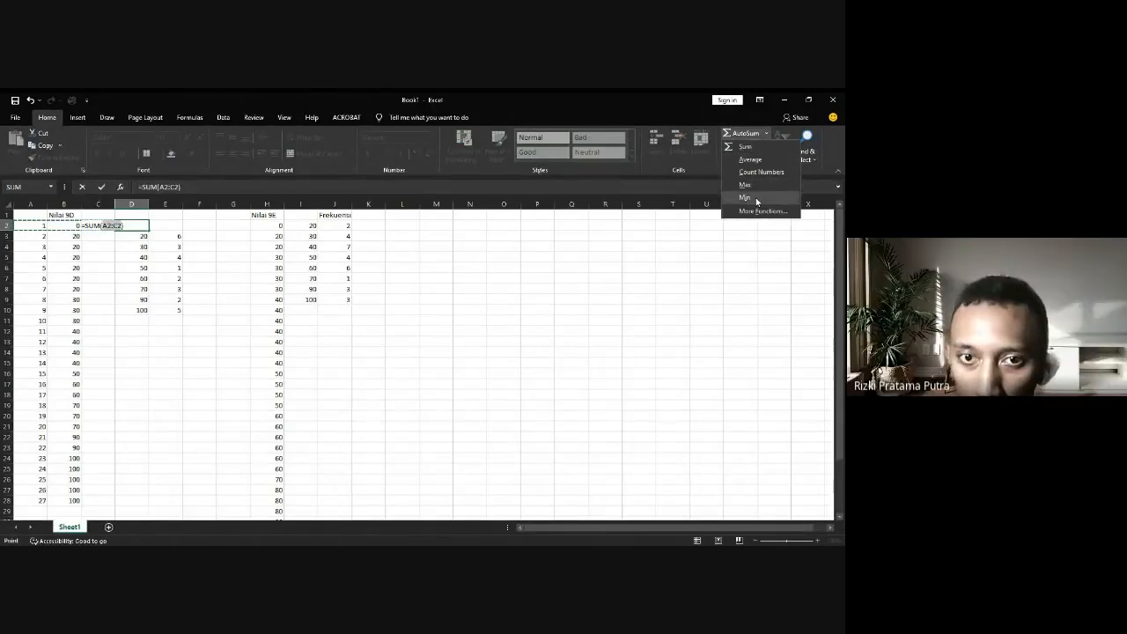
pyautogui.press('Escape')
pyautogui.press('Escape')
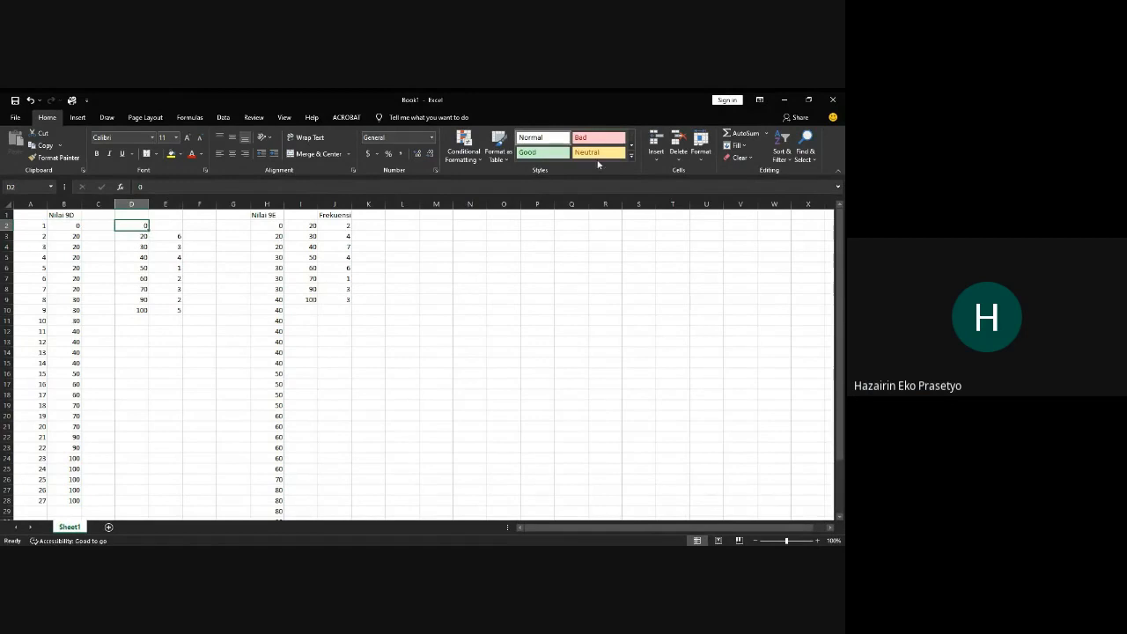
pyautogui.click(767, 134)
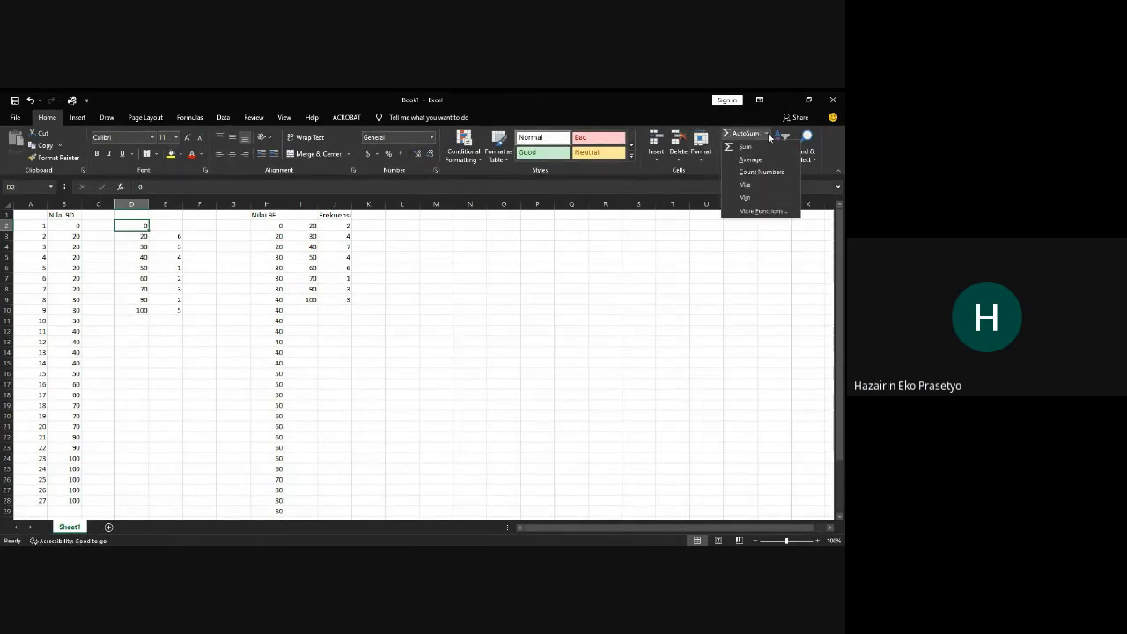
pyautogui.click(204, 244)
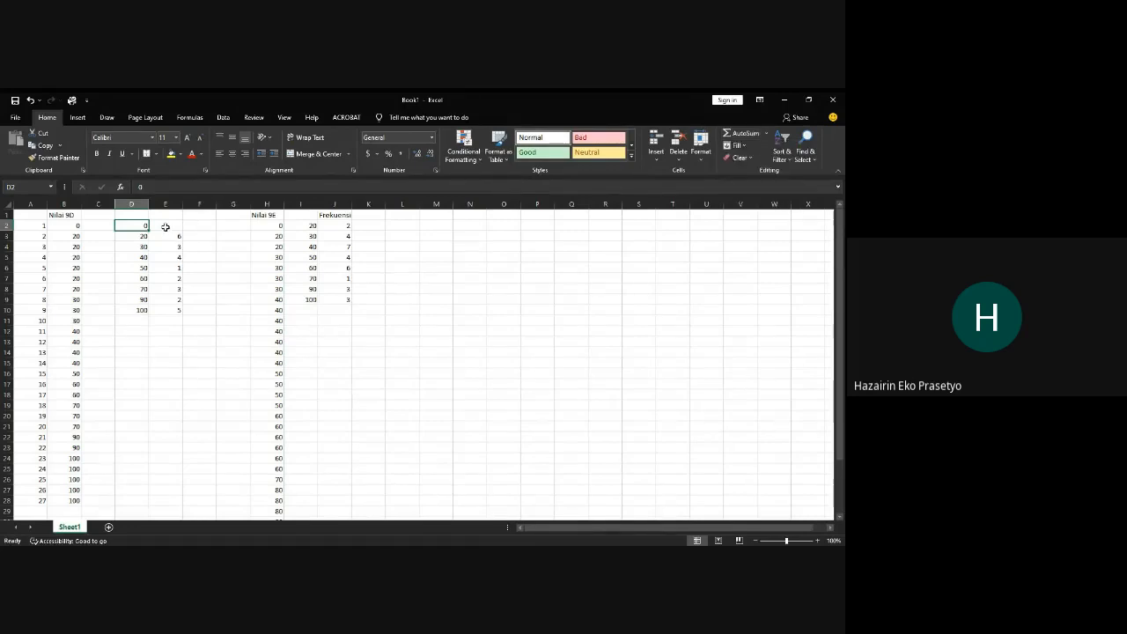
pyautogui.click(141, 312)
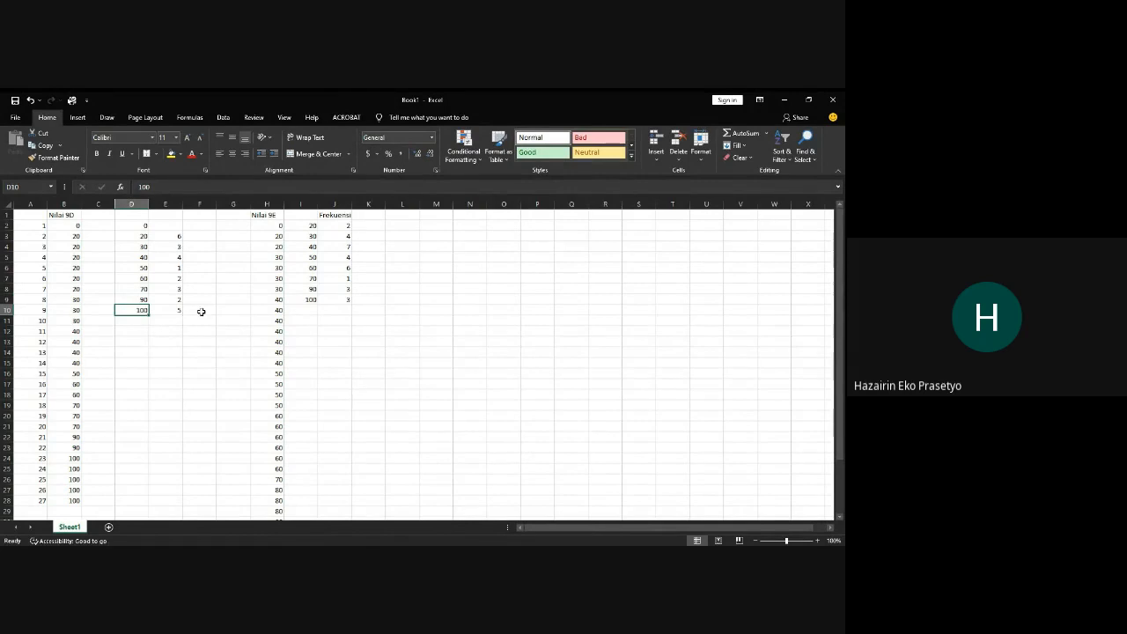
# Step: Copy the COUNTIF formula from E3 into E2 for the score value 0, and restore the workbook window to a smaller size
pyautogui.click(166, 229)
pyautogui.click(169, 237)
pyautogui.hotkey('ctrl', 'c')
pyautogui.click(172, 225)
pyautogui.hotkey('ctrl', 'v')
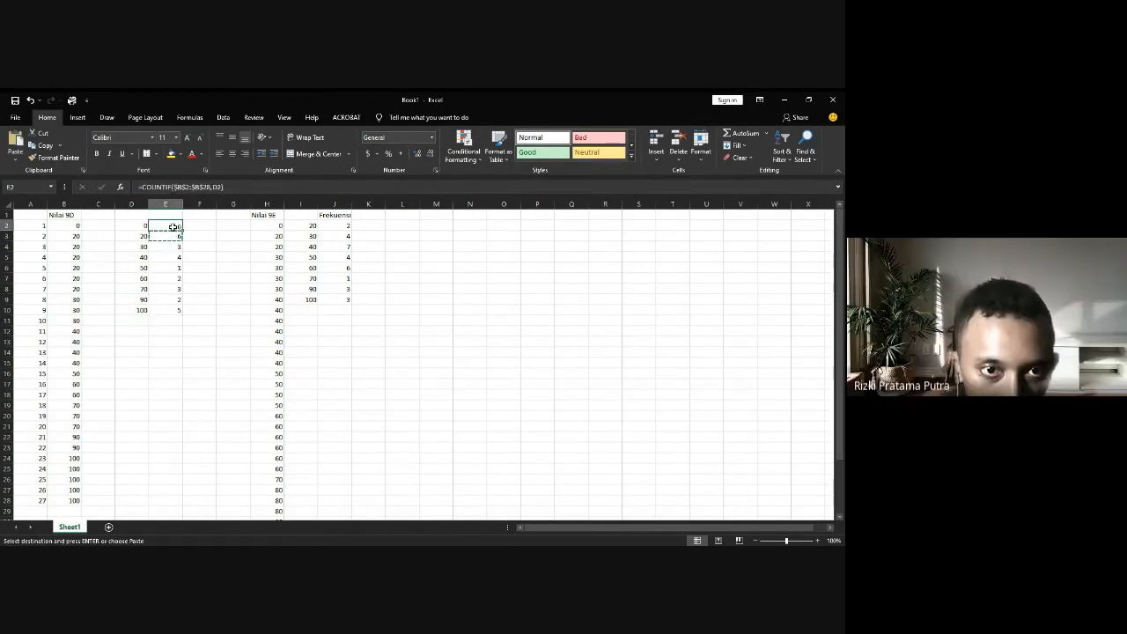
pyautogui.click(233, 236)
pyautogui.press('Escape')
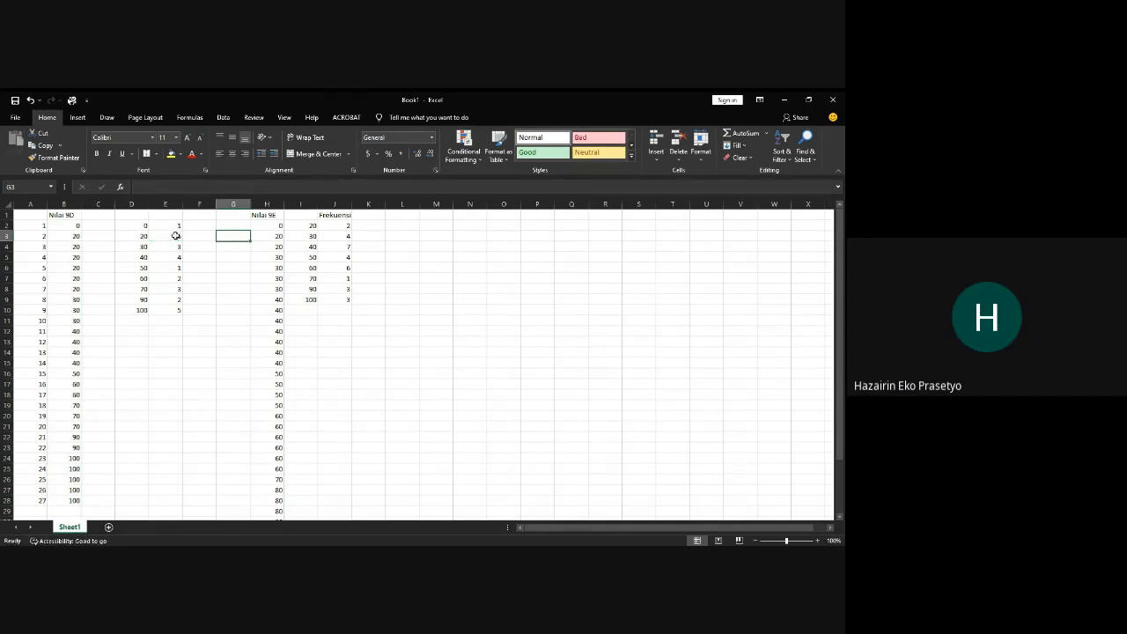
pyautogui.click(172, 225)
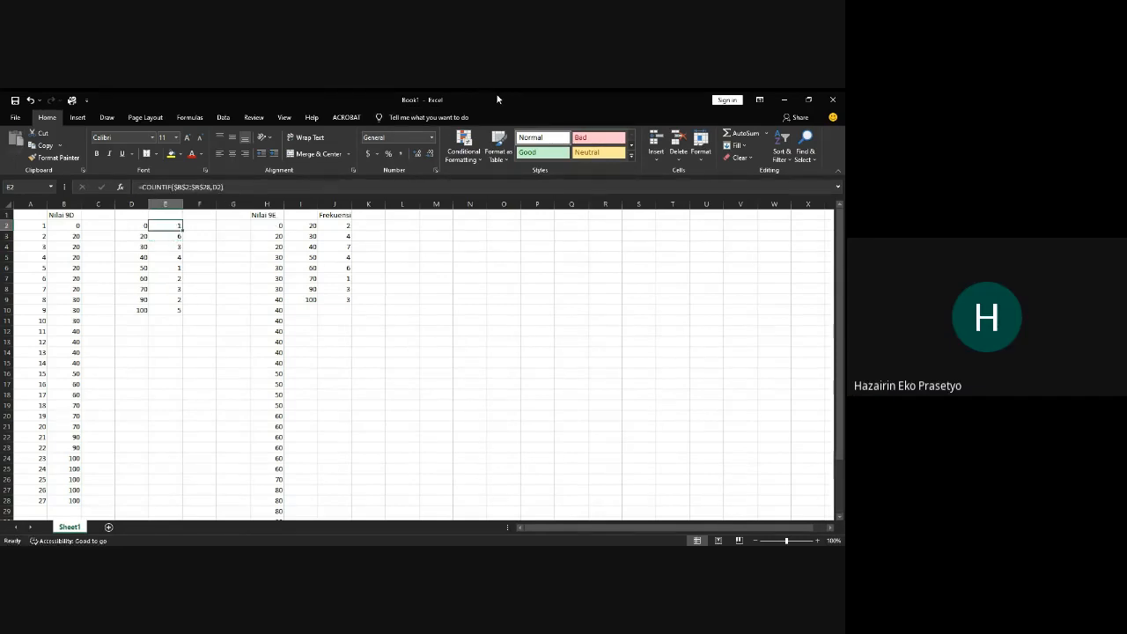
pyautogui.moveTo(499, 100); pyautogui.dragTo(425, 17)
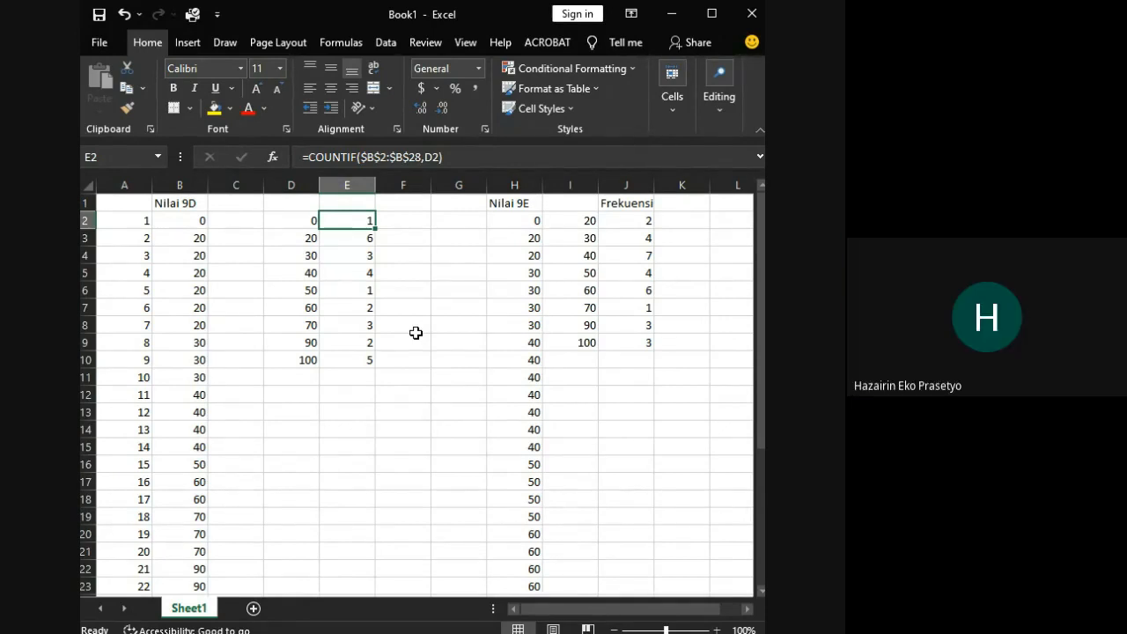
pyautogui.click(467, 314)
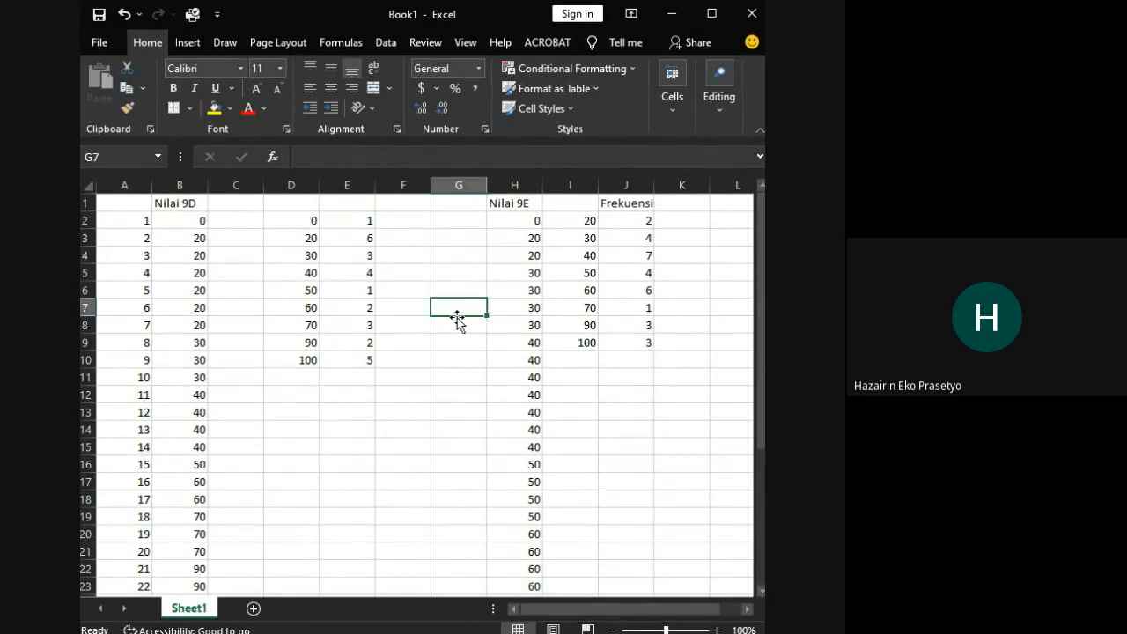
pyautogui.scroll(-5, 458, 319)
pyautogui.scroll(5, 457, 319)
pyautogui.scroll(-5, 617, 321)
pyautogui.scroll(3, 613, 326)
pyautogui.scroll(2, 613, 326)
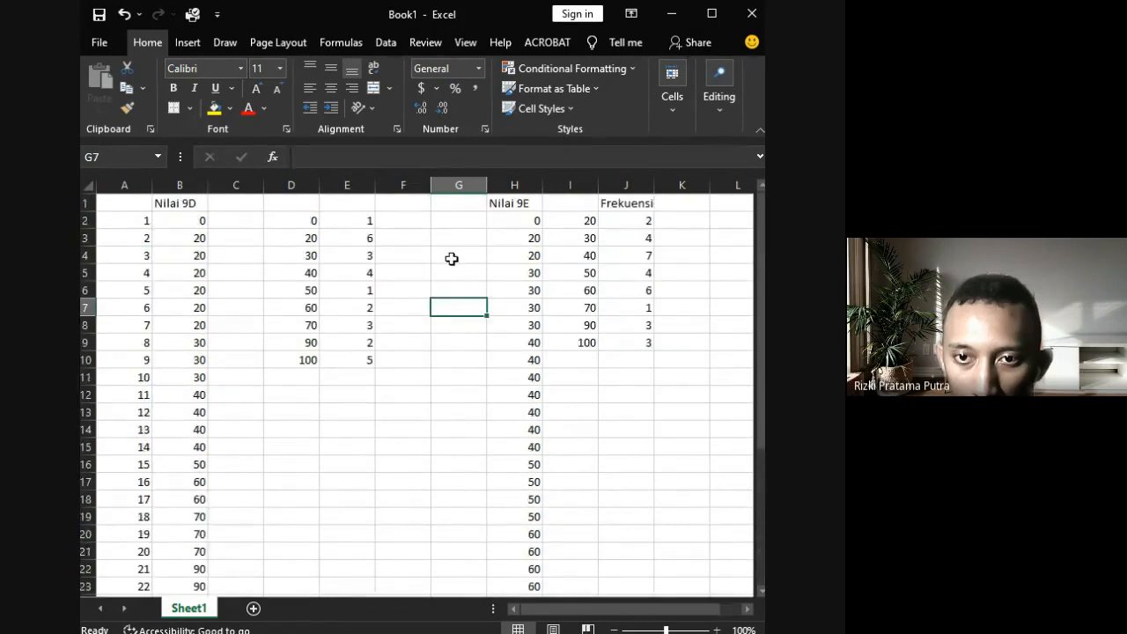
# Step: Enter the header Frekuensi in E1 above the counts of the Nilai 9D frequency table
pyautogui.click(349, 203)
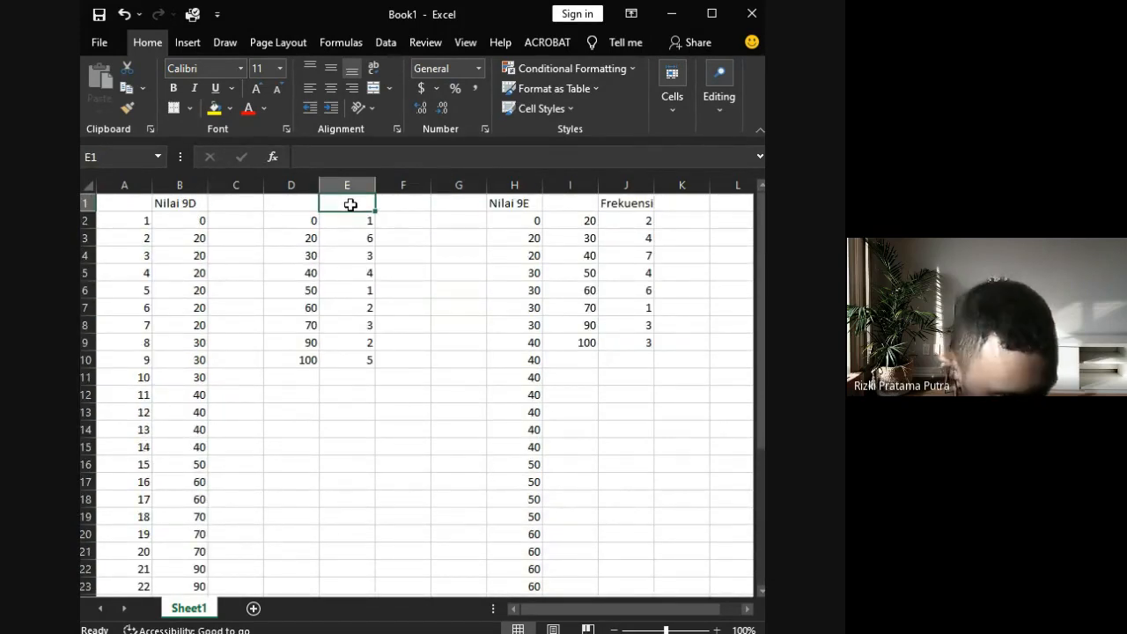
pyautogui.write('Frekuensi')
pyautogui.click(485, 289)
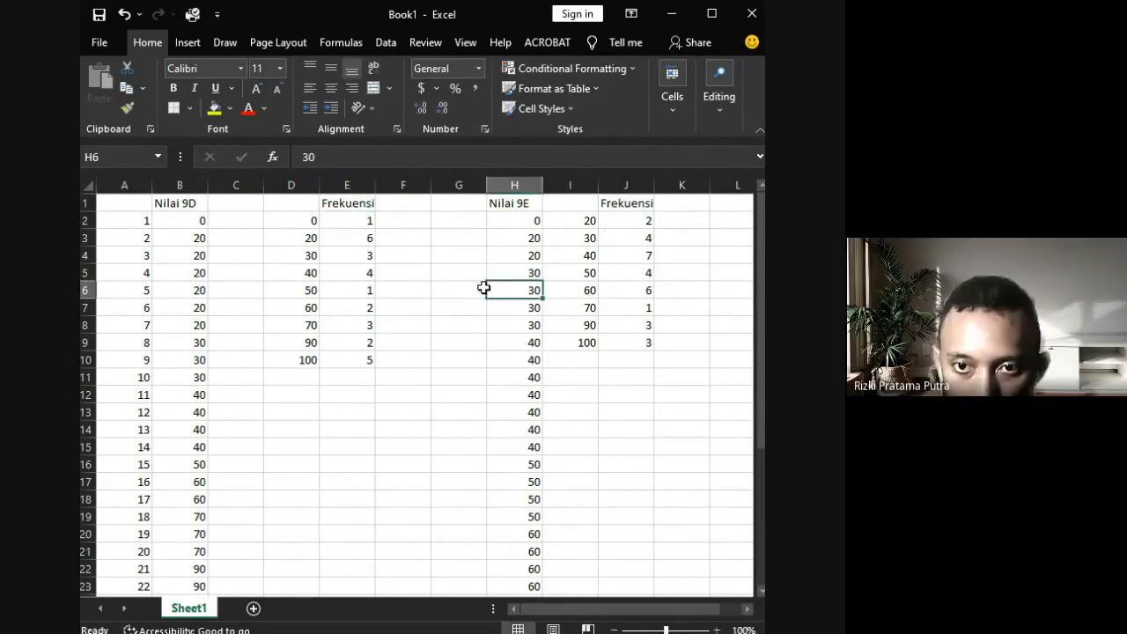
# Step: Check the COUNTIF formulas and counts in the Frekuensi columns of the Nilai 9D and Nilai 9E tables
pyautogui.click(427, 321)
pyautogui.click(352, 355)
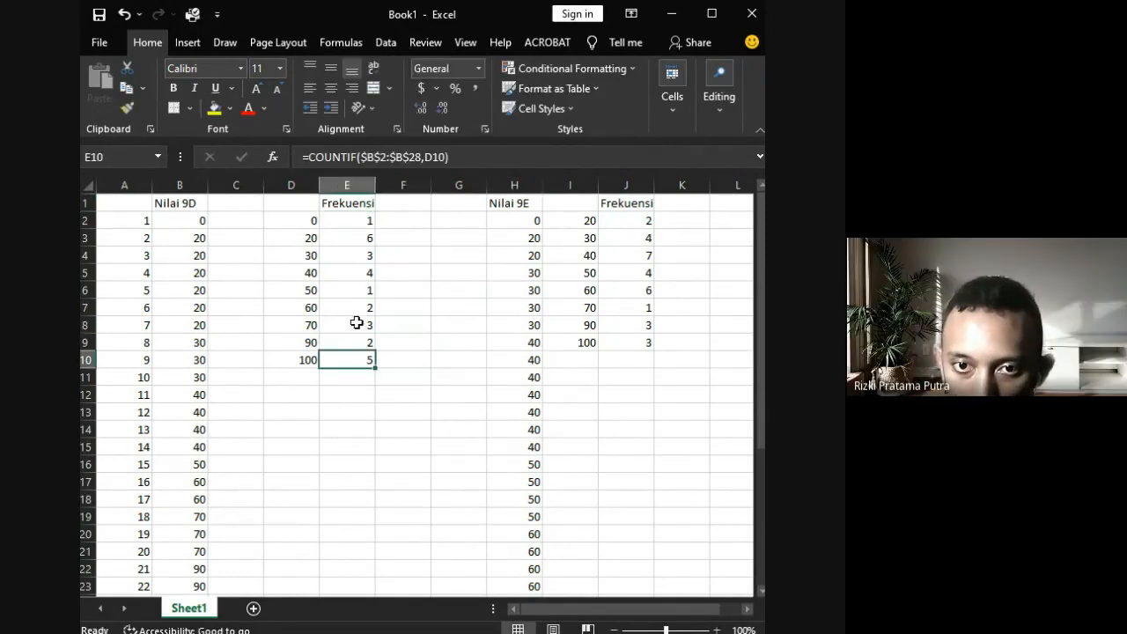
pyautogui.click(352, 304)
pyautogui.click(355, 236)
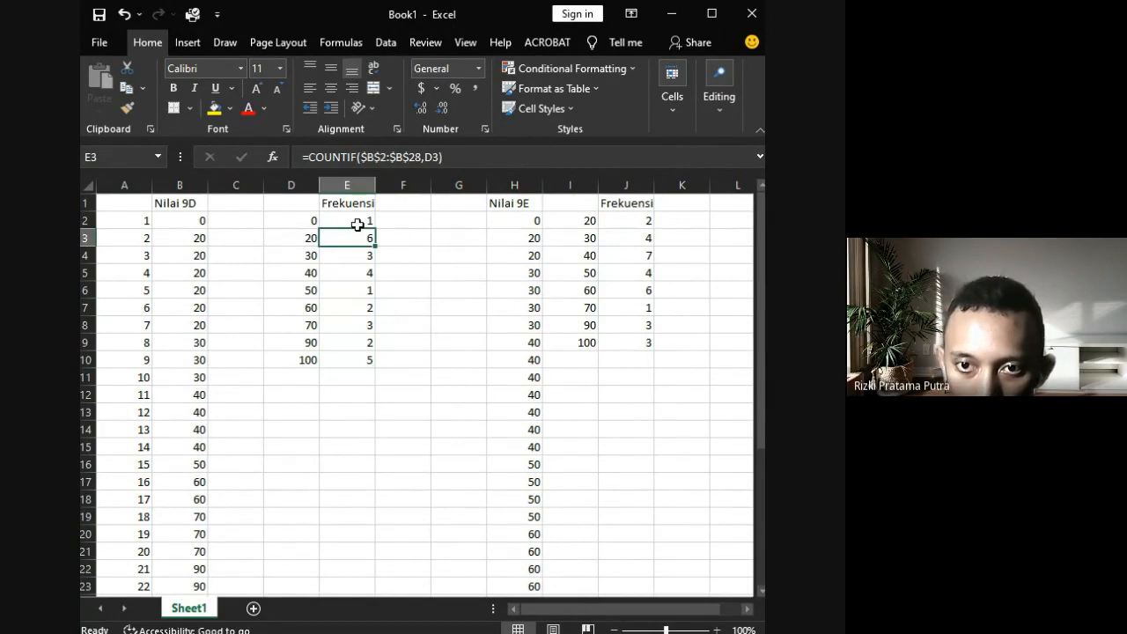
pyautogui.click(354, 308)
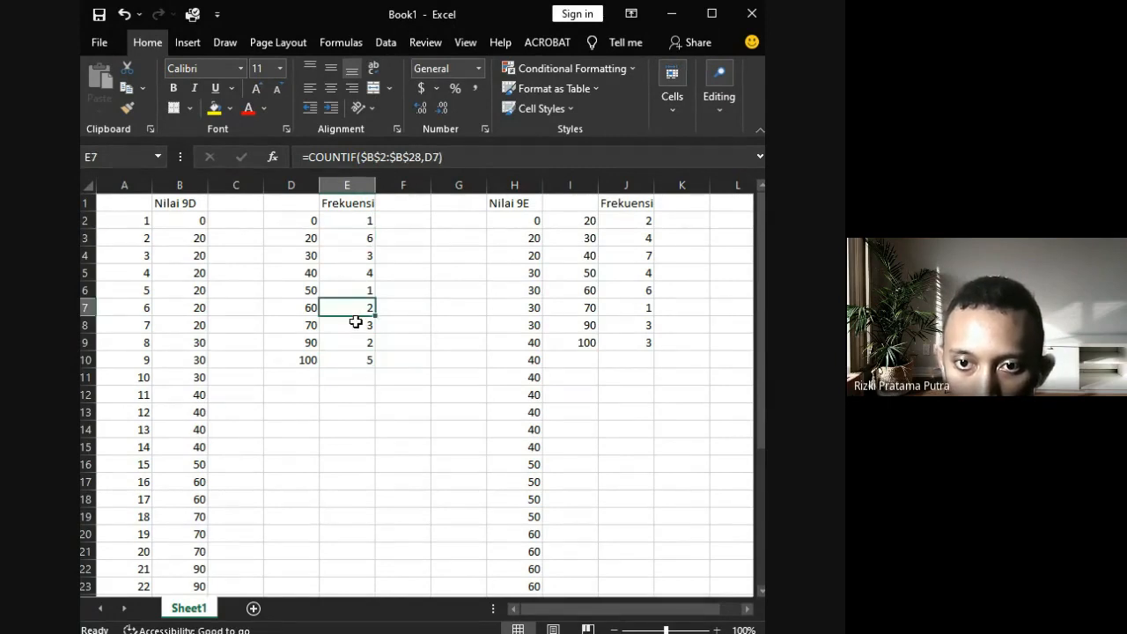
pyautogui.keyDown('shift'); pyautogui.click(363, 361); pyautogui.keyUp('shift')
pyautogui.scroll(-5, 363, 361)
pyautogui.scroll(2, 370, 359)
pyautogui.scroll(-2, 364, 358)
pyautogui.scroll(1, 379, 358)
pyautogui.scroll(5, 380, 357)
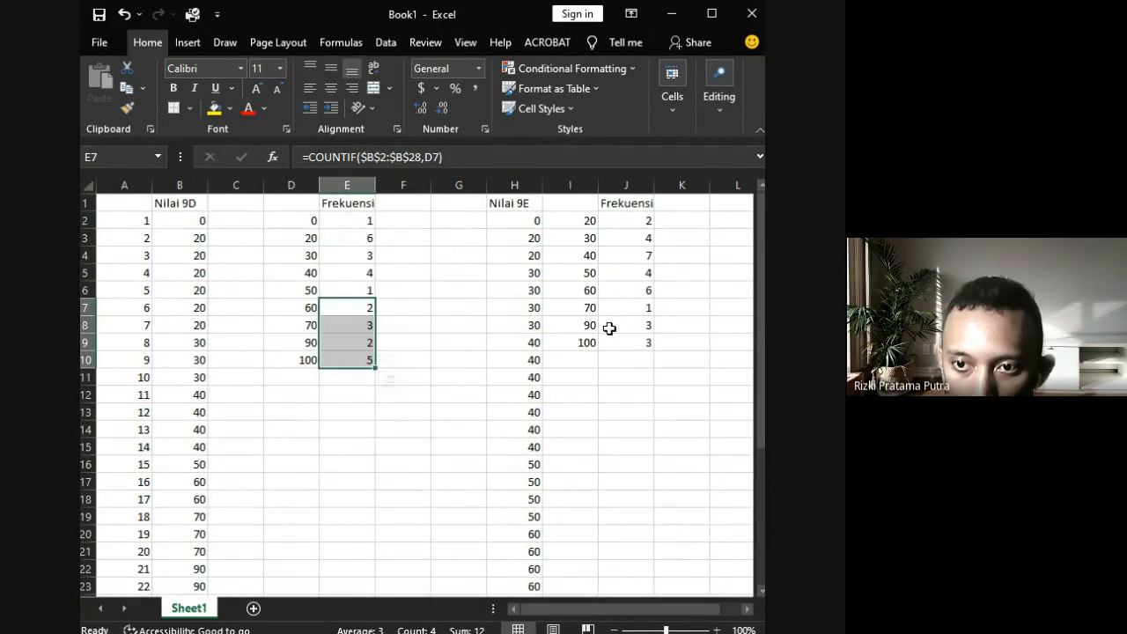
pyautogui.click(637, 340)
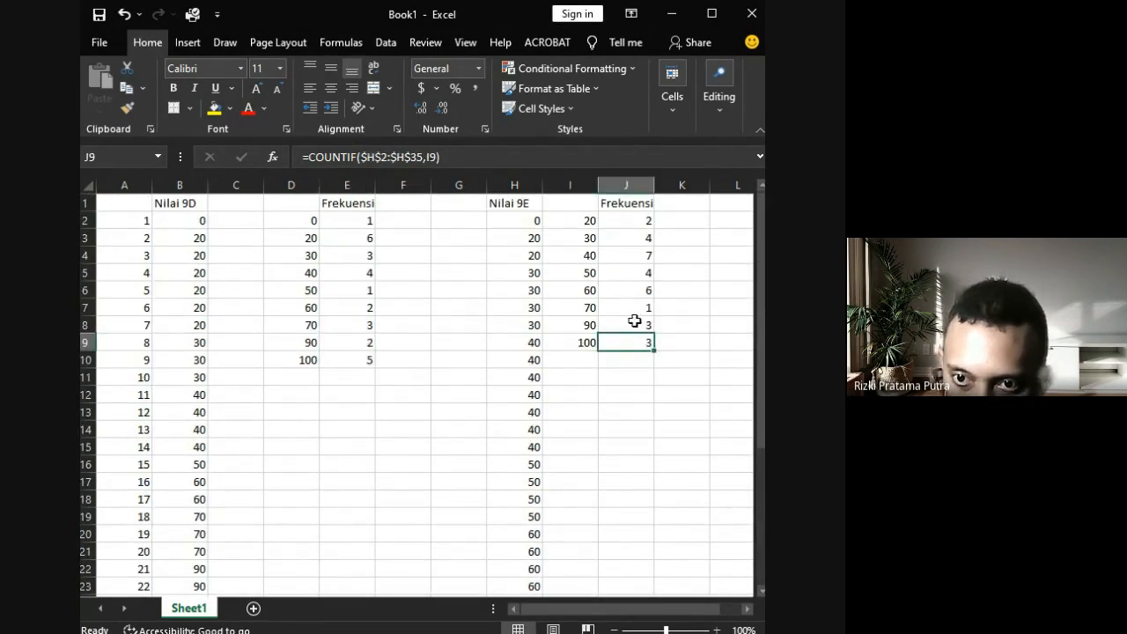
pyautogui.moveTo(634, 321); pyautogui.dragTo(639, 290)
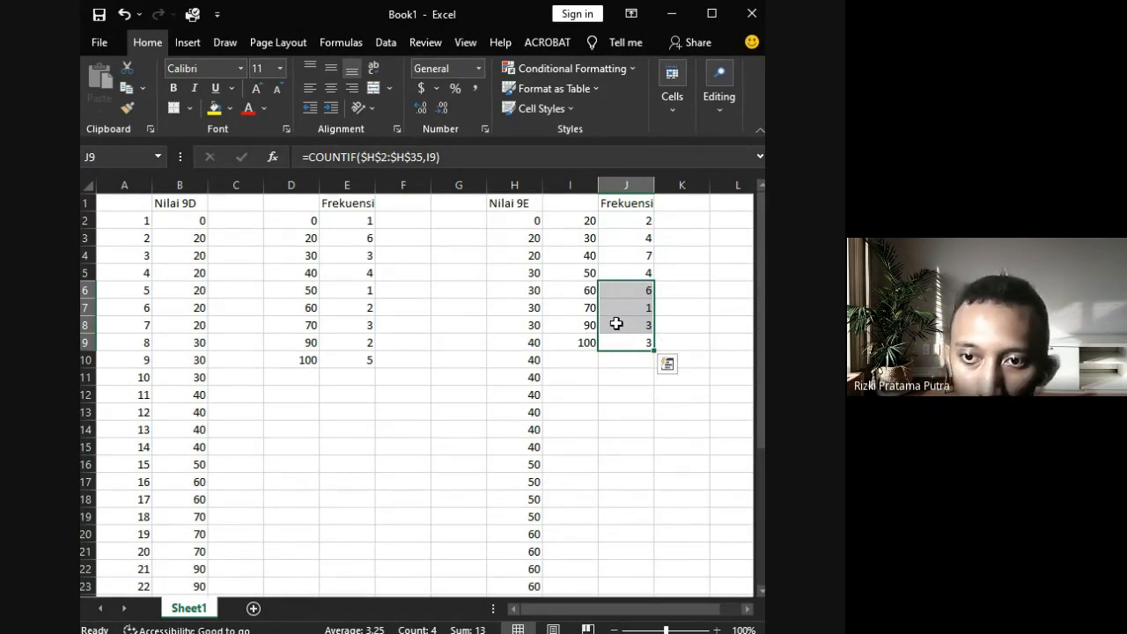
pyautogui.click(589, 309)
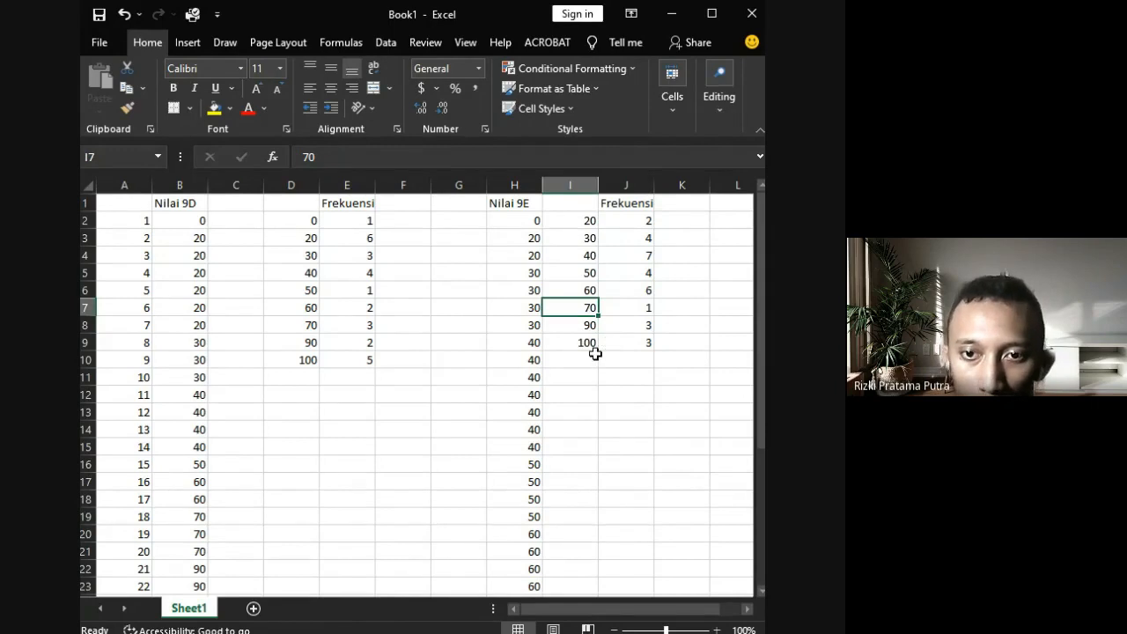
pyautogui.click(439, 389)
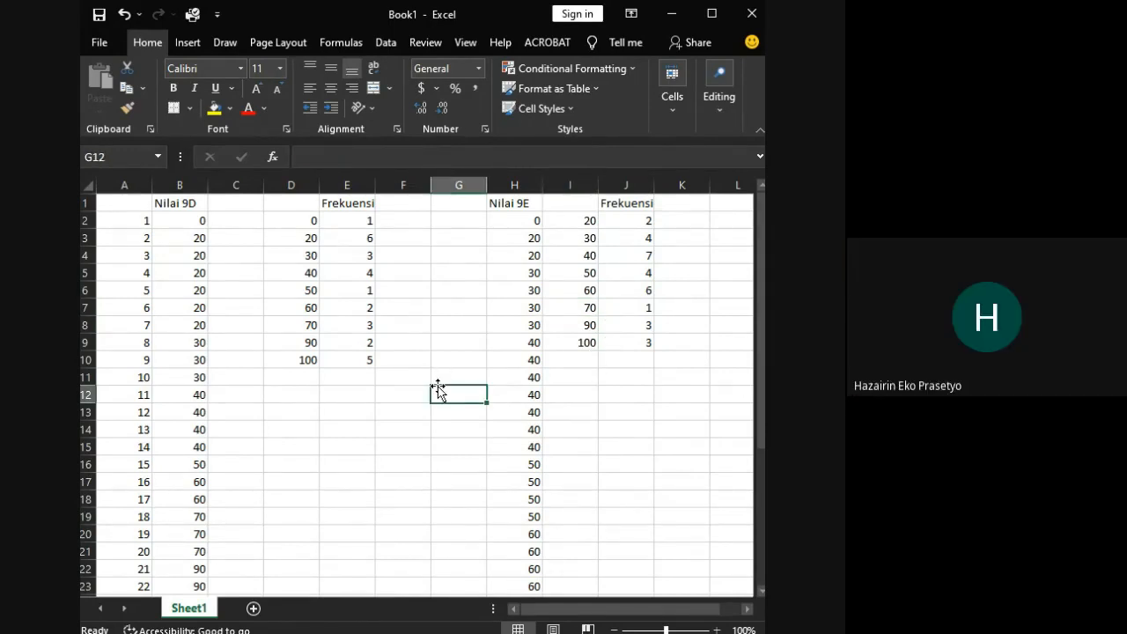
pyautogui.click(427, 364)
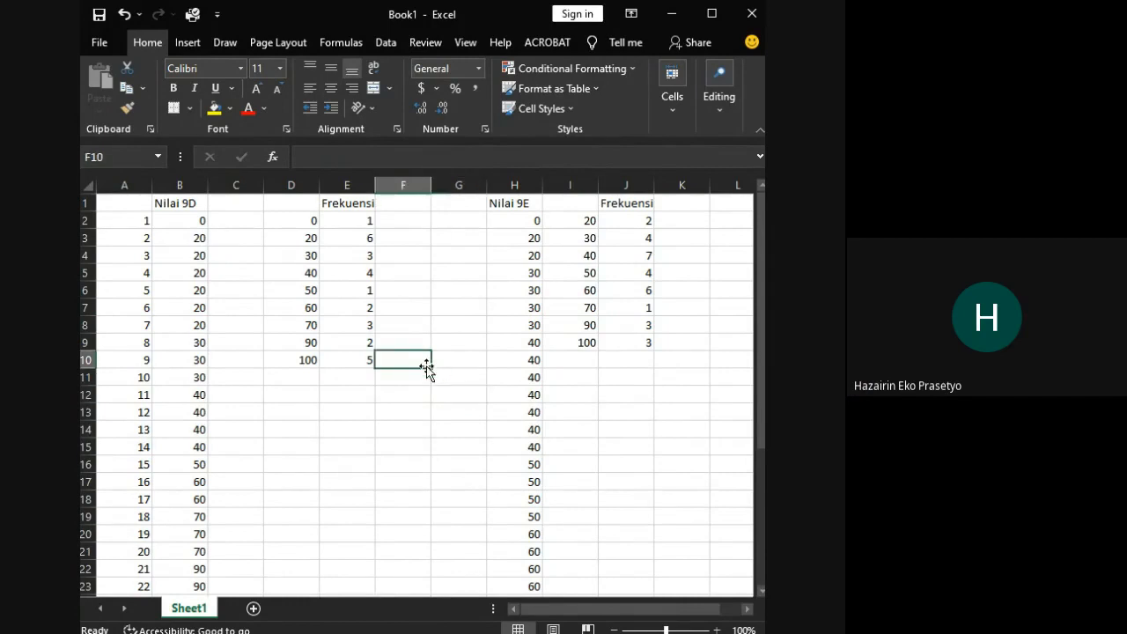
pyautogui.click(466, 358)
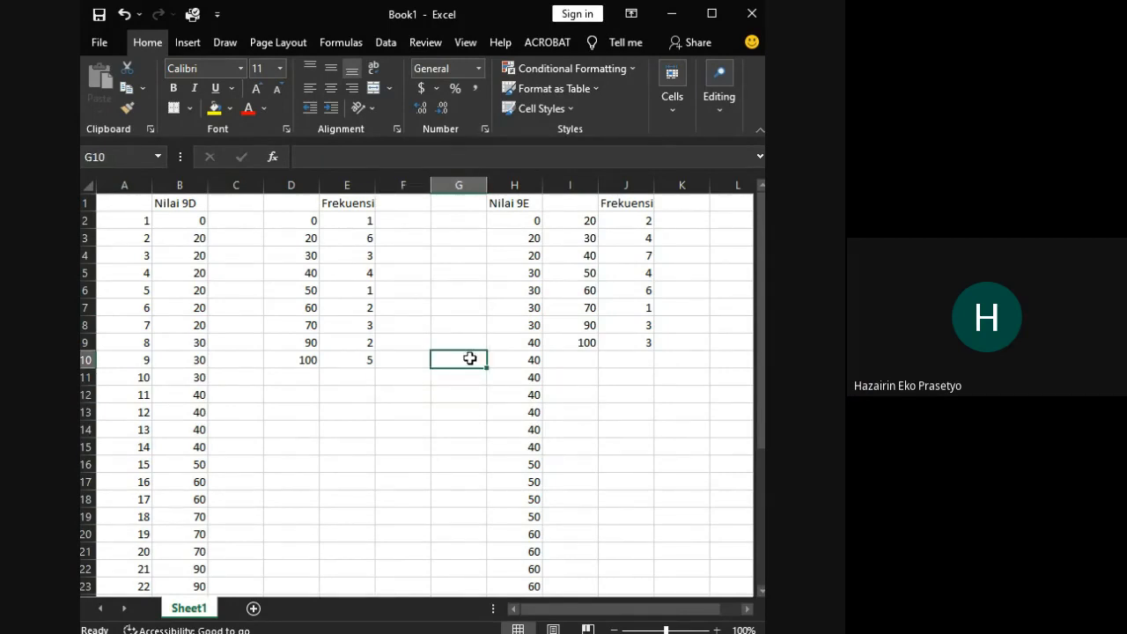
# Step: Calculate the average of the Nilai 9D scores in B29 with the formula =average(B2:B28)
pyautogui.scroll(-4, 471, 358)
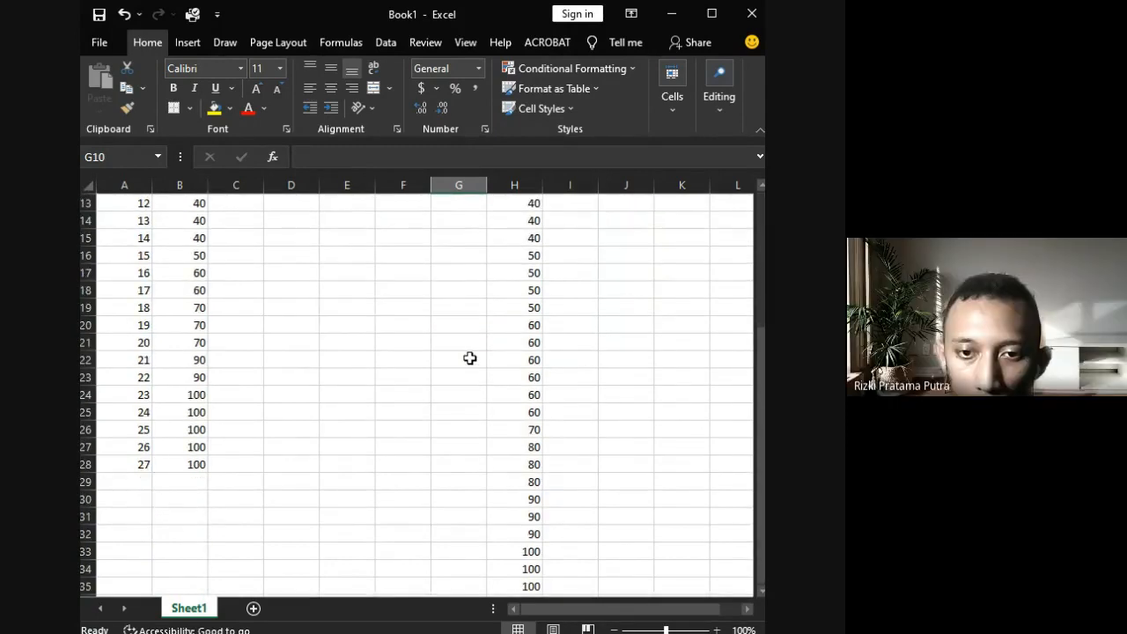
pyautogui.click(179, 479)
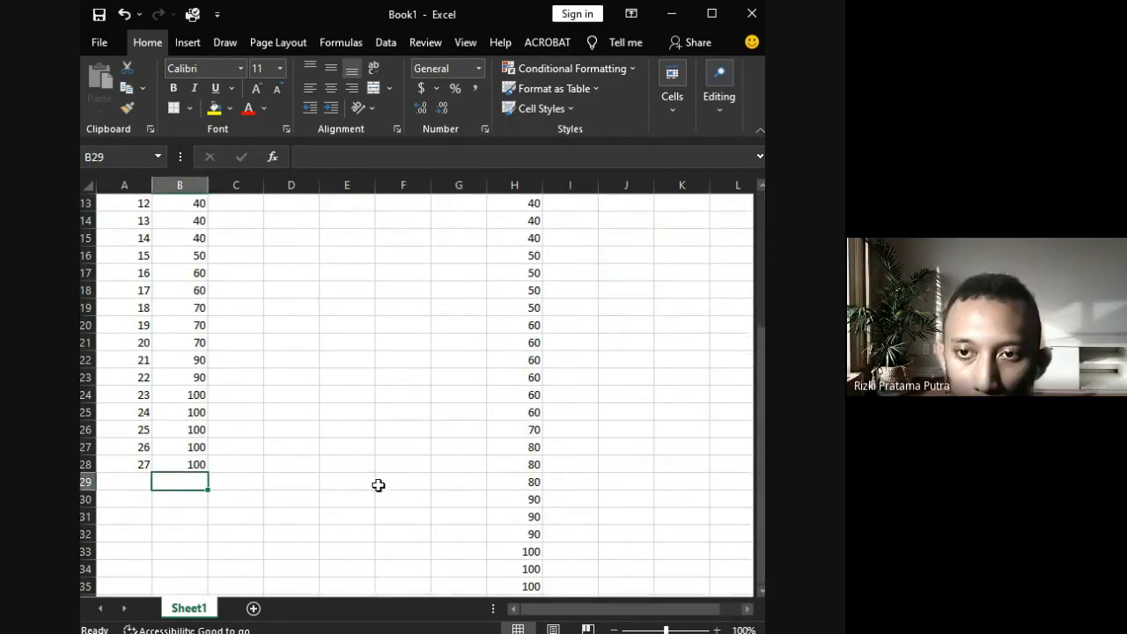
pyautogui.scroll(1, 396, 484)
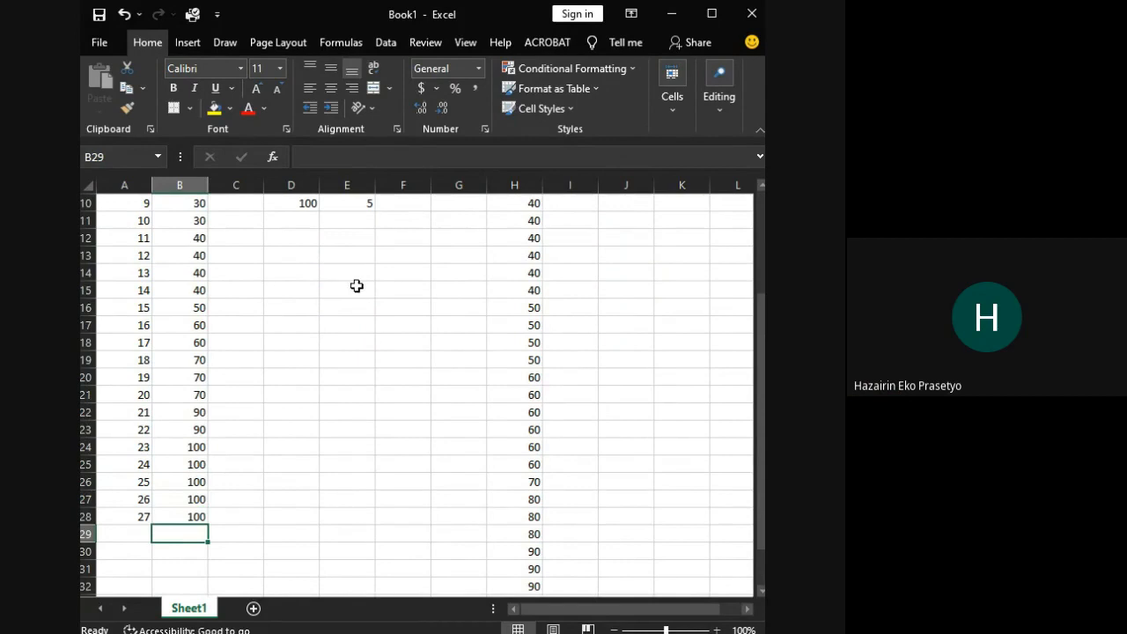
pyautogui.click(397, 155)
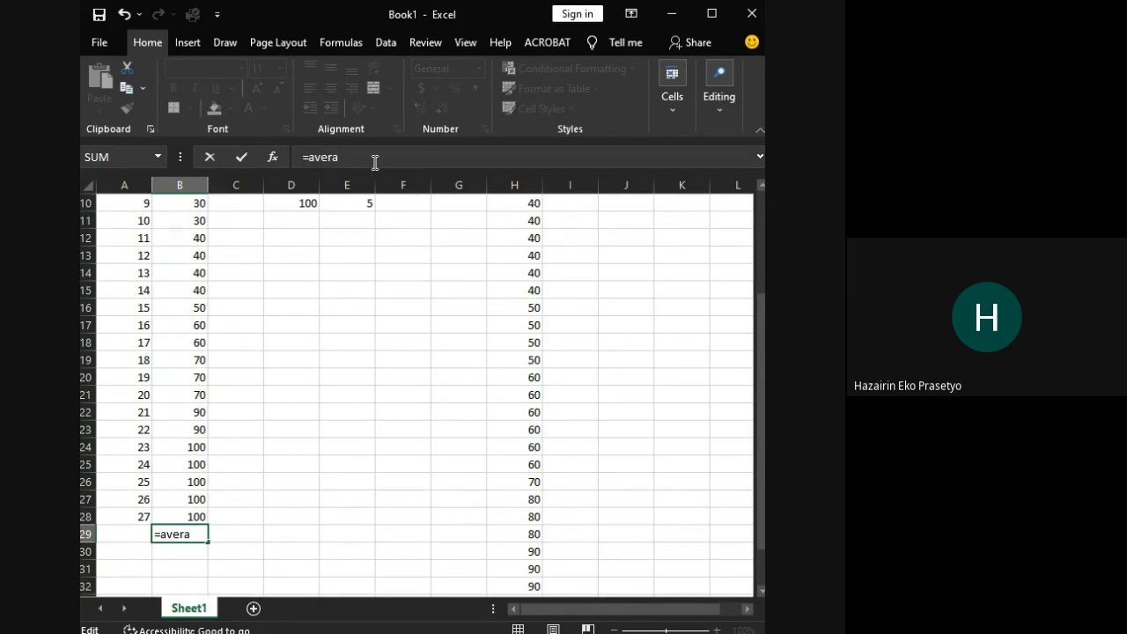
pyautogui.press('BackSpace')
pyautogui.scroll(3, 193, 468)
pyautogui.click(186, 222)
pyautogui.scroll(-3, 189, 320)
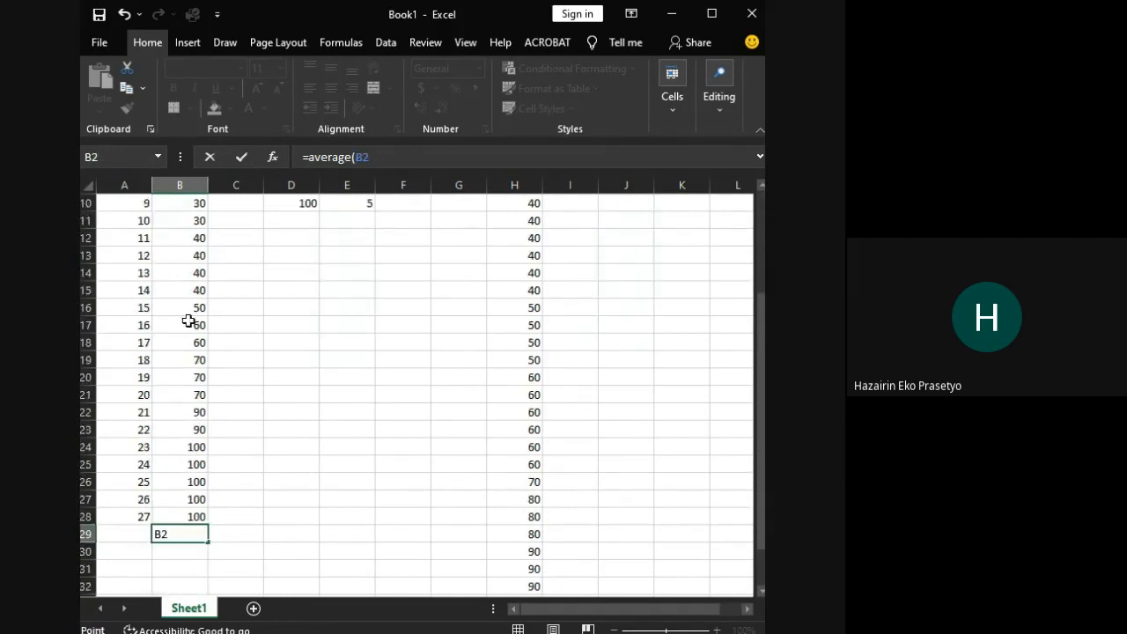
pyautogui.keyDown('shift'); pyautogui.click(192, 517); pyautogui.keyUp('shift')
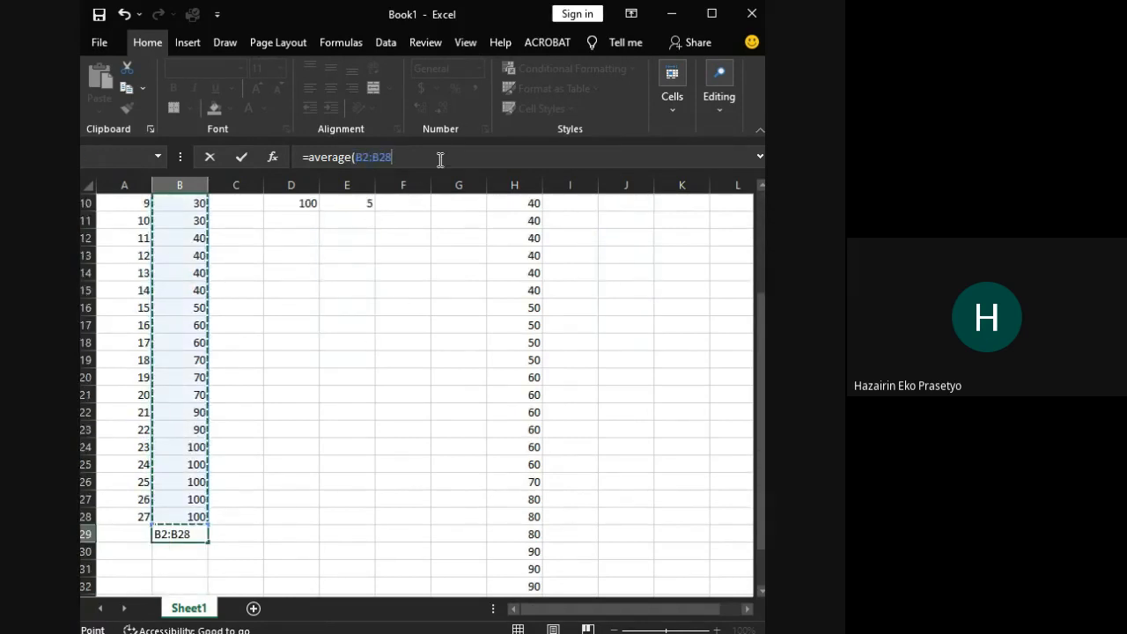
pyautogui.write(')')
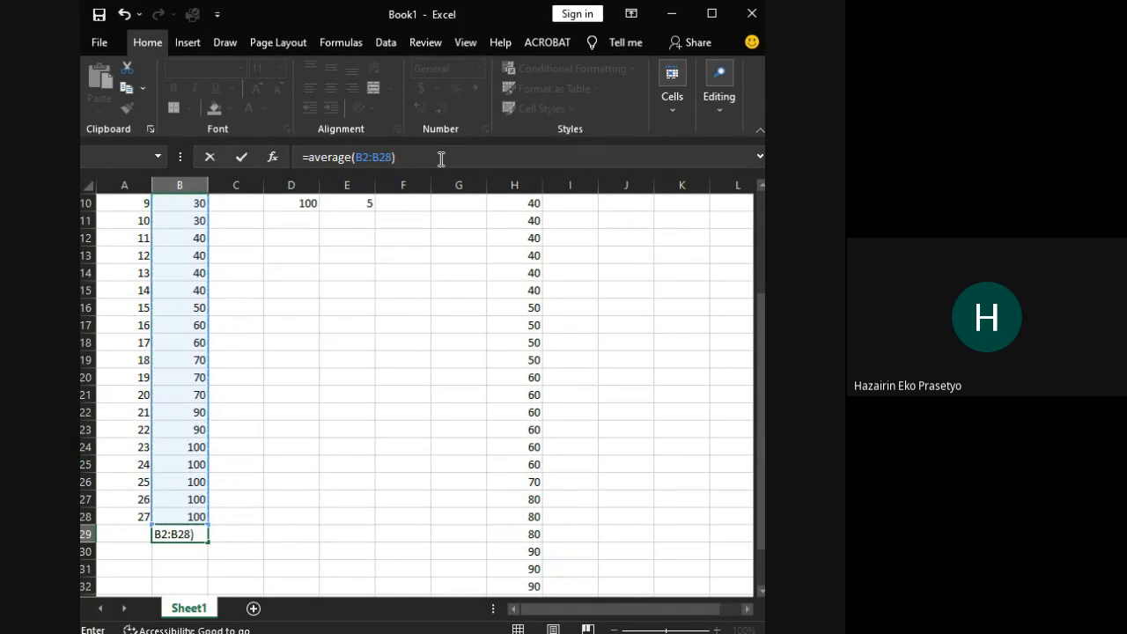
pyautogui.press('Return')
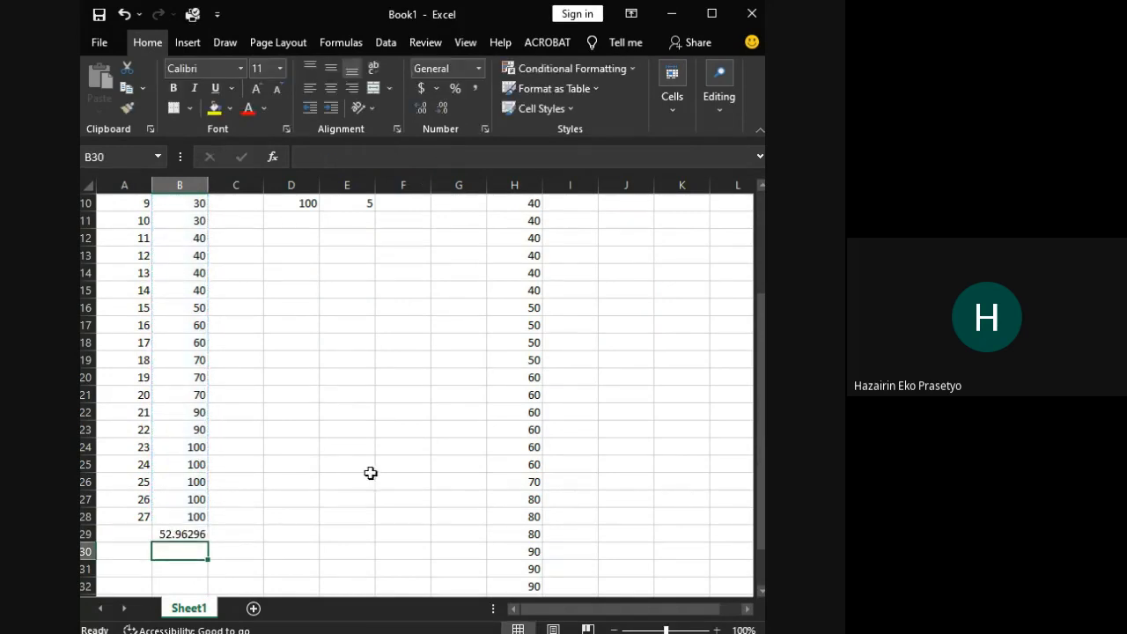
# Step: Copy the average formula from B29 into H36, below the Nilai 9E scores
pyautogui.scroll(-2, 440, 486)
pyautogui.click(186, 430)
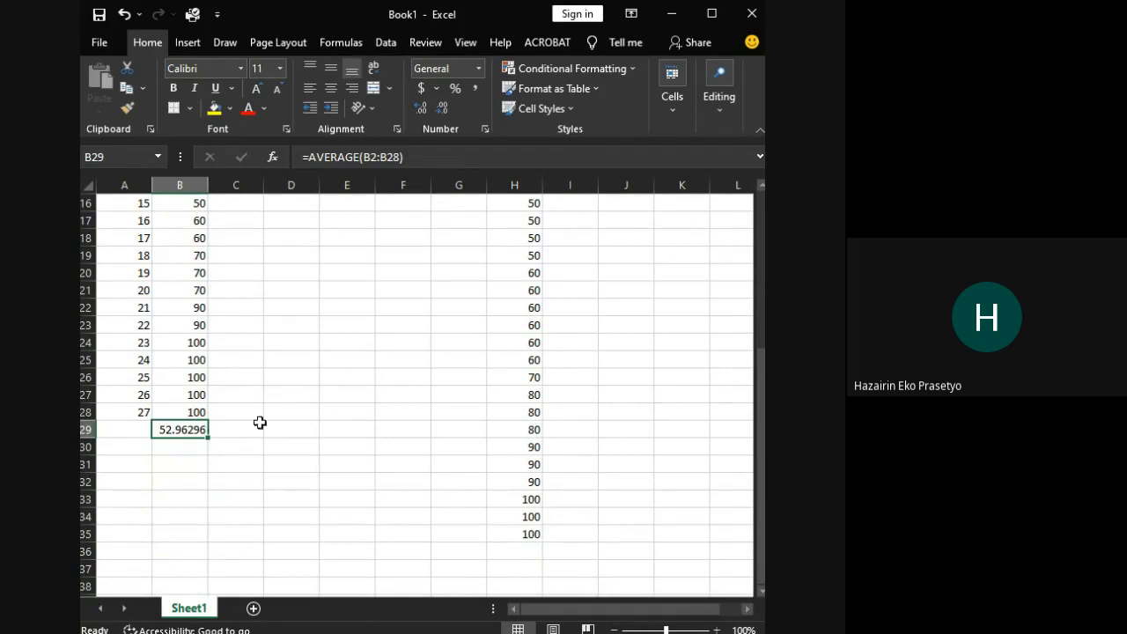
pyautogui.click(195, 411)
pyautogui.click(195, 429)
pyautogui.hotkey('ctrl', 'c')
pyautogui.scroll(-1, 529, 493)
pyautogui.click(521, 499)
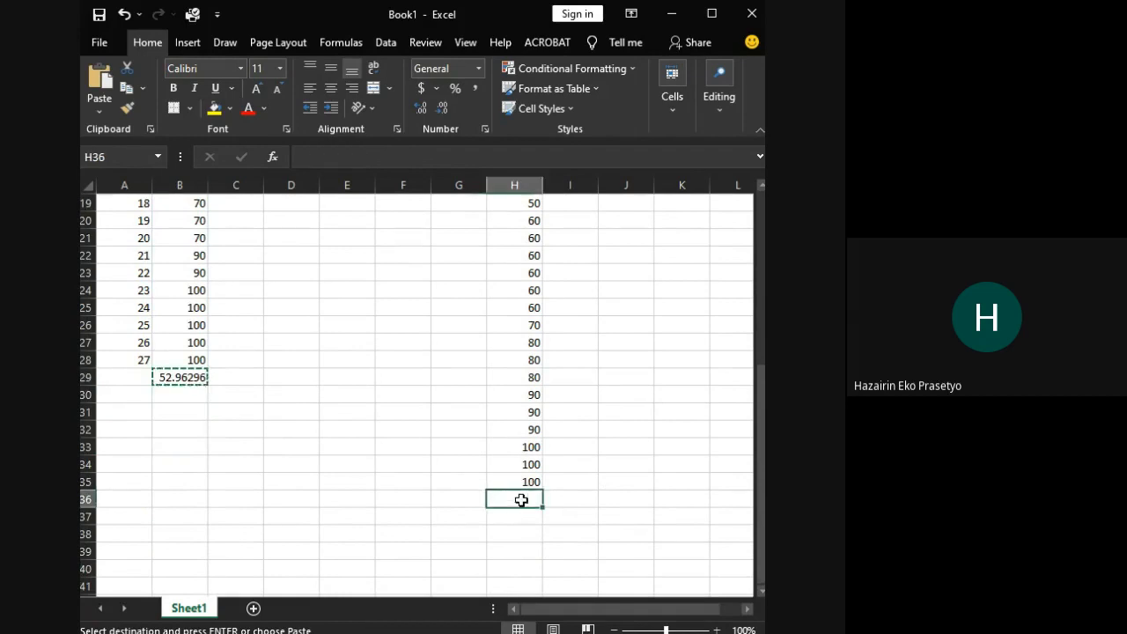
pyautogui.hotkey('ctrl', 'v')
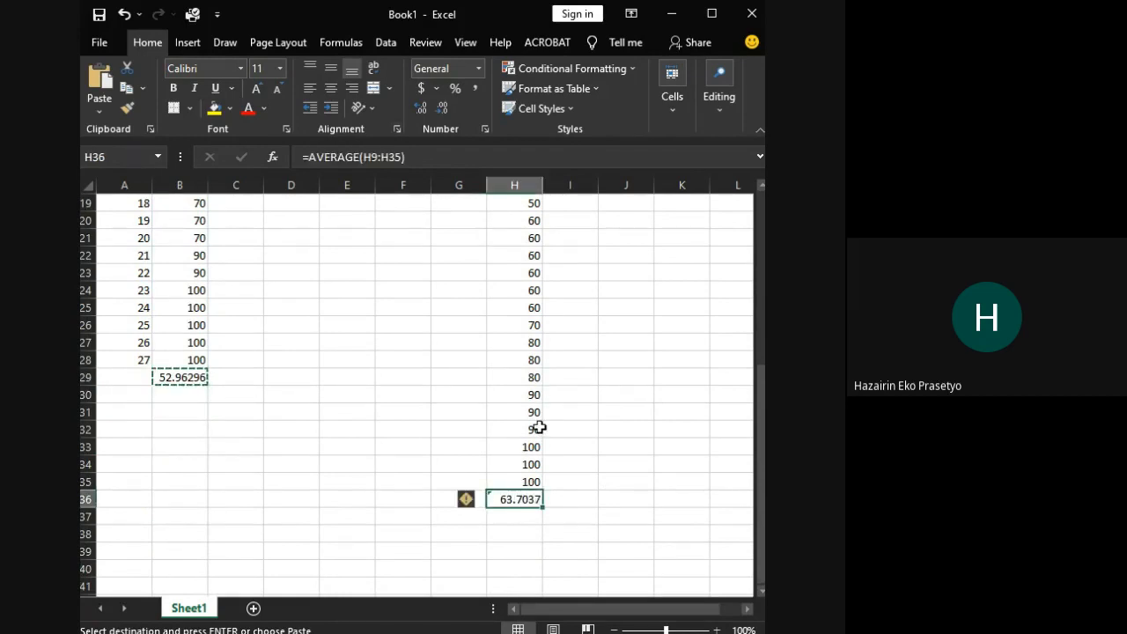
# Step: Extend the range of the average formula in H36 to cover all Nilai 9E scores, H2:H35
pyautogui.click(394, 163)
pyautogui.scroll(6, 535, 440)
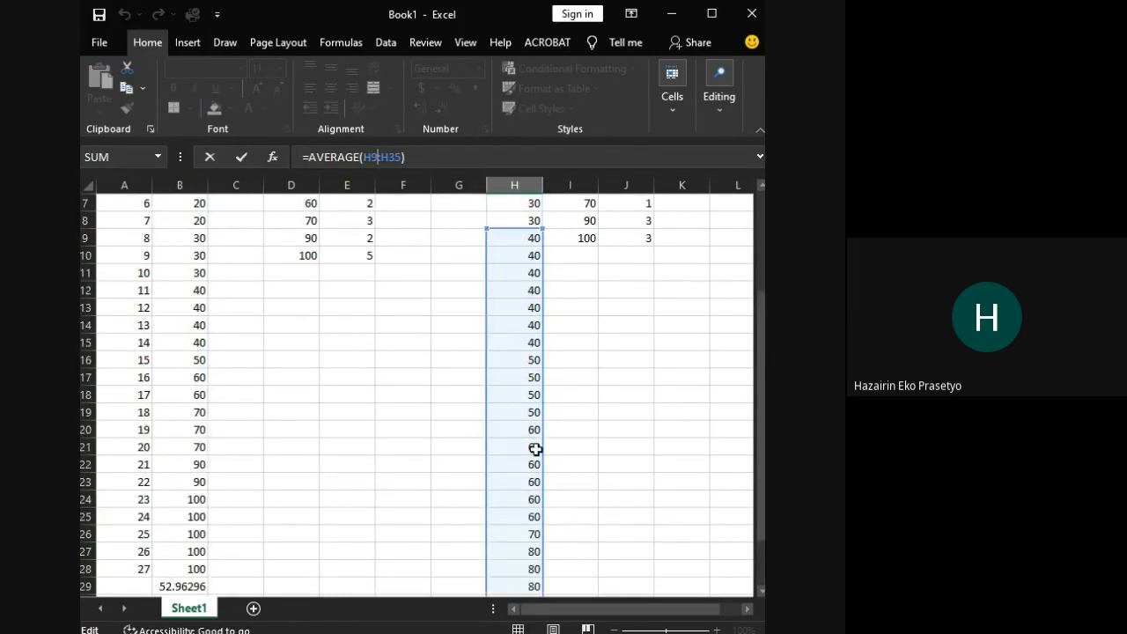
pyautogui.moveTo(535, 332); pyautogui.dragTo(544, 218)
pyautogui.scroll(-9, 583, 332)
pyautogui.click(604, 378)
pyautogui.scroll(1, 605, 378)
pyautogui.scroll(8, 604, 378)
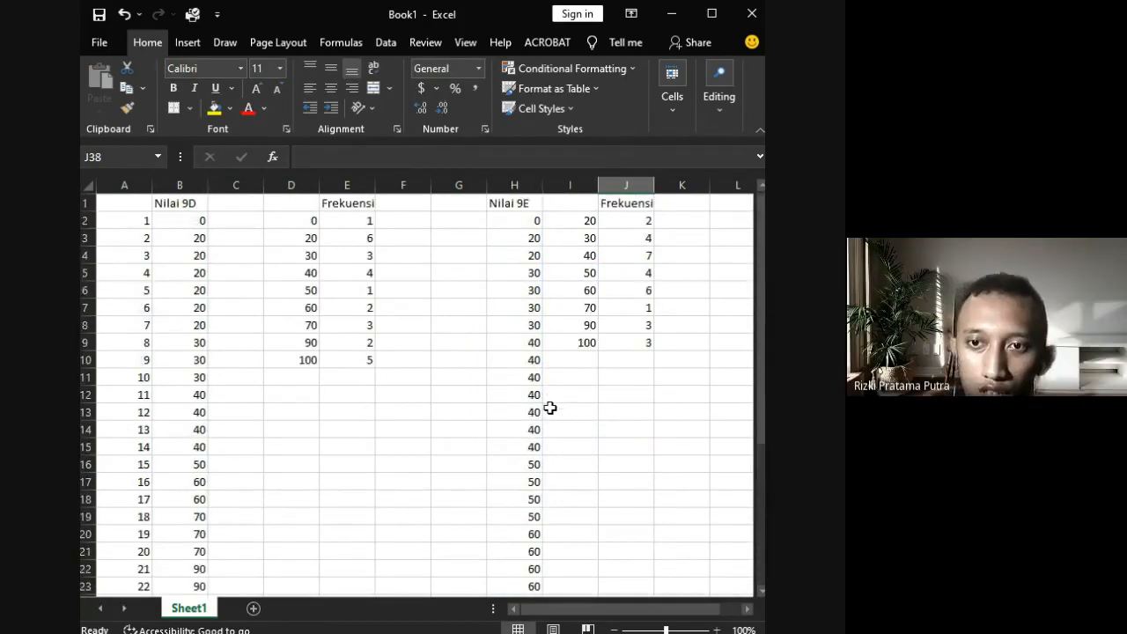
pyautogui.scroll(-1, 549, 408)
pyautogui.scroll(-4, 550, 407)
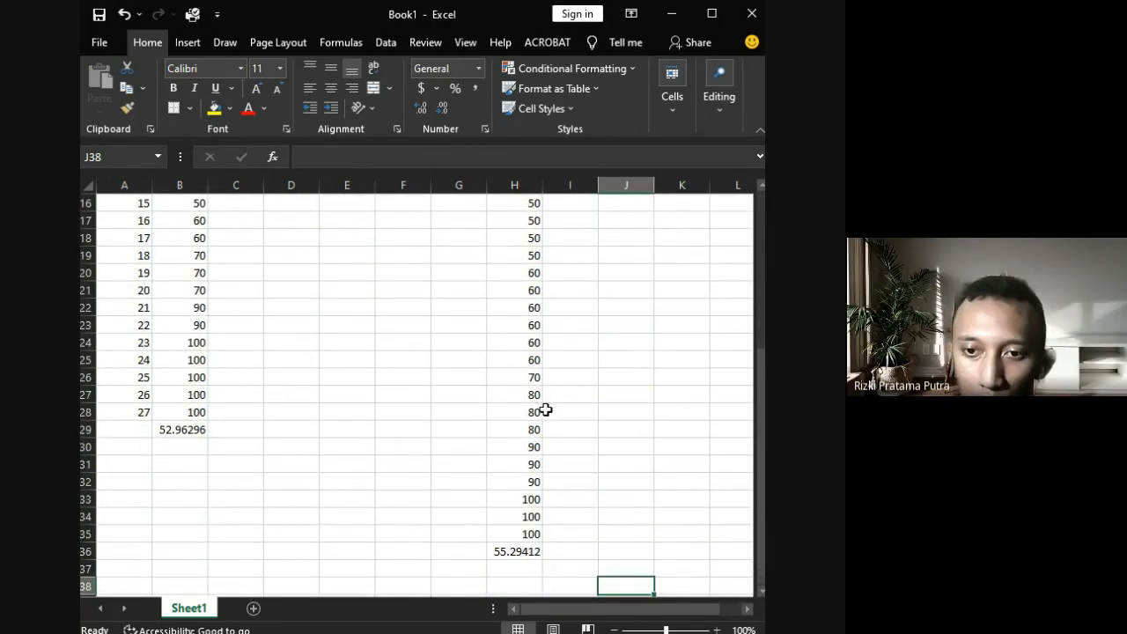
# Step: Make the Nilai 9D average in B29 and the Nilai 9E average in H36 bold
pyautogui.click(523, 551)
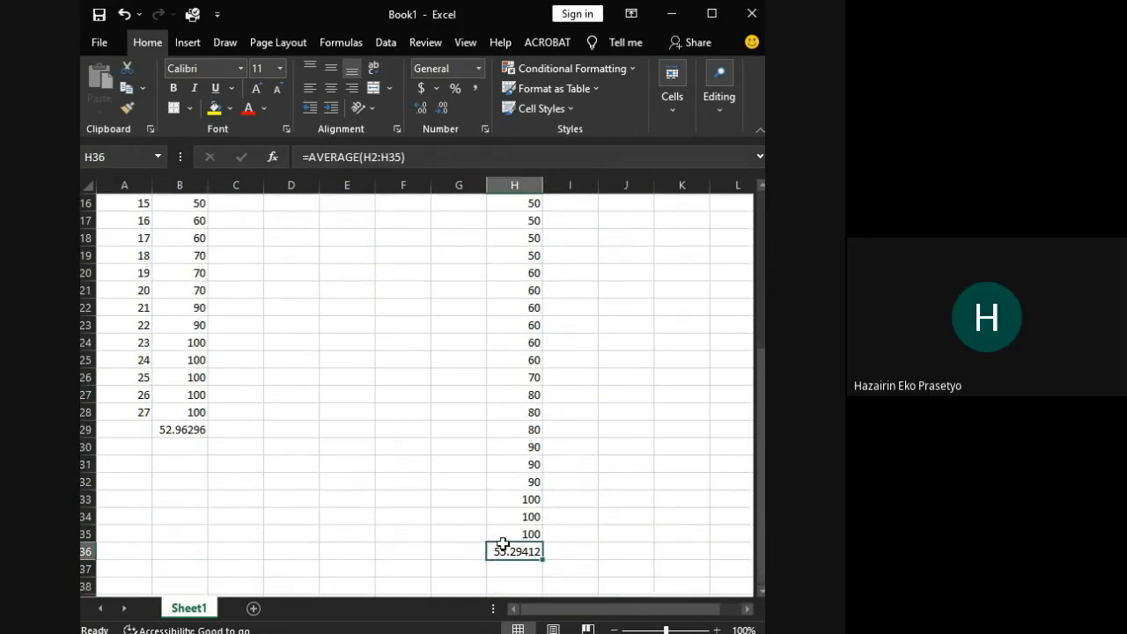
pyautogui.keyDown('ctrl'); pyautogui.click(188, 429); pyautogui.keyUp('ctrl')
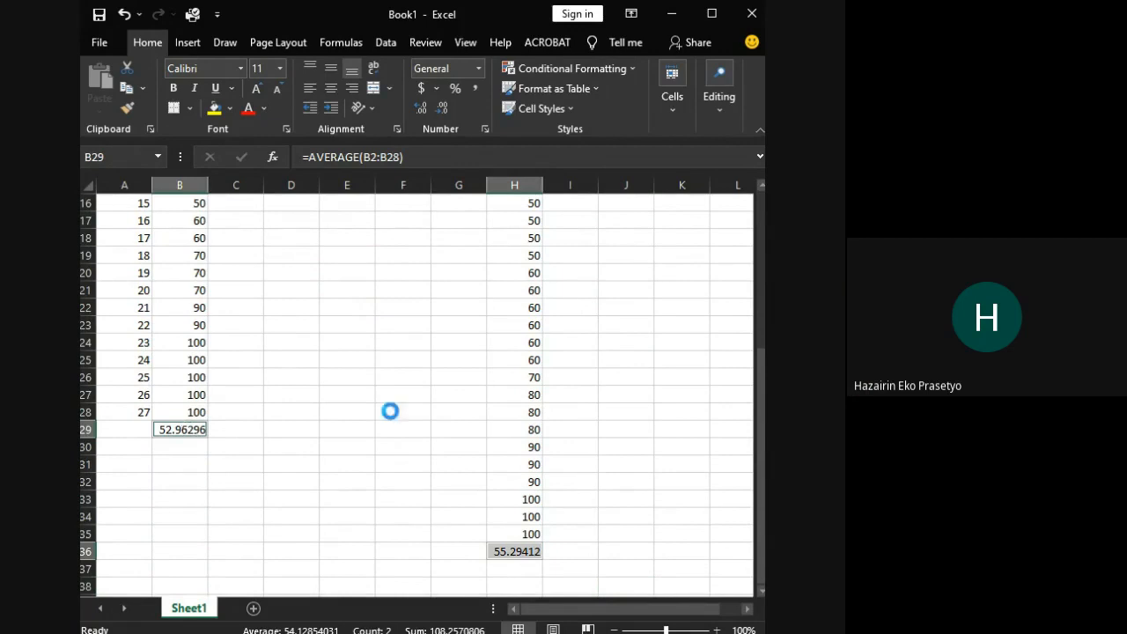
pyautogui.hotkey('ctrl', 'b')
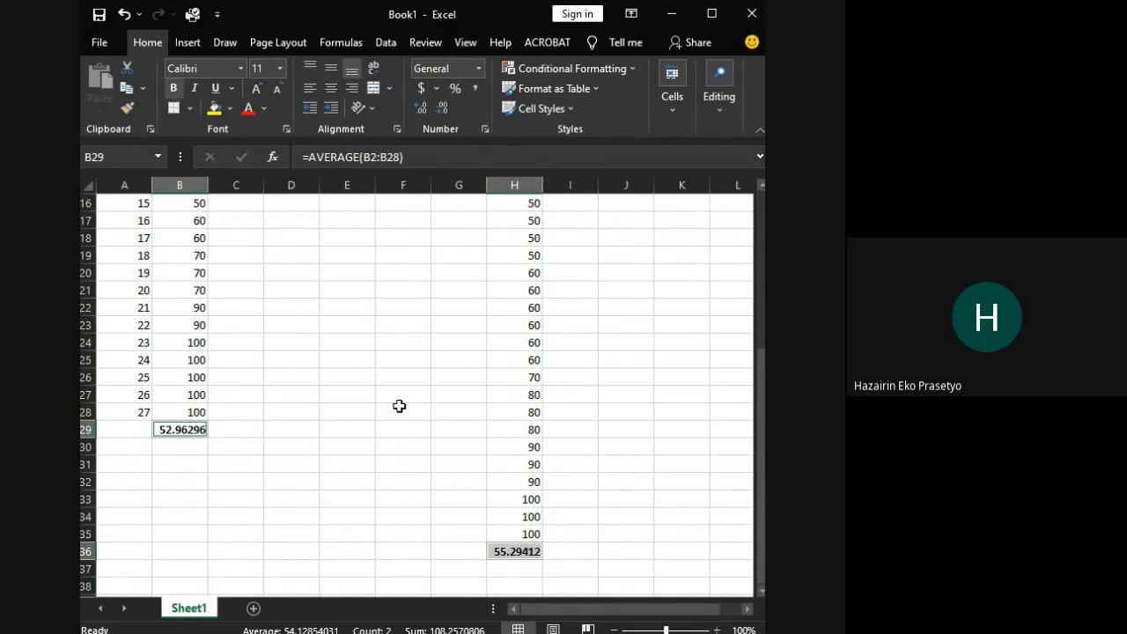
pyautogui.click(401, 413)
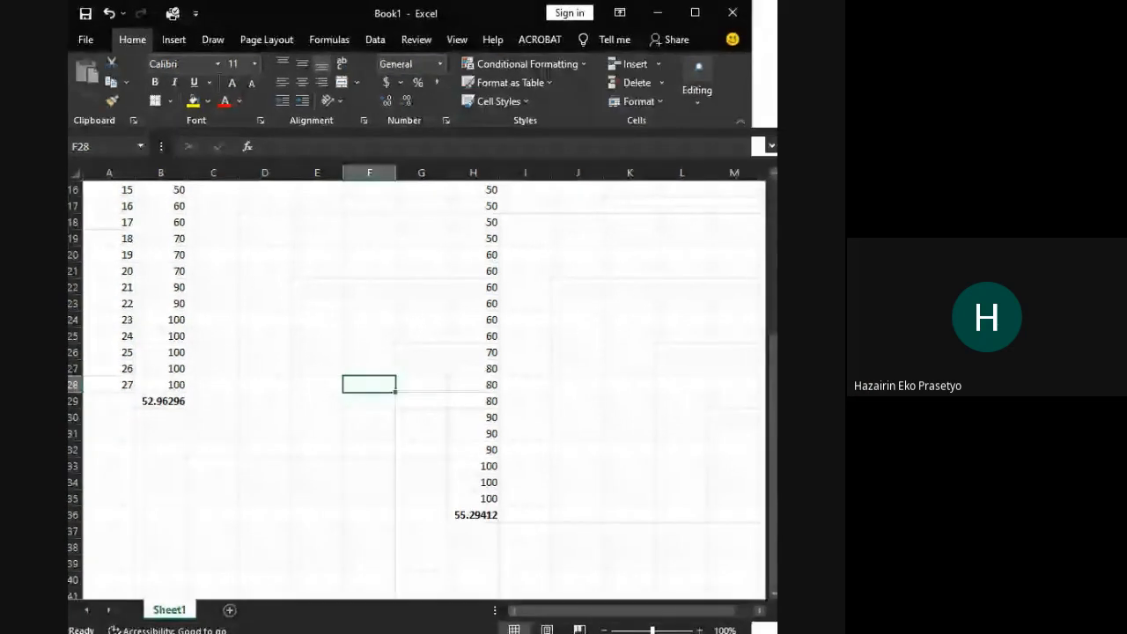
# Step: Number the Nilai 9E scores from 1 to 34 in G2:G35 by extending the series 1, 2
pyautogui.scroll(5, 652, 461)
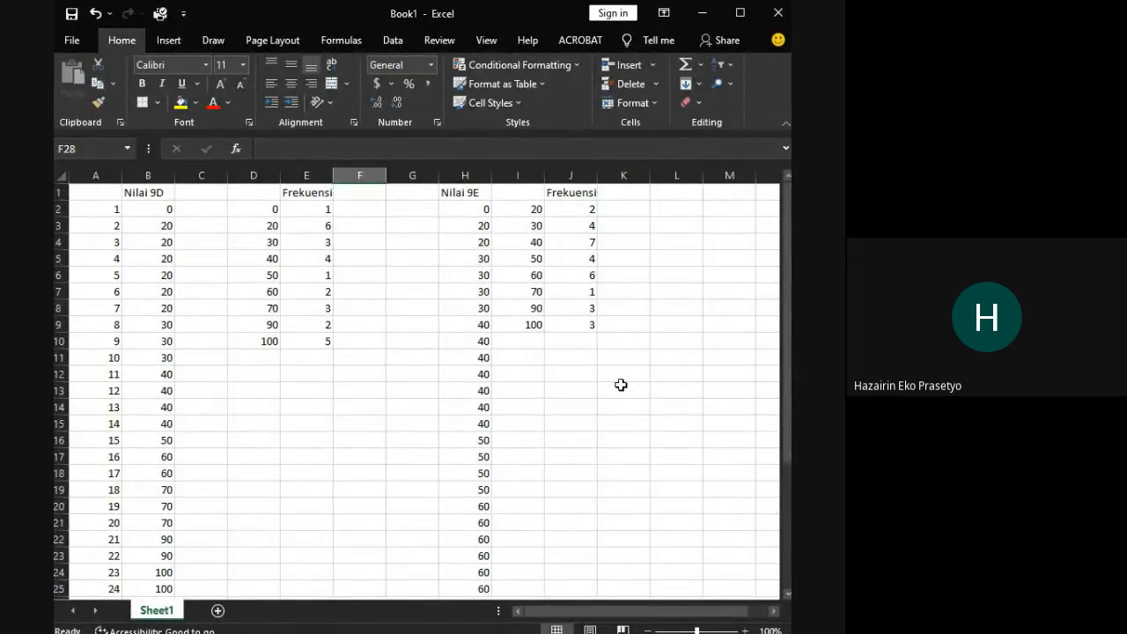
pyautogui.scroll(-5, 621, 385)
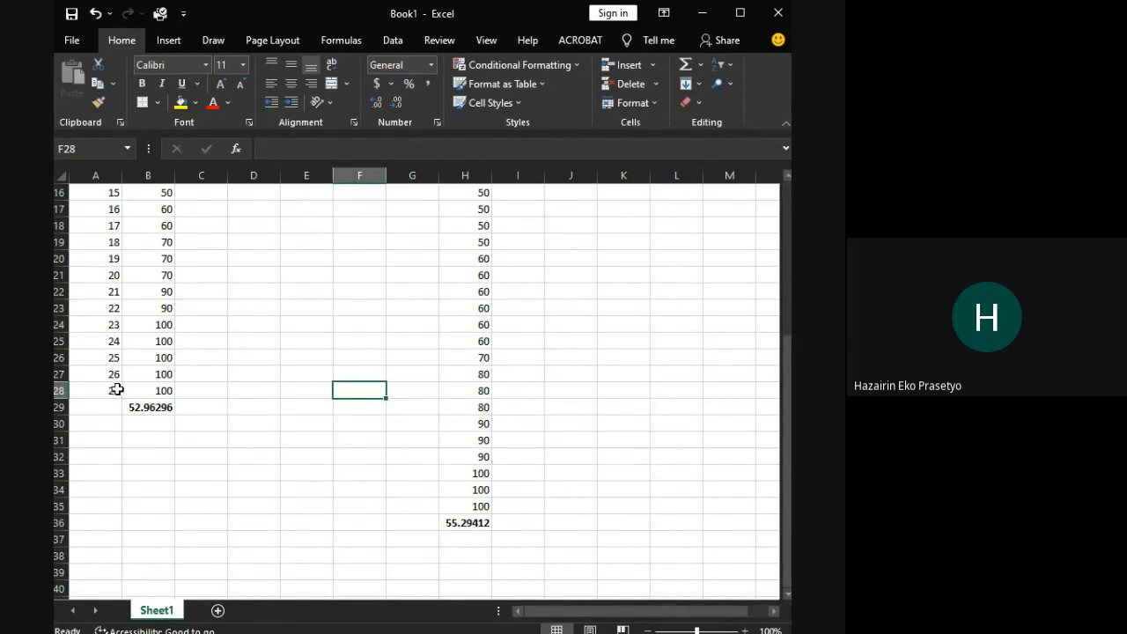
pyautogui.scroll(5, 117, 390)
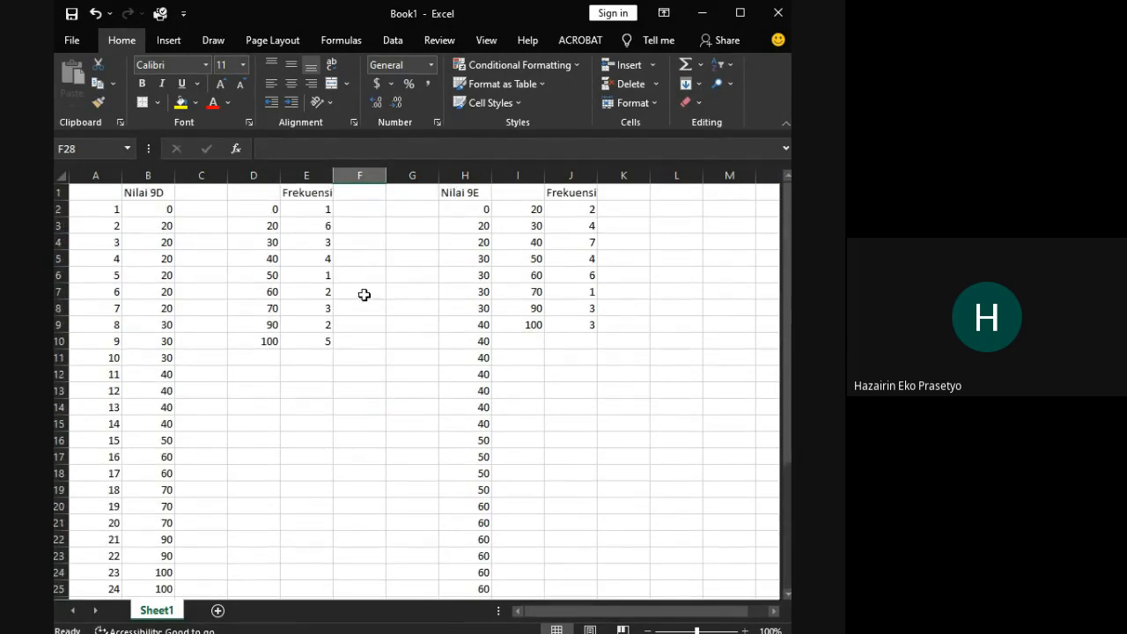
pyautogui.click(415, 210)
pyautogui.write('1')
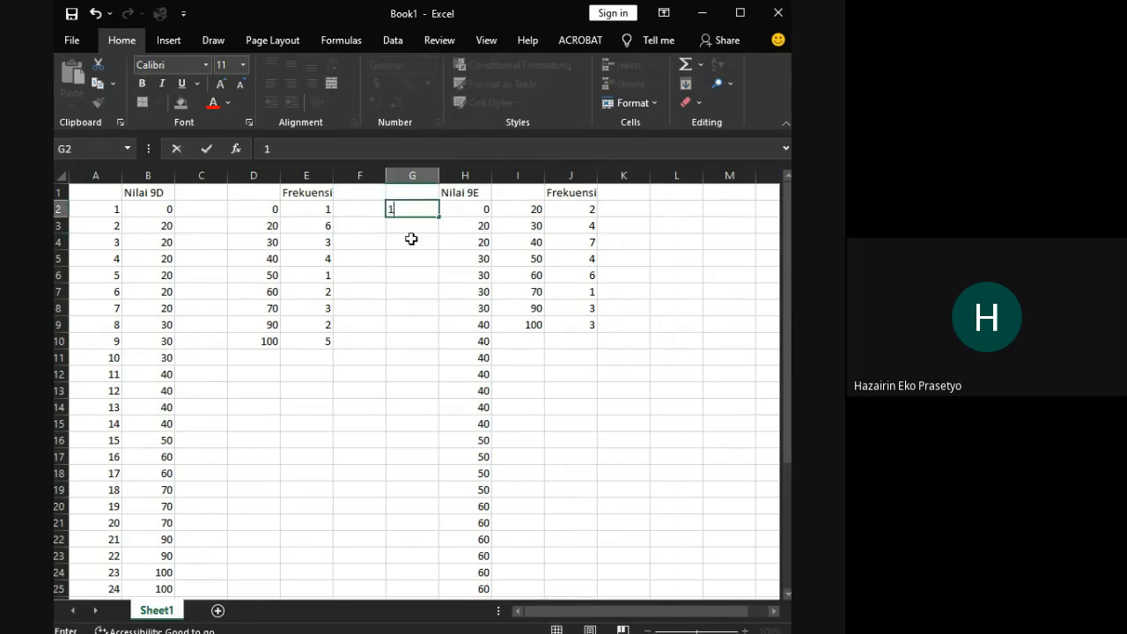
pyautogui.press('Return')
pyautogui.write('2')
pyautogui.moveTo(423, 211); pyautogui.dragTo(439, 597)
pyautogui.moveTo(437, 597); pyautogui.dragTo(434, 564)
pyautogui.click(575, 529)
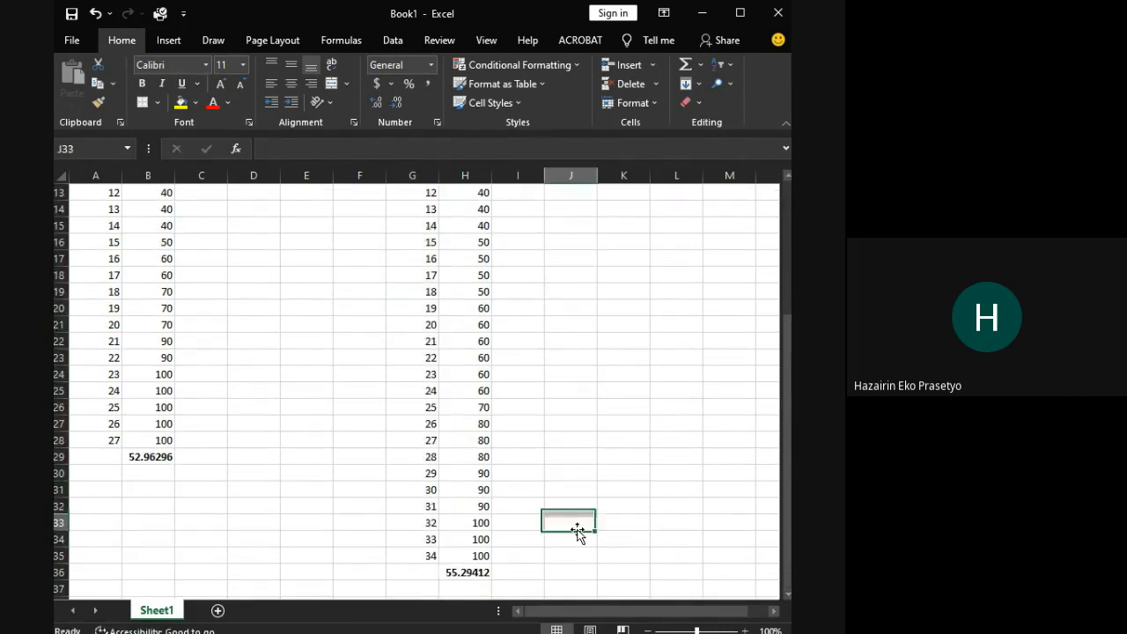
pyautogui.scroll(4, 577, 533)
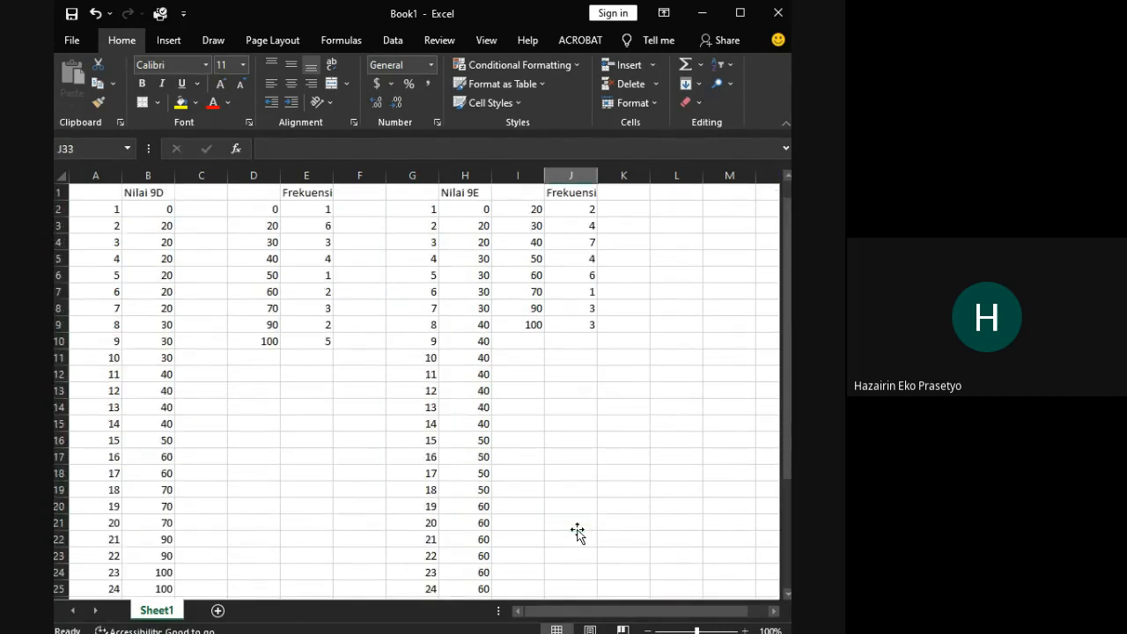
# Step: Enter the heading "no." above both numbering columns, in G1 and A1
pyautogui.click(418, 186)
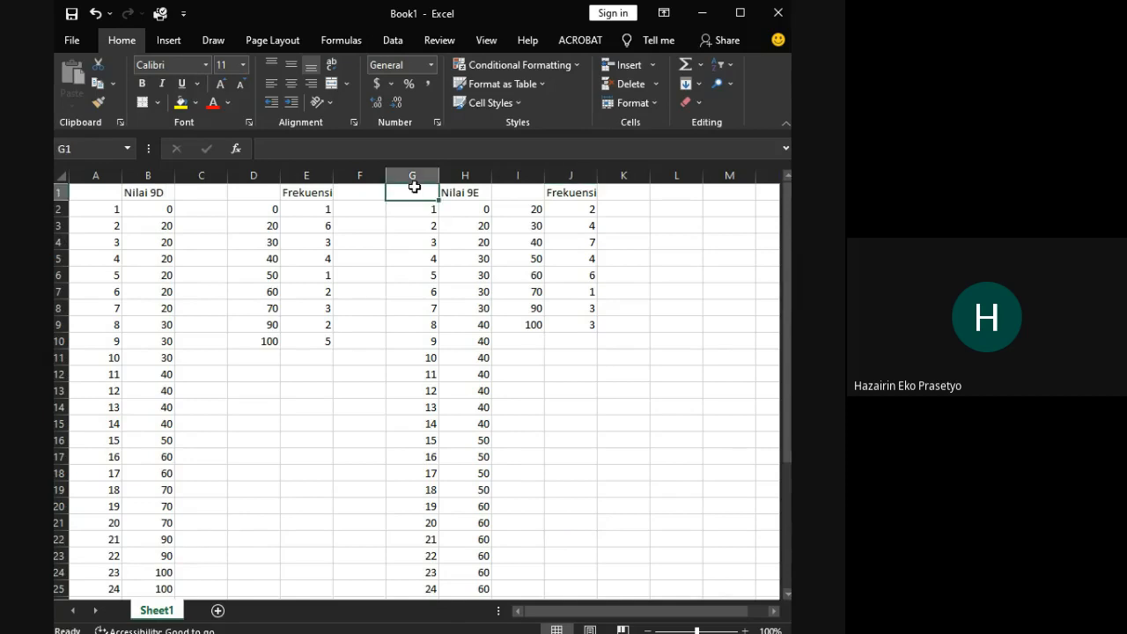
pyautogui.write('no.')
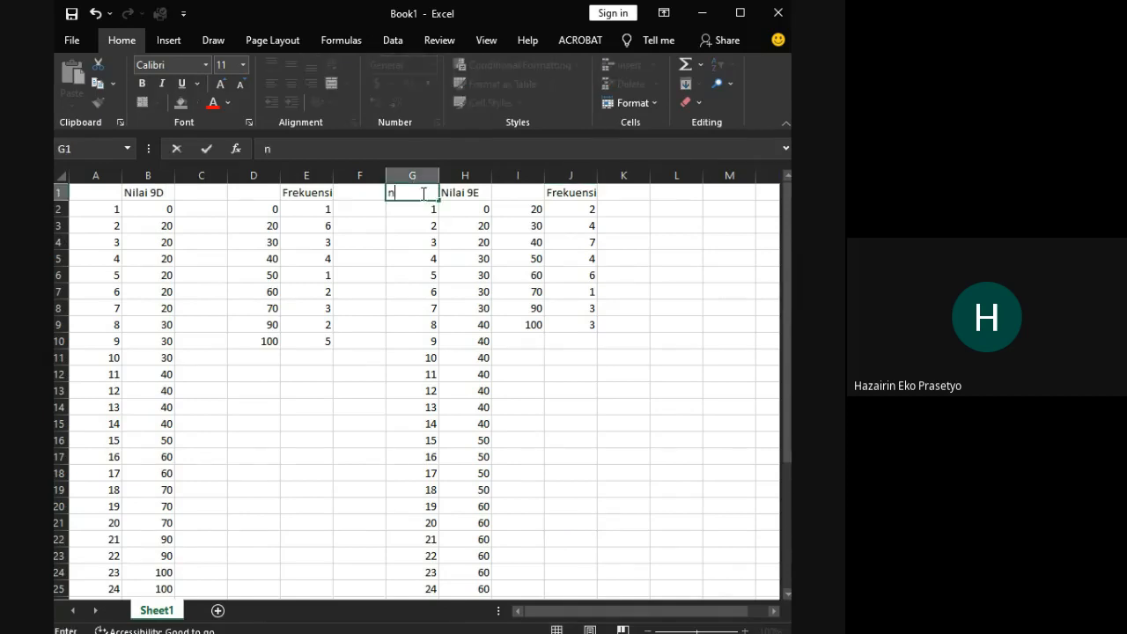
pyautogui.click(101, 194)
pyautogui.write('no.')
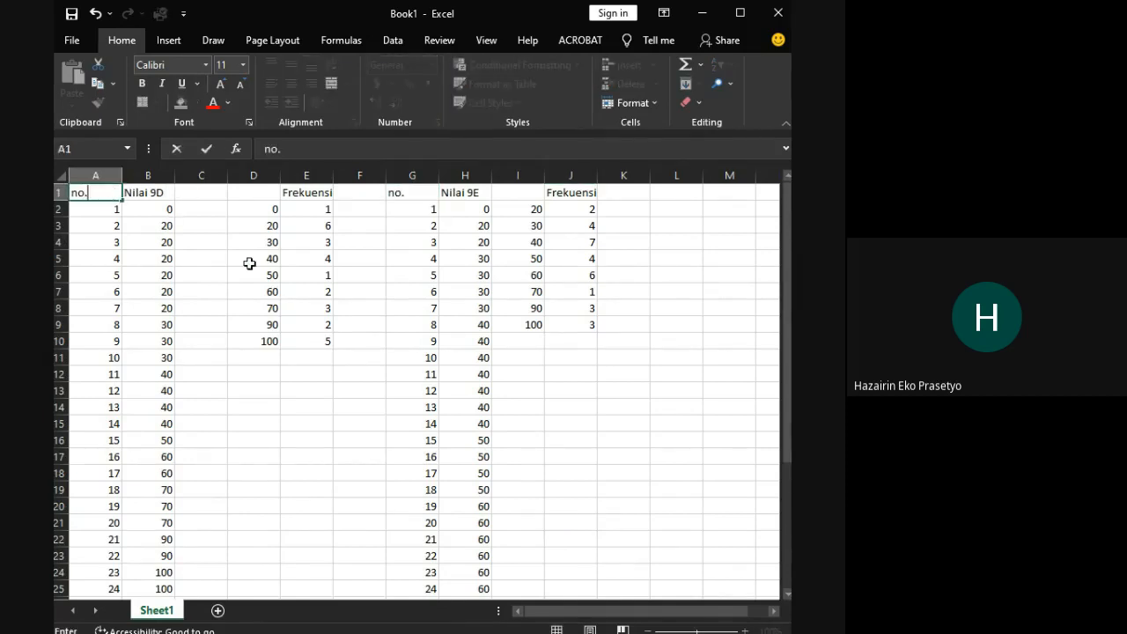
pyautogui.click(253, 291)
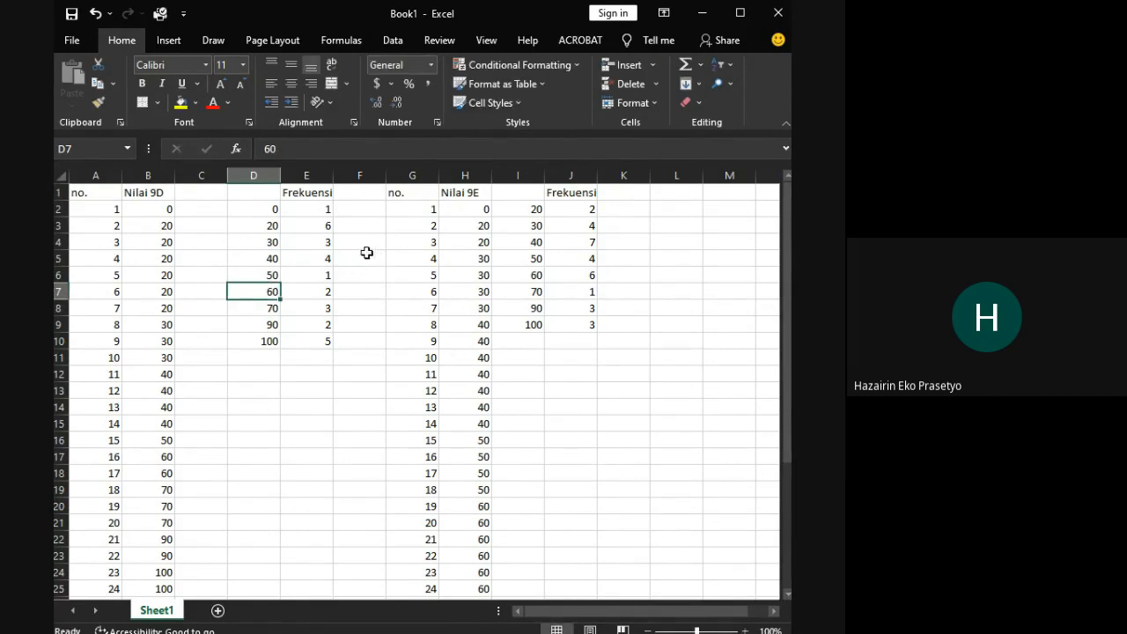
# Step: Check the Nilai 9D and Nilai 9E score lists against the scores in their frequency tables
pyautogui.click(266, 195)
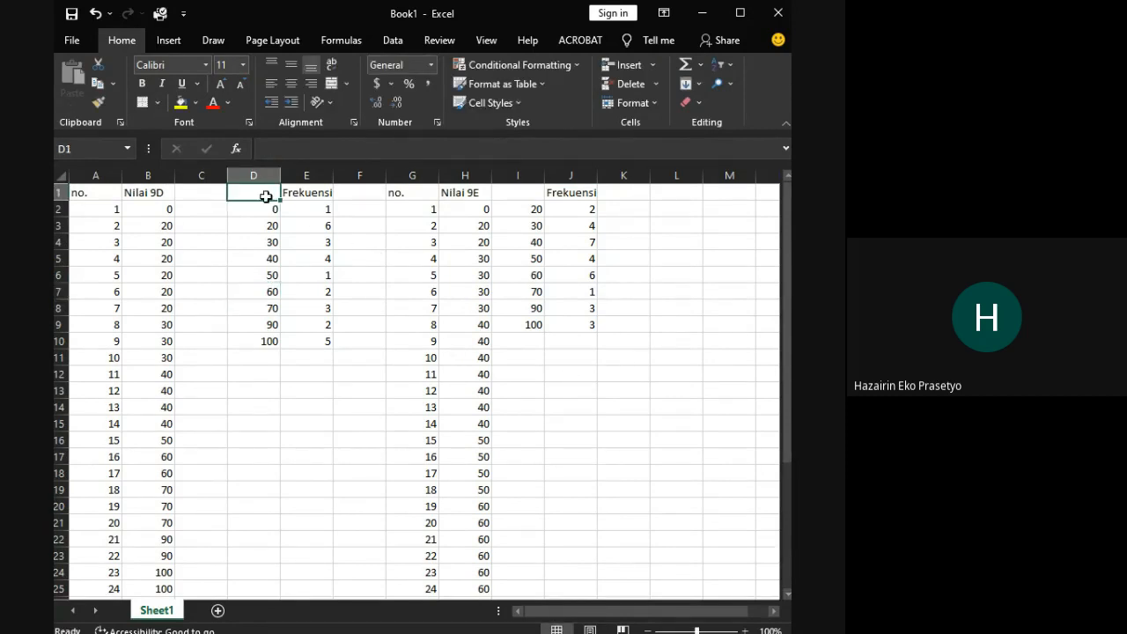
pyautogui.click(325, 337)
pyautogui.click(257, 192)
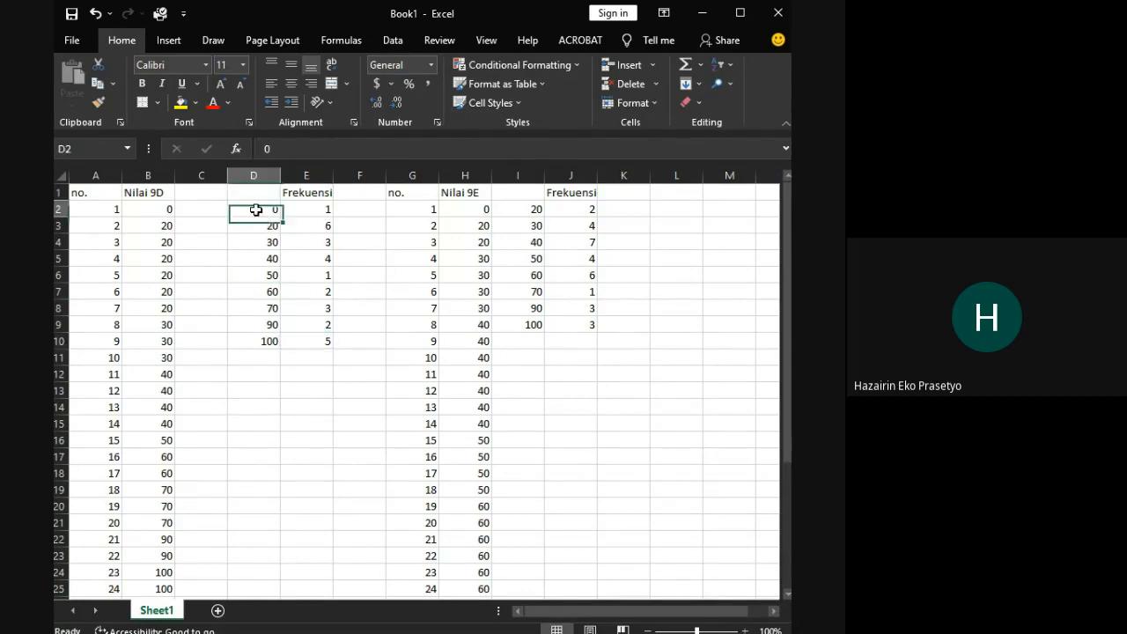
pyautogui.keyDown('shift'); pyautogui.click(322, 341); pyautogui.keyUp('shift')
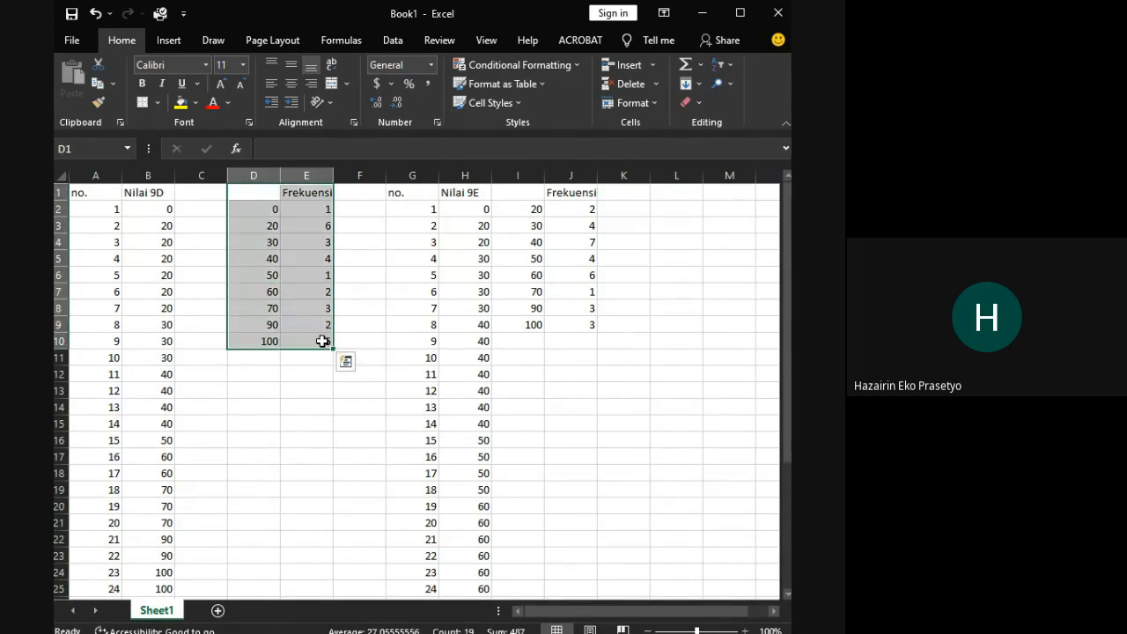
pyautogui.click(541, 361)
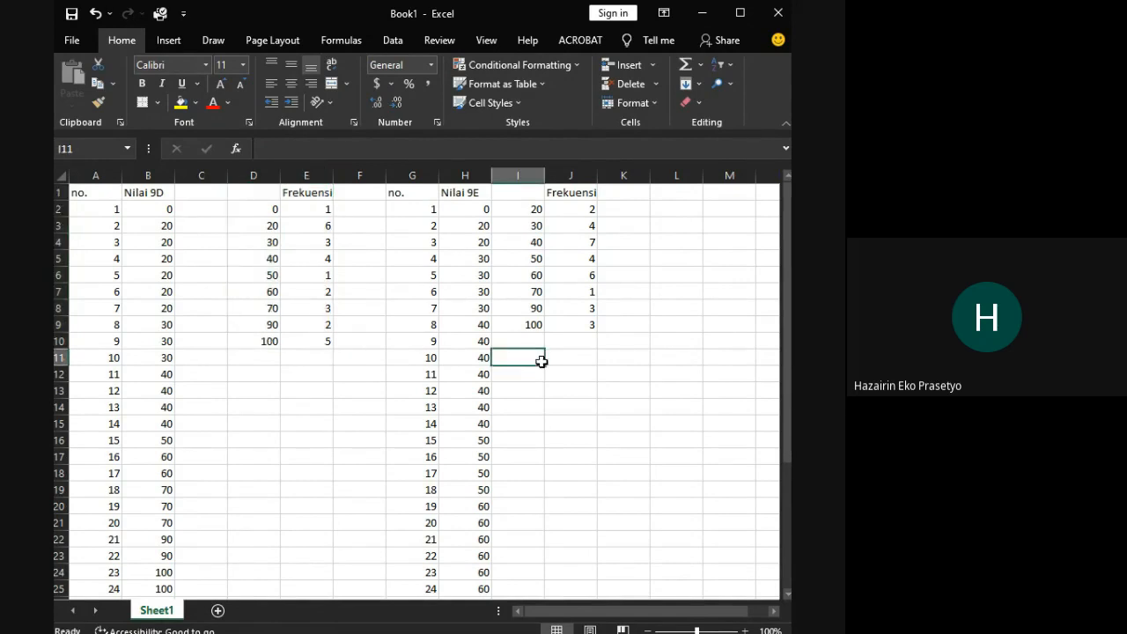
pyautogui.scroll(-5, 548, 358)
pyautogui.scroll(1, 560, 357)
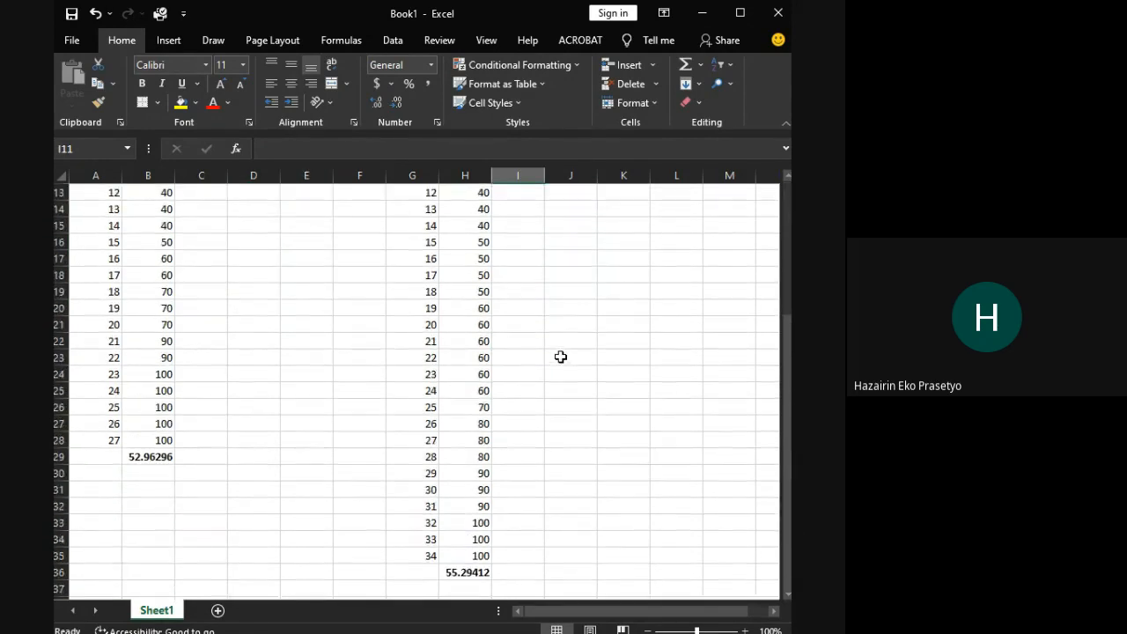
pyautogui.scroll(4, 561, 356)
pyautogui.click(269, 357)
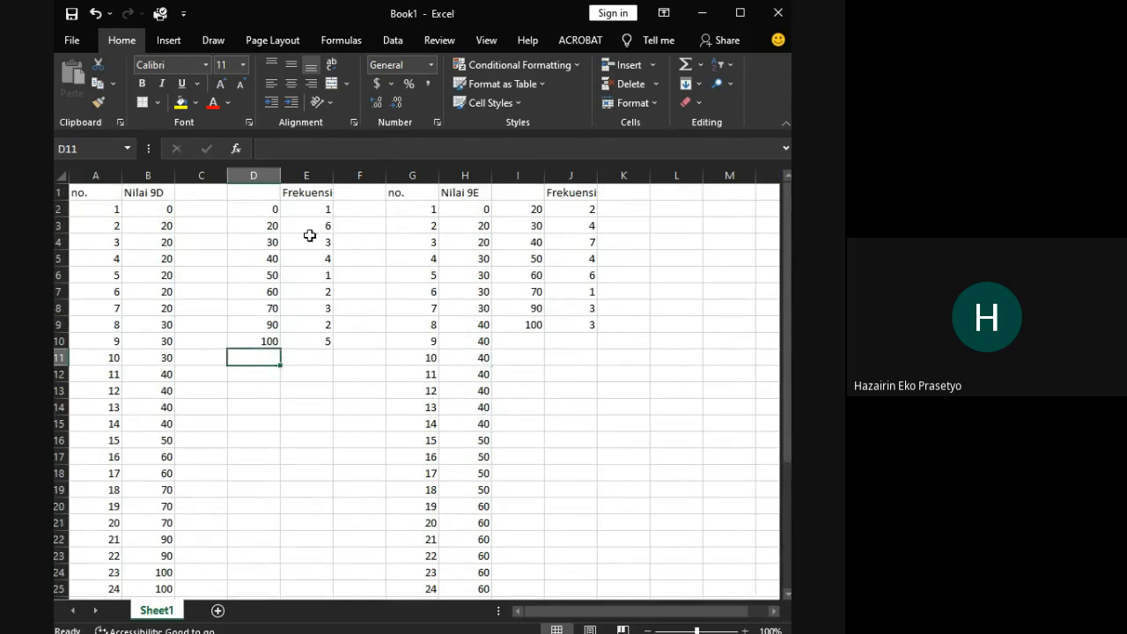
pyautogui.click(263, 339)
# Step: Move scores 90 and 100 in the 9E frequency table down one row and enter 80 in I8
pyautogui.click(522, 309)
pyautogui.moveTo(522, 309); pyautogui.dragTo(528, 344)
pyautogui.click(529, 307)
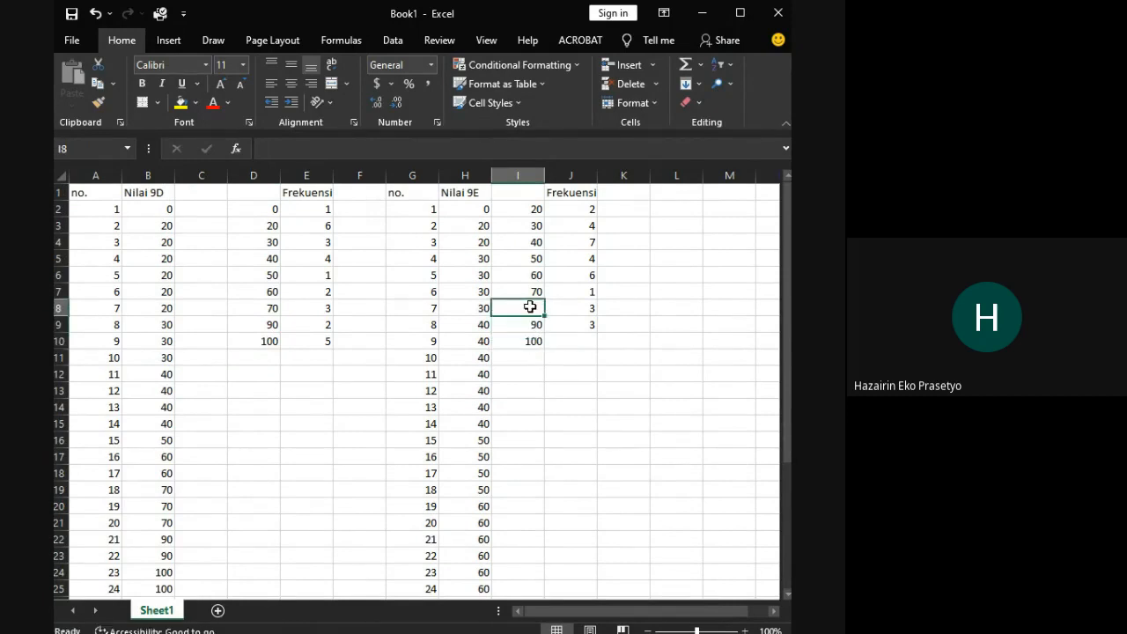
pyautogui.write('80')
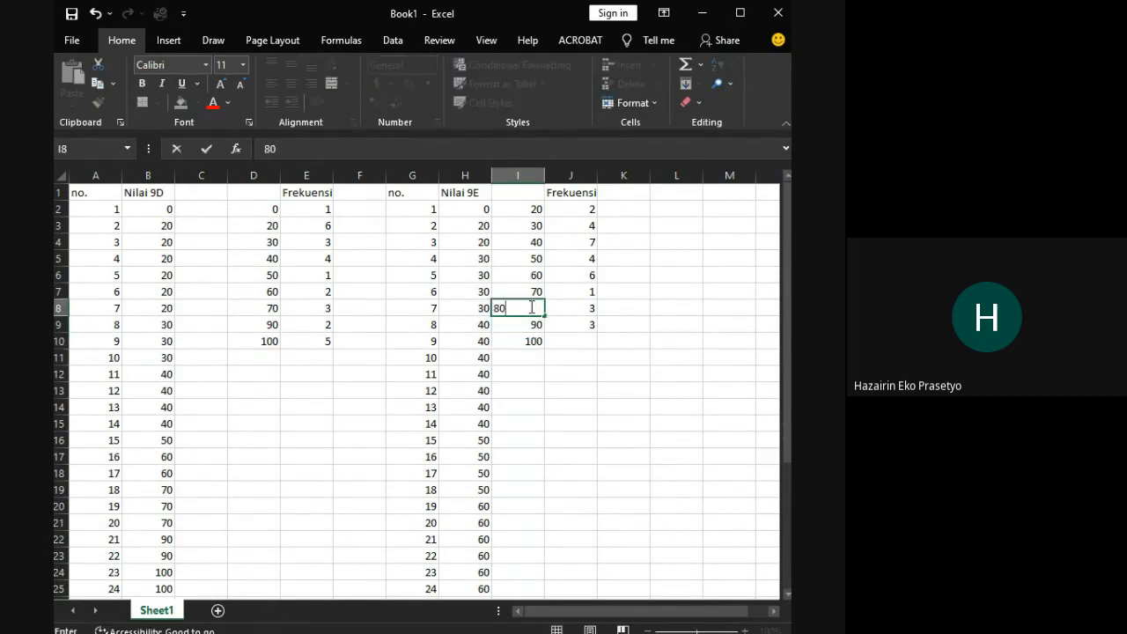
pyautogui.click(569, 367)
# Step: Check the COUNTIF formula in J2 and fill it down the 9E Frekuensi column to J10
pyautogui.click(588, 307)
pyautogui.click(582, 242)
pyautogui.click(583, 209)
pyautogui.click(473, 154)
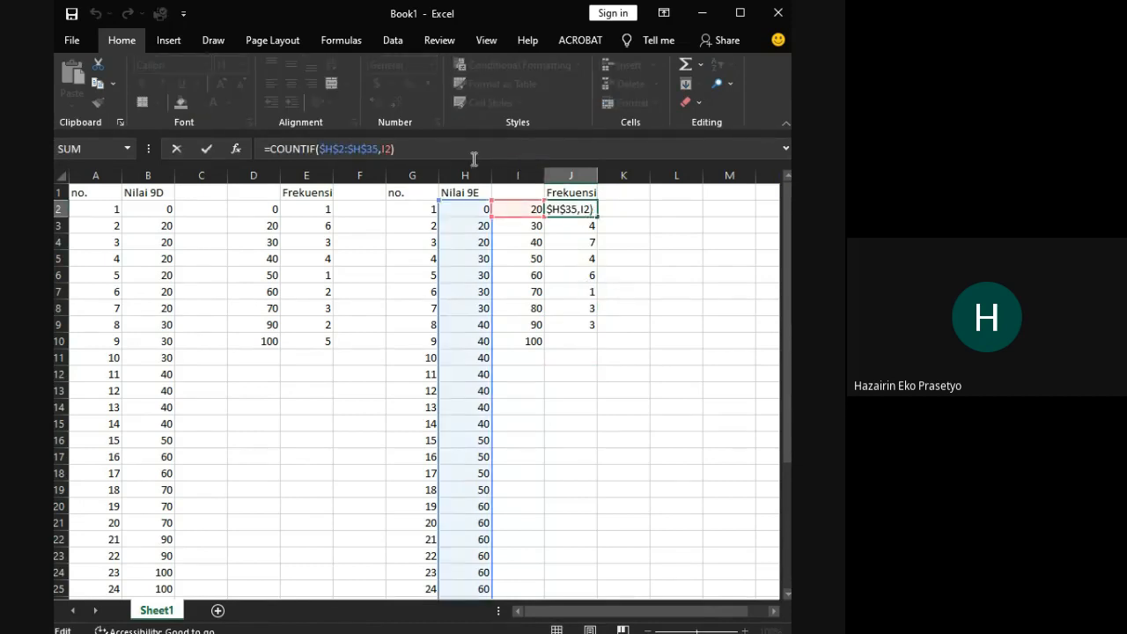
pyautogui.click(584, 216)
pyautogui.moveTo(597, 217); pyautogui.dragTo(594, 349)
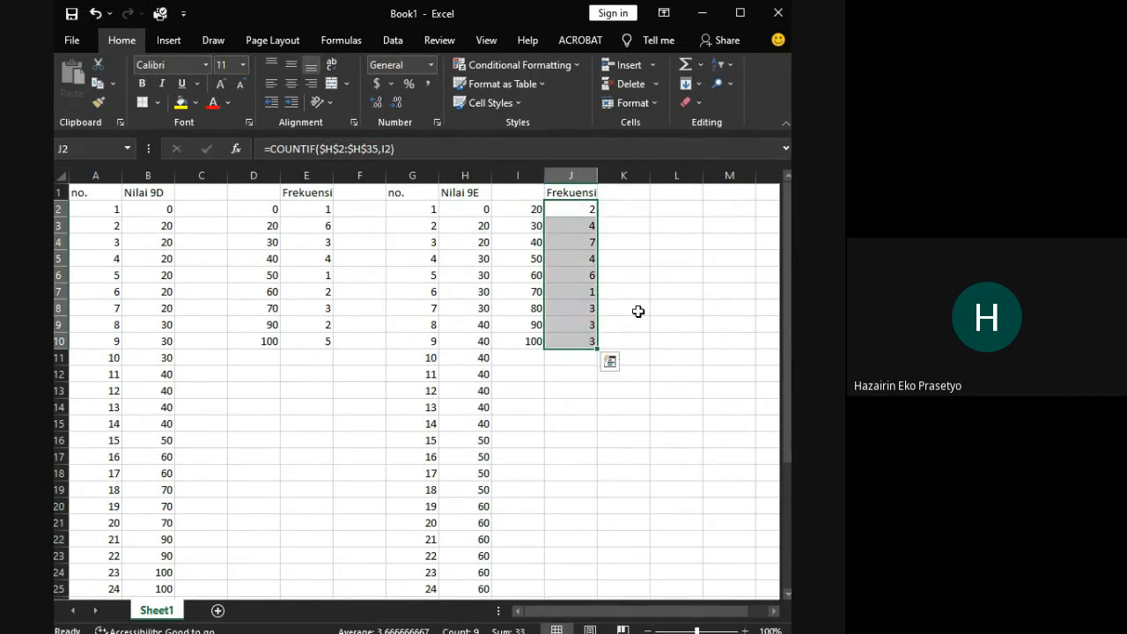
pyautogui.click(651, 325)
# Step: Move the 9D frequency table from D1:E10 to C1:D10, directly beside the Nilai 9D scores
pyautogui.scroll(-2, 651, 329)
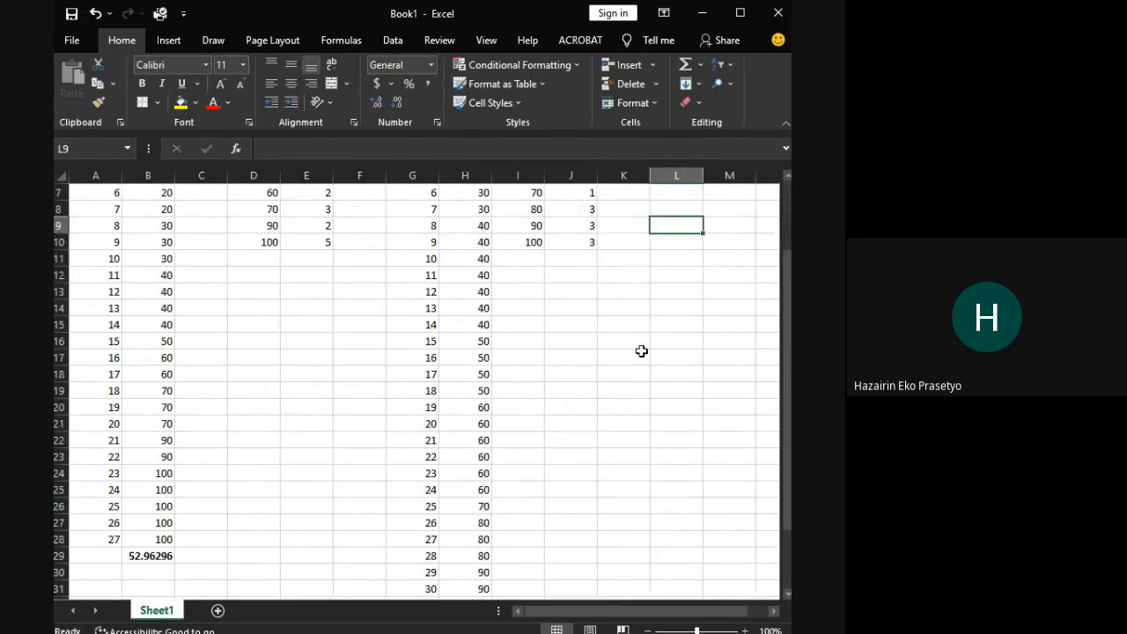
pyautogui.scroll(2, 647, 339)
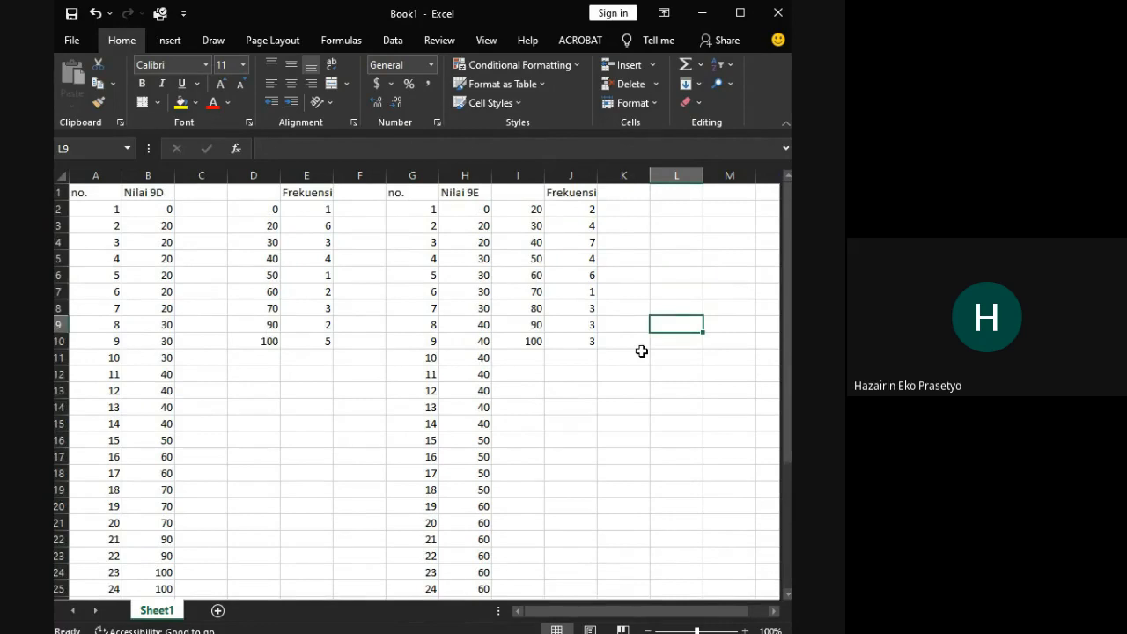
pyautogui.moveTo(262, 190); pyautogui.dragTo(264, 341)
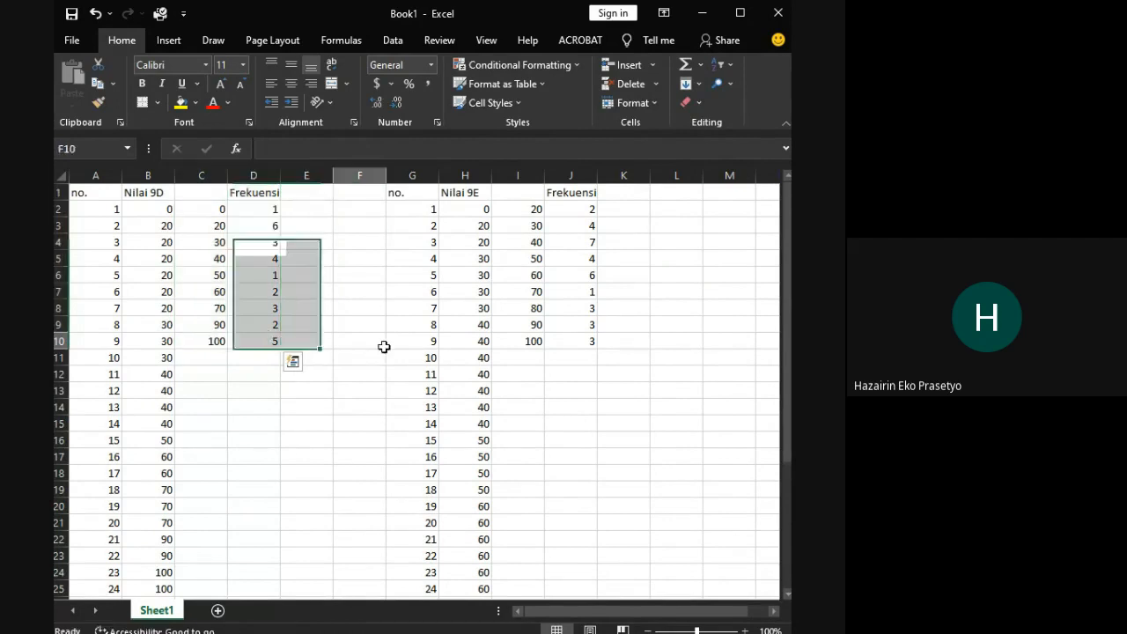
pyautogui.click(379, 344)
# Step: Move the whole 9E block G1:J36, including numbering, scores, average and frequency table, so it starts in F1
pyautogui.click(408, 194)
pyautogui.scroll(-5, 478, 252)
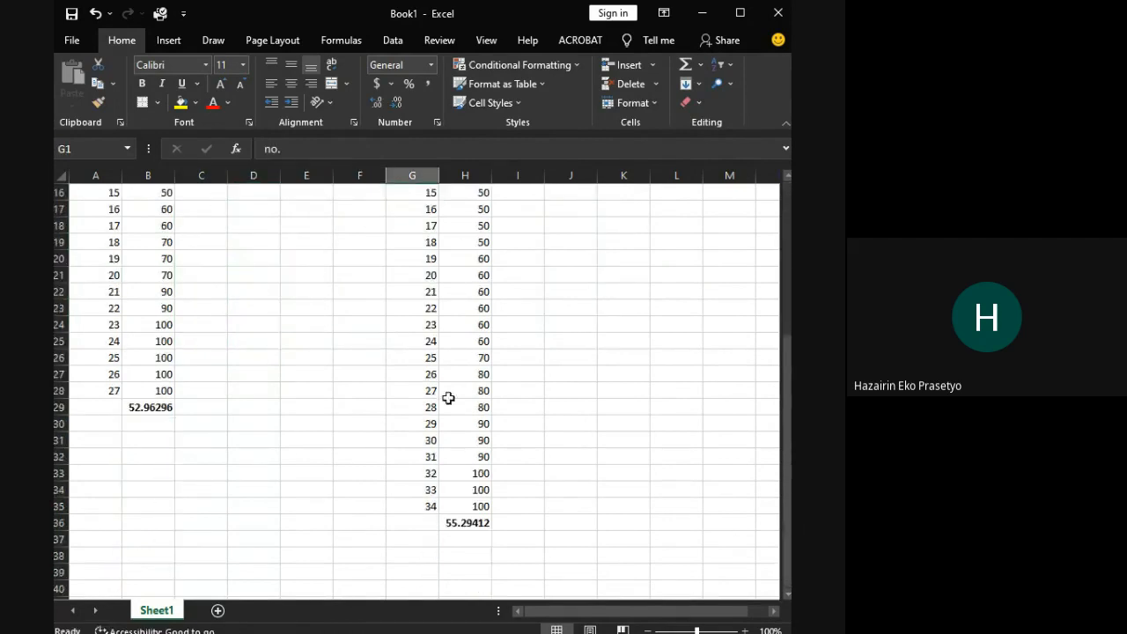
pyautogui.keyDown('shift'); pyautogui.click(433, 505); pyautogui.keyUp('shift')
pyautogui.keyDown('shift'); pyautogui.click(471, 520); pyautogui.keyUp('shift')
pyautogui.scroll(5, 540, 491)
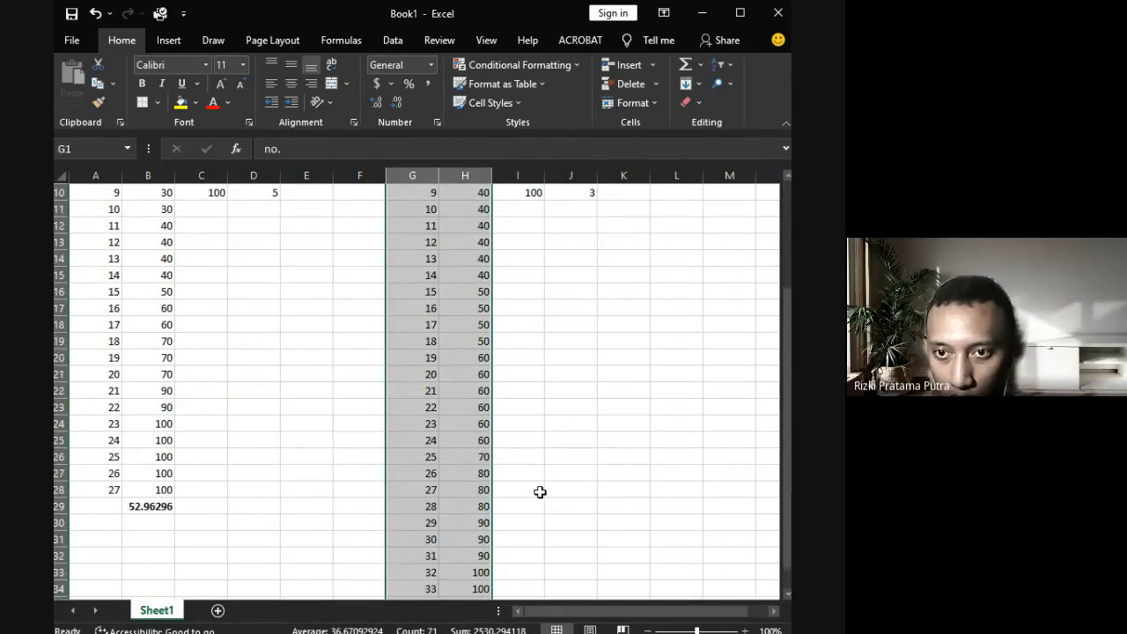
pyautogui.scroll(-4, 539, 493)
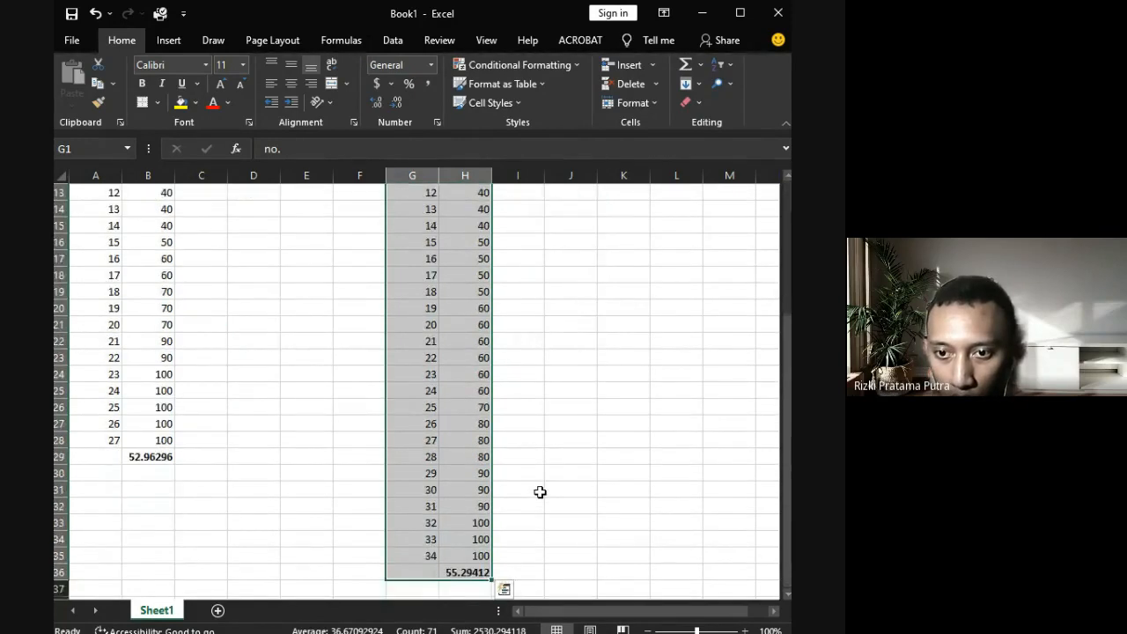
pyautogui.keyDown('shift'); pyautogui.click(576, 561); pyautogui.keyUp('shift')
pyautogui.scroll(4, 546, 523)
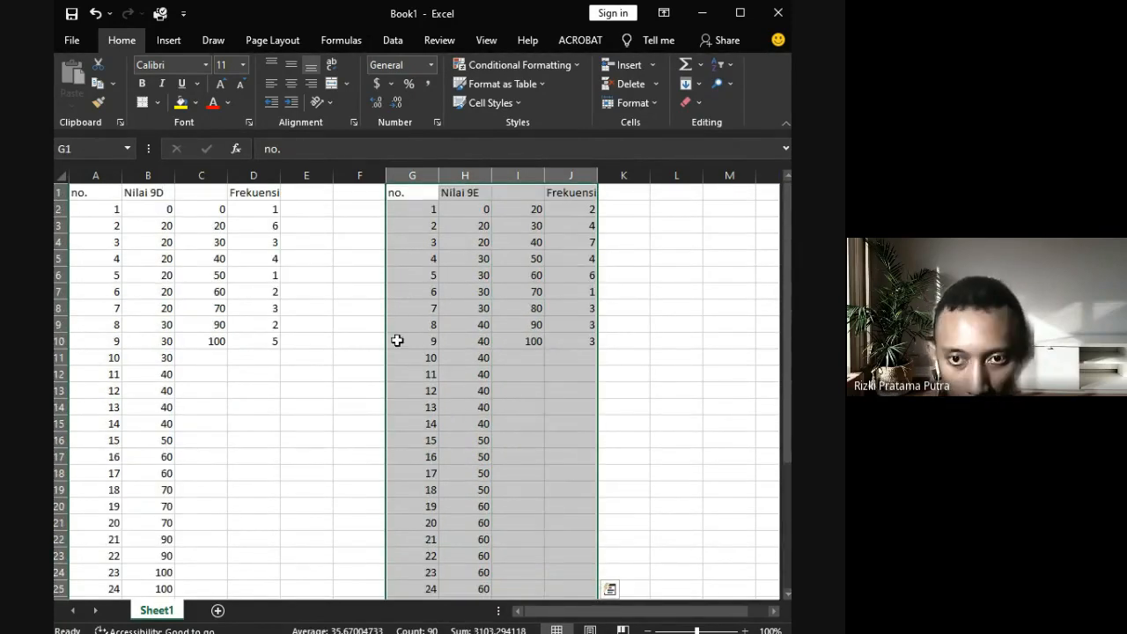
pyautogui.moveTo(387, 318); pyautogui.dragTo(373, 313)
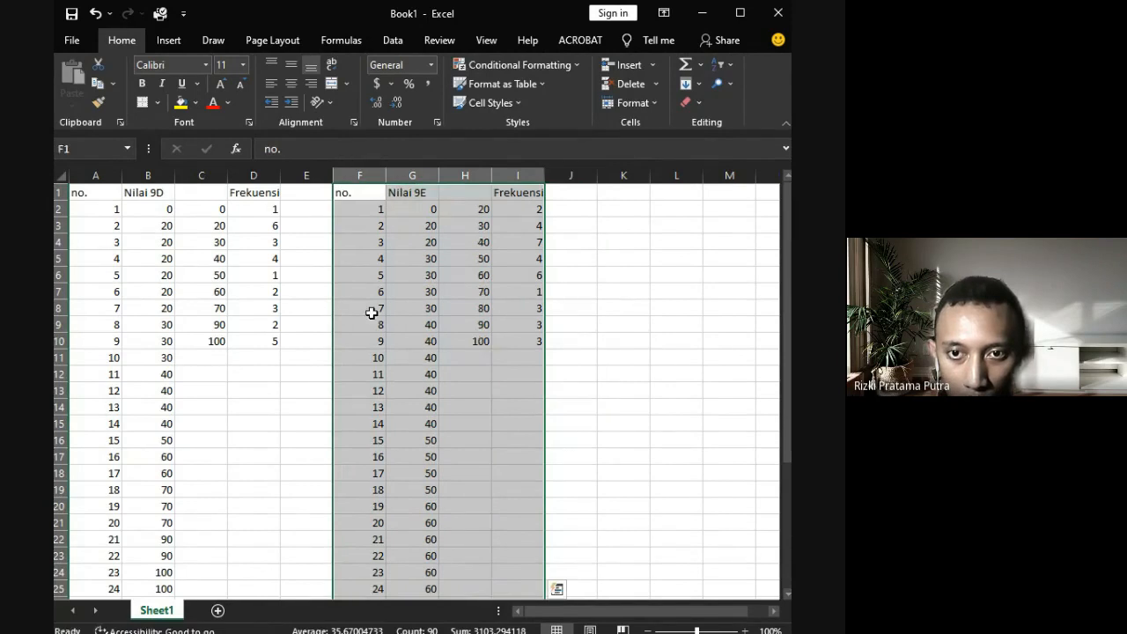
pyautogui.click(644, 326)
pyautogui.scroll(-5, 644, 326)
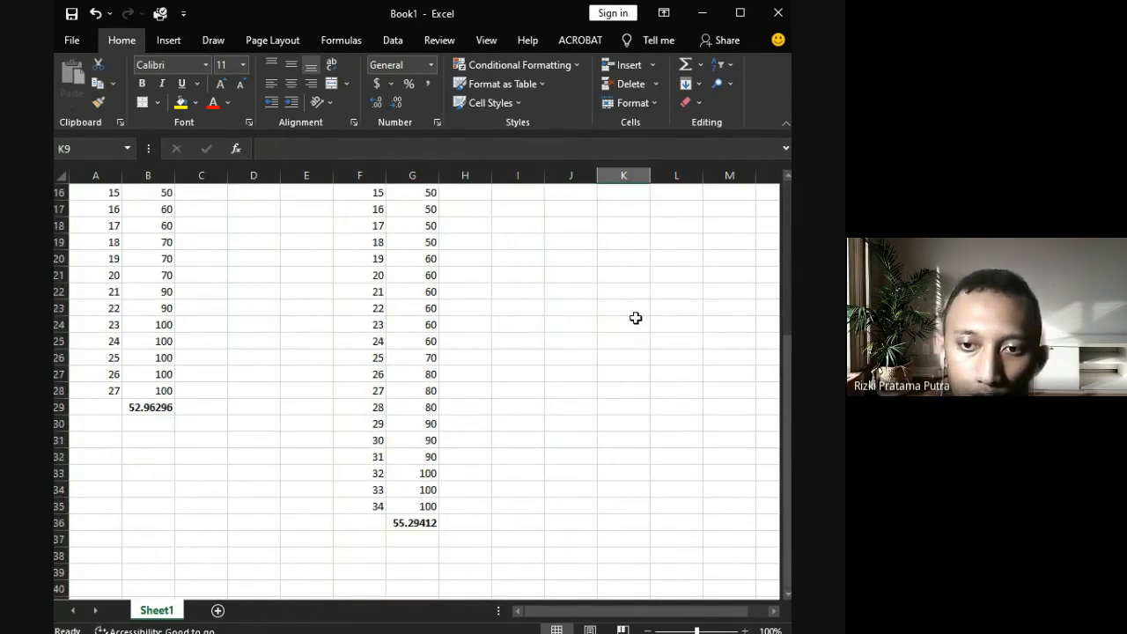
pyautogui.scroll(5, 599, 339)
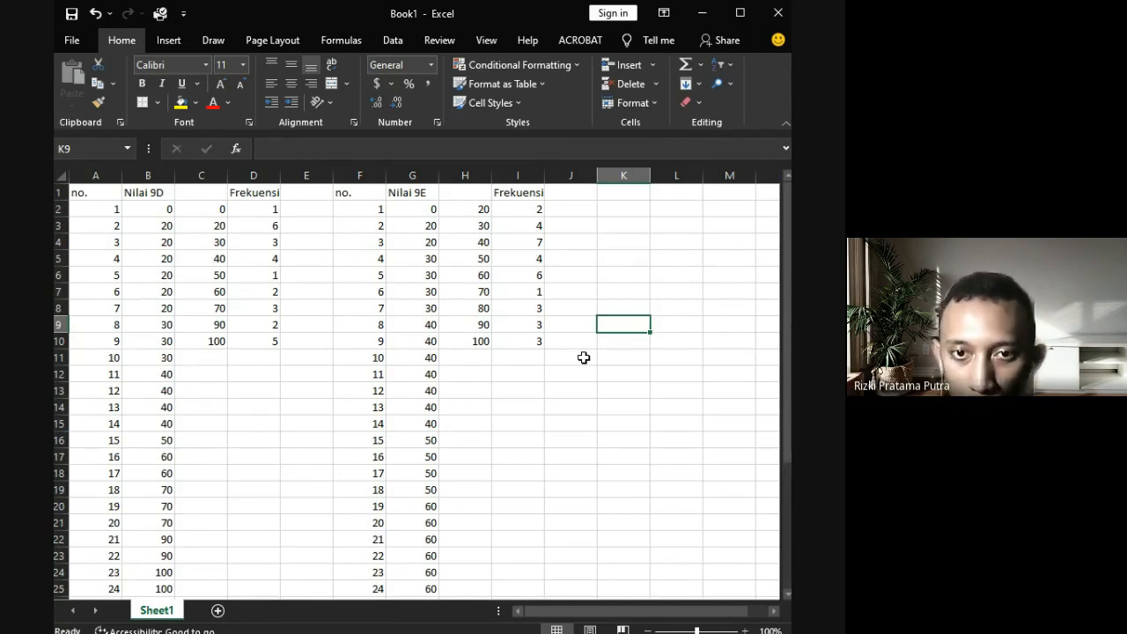
pyautogui.scroll(-4, 184, 349)
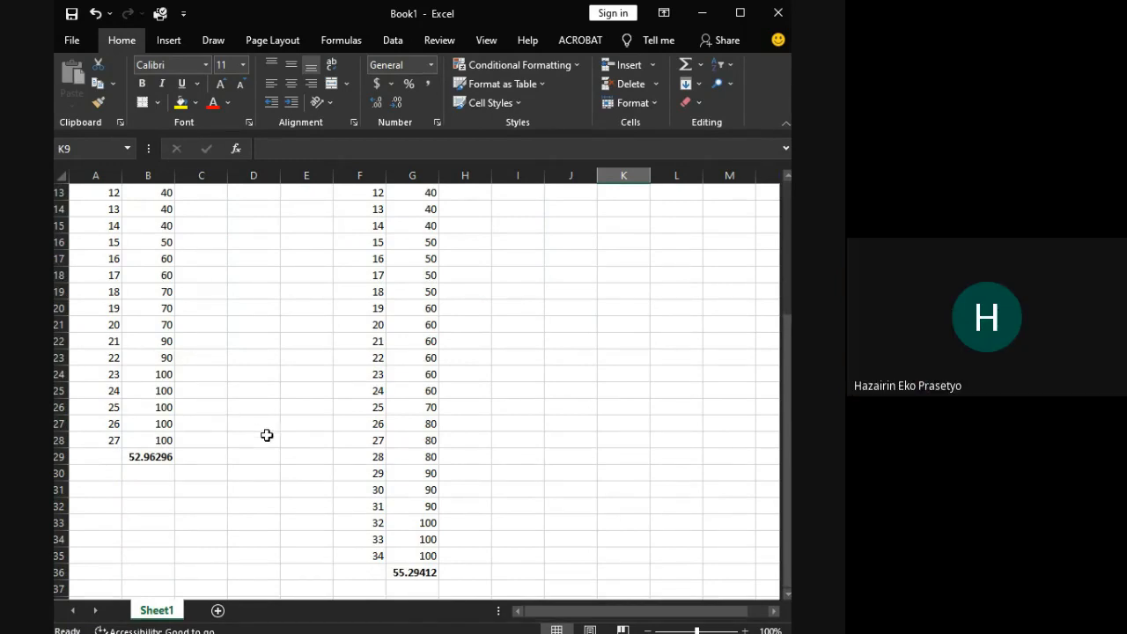
# Step: Review the 9D and 9E blocks from their header rows down to the averages
pyautogui.scroll(1, 267, 437)
pyautogui.scroll(3, 266, 436)
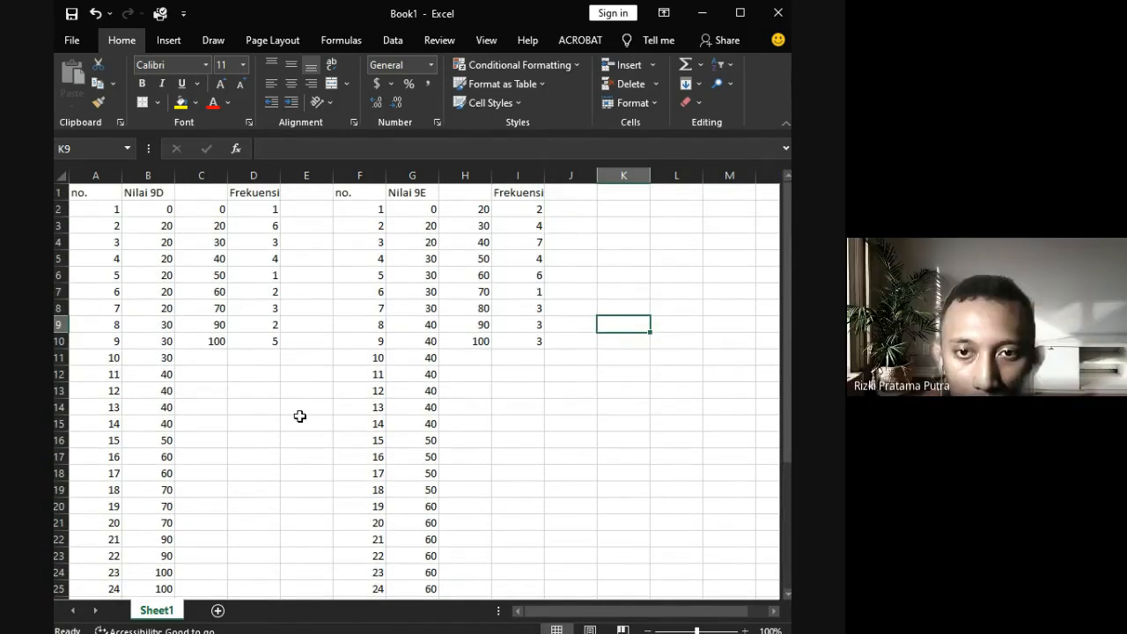
pyautogui.click(344, 190)
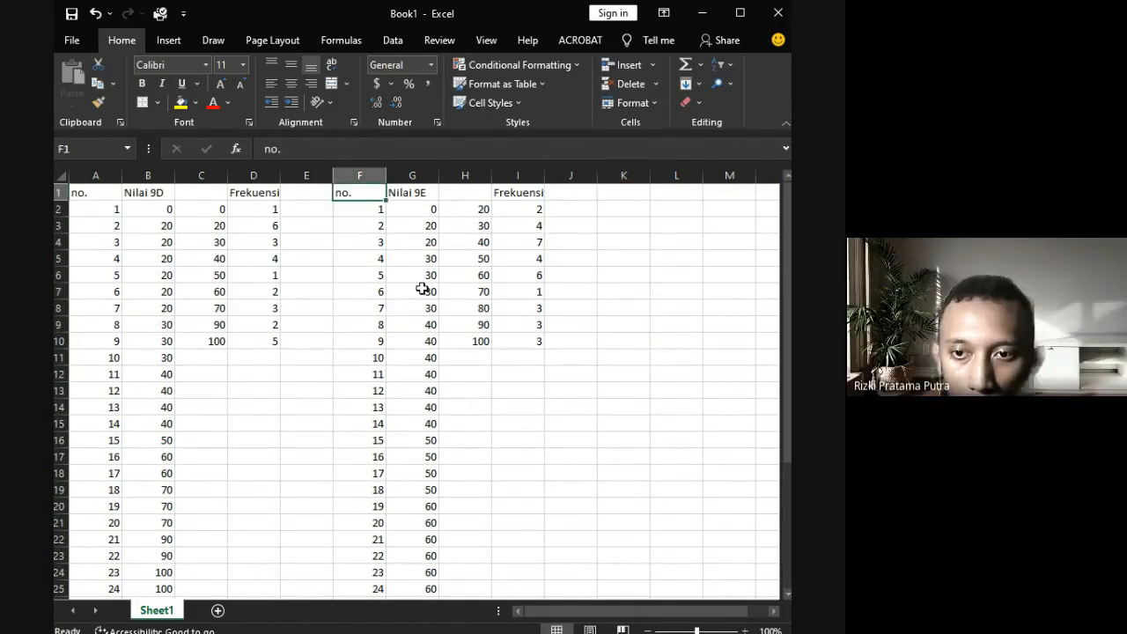
pyautogui.click(499, 358)
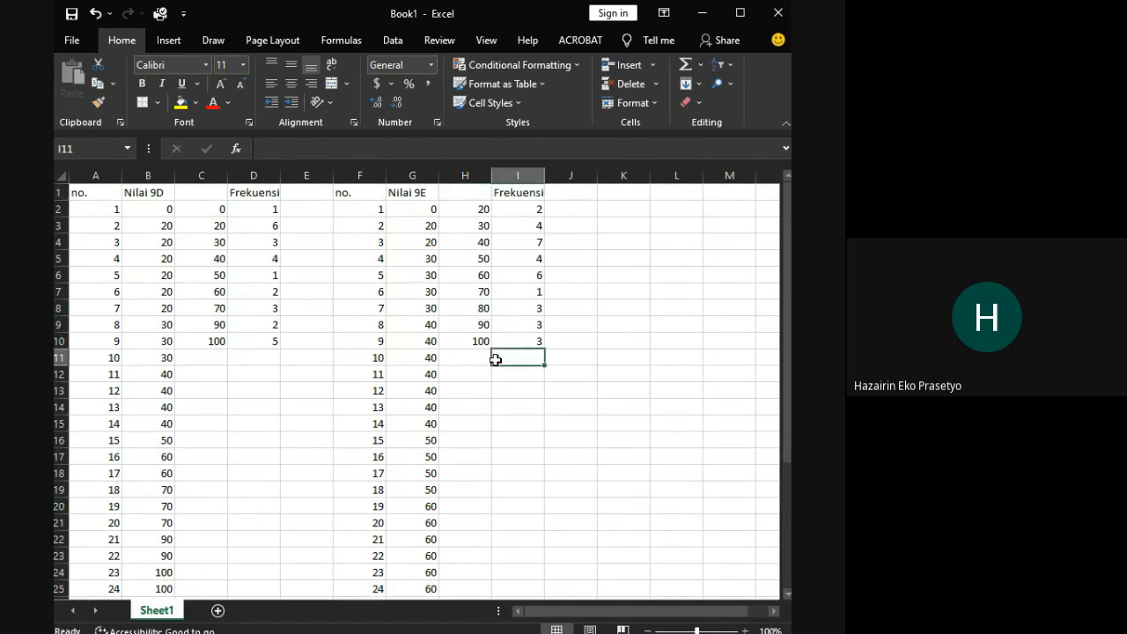
pyautogui.click(599, 357)
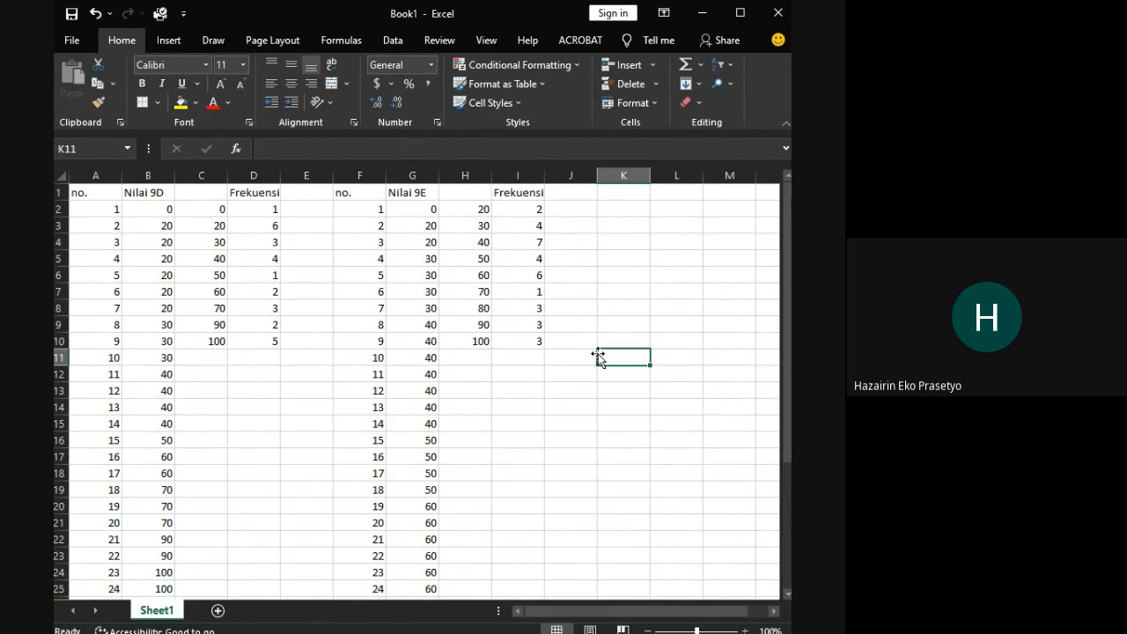
pyautogui.scroll(-5, 598, 356)
pyautogui.scroll(3, 598, 356)
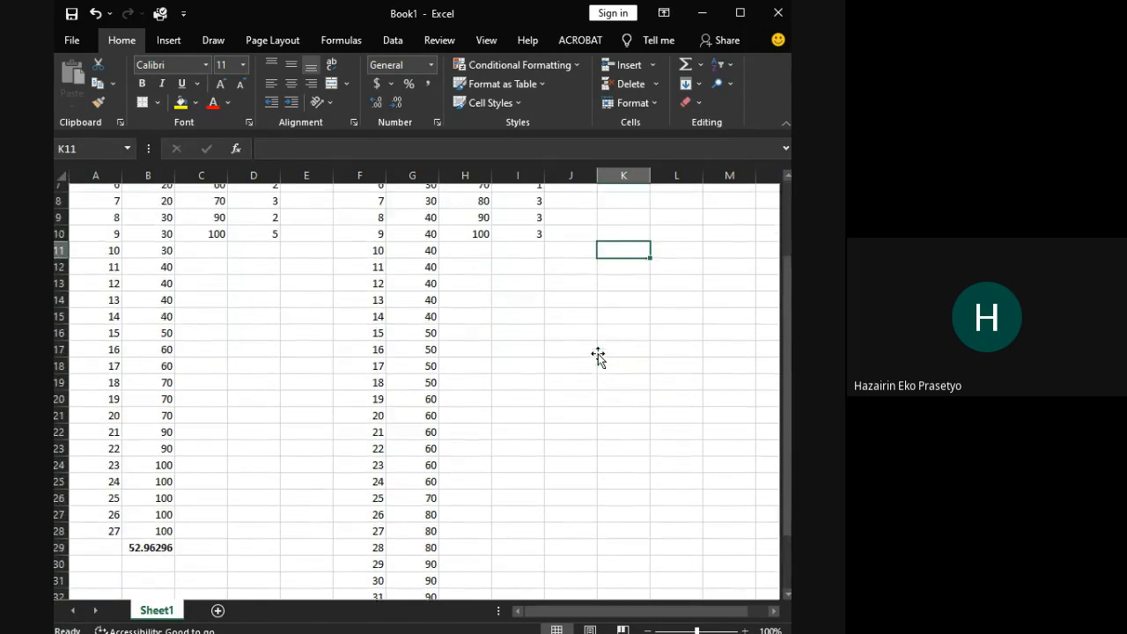
pyautogui.scroll(2, 598, 356)
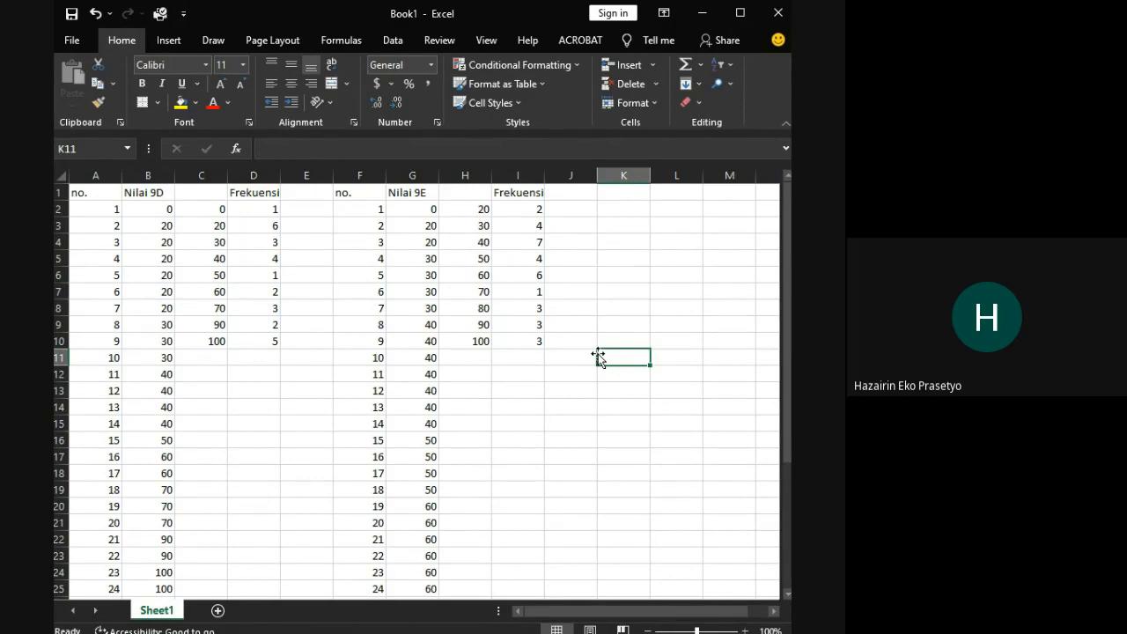
pyautogui.click(532, 631)
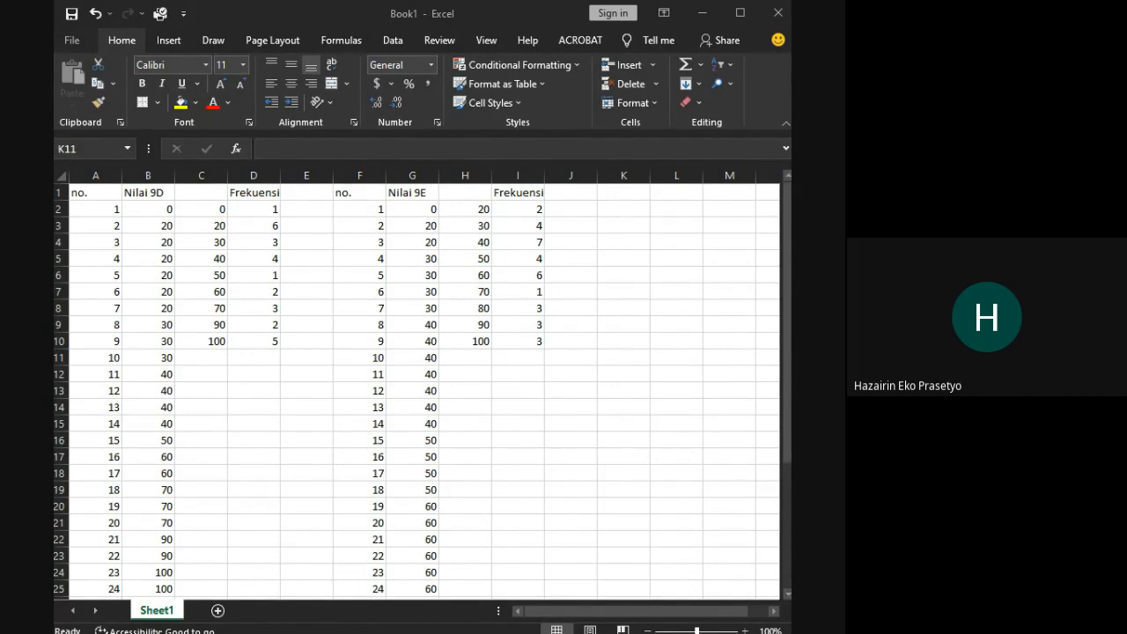
pyautogui.hotkey('alt', 'Tab')
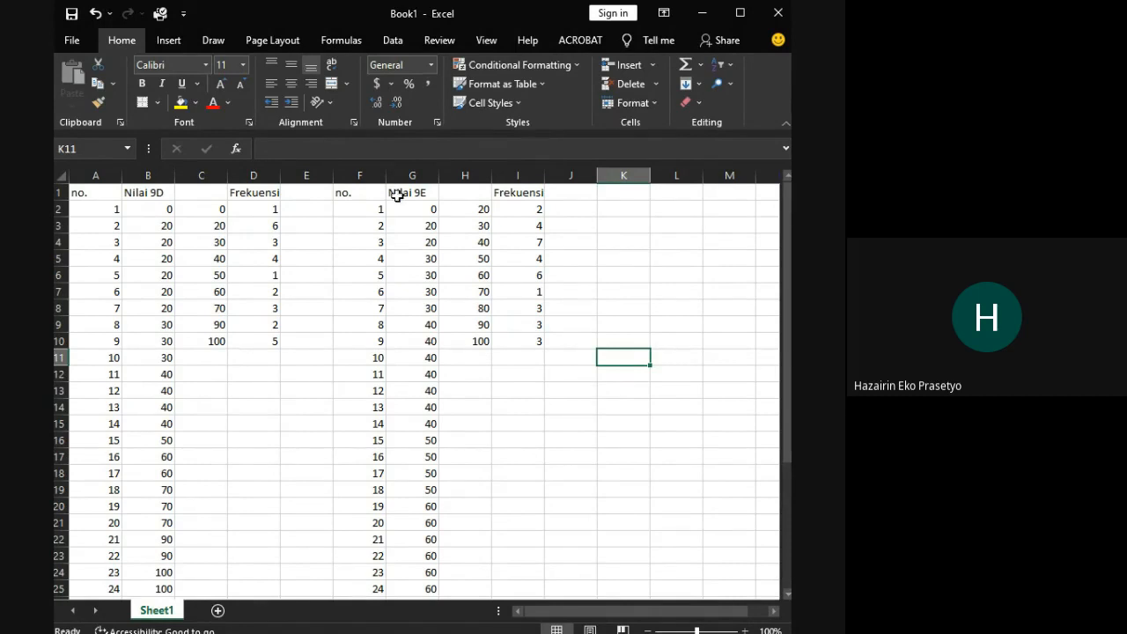
# Step: Narrow the two no. columns, F and A, to fit their student numbering
pyautogui.moveTo(386, 176); pyautogui.dragTo(371, 171)
pyautogui.moveTo(122, 175); pyautogui.dragTo(103, 176)
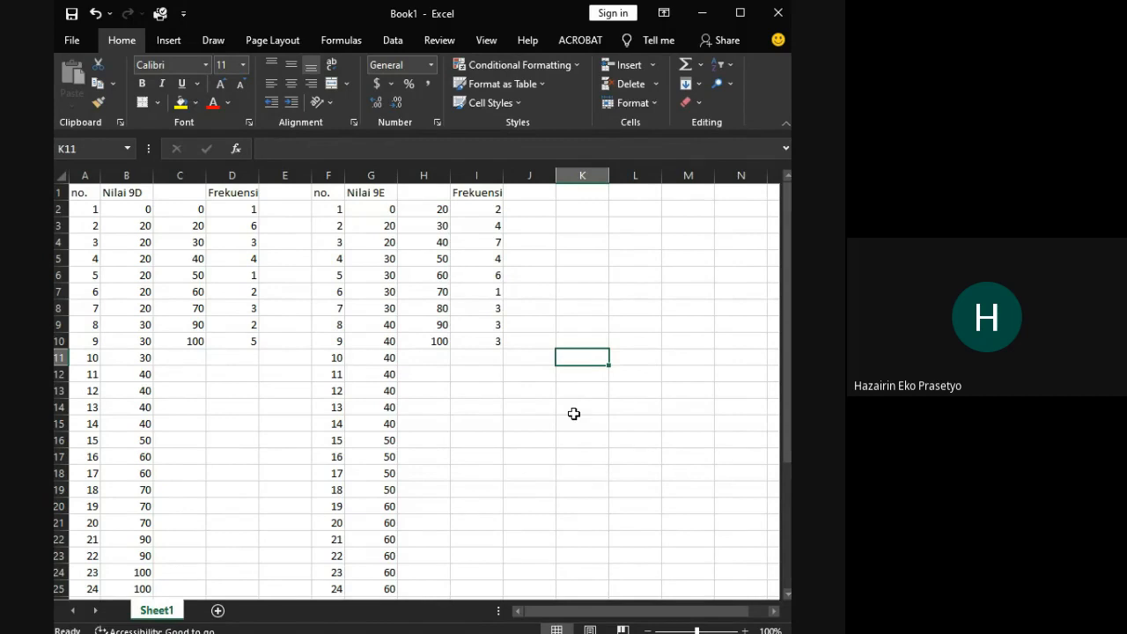
pyautogui.scroll(-4, 562, 416)
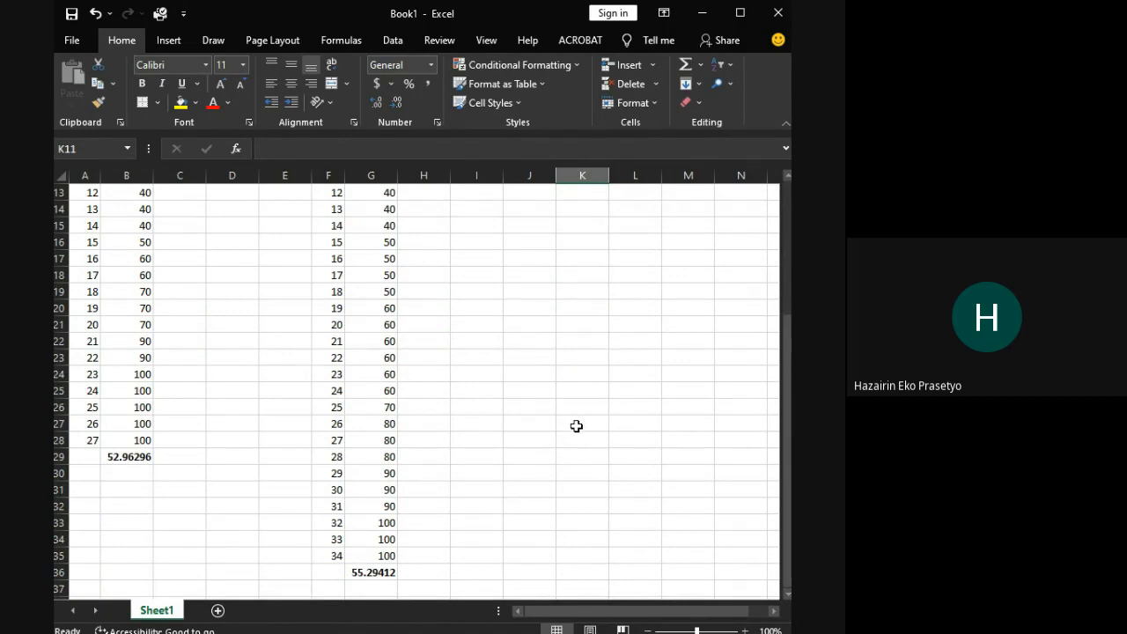
pyautogui.scroll(4, 568, 421)
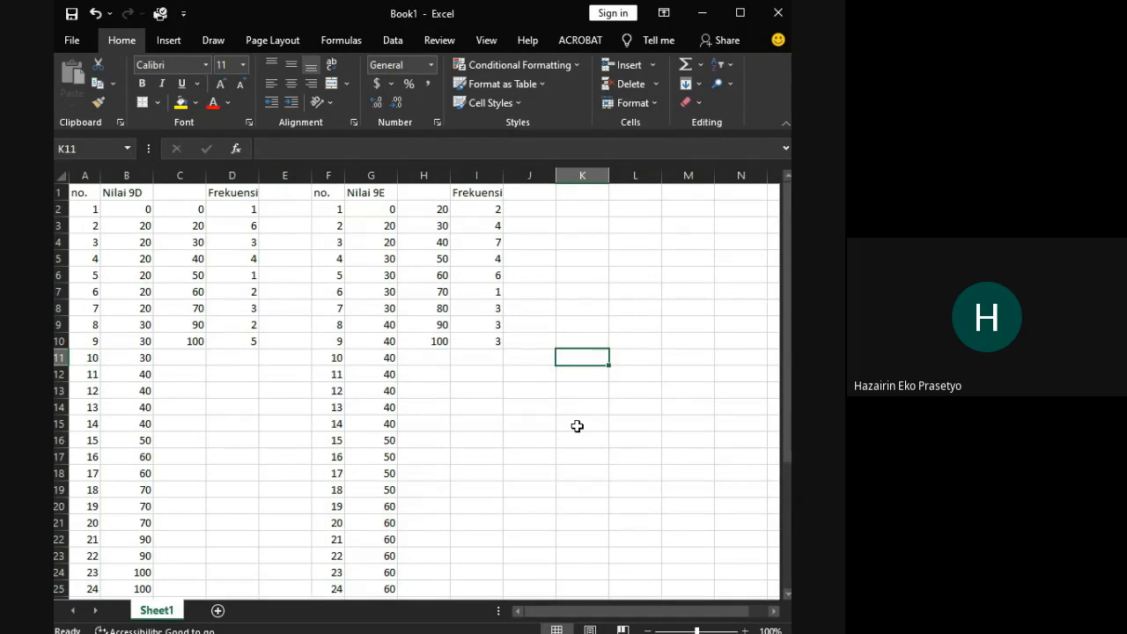
# Step: Examine the 9E frequencies for scores 80 to 100 in I8:I10 and the 9D frequencies for 90 and 100 in D9:D10
pyautogui.click(560, 213)
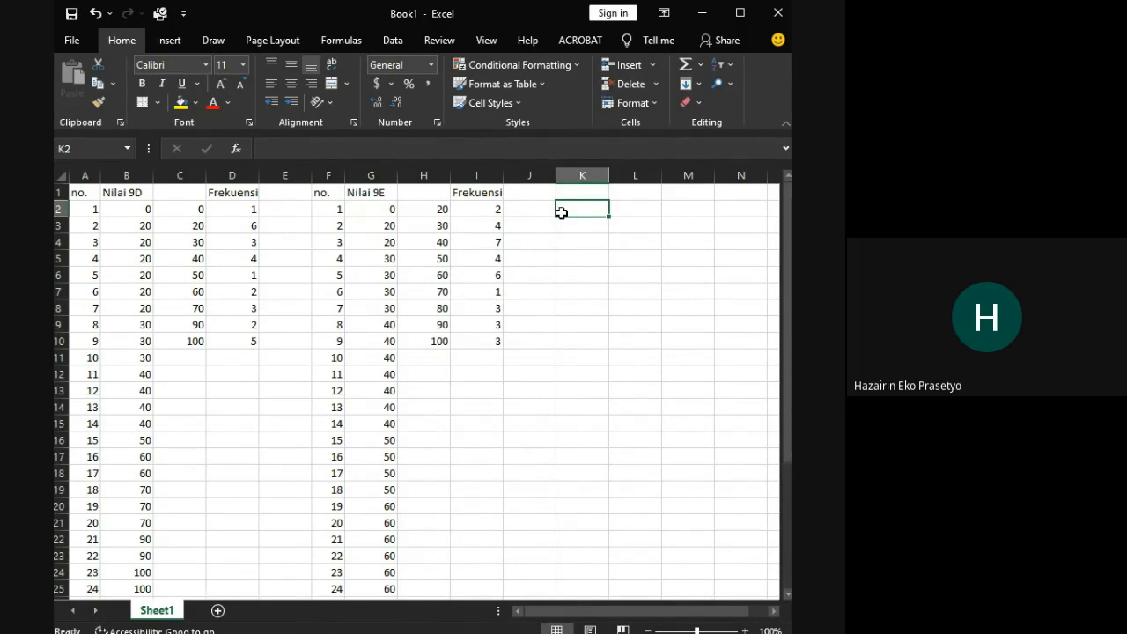
pyautogui.click(436, 291)
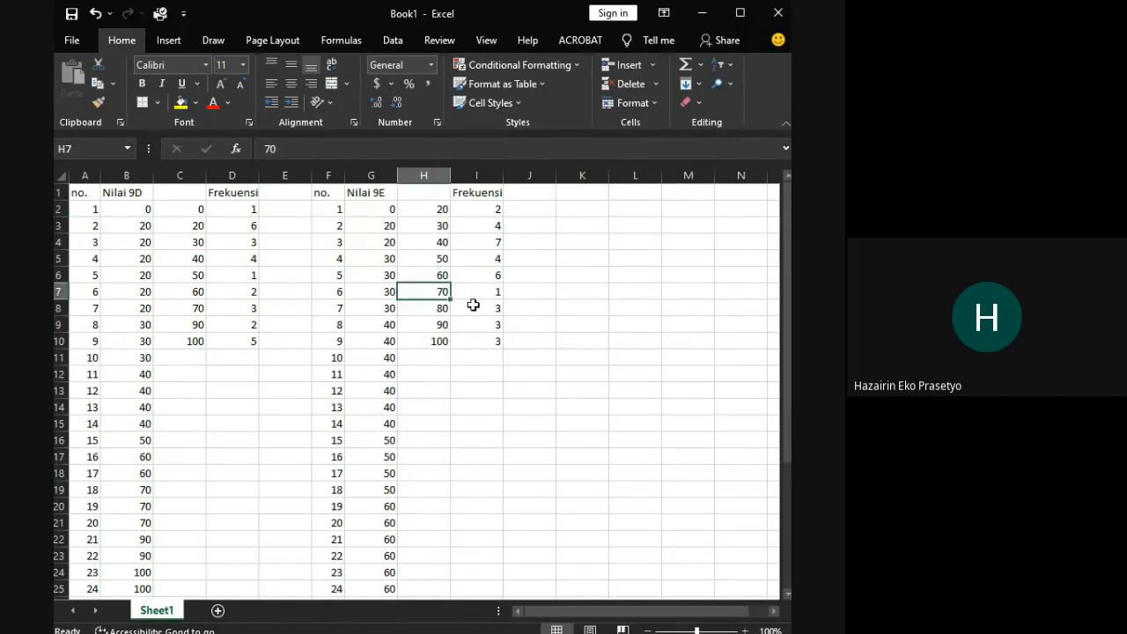
pyautogui.click(565, 311)
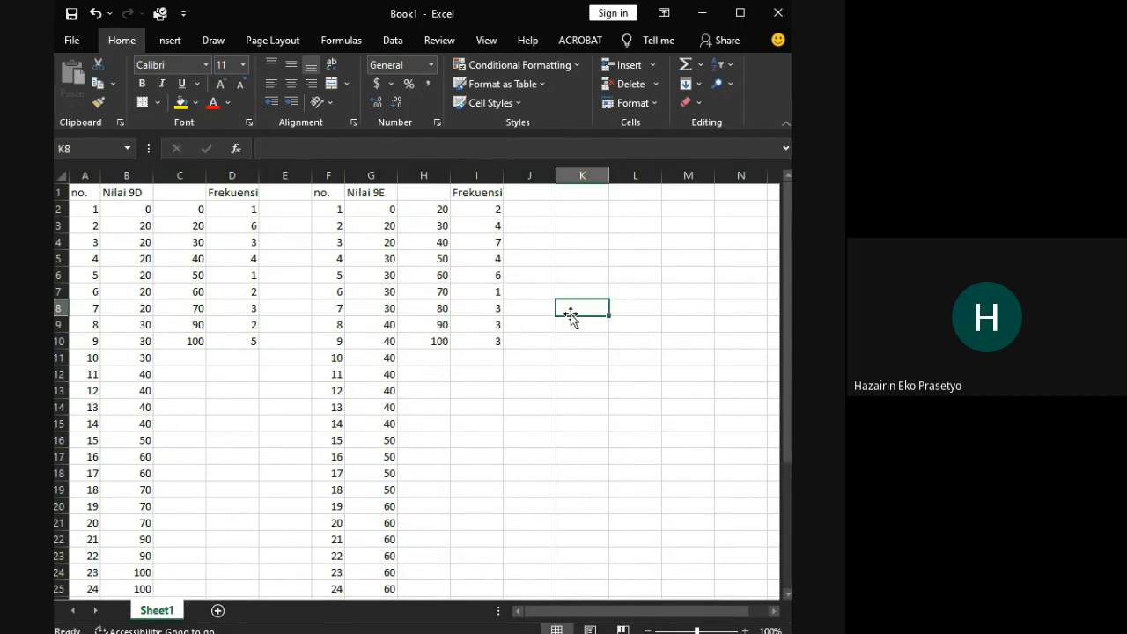
pyautogui.click(484, 313)
pyautogui.moveTo(484, 313); pyautogui.dragTo(484, 339)
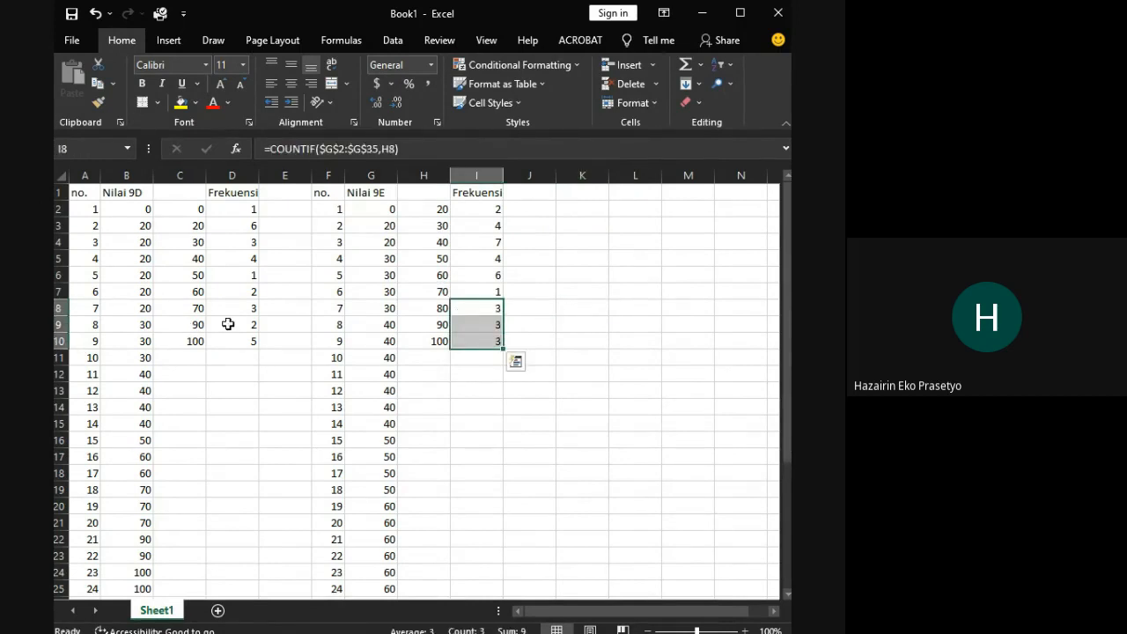
pyautogui.moveTo(236, 323); pyautogui.dragTo(238, 340)
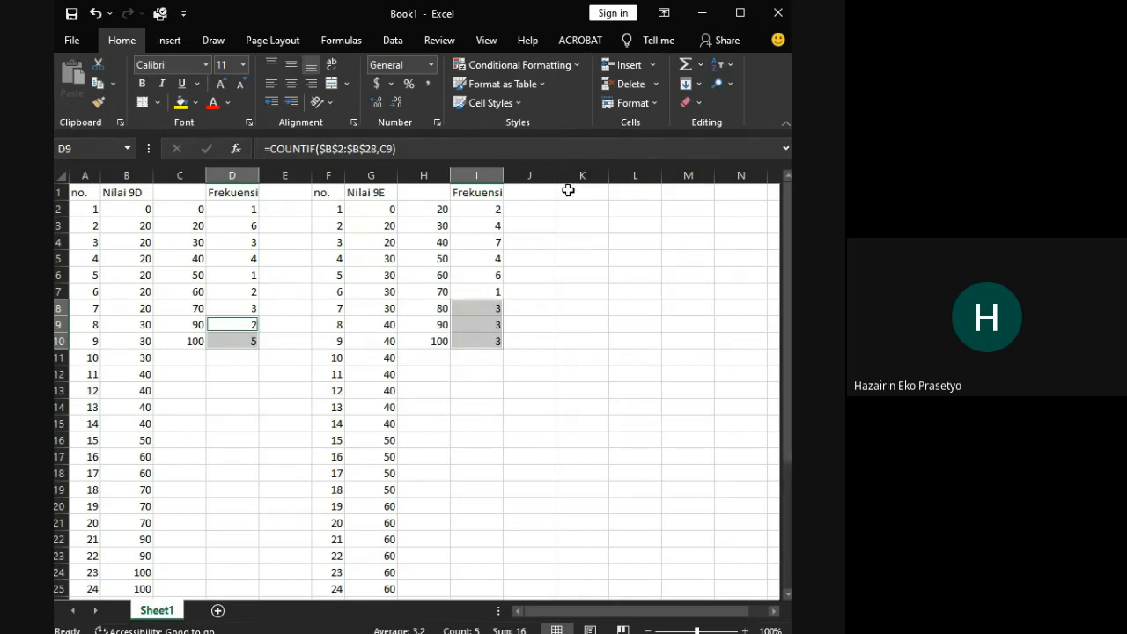
pyautogui.click(281, 281)
pyautogui.click(228, 391)
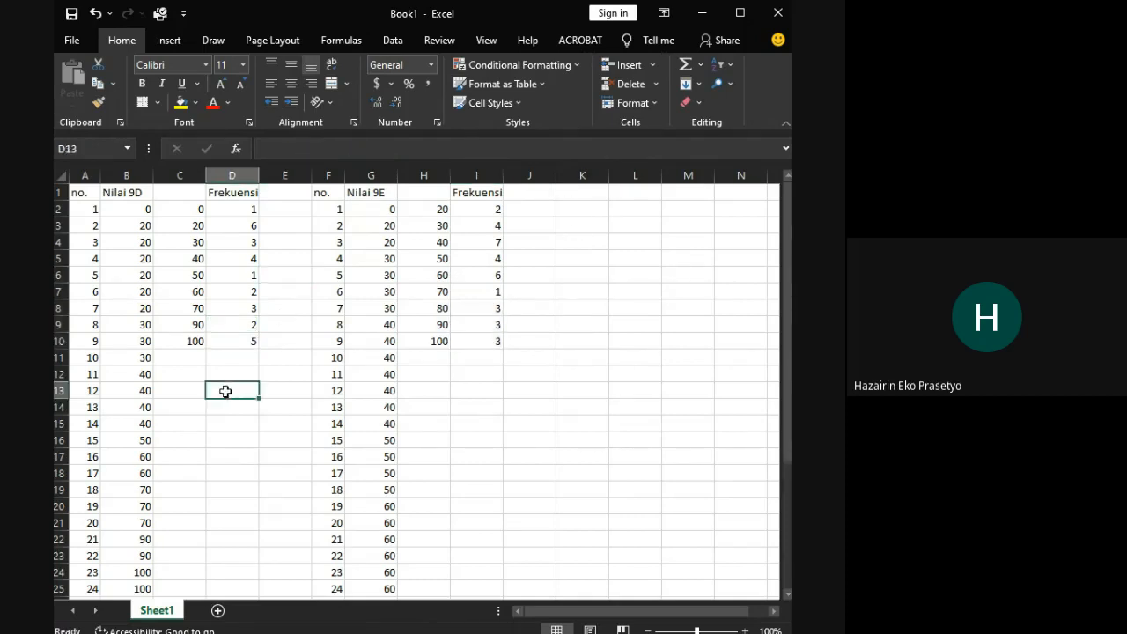
pyautogui.click(292, 147)
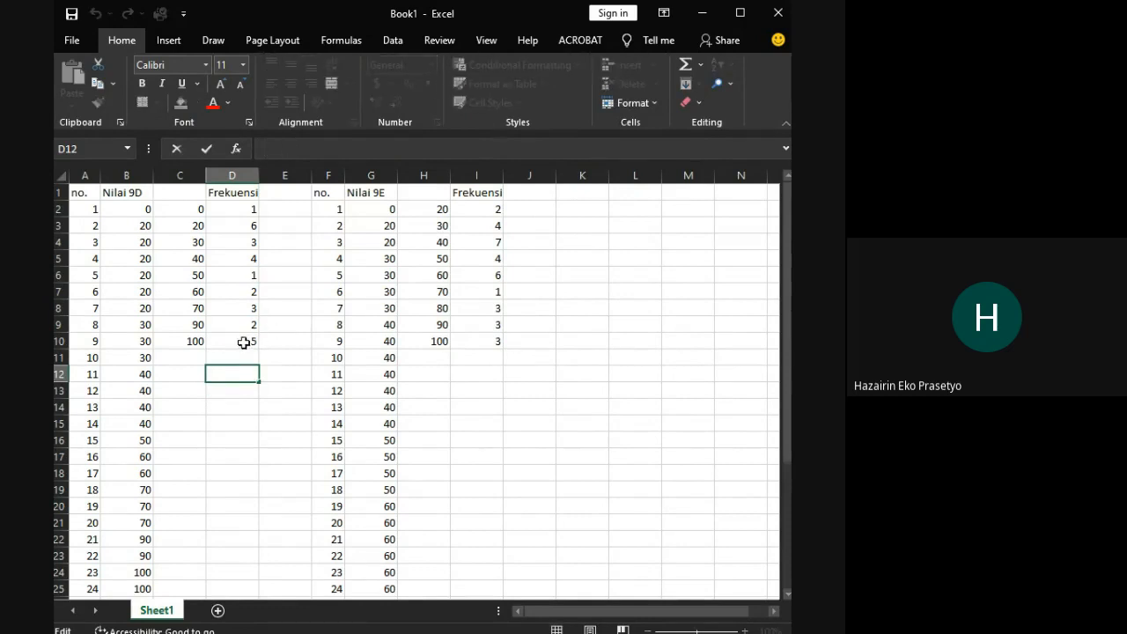
# Step: Compare the 9D frequency sums of D9:D10 and D2:D8, and check them against the full score list
pyautogui.moveTo(246, 328); pyautogui.dragTo(245, 342)
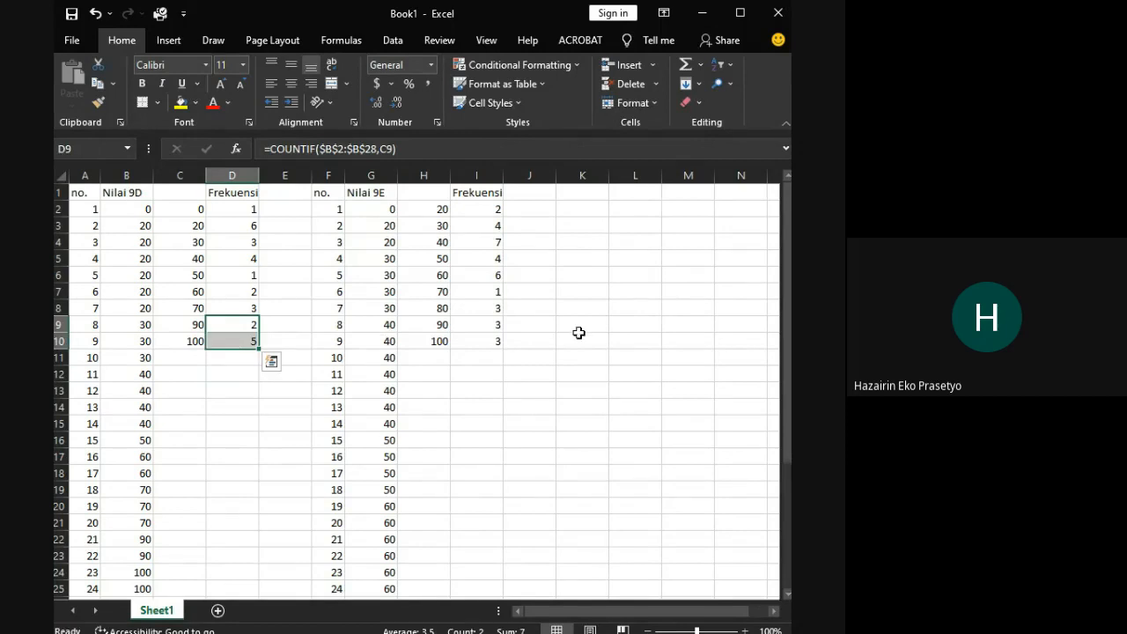
pyautogui.click(249, 422)
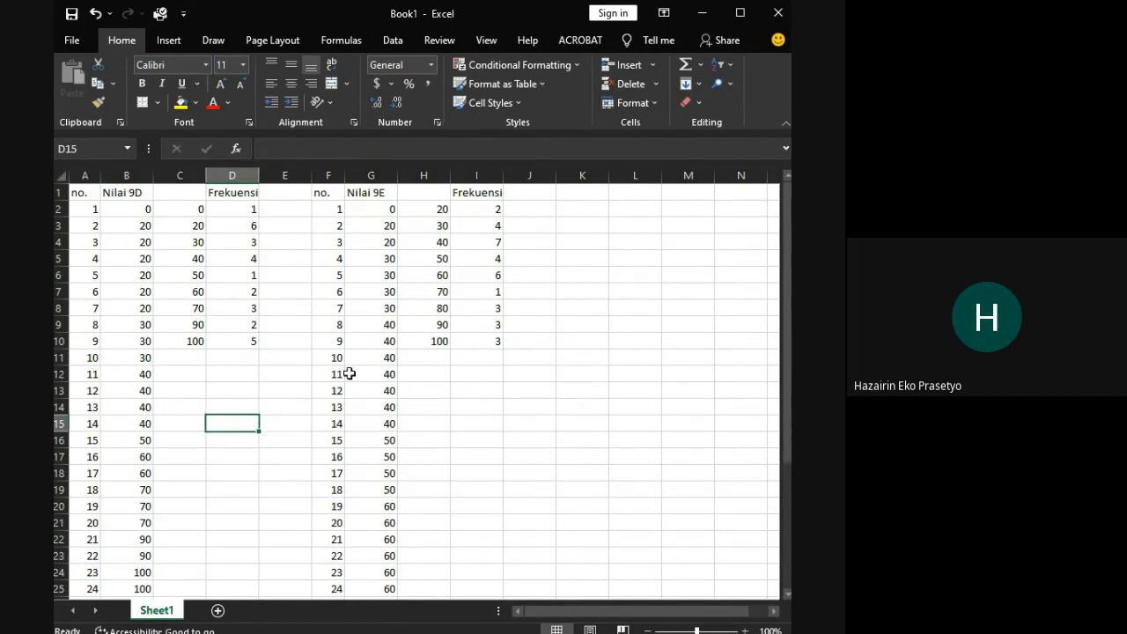
pyautogui.keyDown('shift'); pyautogui.click(247, 301); pyautogui.keyUp('shift')
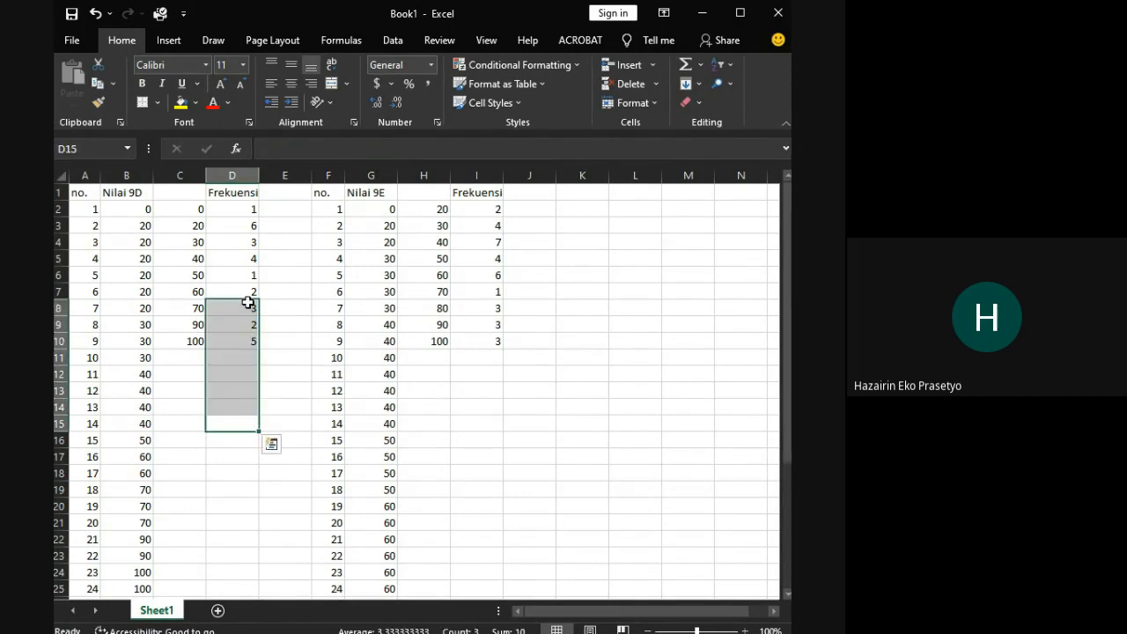
pyautogui.click(248, 302)
pyautogui.keyDown('shift'); pyautogui.click(250, 208); pyautogui.keyUp('shift')
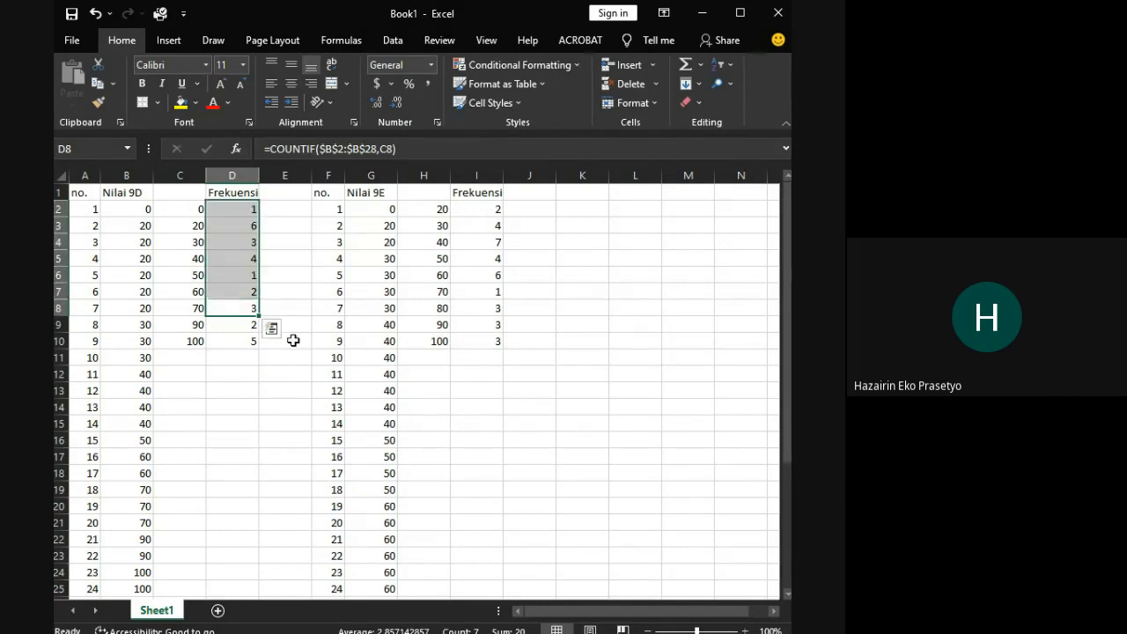
pyautogui.scroll(-4, 158, 420)
pyautogui.scroll(-1, 154, 413)
pyautogui.scroll(1, 153, 412)
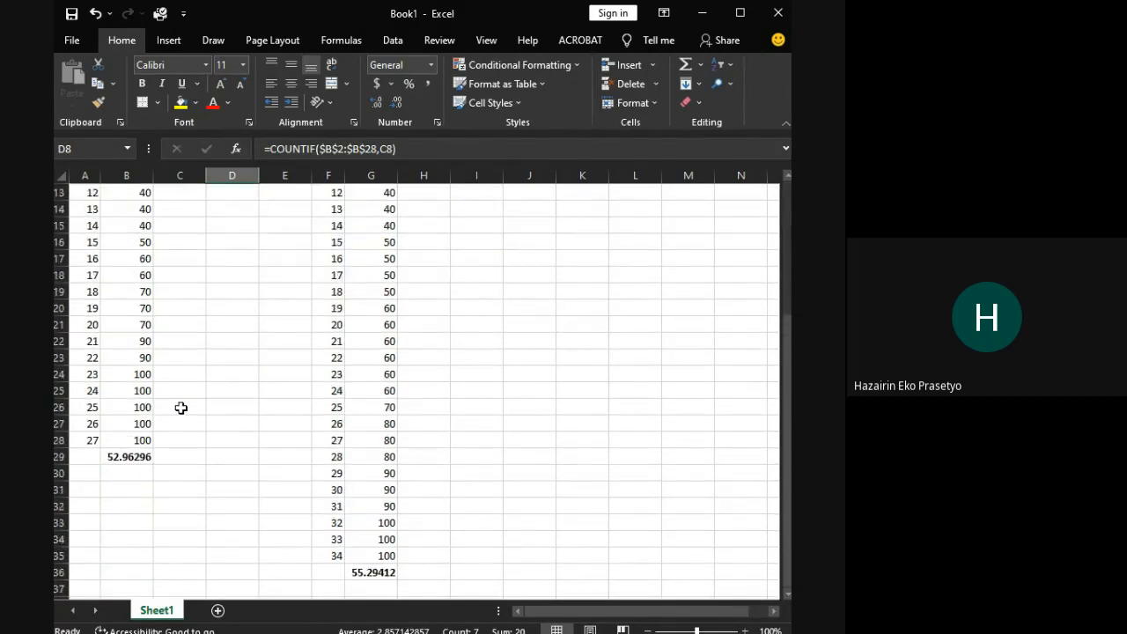
pyautogui.scroll(1, 181, 408)
pyautogui.scroll(3, 321, 411)
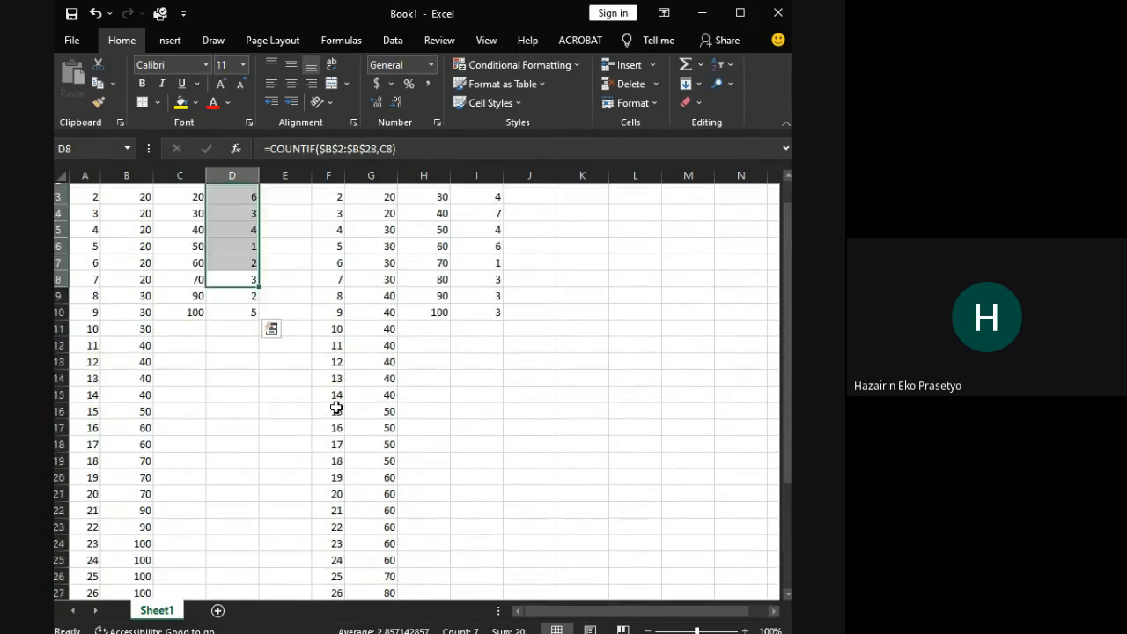
# Step: Check the last student number of 9D in A28 and recheck the sum of frequencies D9:D10
pyautogui.click(302, 421)
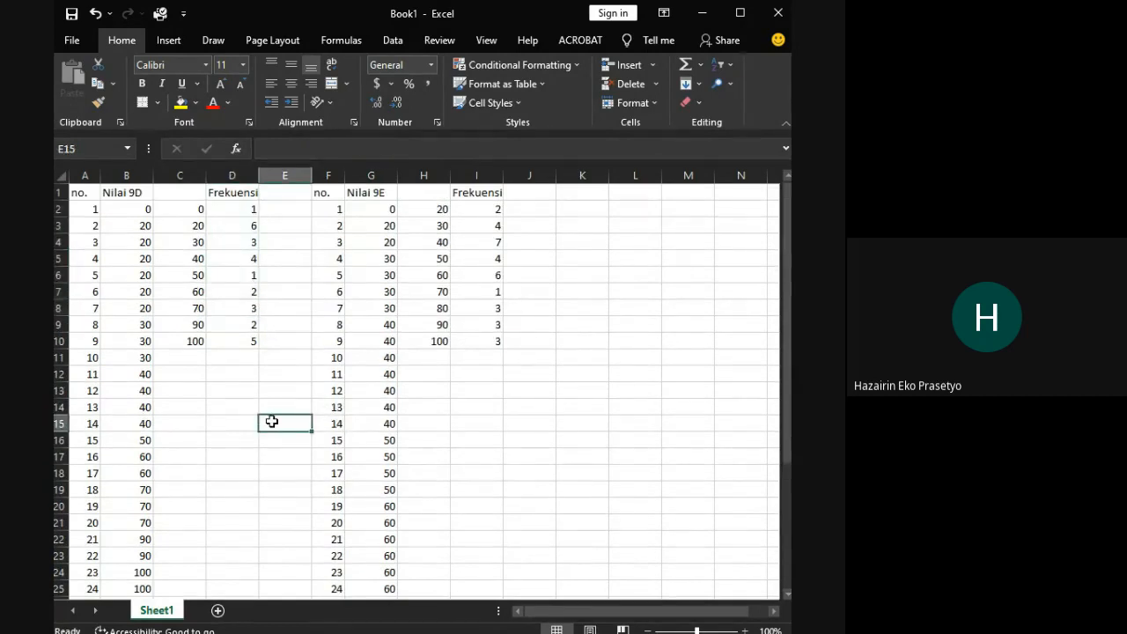
pyautogui.click(215, 392)
pyautogui.click(223, 371)
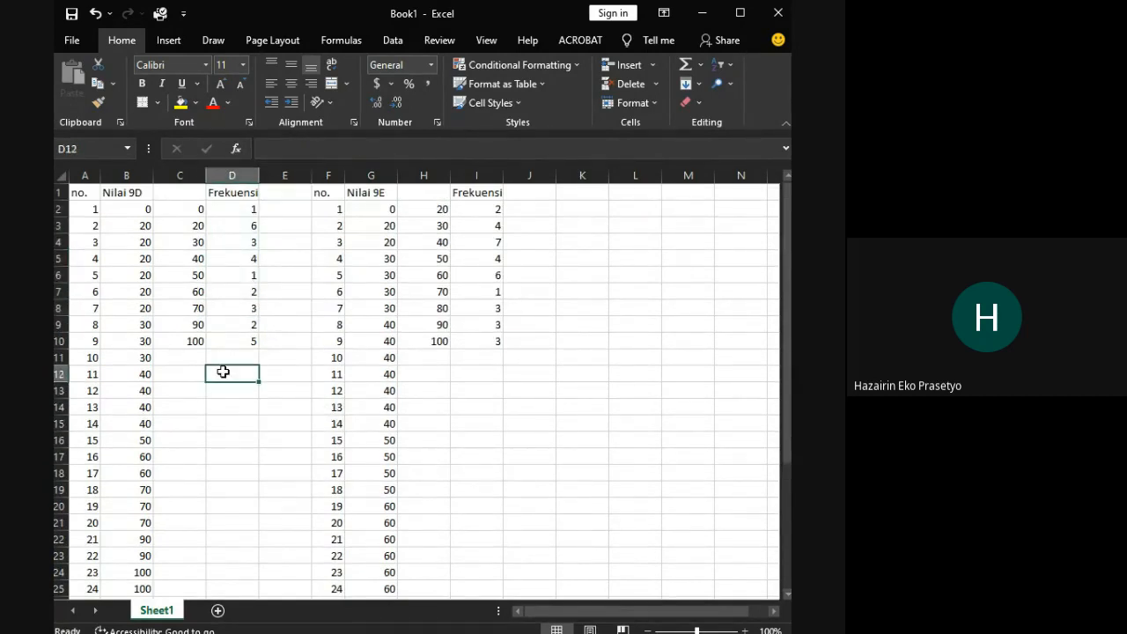
pyautogui.scroll(-2, 222, 372)
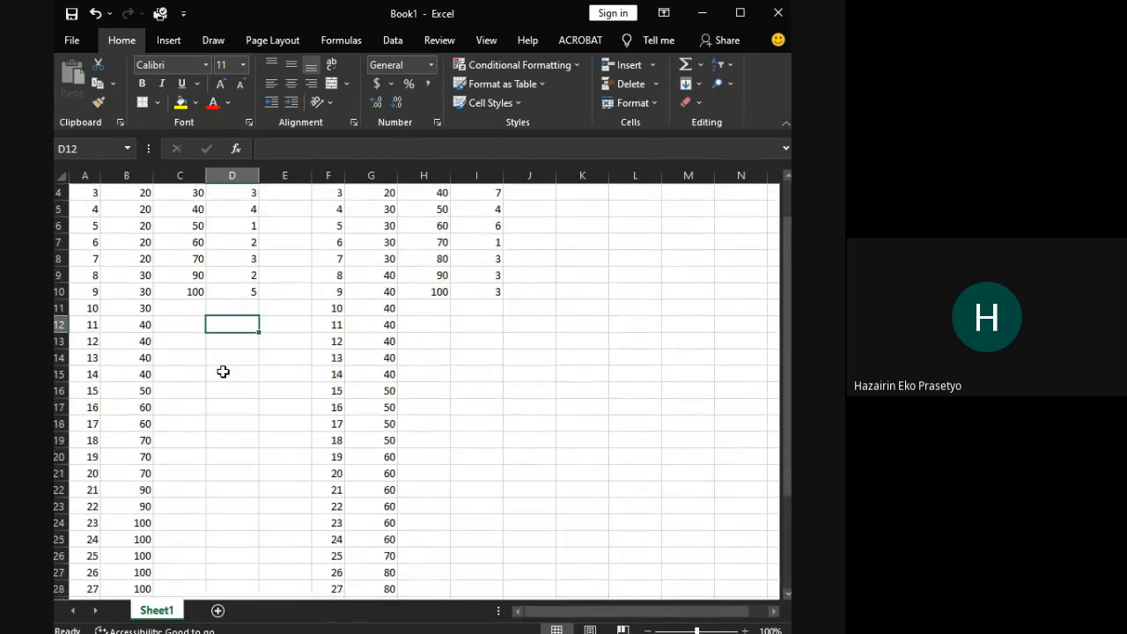
pyautogui.click(92, 538)
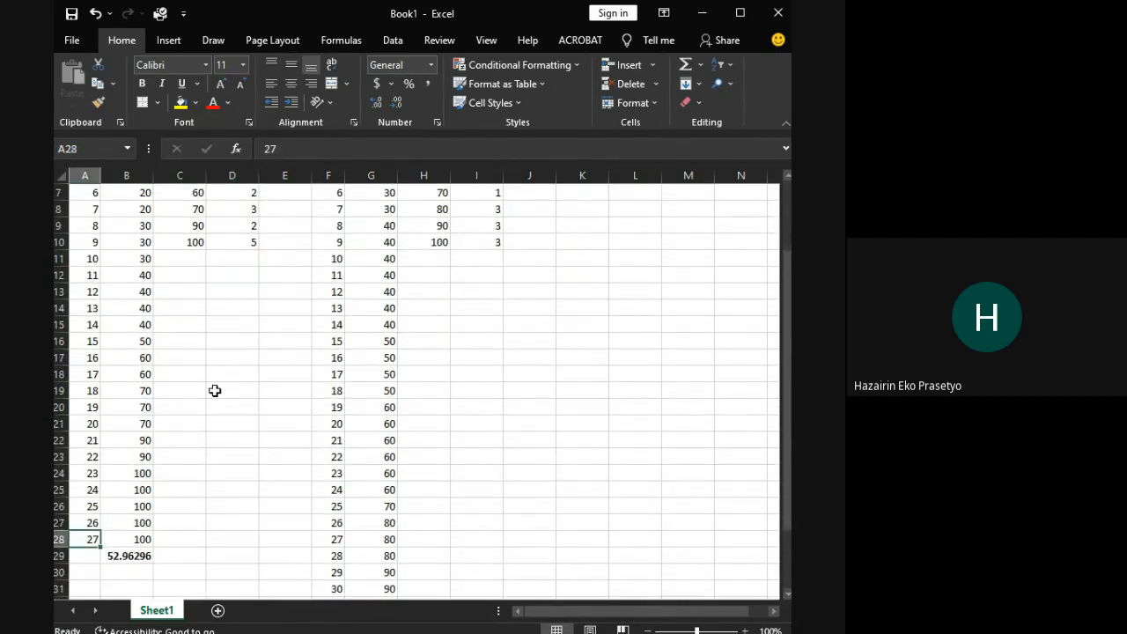
pyautogui.scroll(2, 236, 414)
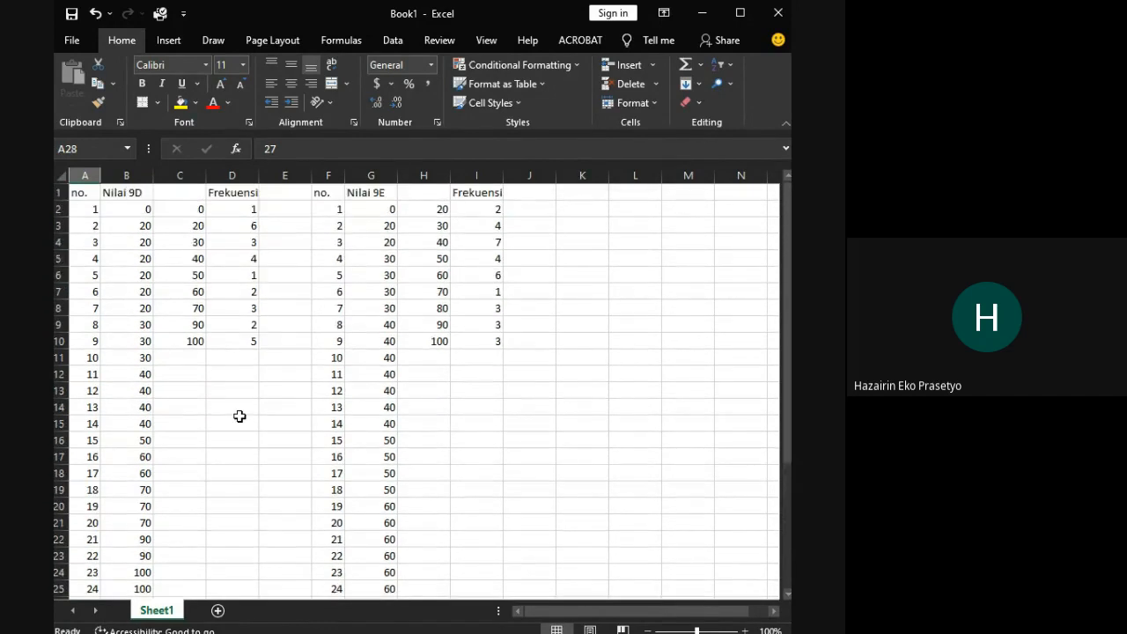
pyautogui.moveTo(247, 325); pyautogui.dragTo(245, 342)
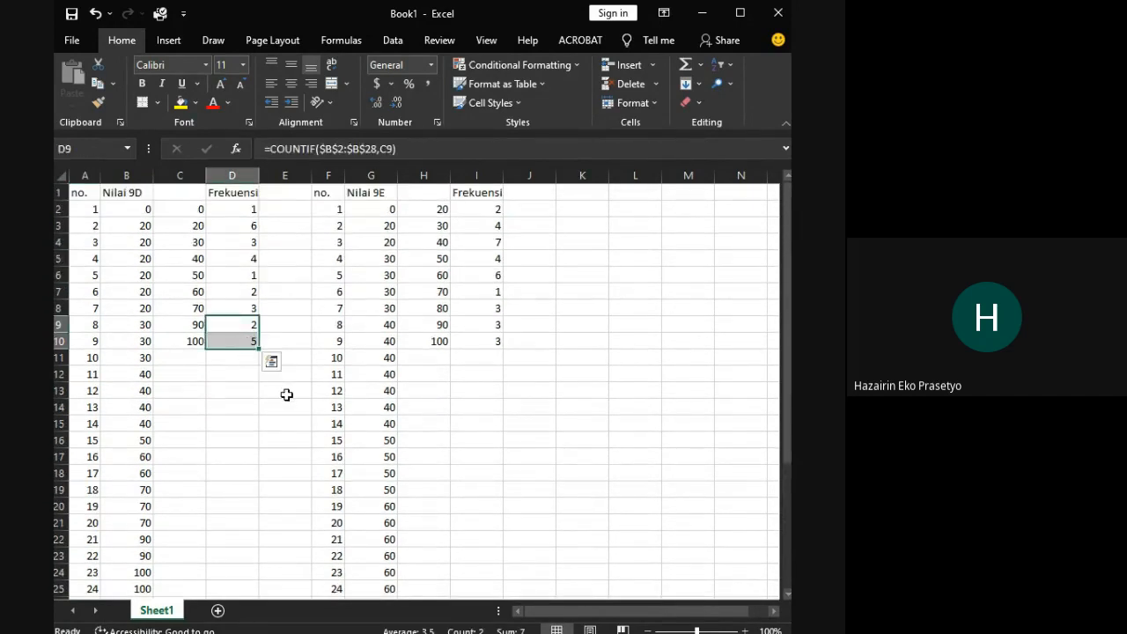
# Step: Enter 7 and 20 in D12:D13 below the 9D frequency table and move them to D14:D15
pyautogui.click(228, 414)
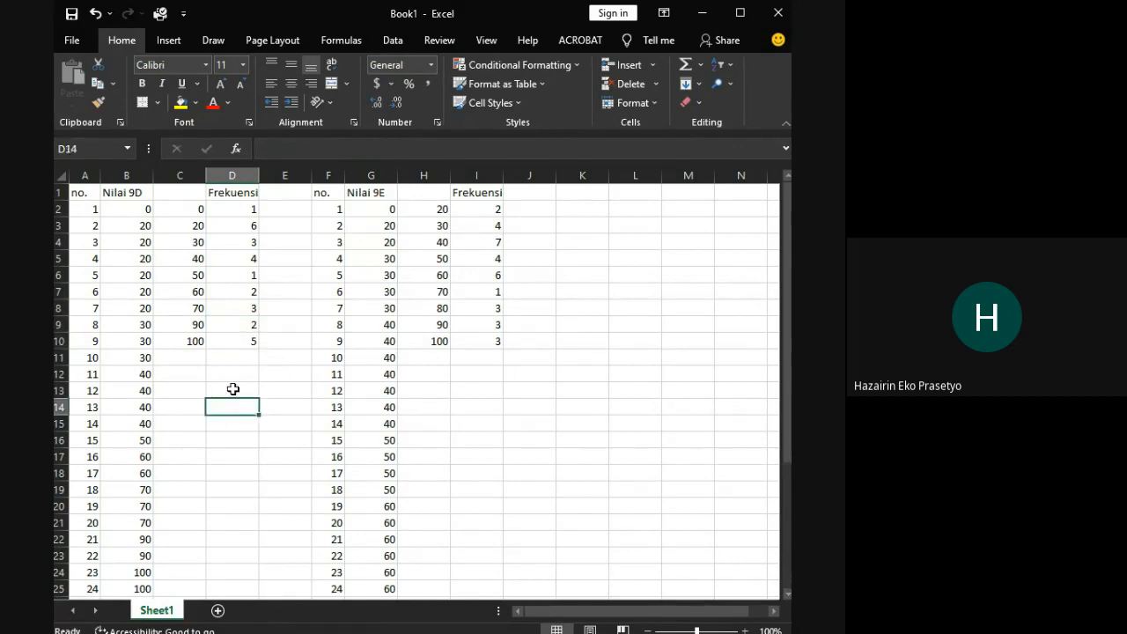
pyautogui.click(224, 380)
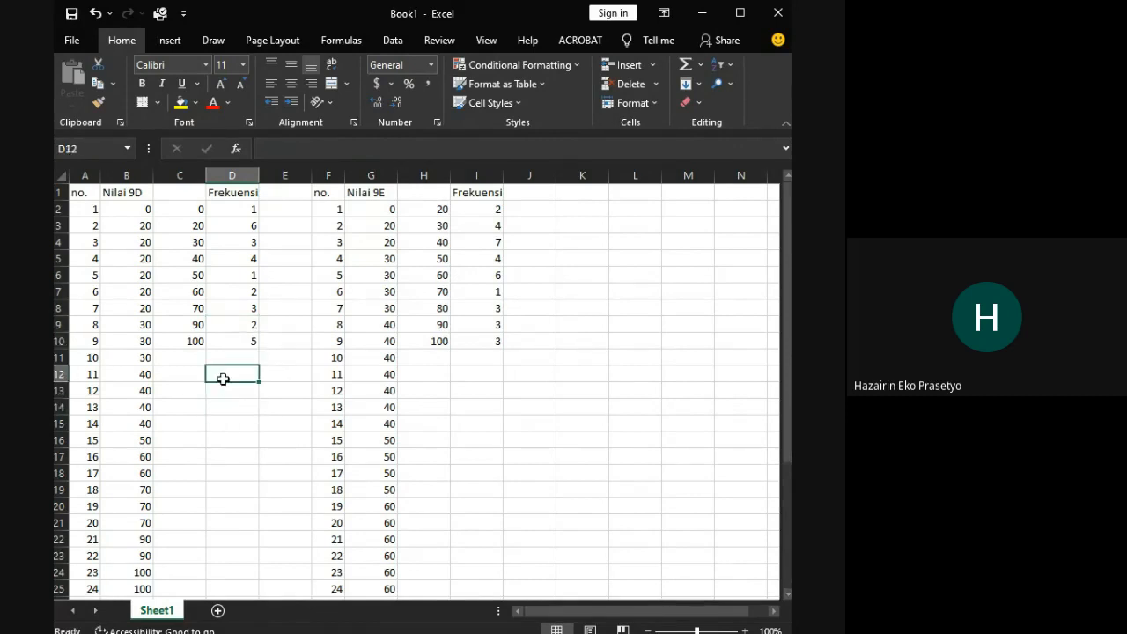
pyautogui.click(194, 377)
pyautogui.click(229, 371)
pyautogui.write('7')
pyautogui.press('Return')
pyautogui.write('20')
pyautogui.moveTo(232, 374); pyautogui.dragTo(244, 423)
pyautogui.click(232, 370)
# Step: Enter the label "kkm = 75" in C12 below the 9D frequency table
pyautogui.click(192, 375)
pyautogui.write('kkm')
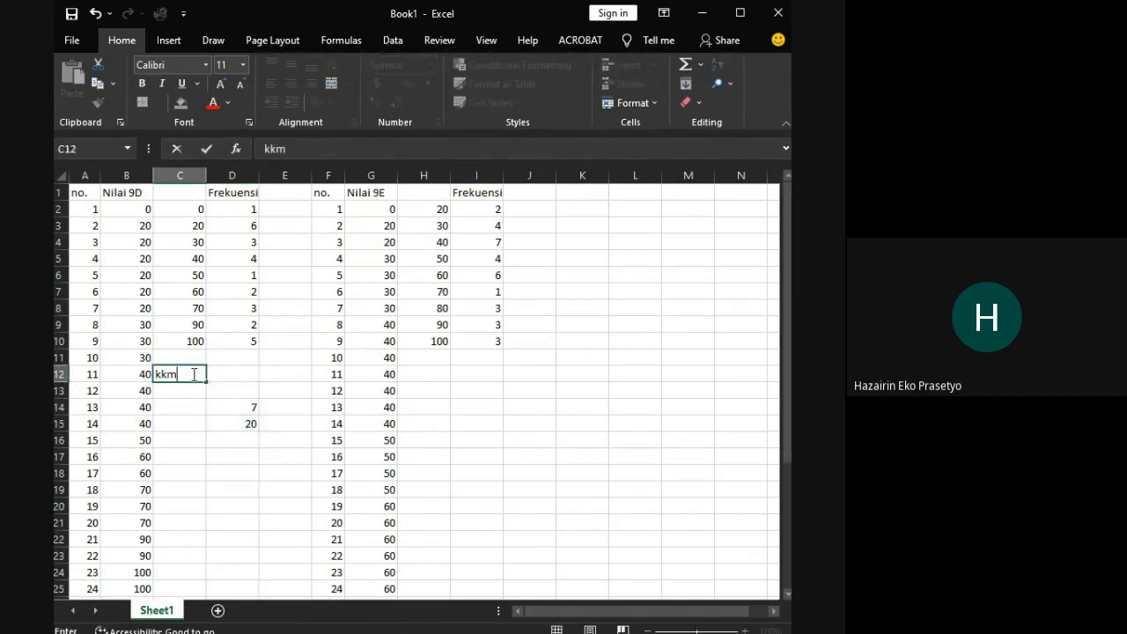
pyautogui.write(' = 75')
pyautogui.click(246, 375)
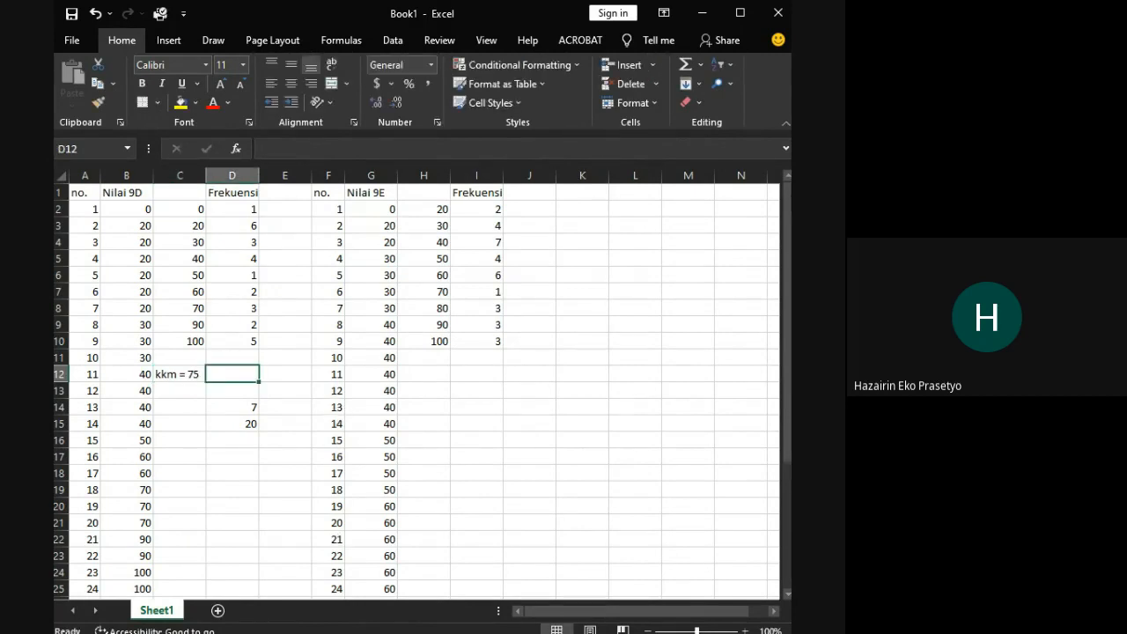
pyautogui.hotkey('alt', 'Tab')
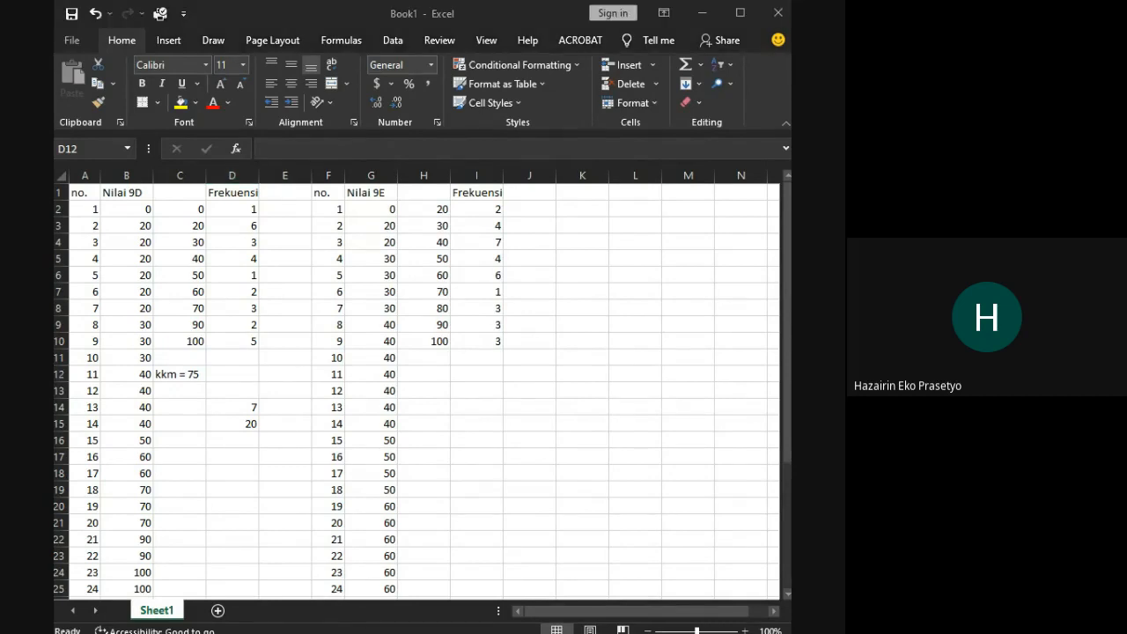
pyautogui.hotkey('alt', 'Tab')
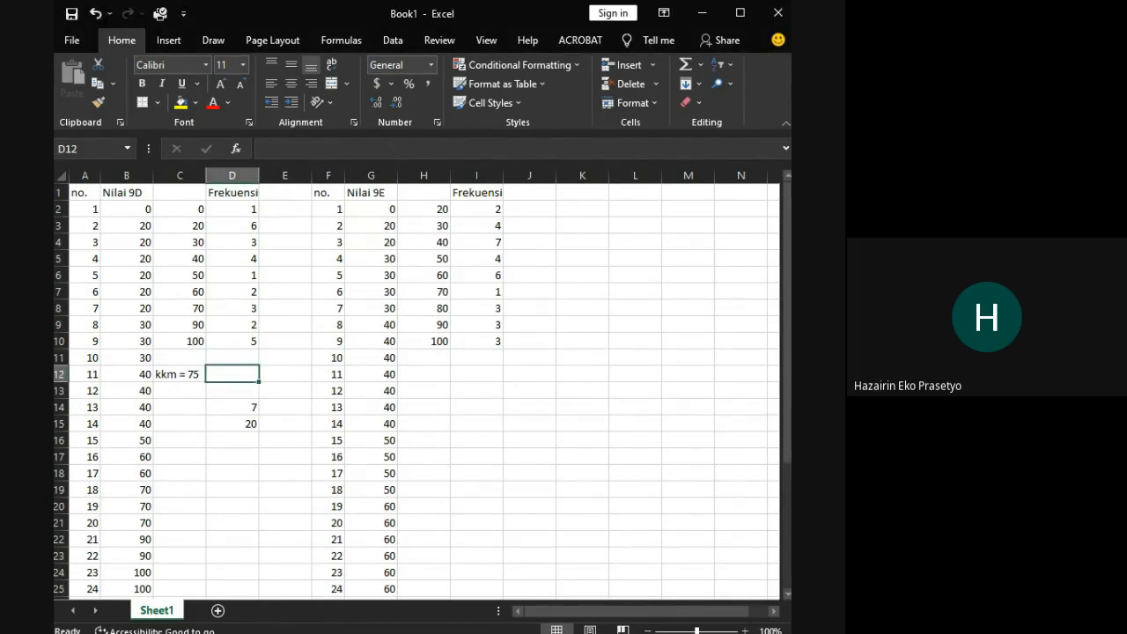
pyautogui.hotkey('alt', 'Tab')
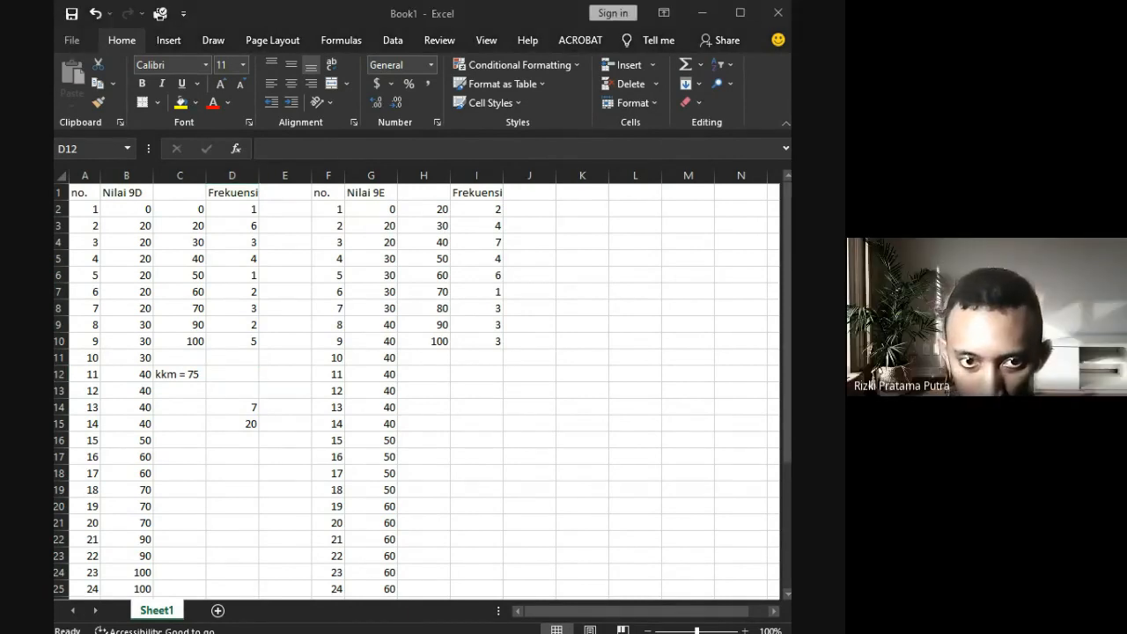
pyautogui.hotkey('alt', 'Tab')
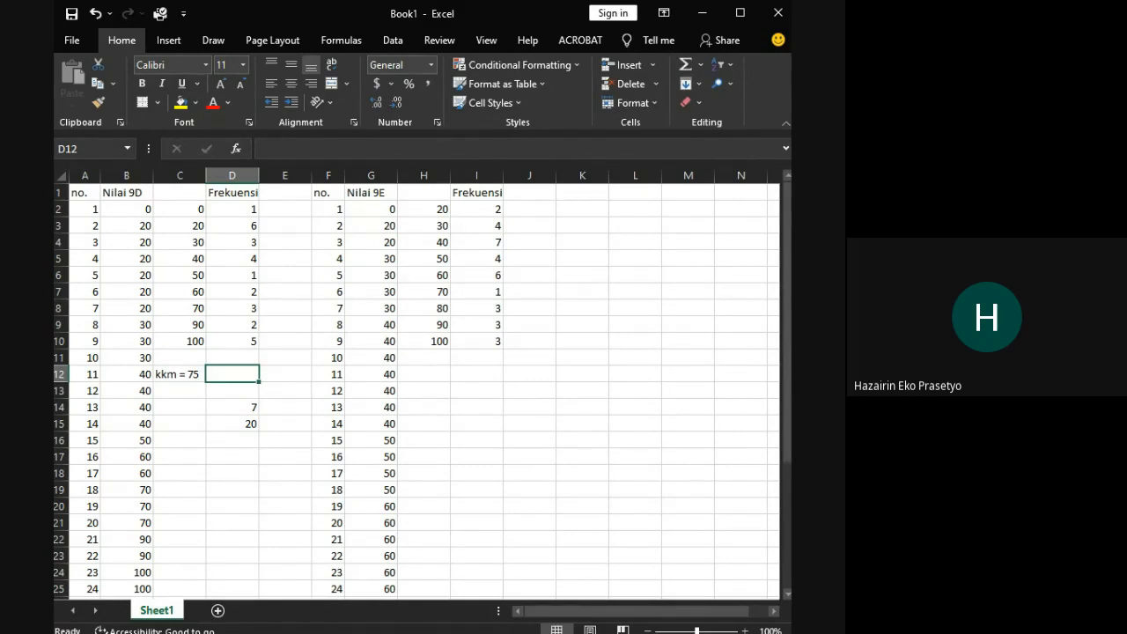
pyautogui.hotkey('alt', 'Tab')
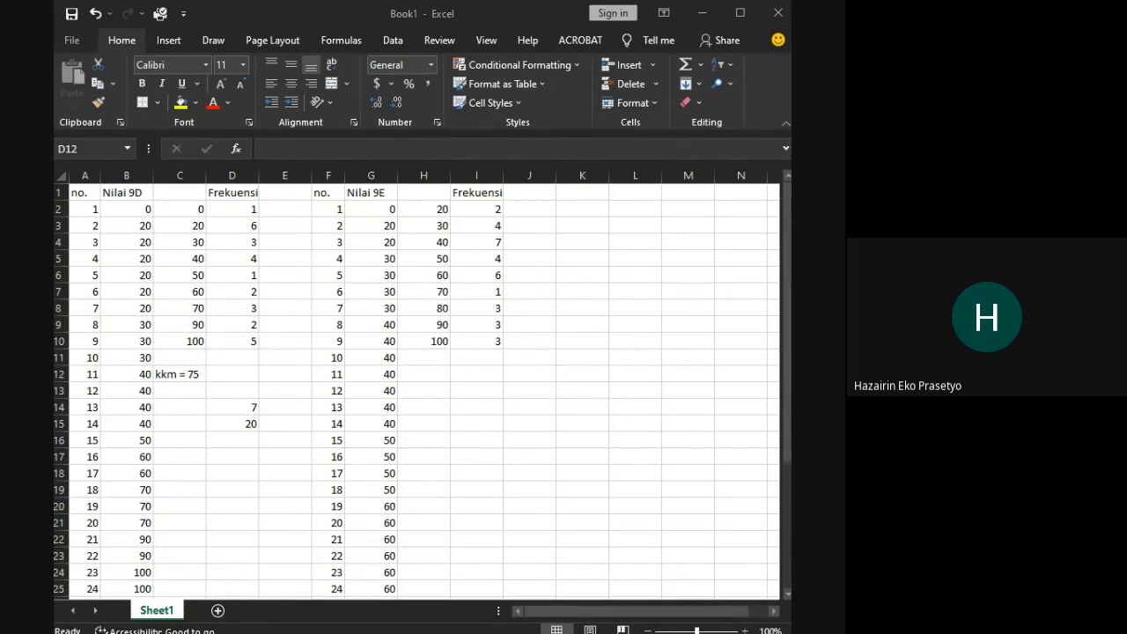
pyautogui.hotkey('alt', 'Tab')
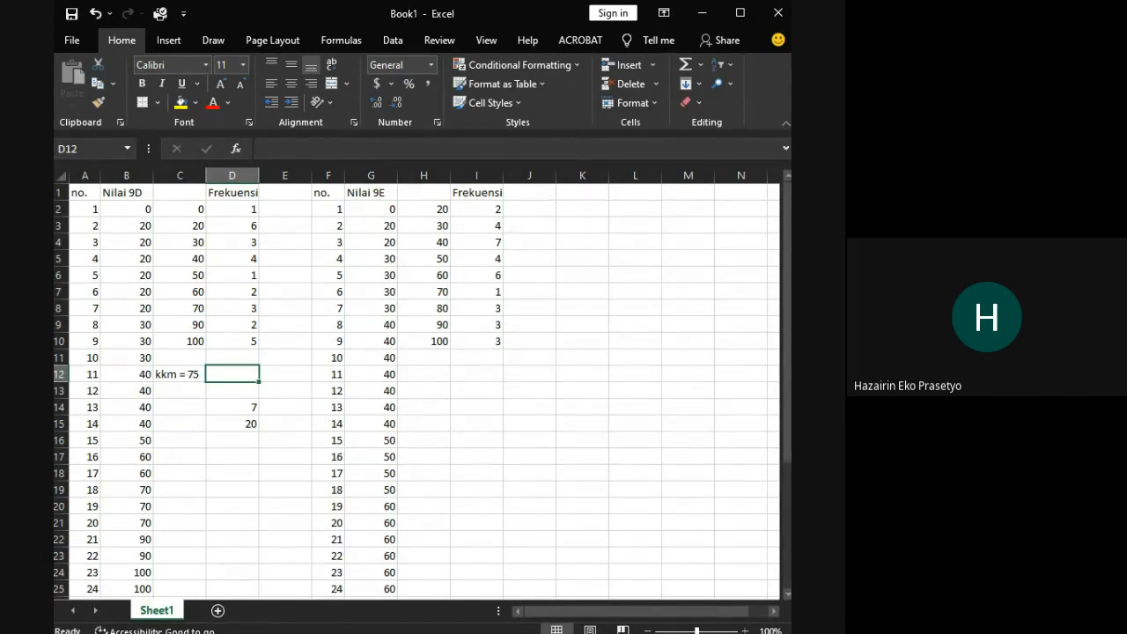
pyautogui.hotkey('alt', 'Tab')
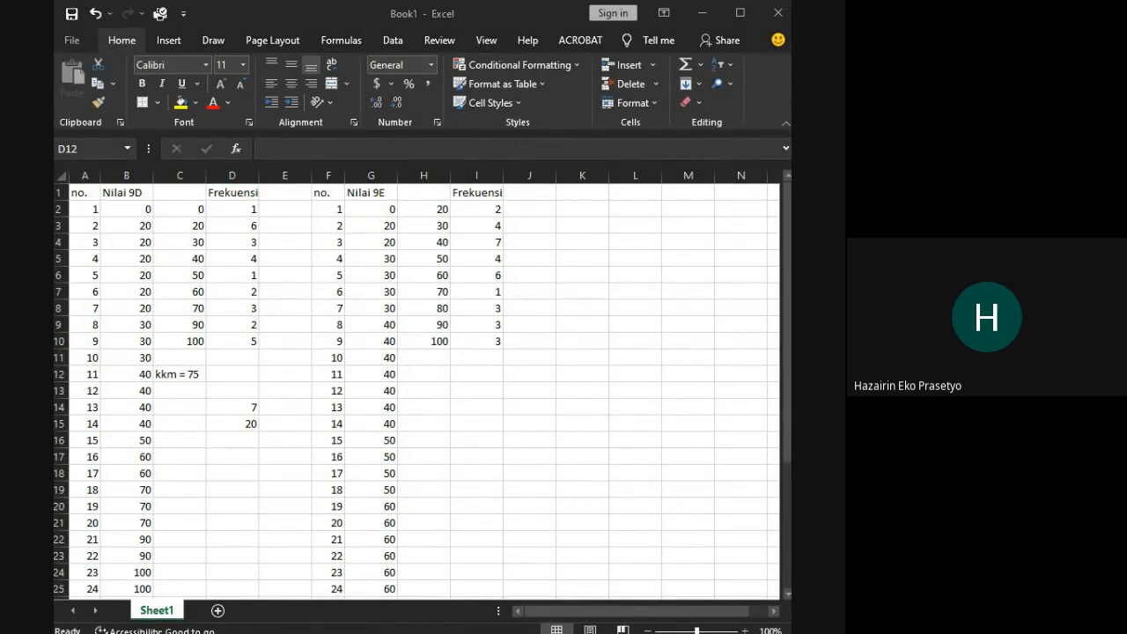
pyautogui.hotkey('alt', 'Tab')
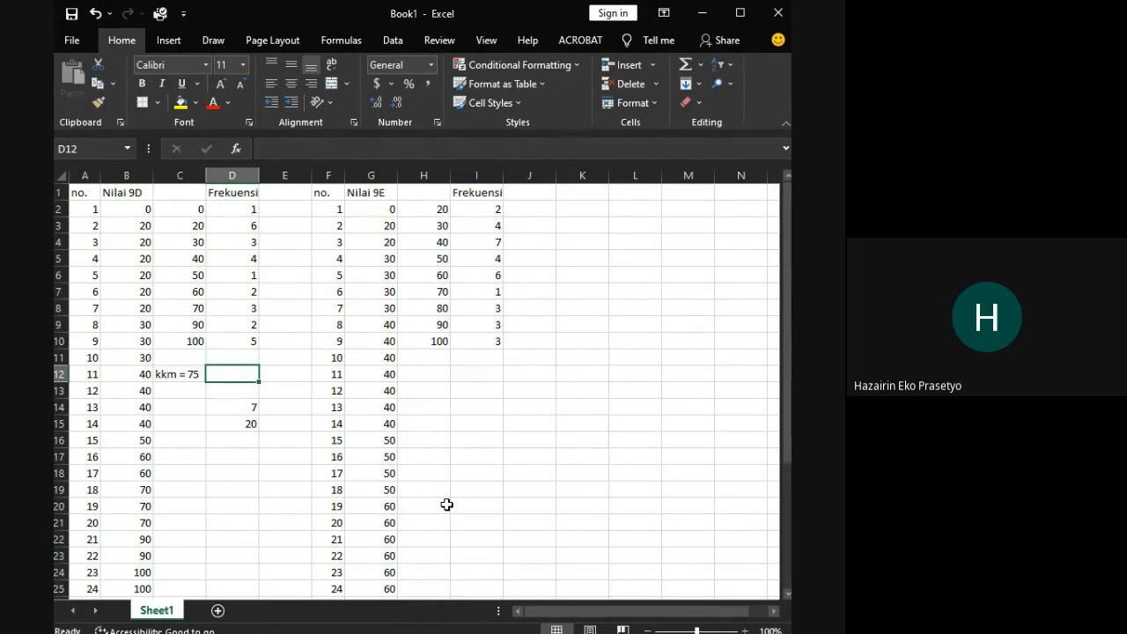
# Step: Move the 9E score and frequency table in H2:I10 down one row to H3:I11
pyautogui.click(438, 209)
pyautogui.keyDown('shift'); pyautogui.click(489, 345); pyautogui.keyUp('shift')
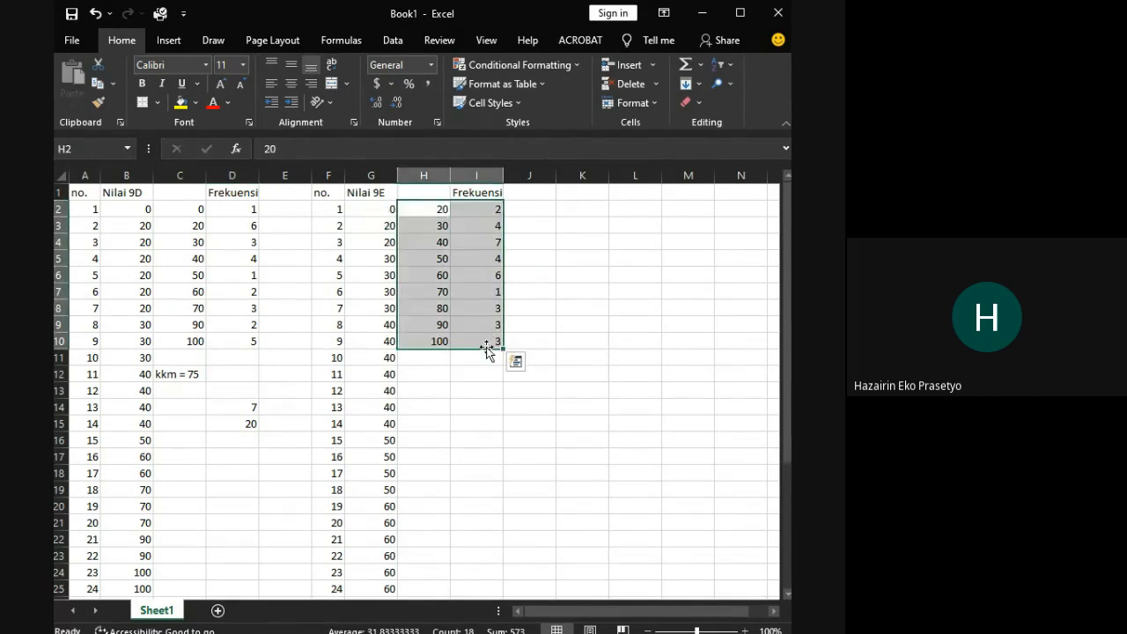
pyautogui.moveTo(486, 352); pyautogui.dragTo(486, 361)
# Step: Enter the score 0 in H2 and extend the 9E COUNTIF frequency formula from I3 up to I2
pyautogui.click(436, 205)
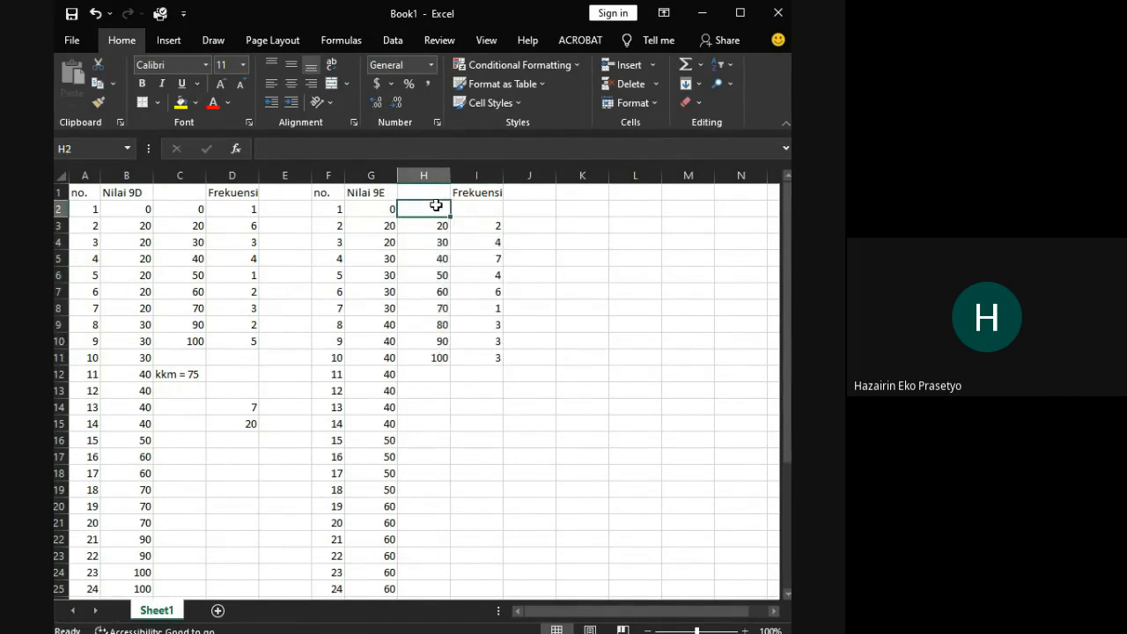
pyautogui.write('0')
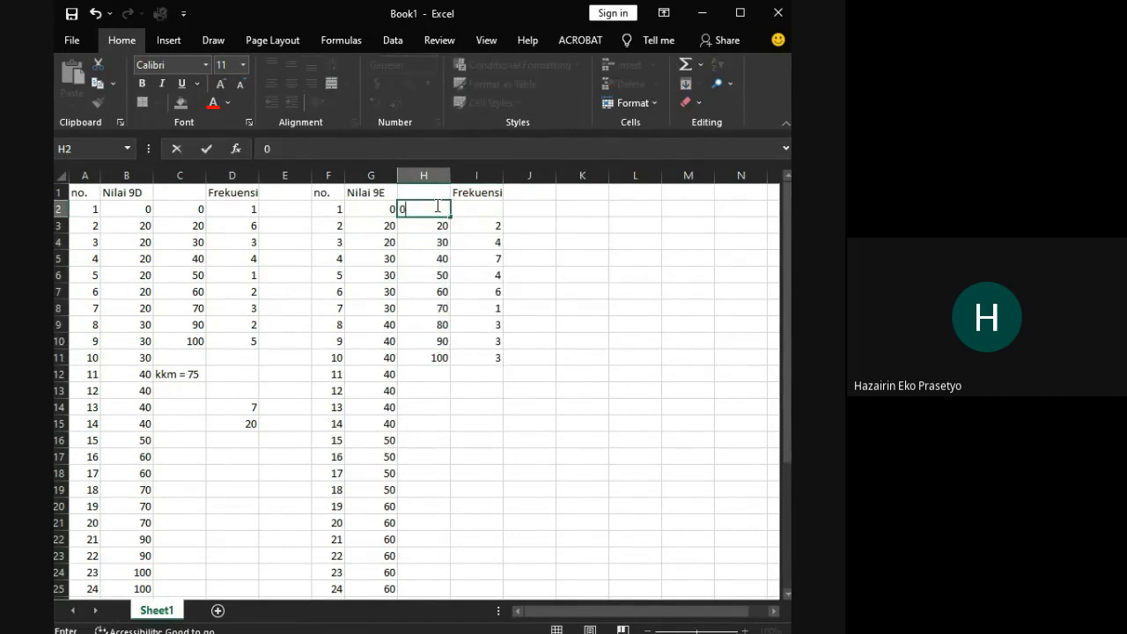
pyautogui.click(485, 214)
pyautogui.click(487, 225)
pyautogui.moveTo(502, 233); pyautogui.dragTo(503, 209)
pyautogui.click(611, 258)
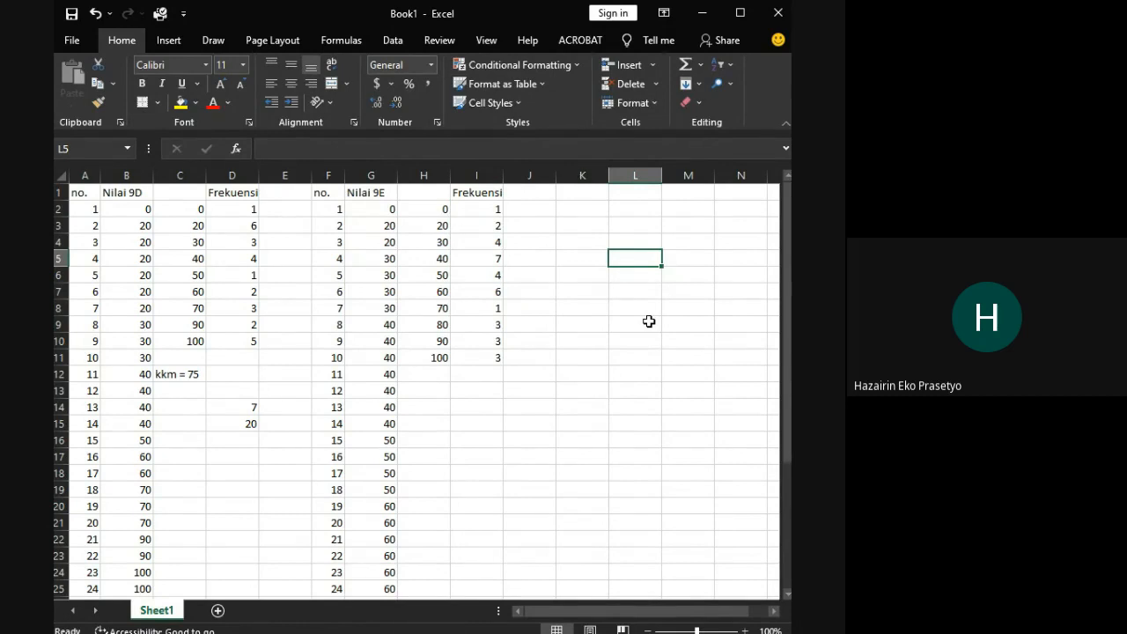
pyautogui.click(496, 210)
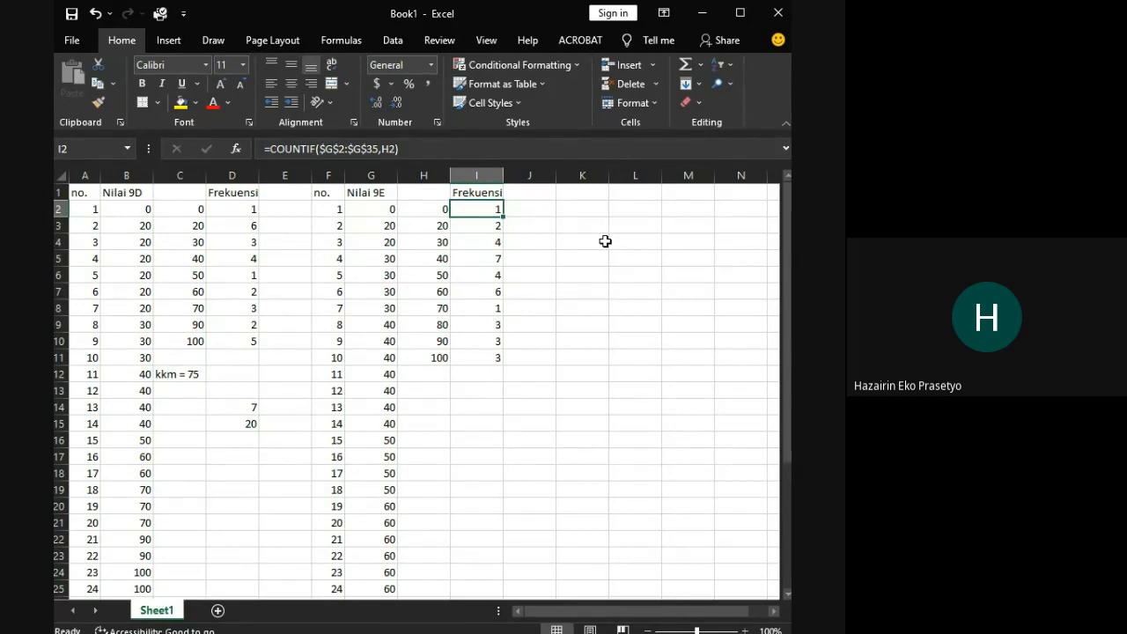
# Step: Label the 9D counts "Lulus" in C14 and "Belum lulus" in C15, and enter 20 in D15
pyautogui.click(192, 409)
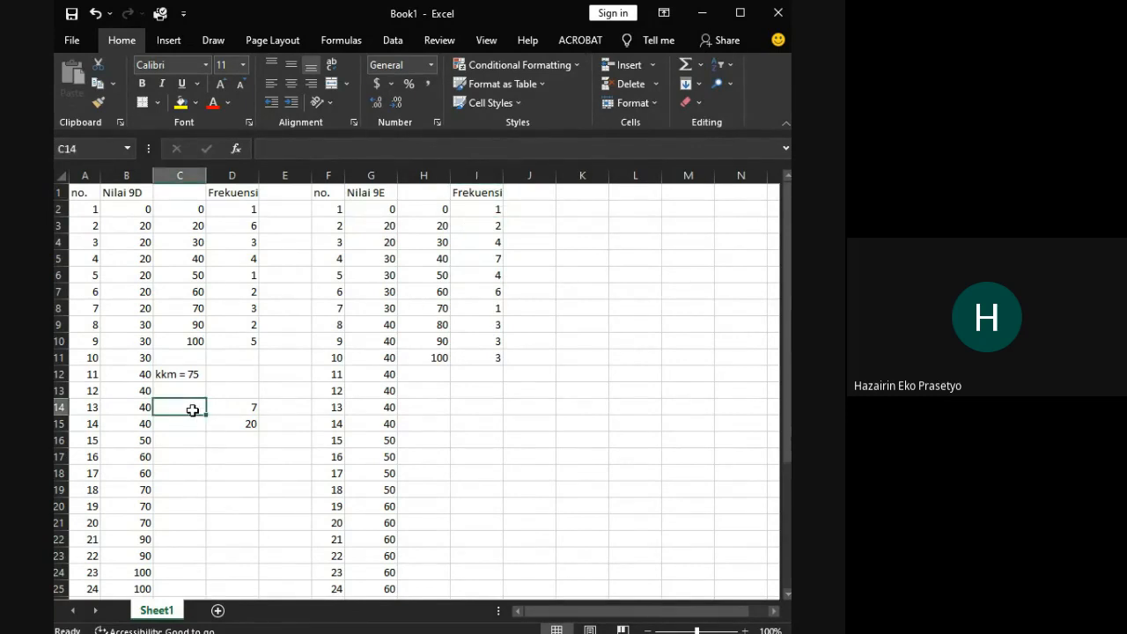
pyautogui.write('Lulus')
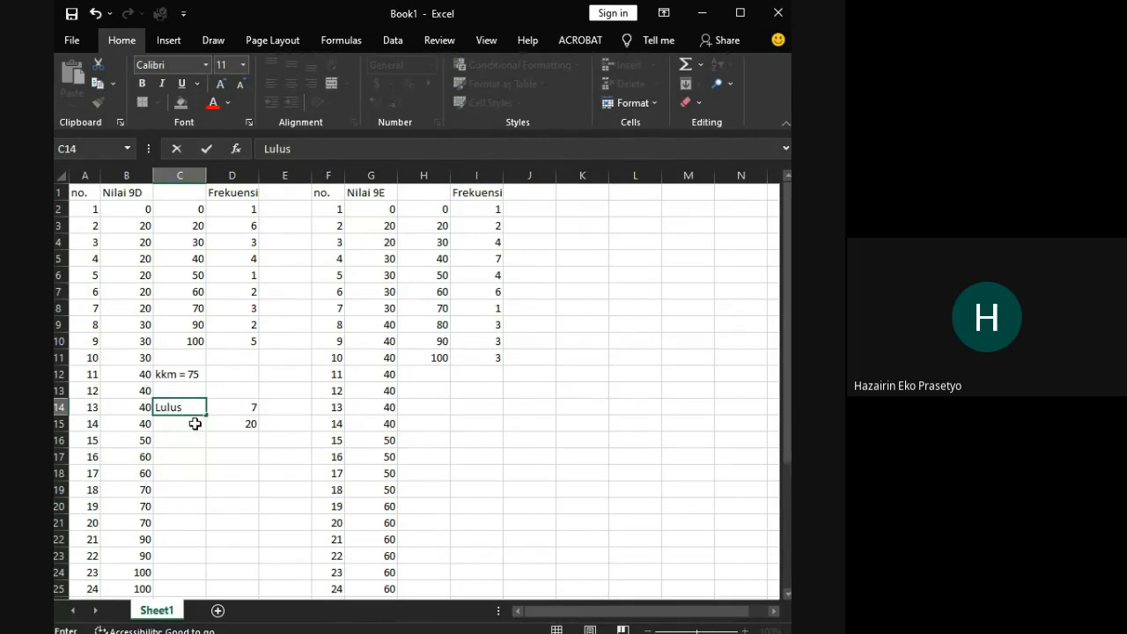
pyautogui.press('Return')
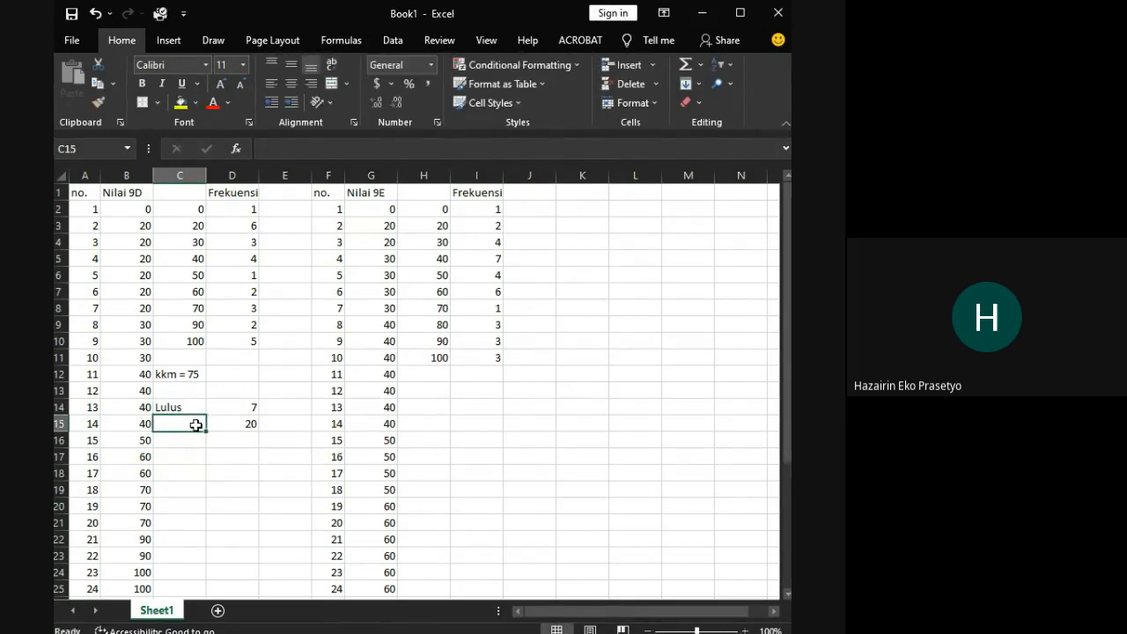
pyautogui.hotkey('alt', 'Tab')
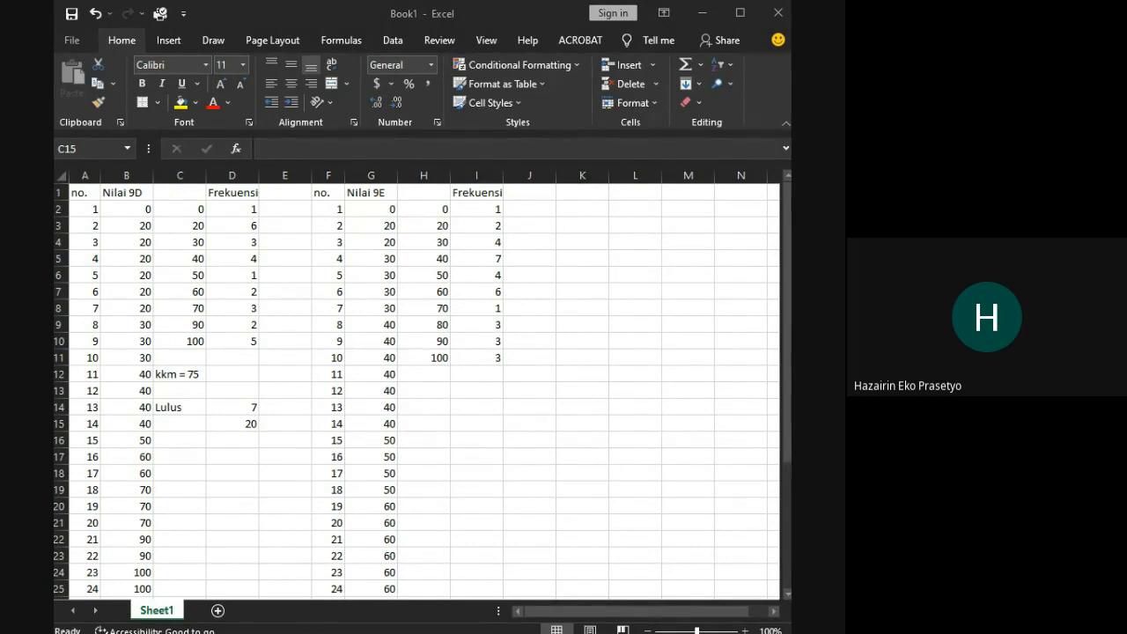
pyautogui.hotkey('alt', 'Tab')
pyautogui.write('Bel')
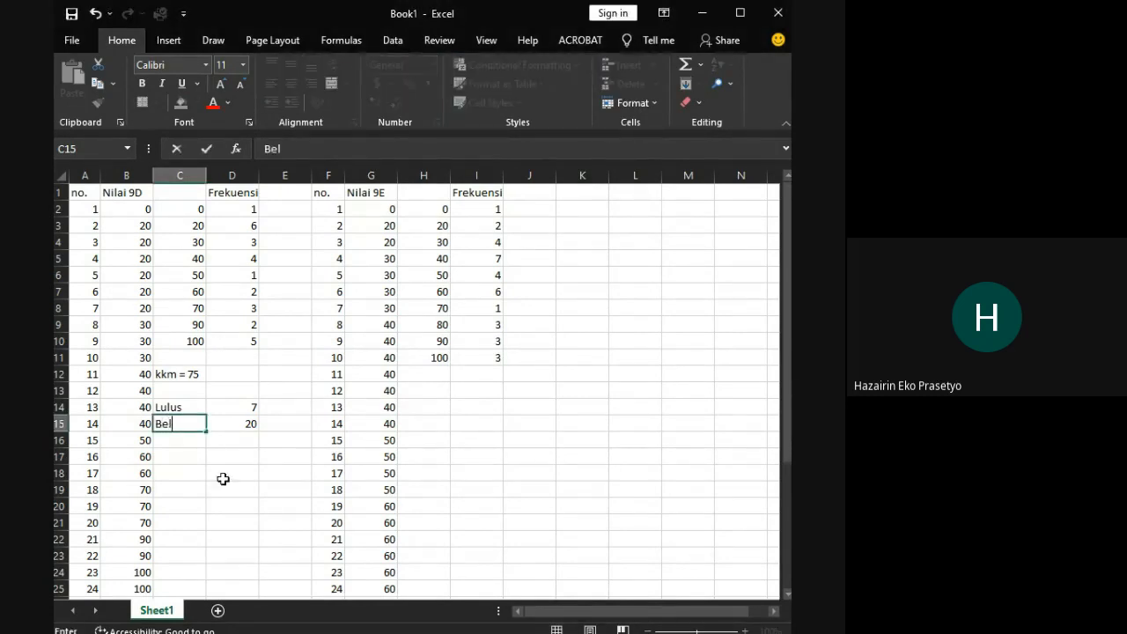
pyautogui.write('um lulus')
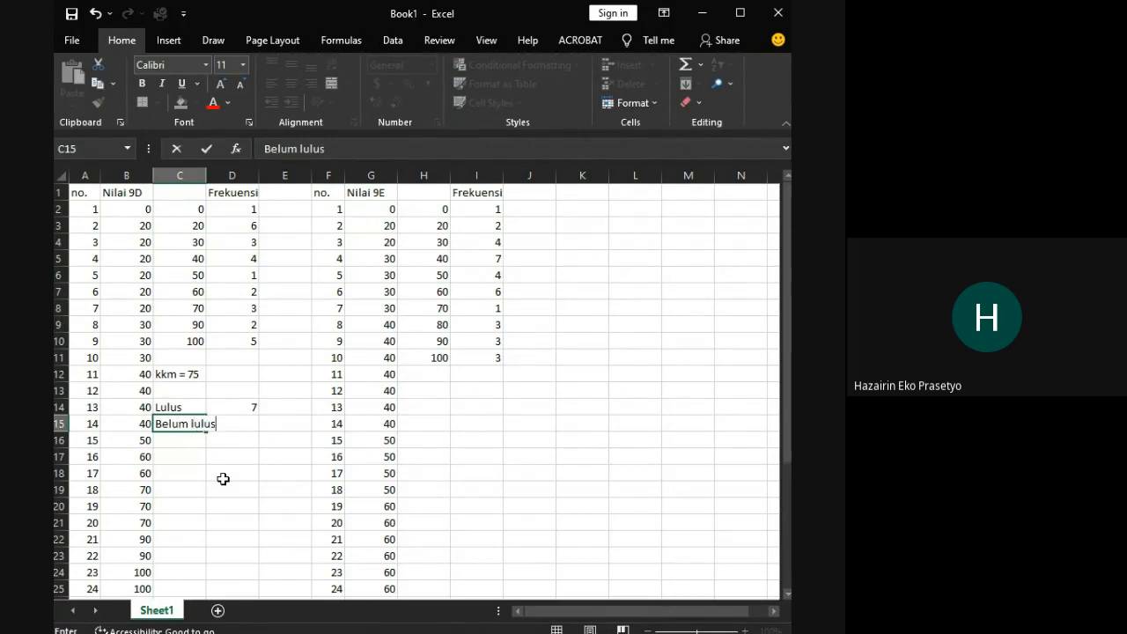
pyautogui.hotkey('alt', 'Tab')
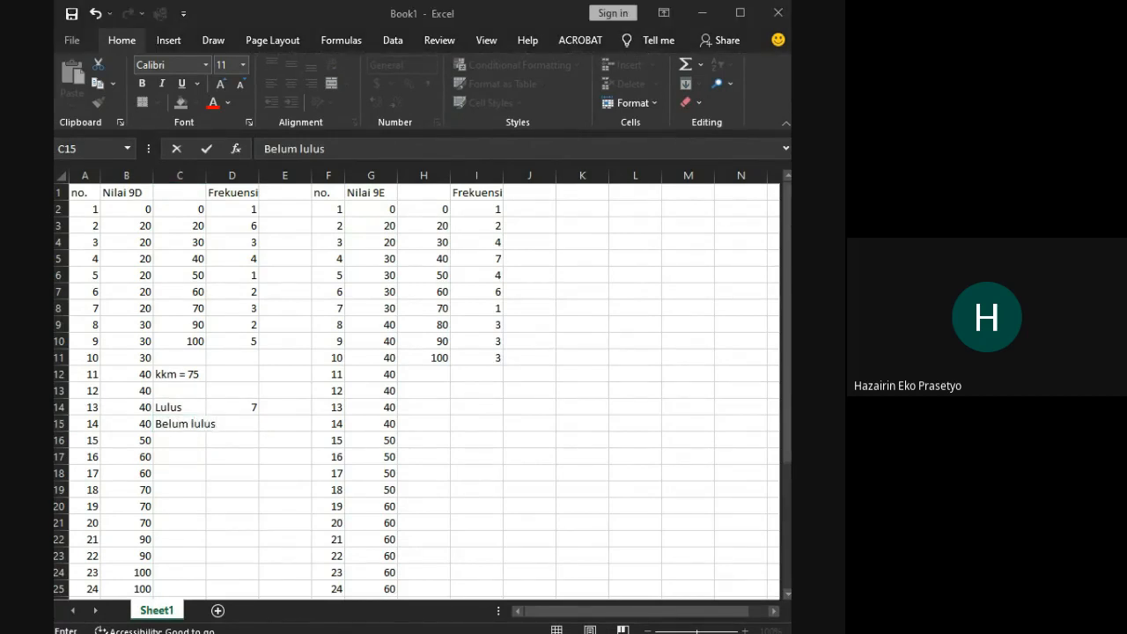
pyautogui.hotkey('alt', 'Tab')
pyautogui.press('Tab')
pyautogui.write('20')
pyautogui.click(278, 452)
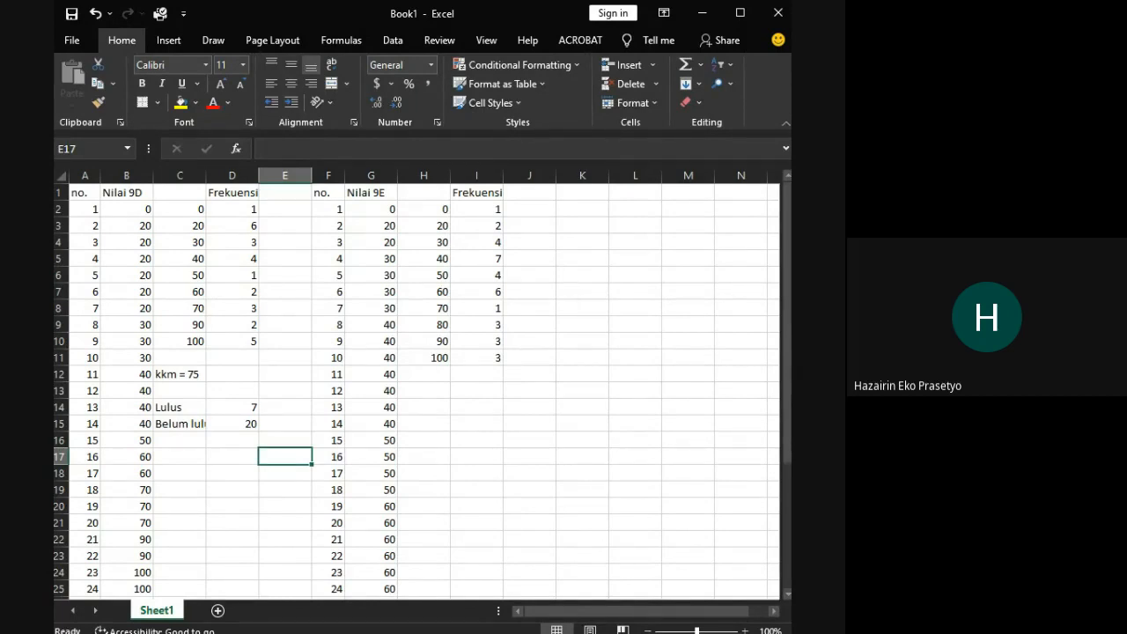
pyautogui.hotkey('alt', 'Tab')
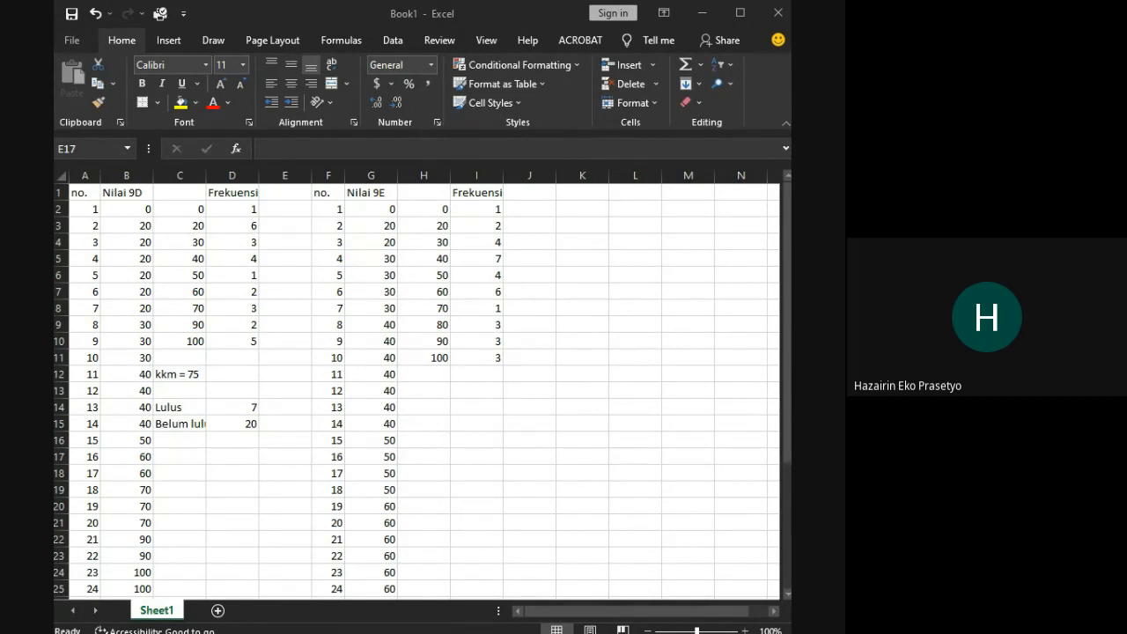
pyautogui.hotkey('alt', 'Tab')
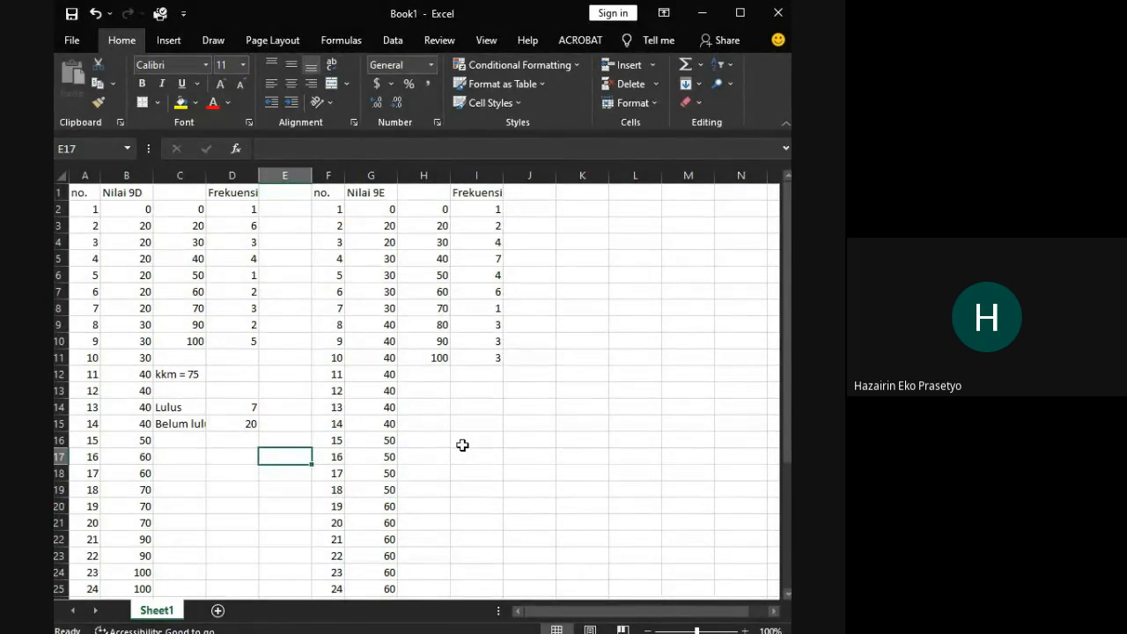
pyautogui.click(194, 632)
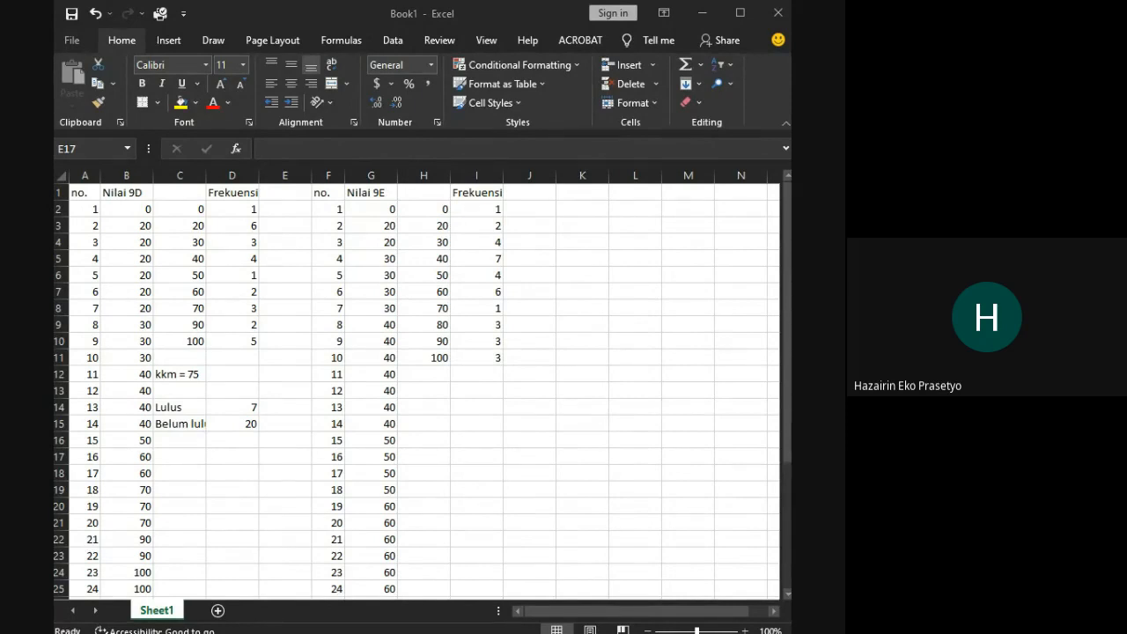
pyautogui.hotkey('alt', 'Tab')
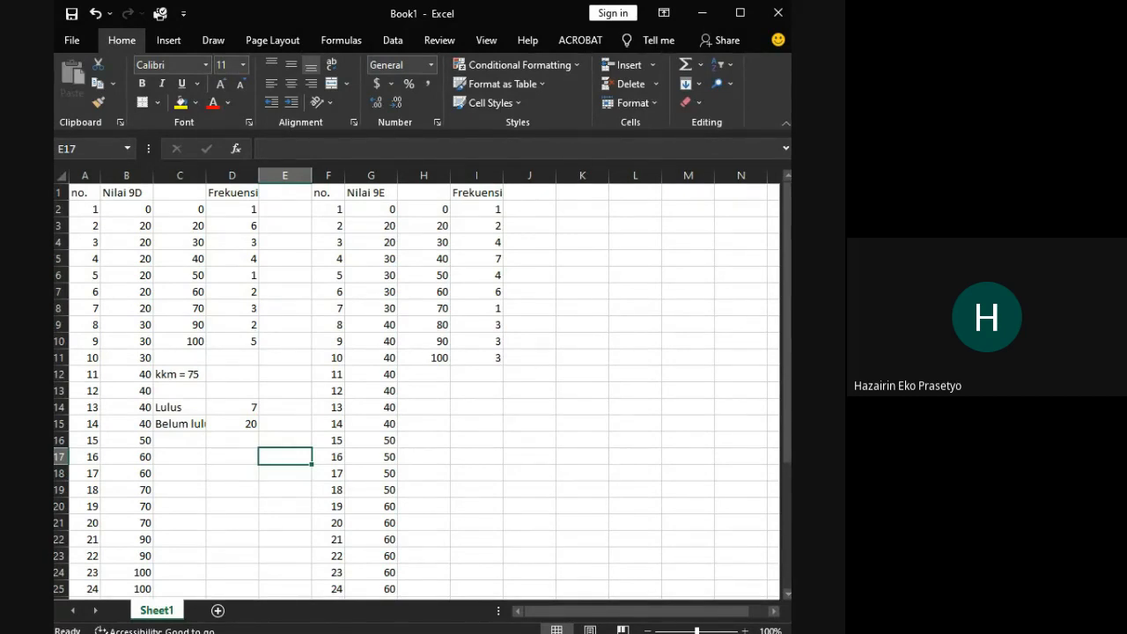
pyautogui.hotkey('alt', 'Tab')
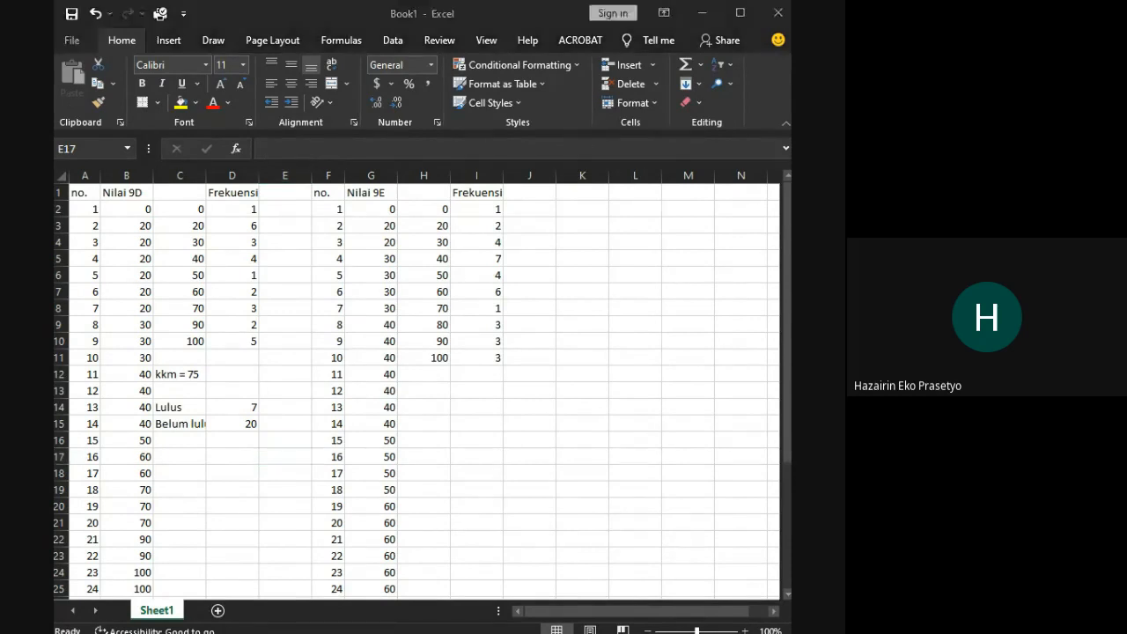
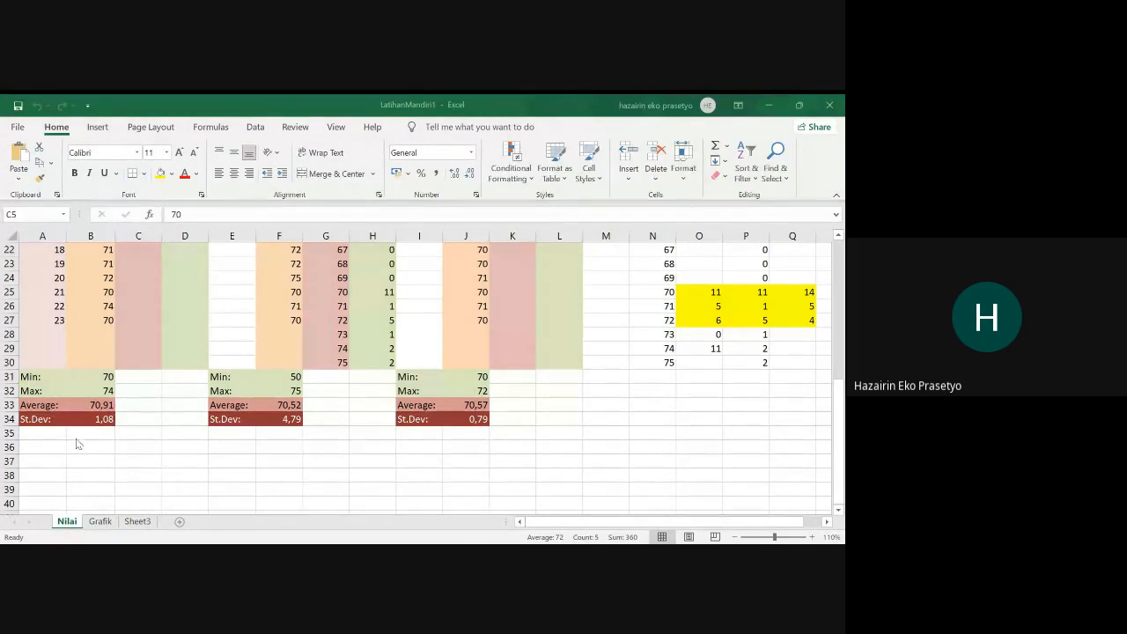
# Step: Inspect the function arguments of the STDEV formula in B34 on the Nilai sheet, leaving the formula as it is
pyautogui.click(99, 419)
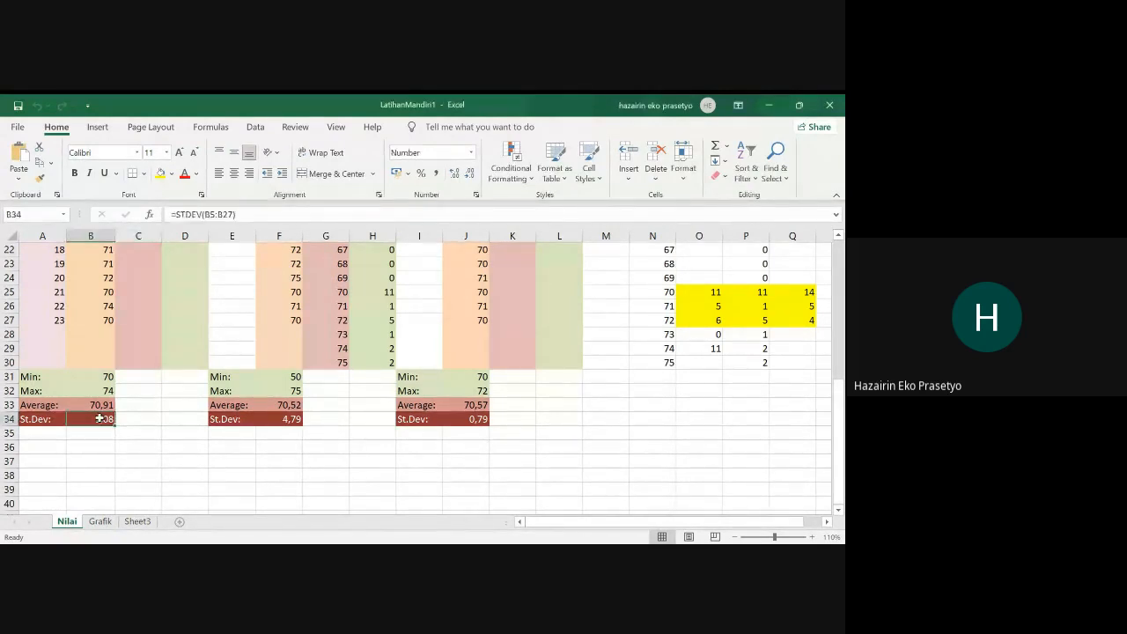
pyautogui.click(727, 147)
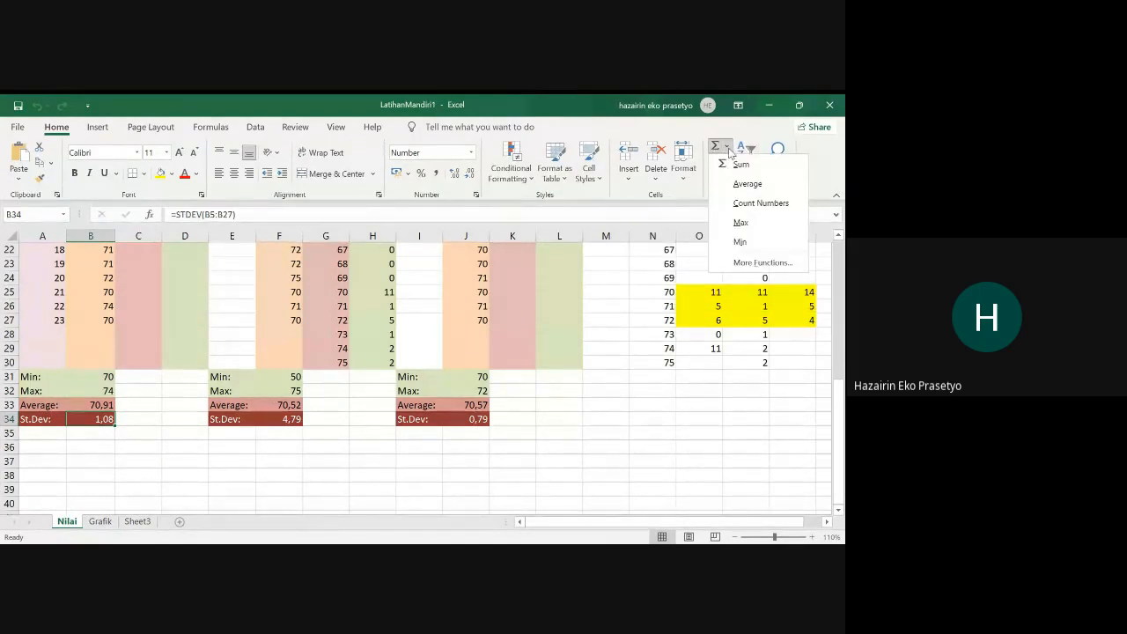
pyautogui.click(741, 262)
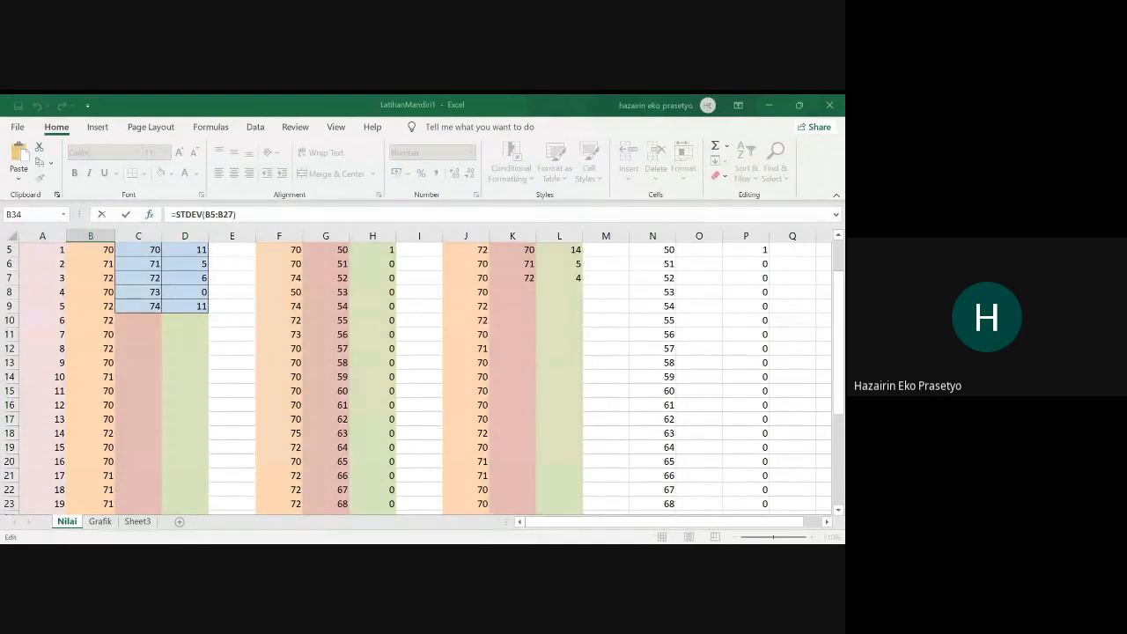
pyautogui.click(637, 383)
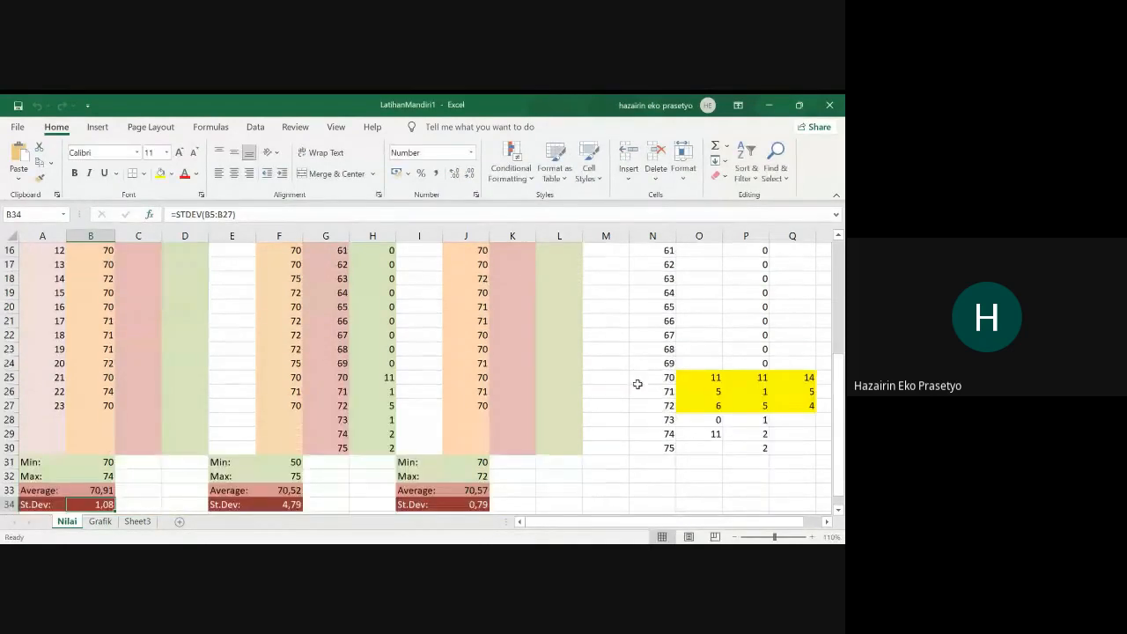
pyautogui.click(727, 148)
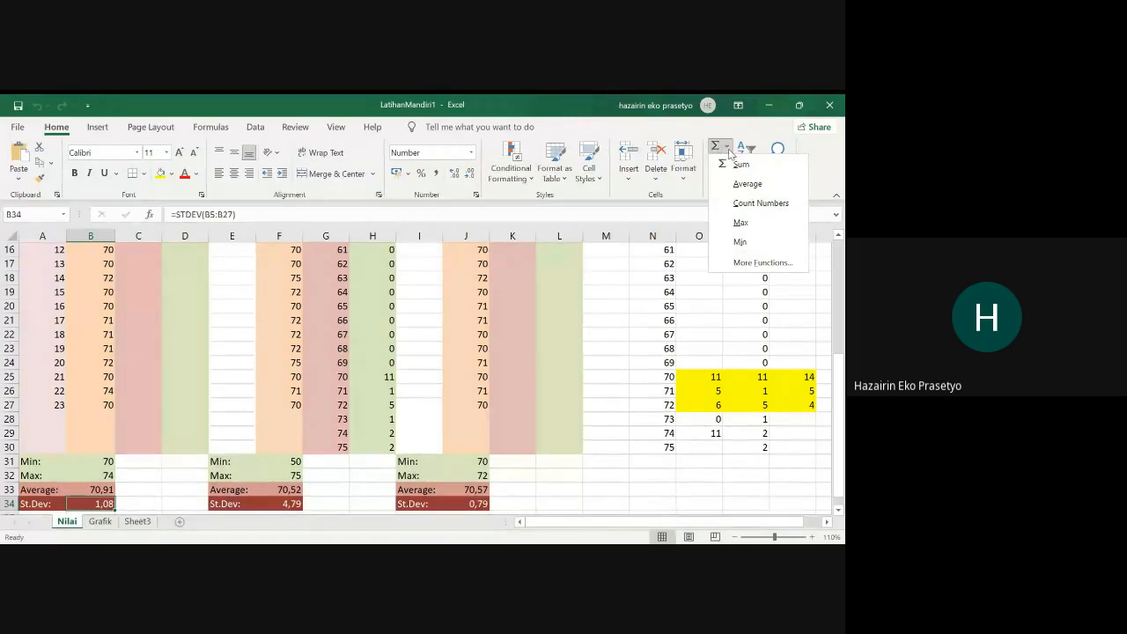
pyautogui.click(742, 263)
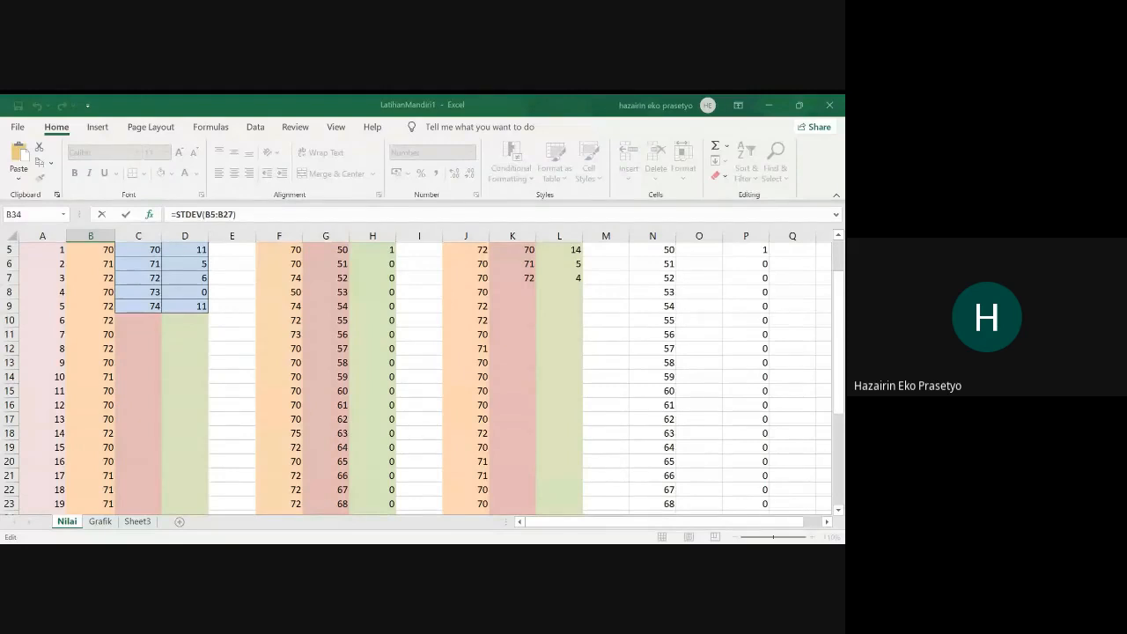
pyautogui.press('Escape')
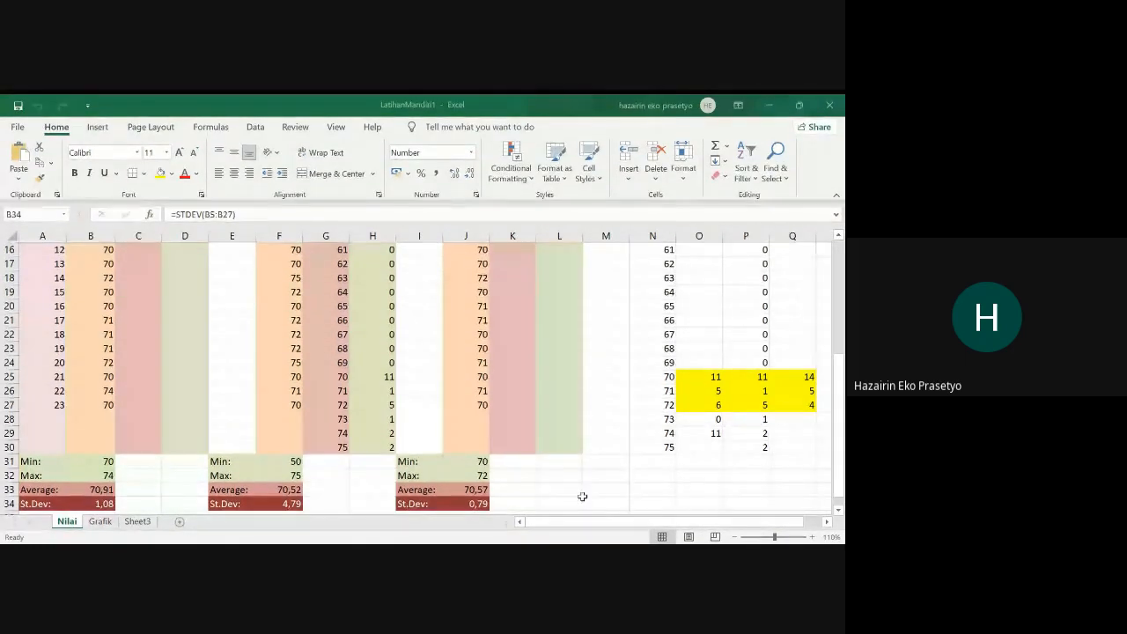
# Step: Enter the formula =AVERAGE(B33+F33+J33) in K33, combining the UH, PTS and PAS averages
pyautogui.click(522, 490)
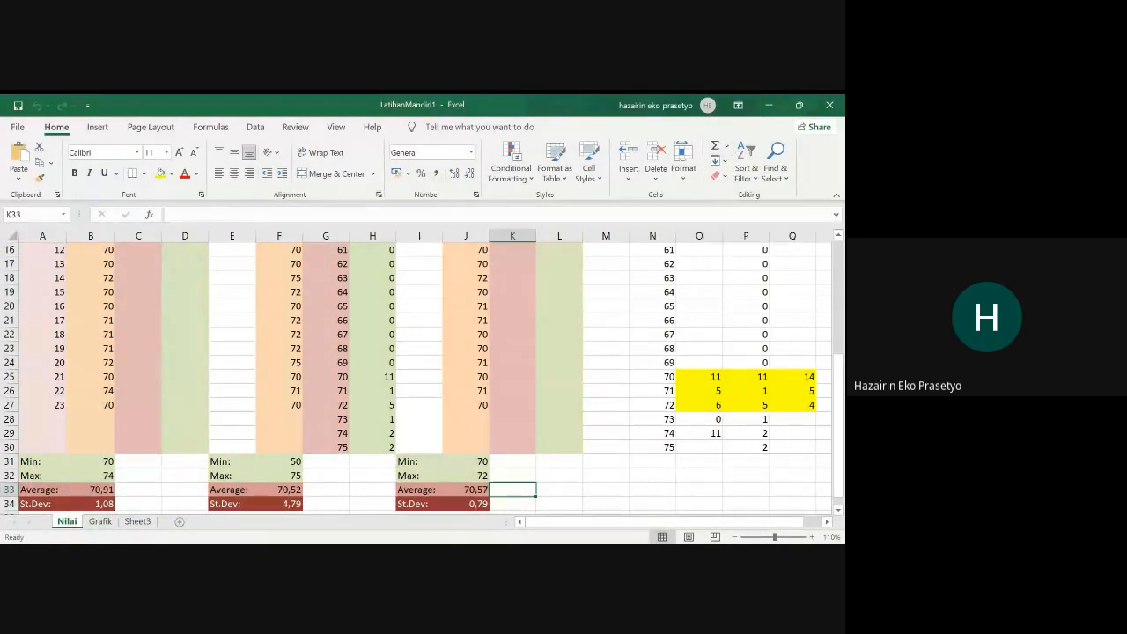
pyautogui.write('=ave')
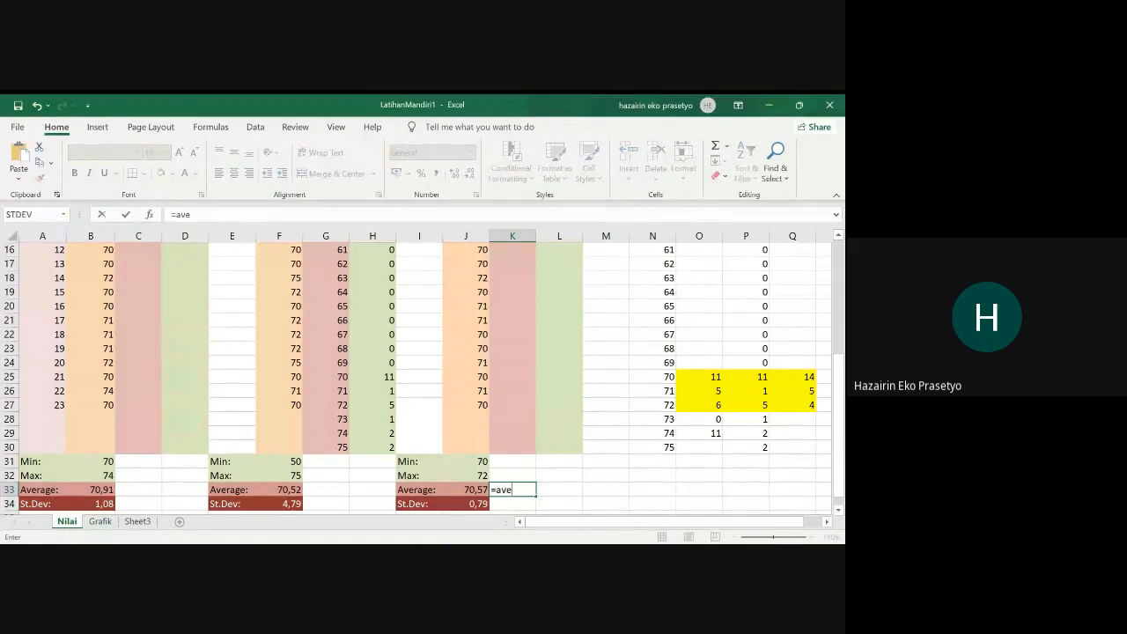
pyautogui.write('rage(')
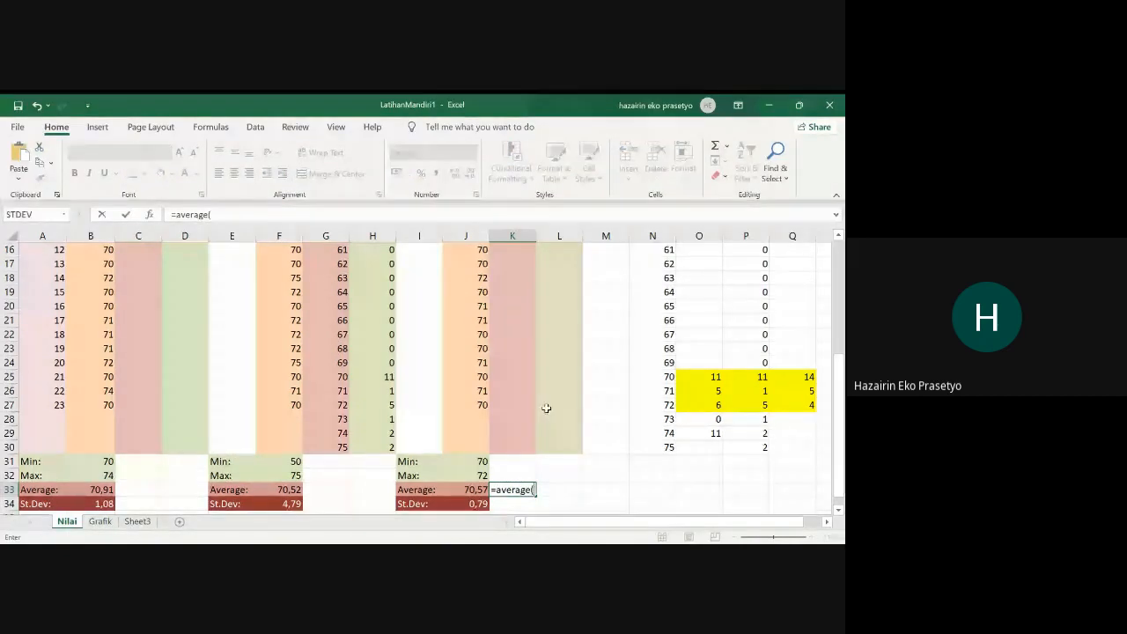
pyautogui.click(97, 491)
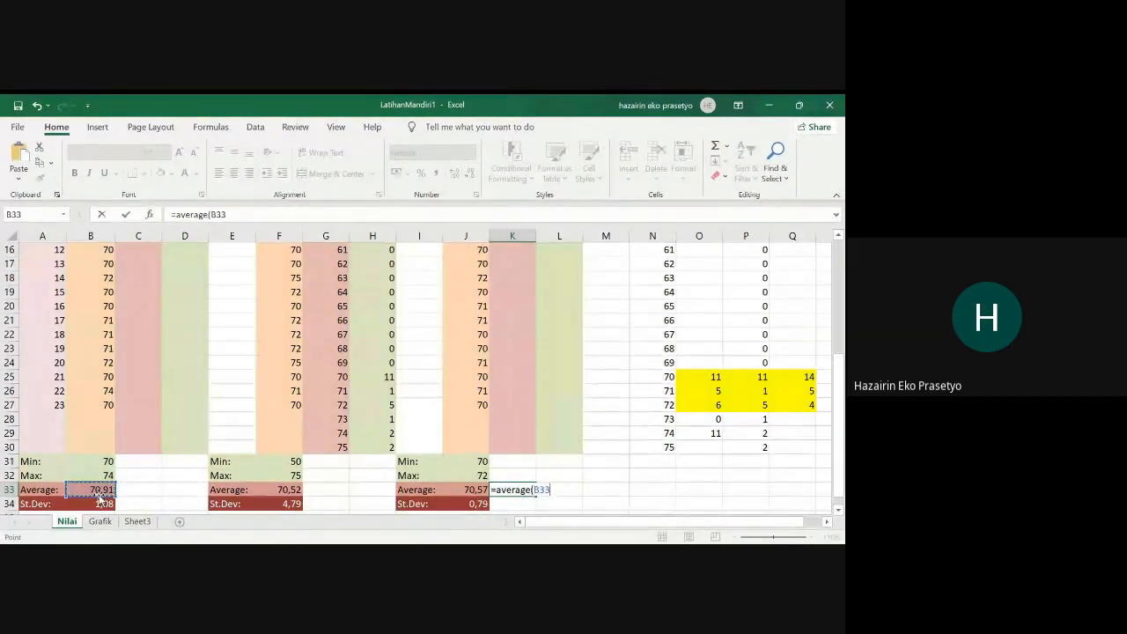
pyautogui.write('+')
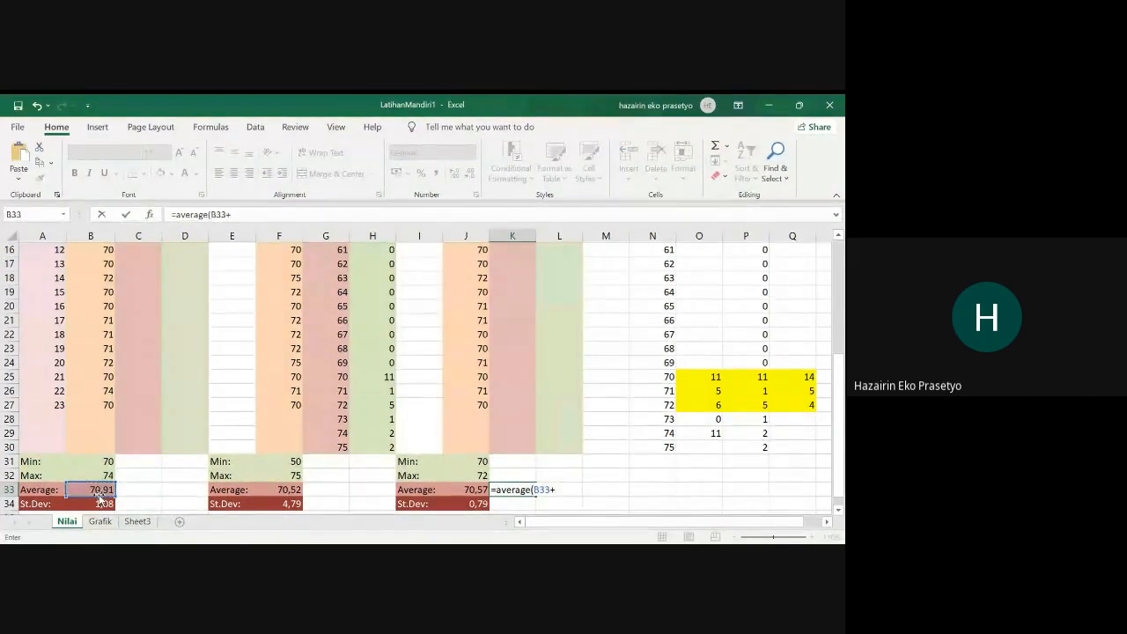
pyautogui.click(290, 493)
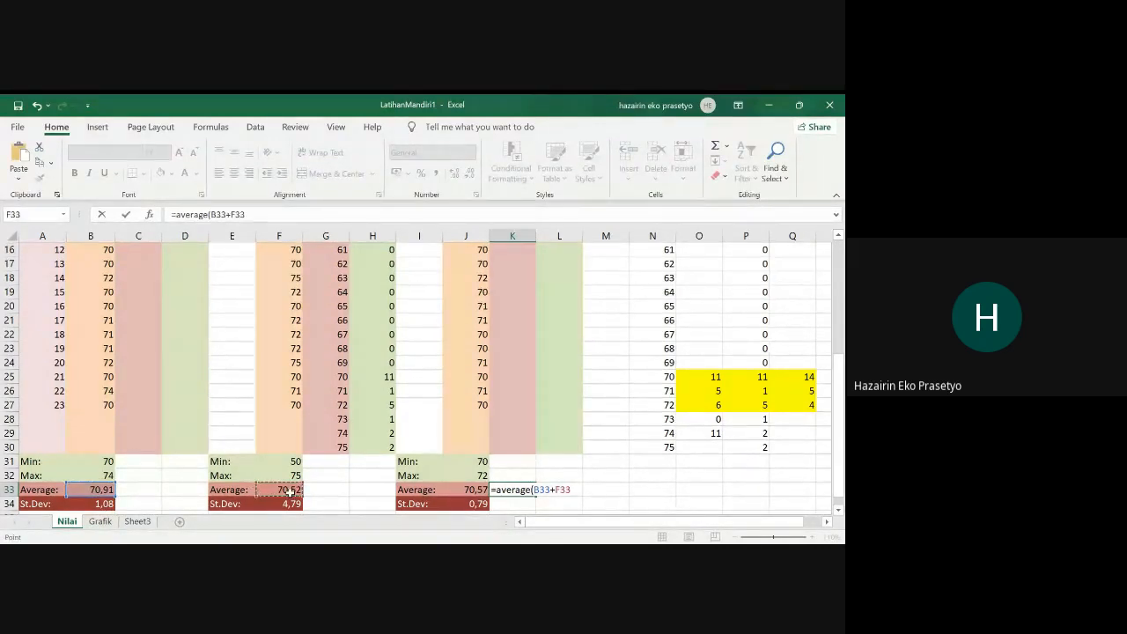
pyautogui.write('+')
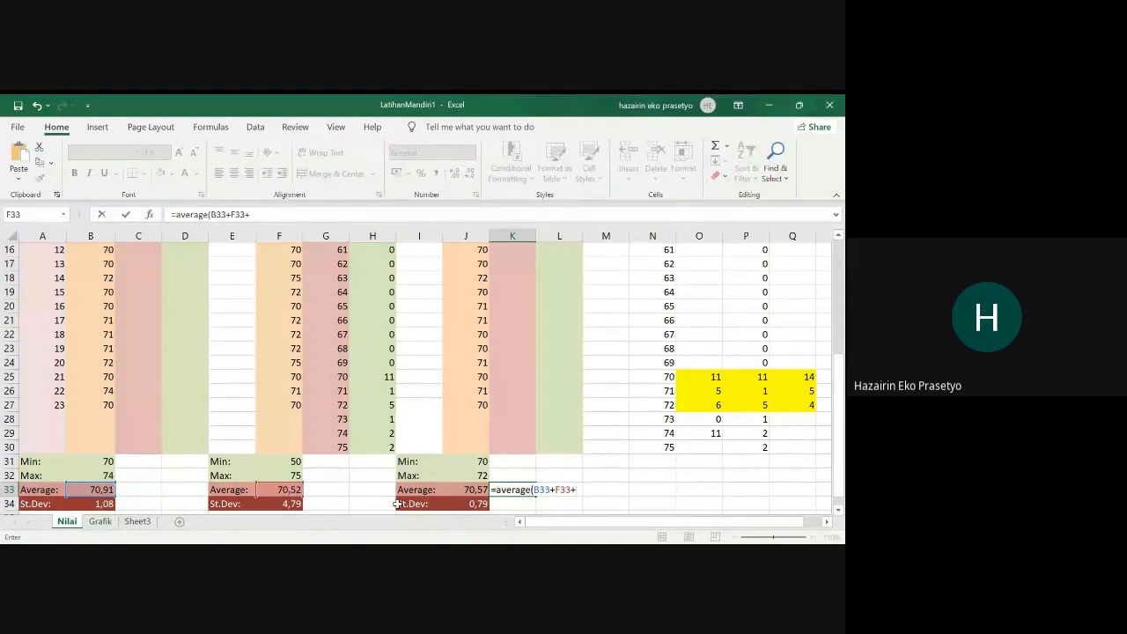
pyautogui.click(461, 498)
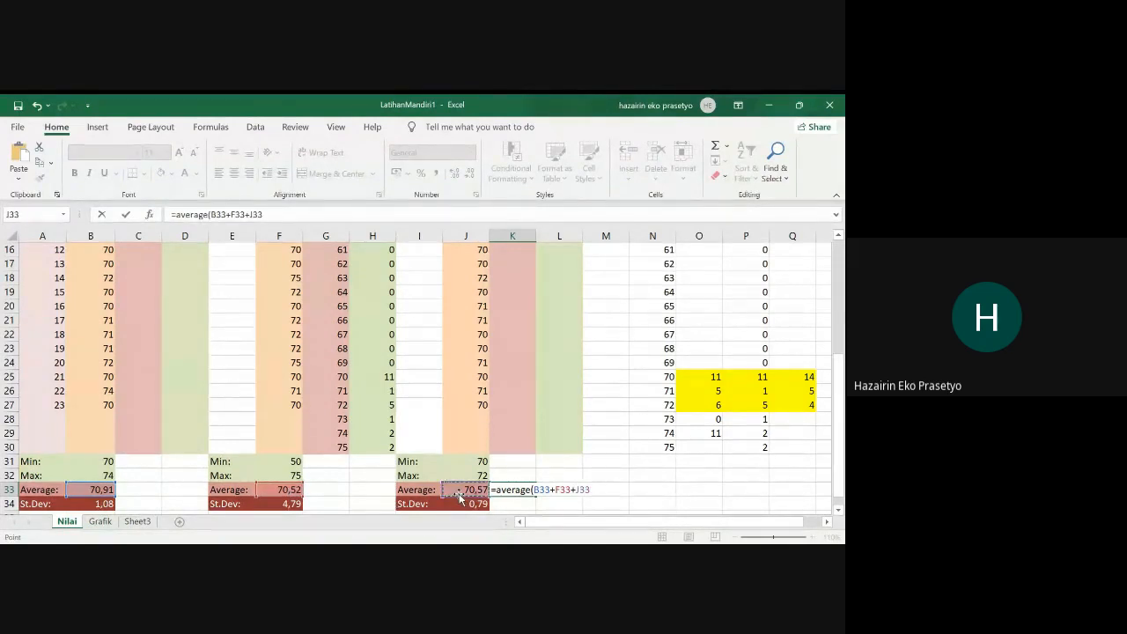
pyautogui.press('Return')
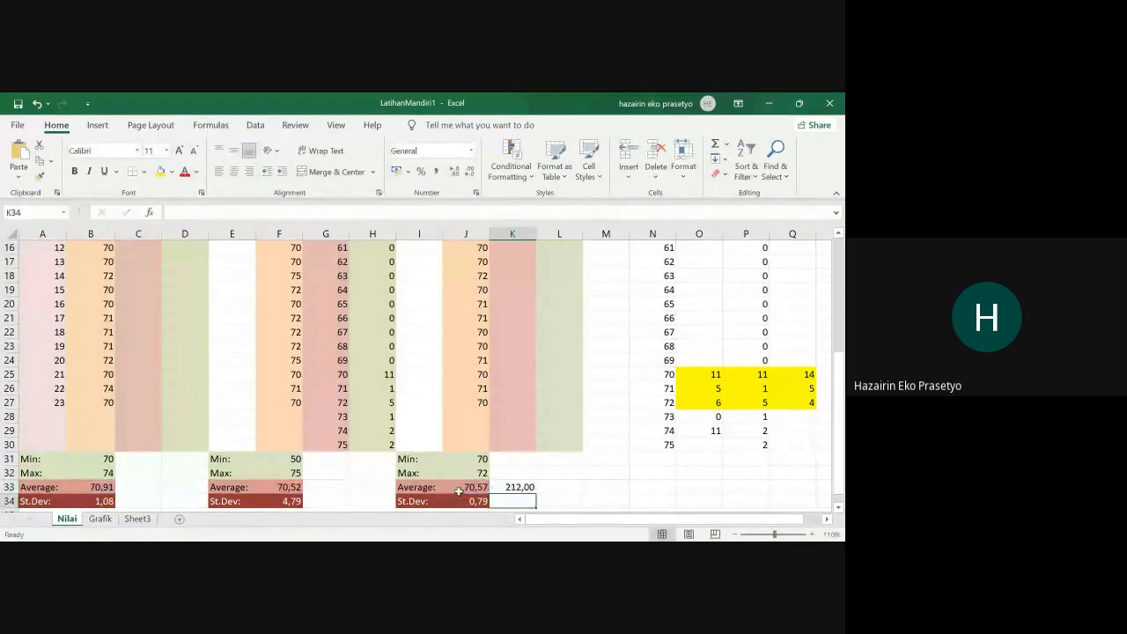
# Step: Append /3 to the AVERAGE formula in K33 to divide the summed averages by three
pyautogui.click(518, 486)
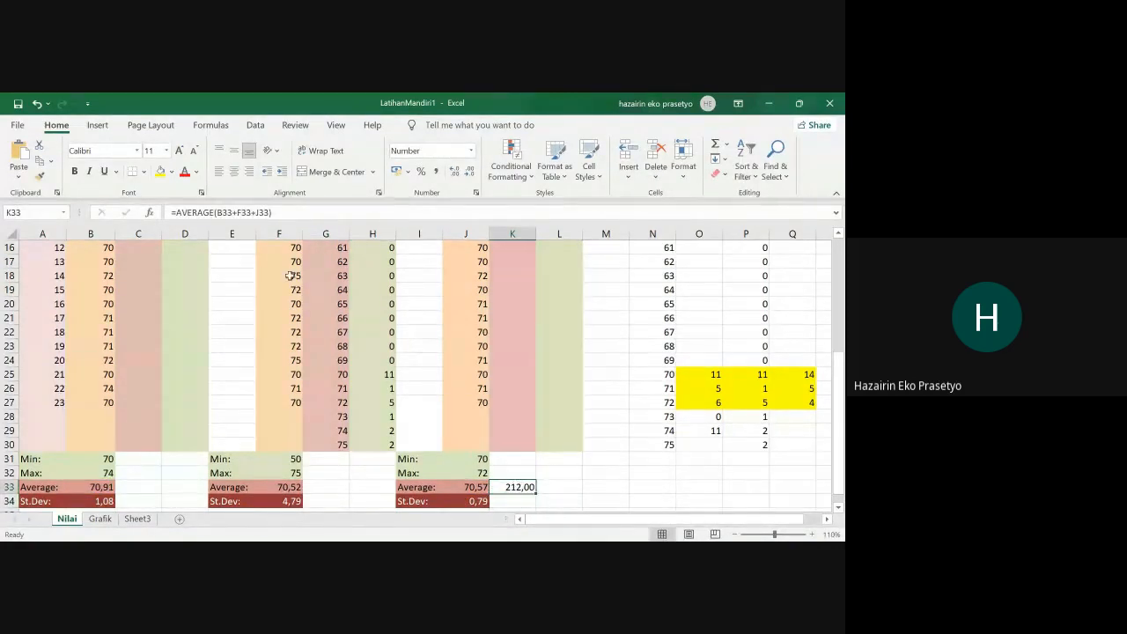
pyautogui.click(273, 214)
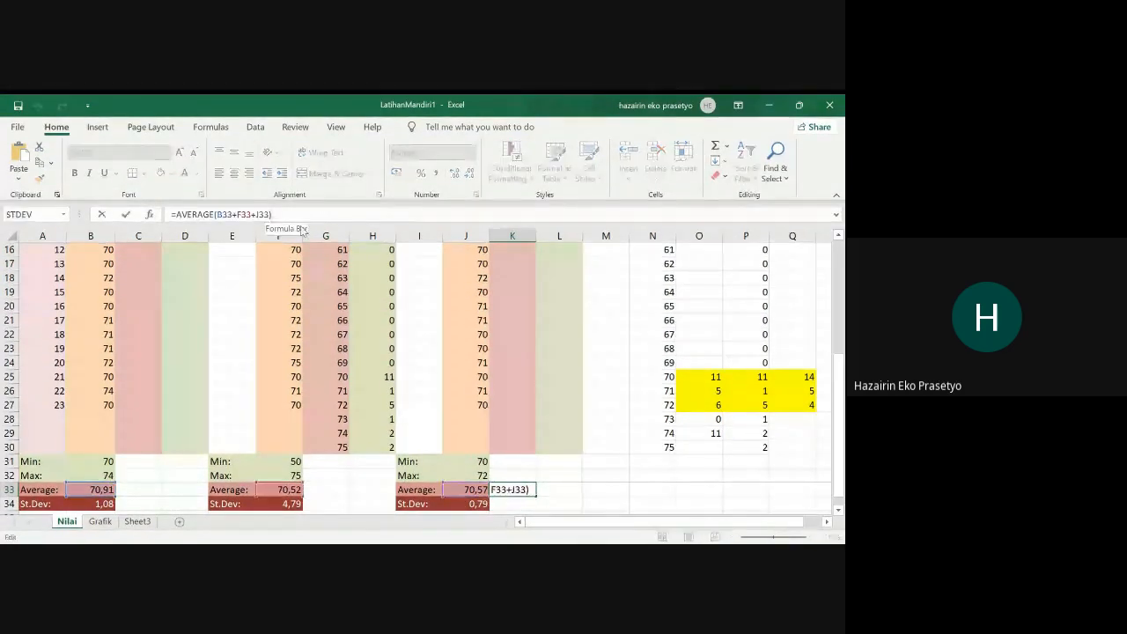
pyautogui.write('/3')
pyautogui.press('Return')
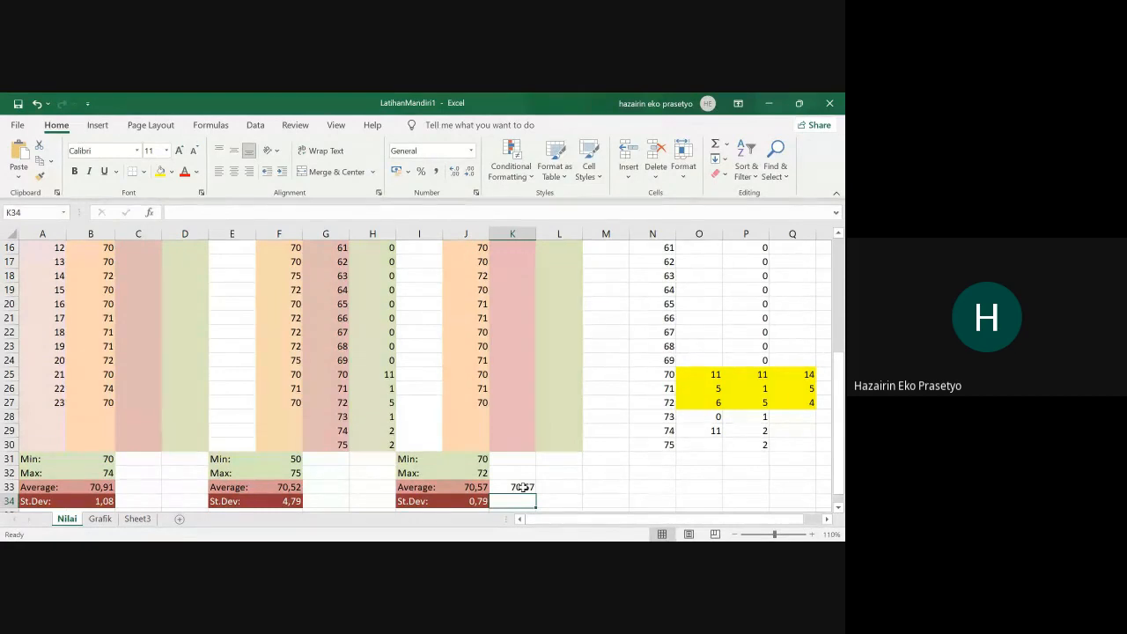
# Step: Write the grade boundary rule "A=Average+3.SD" as text in M33
pyautogui.click(599, 487)
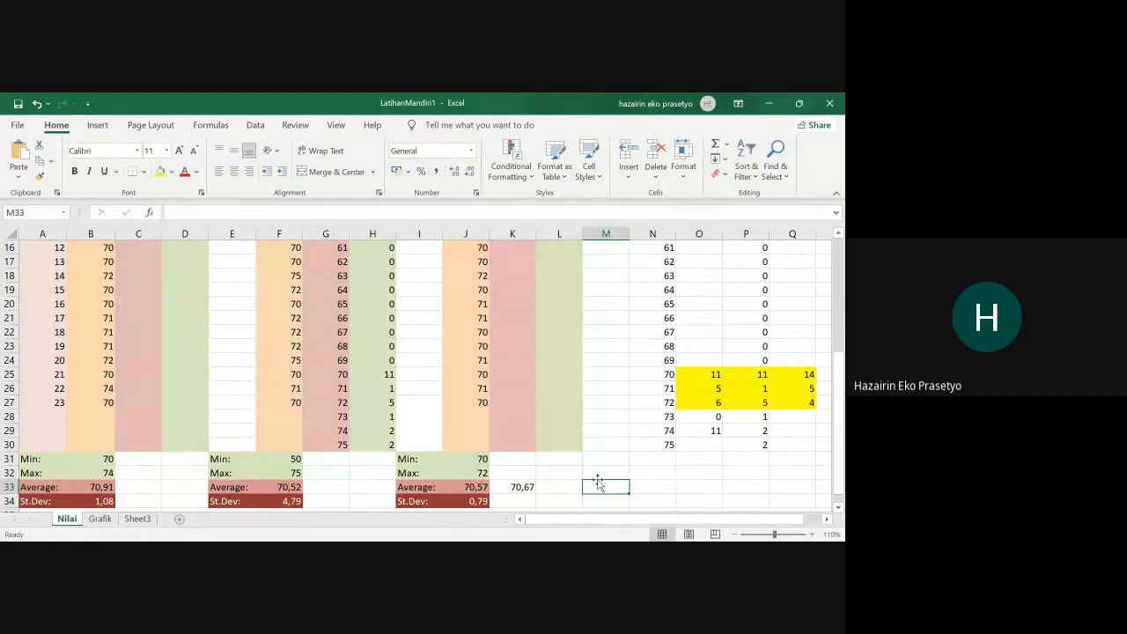
pyautogui.write('A=')
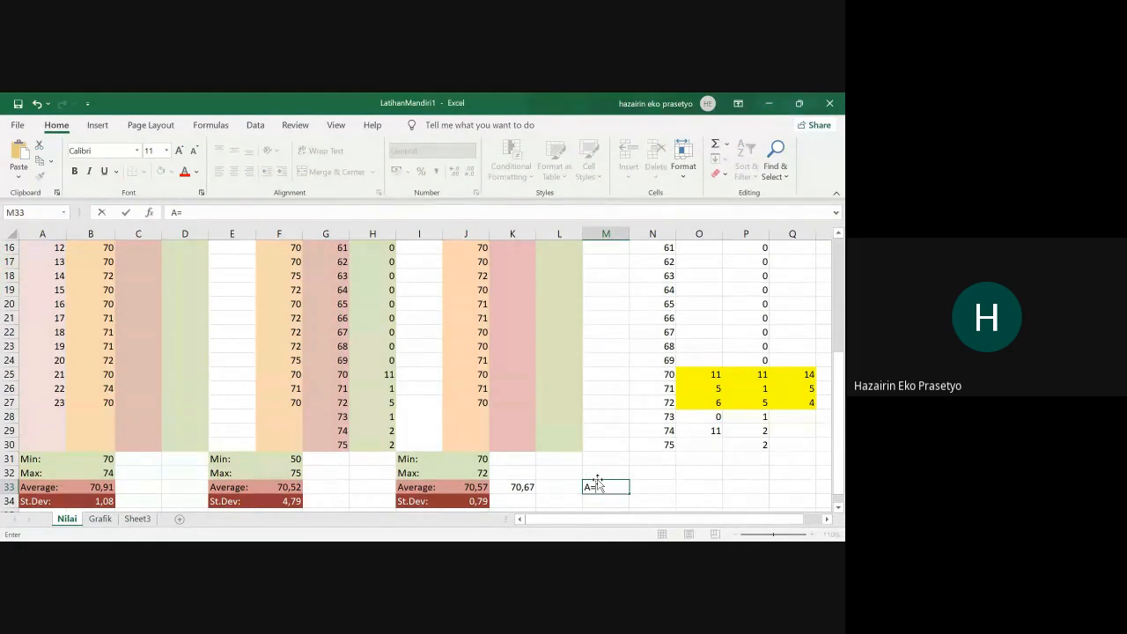
pyautogui.write('ge+3.SD')
pyautogui.press('Return')
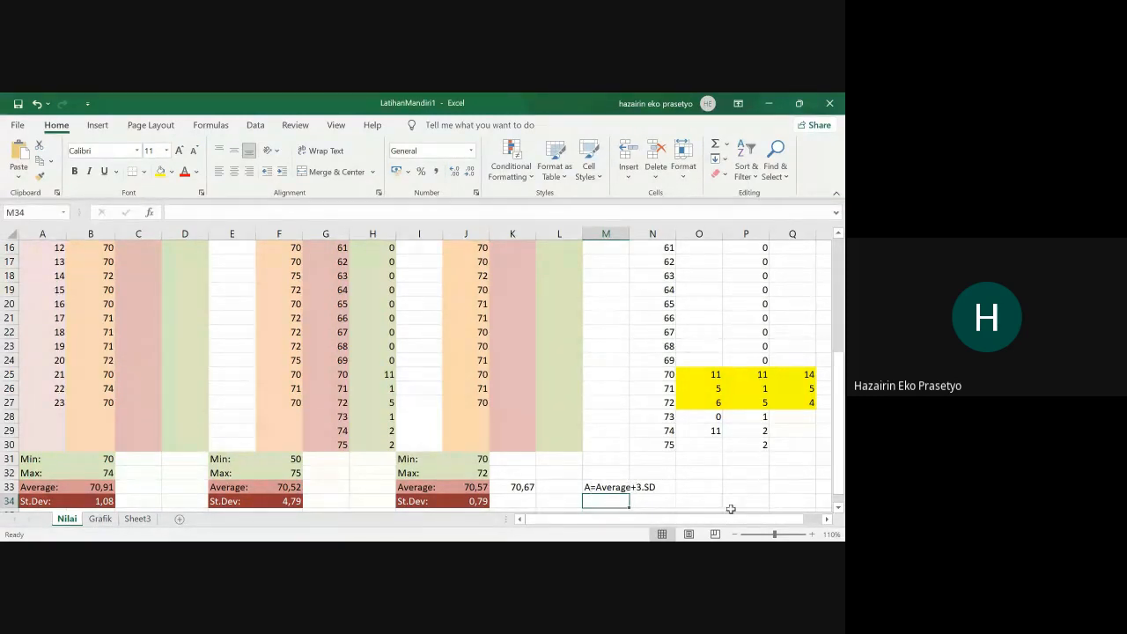
# Step: Write the worked expression 70,67+3(0.79) as plain text in M34, without a leading equals sign
pyautogui.write('70,67')
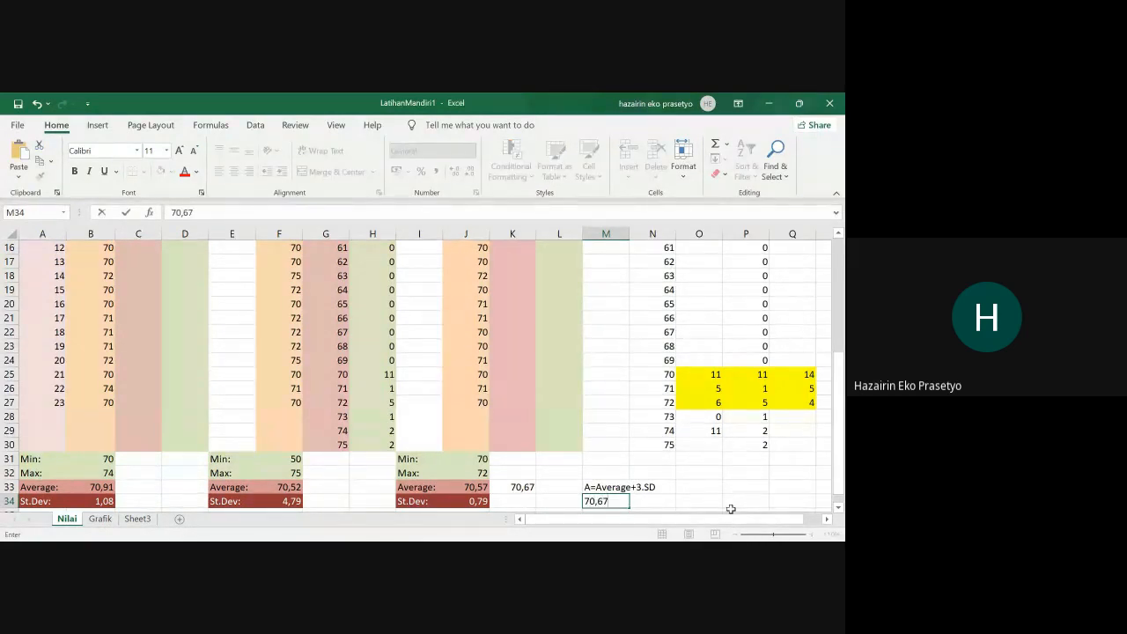
pyautogui.write('+3(0.79')
pyautogui.press('Home')
pyautogui.write('=')
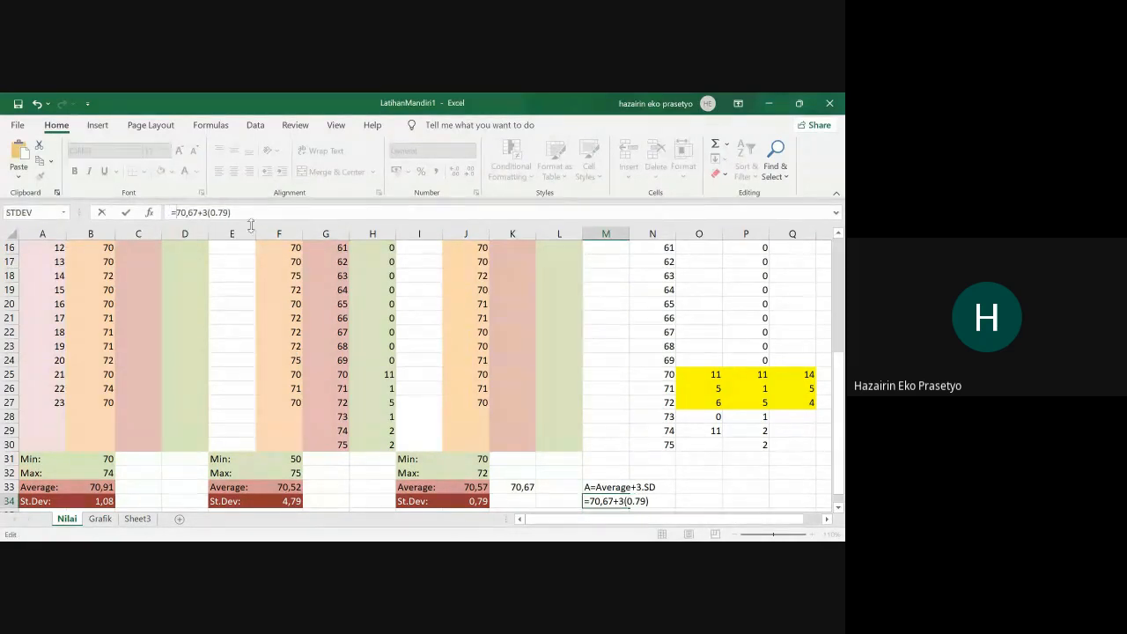
pyautogui.press('Return')
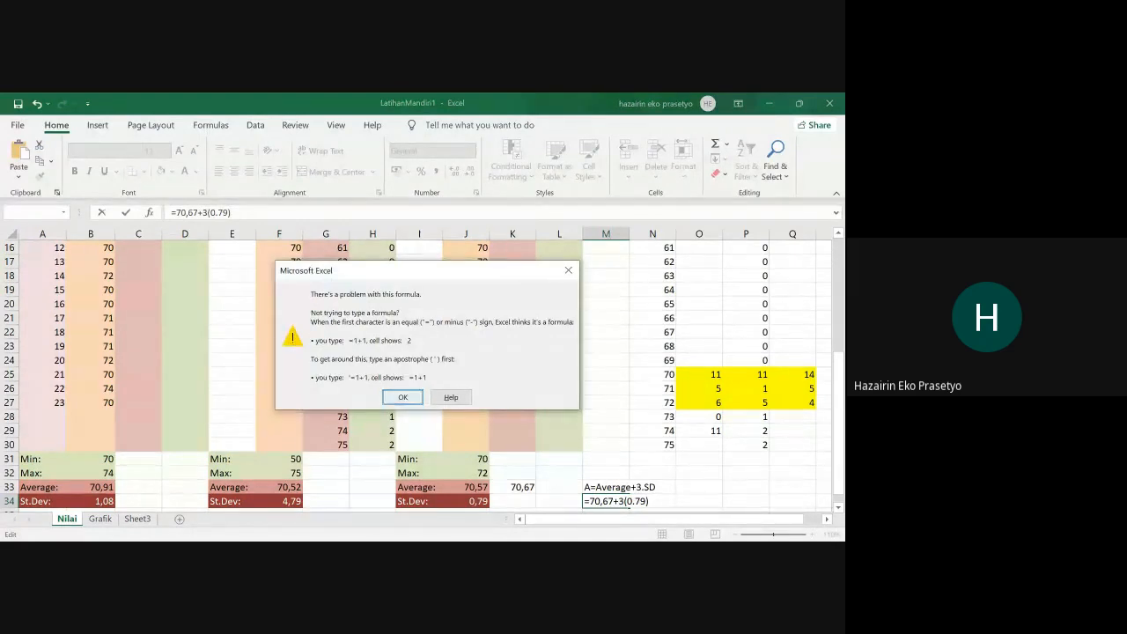
pyautogui.click(402, 397)
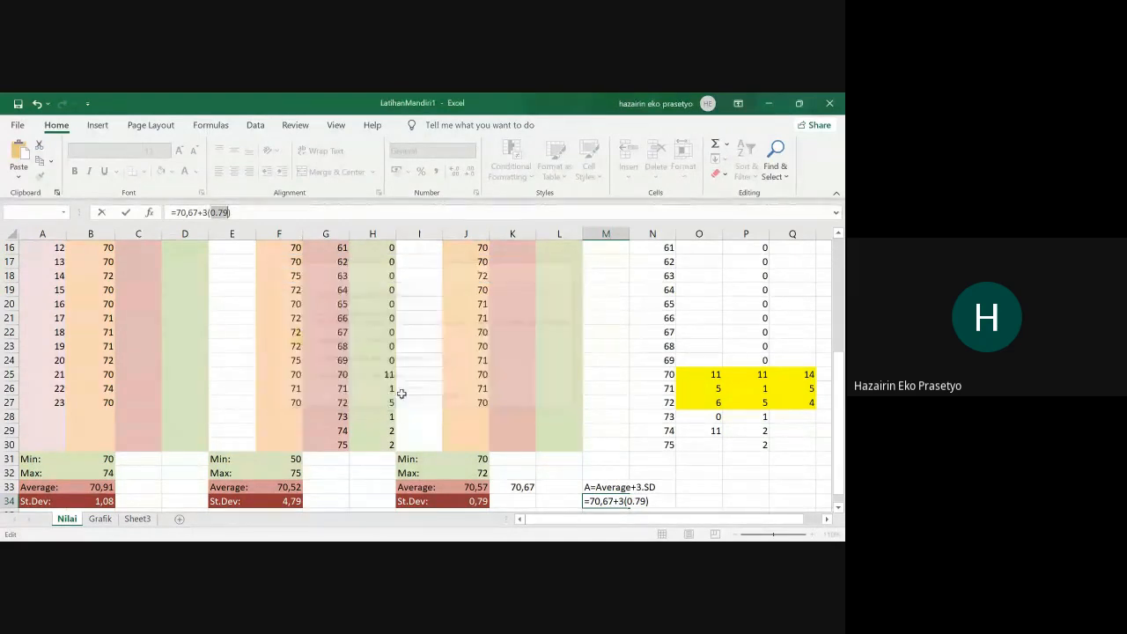
pyautogui.click(179, 212)
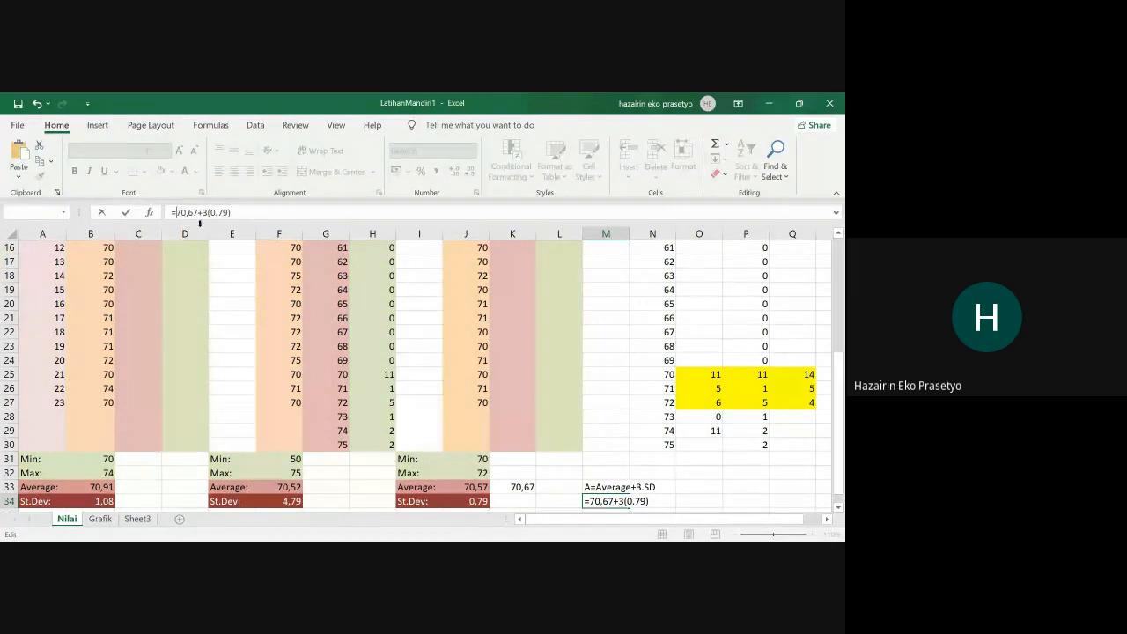
pyautogui.press('BackSpace')
pyautogui.press('Return')
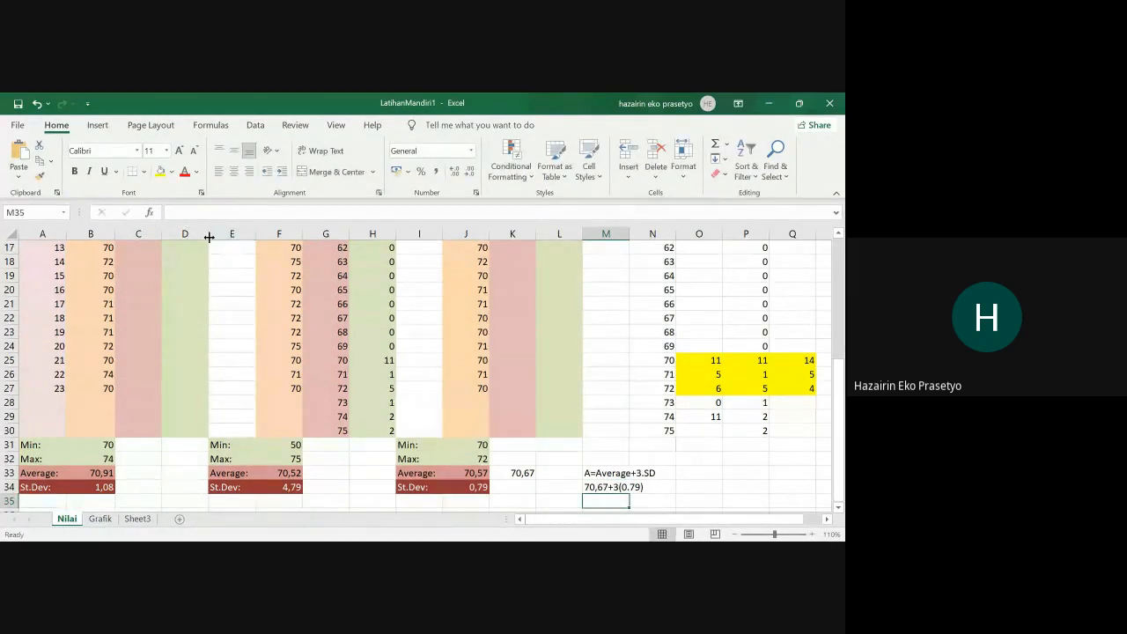
pyautogui.click(598, 485)
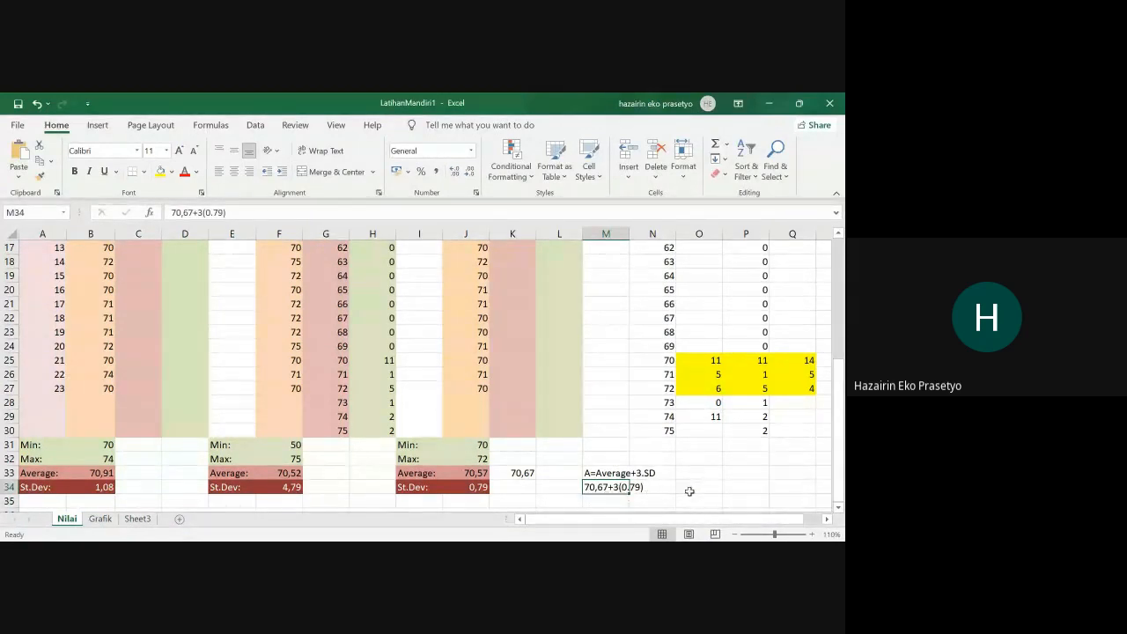
# Step: Calculate the A boundary in M35 with the formula =K33+(3*J34)
pyautogui.click(594, 502)
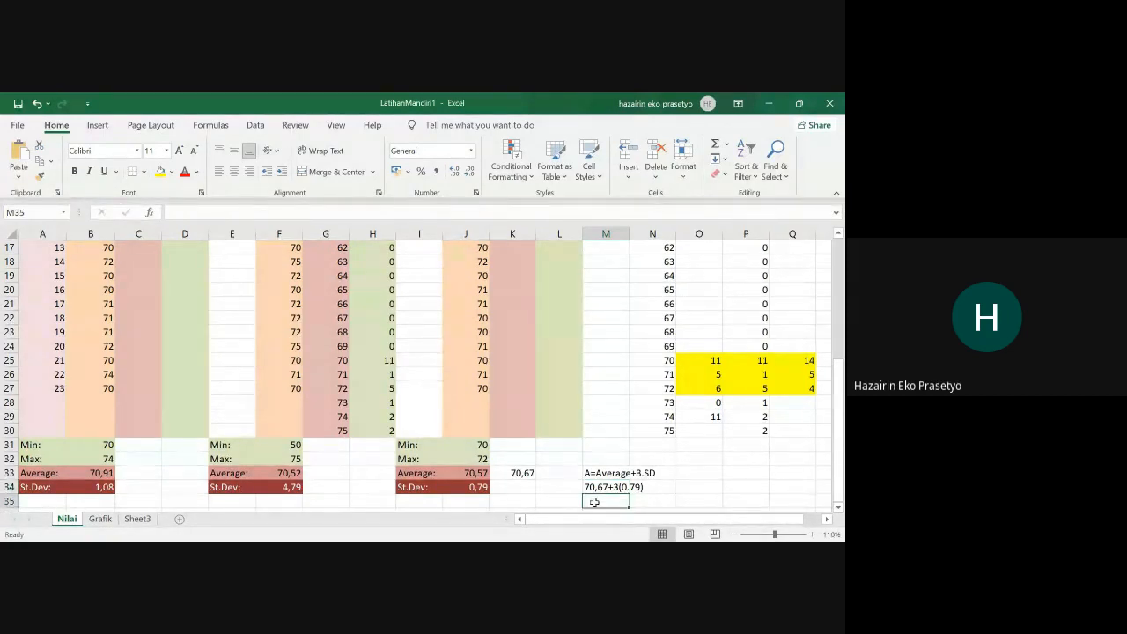
pyautogui.write('=')
pyautogui.click(516, 473)
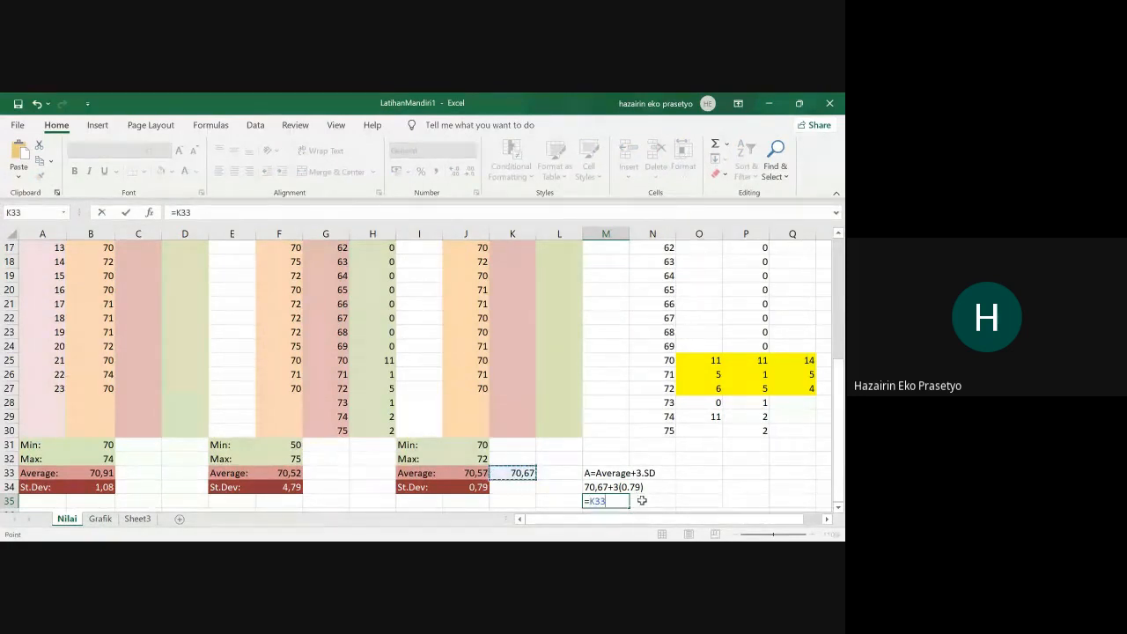
pyautogui.write('+3')
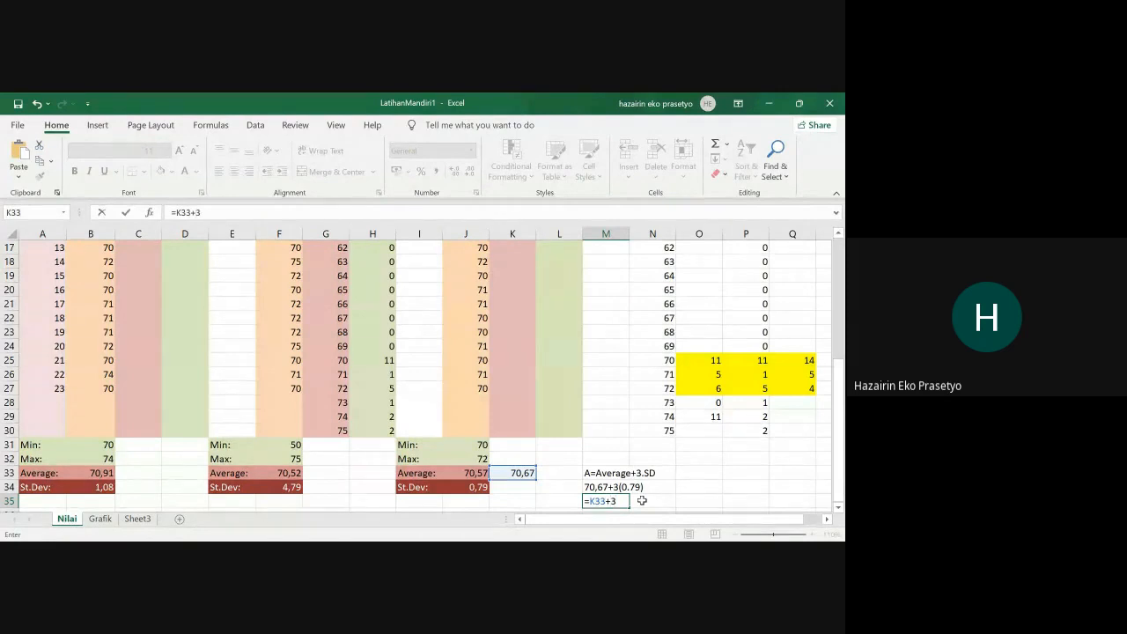
pyautogui.write('*')
pyautogui.click(474, 490)
pyautogui.click(194, 213)
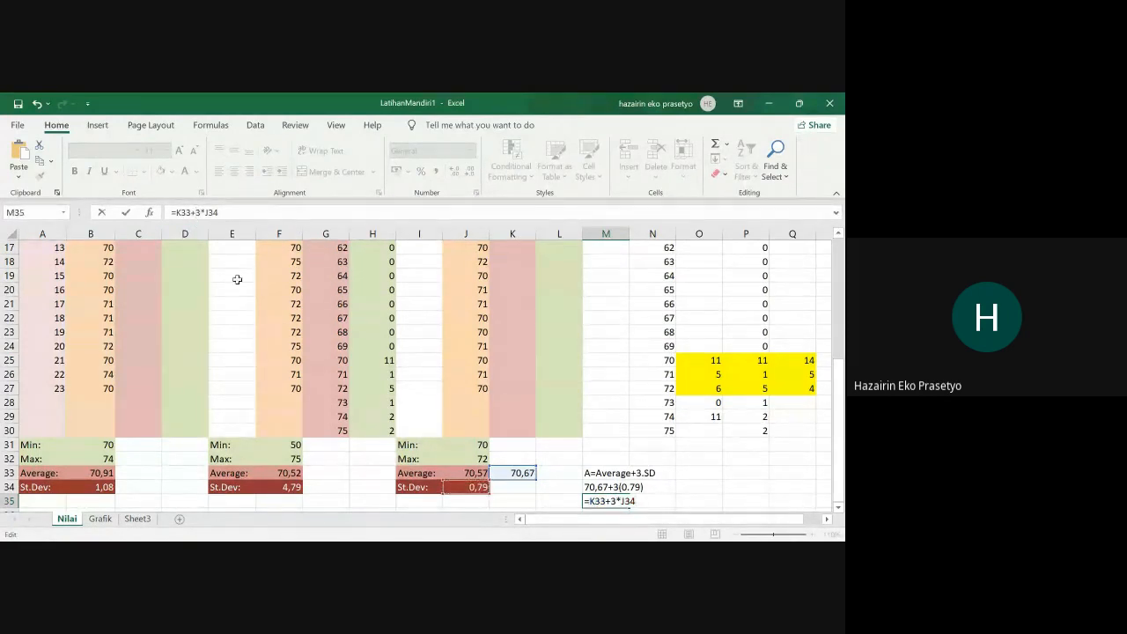
pyautogui.write('(')
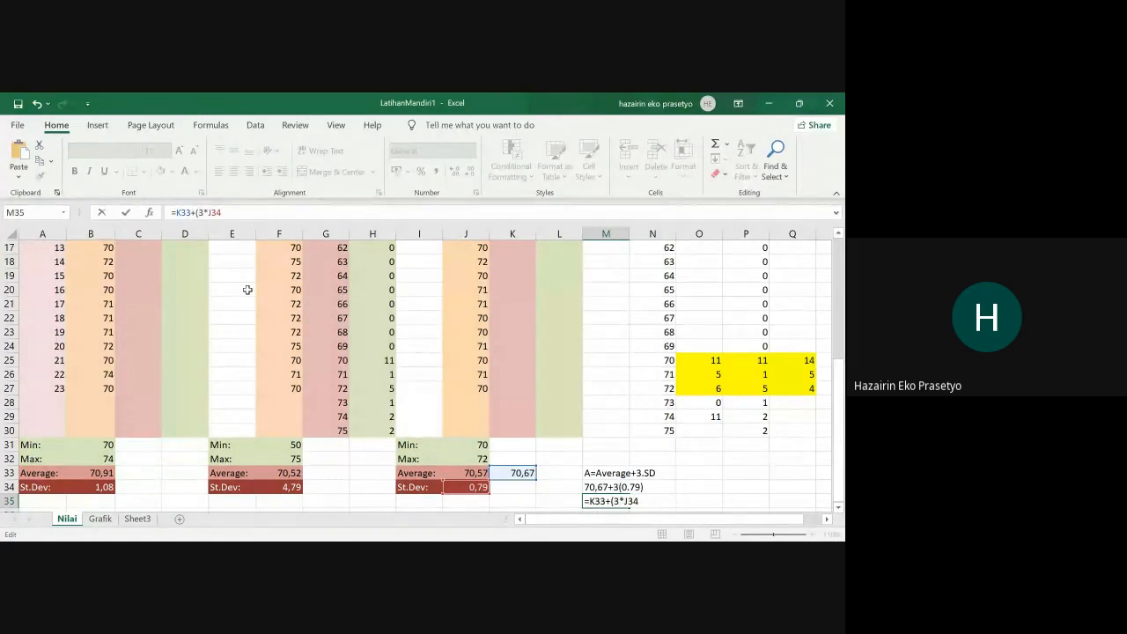
pyautogui.click(239, 215)
pyautogui.press('Return')
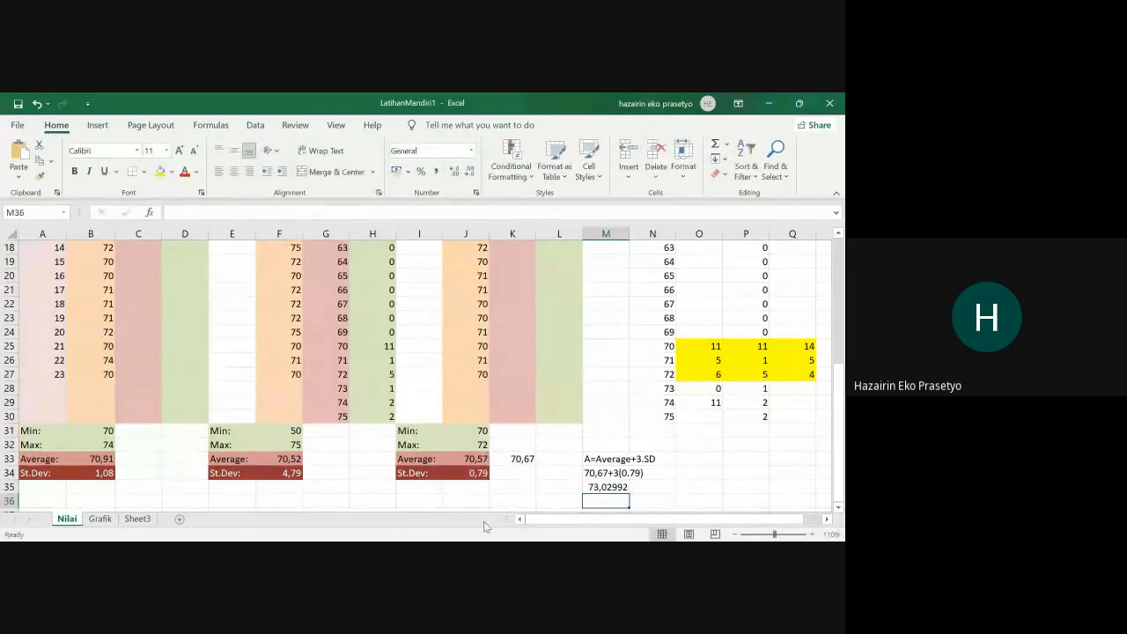
# Step: Format the A boundary result in M35 in comma style with two decimal places
pyautogui.click(619, 484)
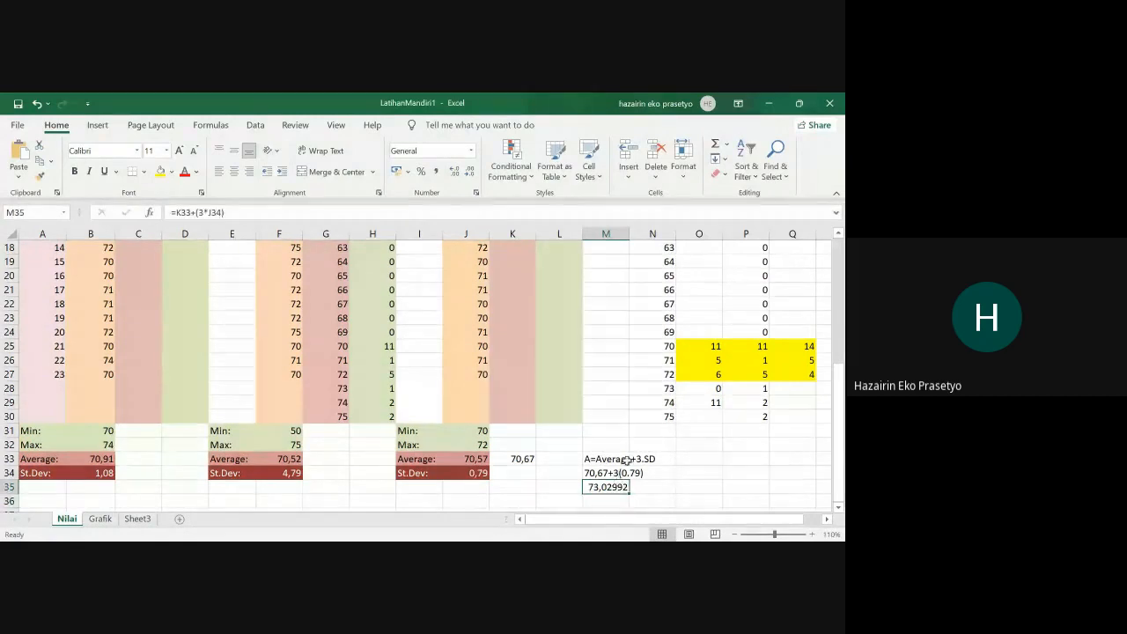
pyautogui.click(436, 172)
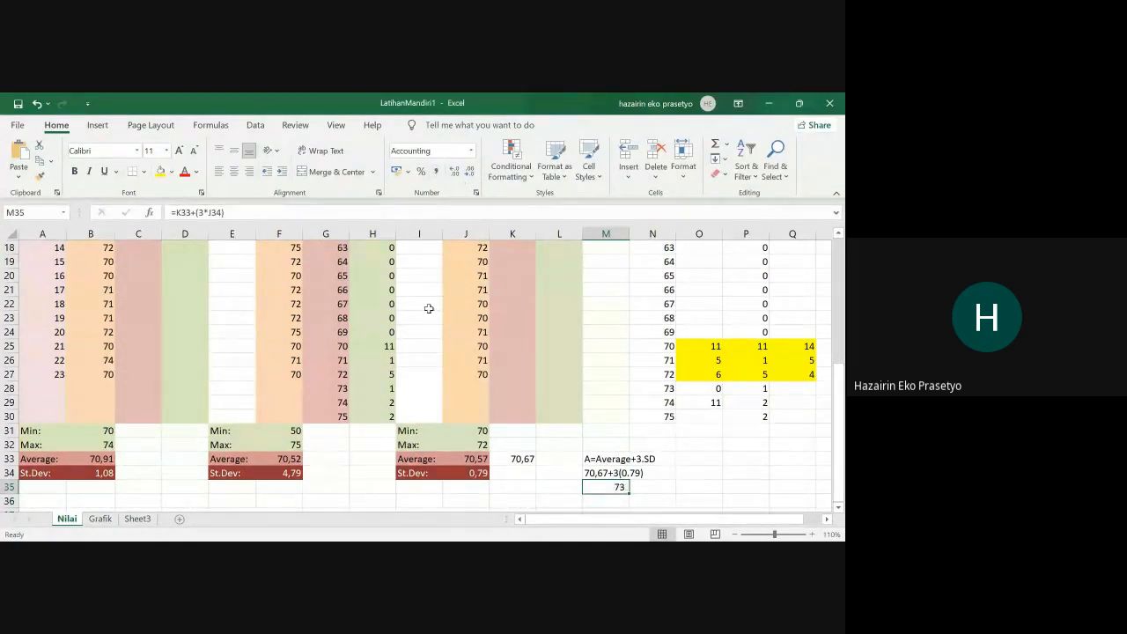
pyautogui.click(454, 171)
pyautogui.click(454, 170)
# Step: Review the UH, PTS and PAS score columns and their summary rows on the Nilai sheet
pyautogui.hotkey('alt', 'Tab')
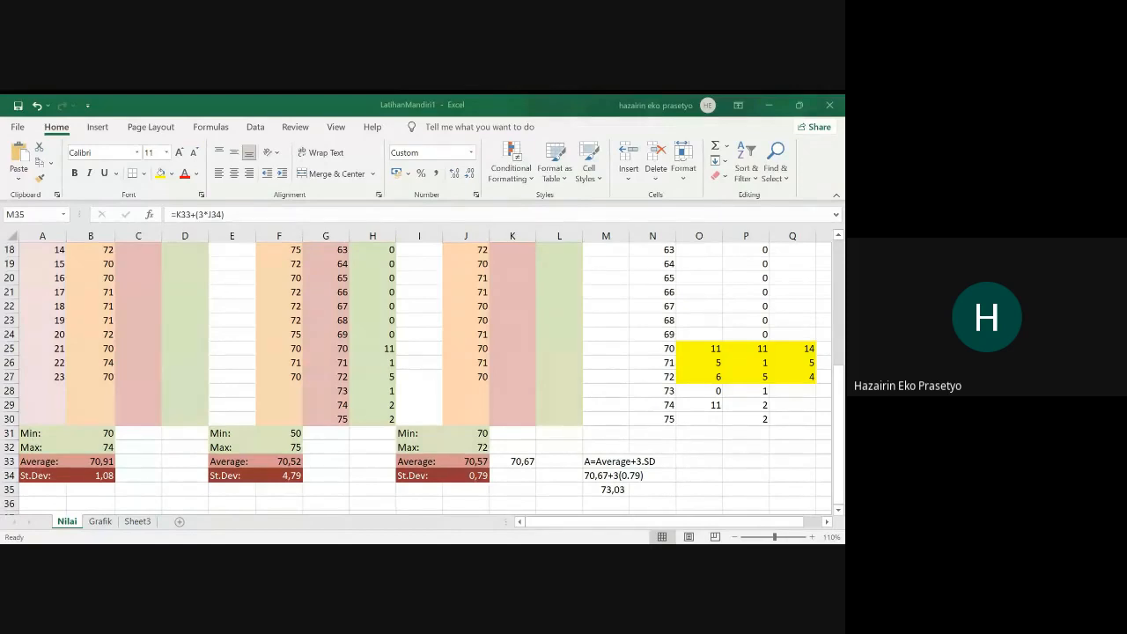
pyautogui.hotkey('alt', 'Tab')
pyautogui.scroll(4, 506, 418)
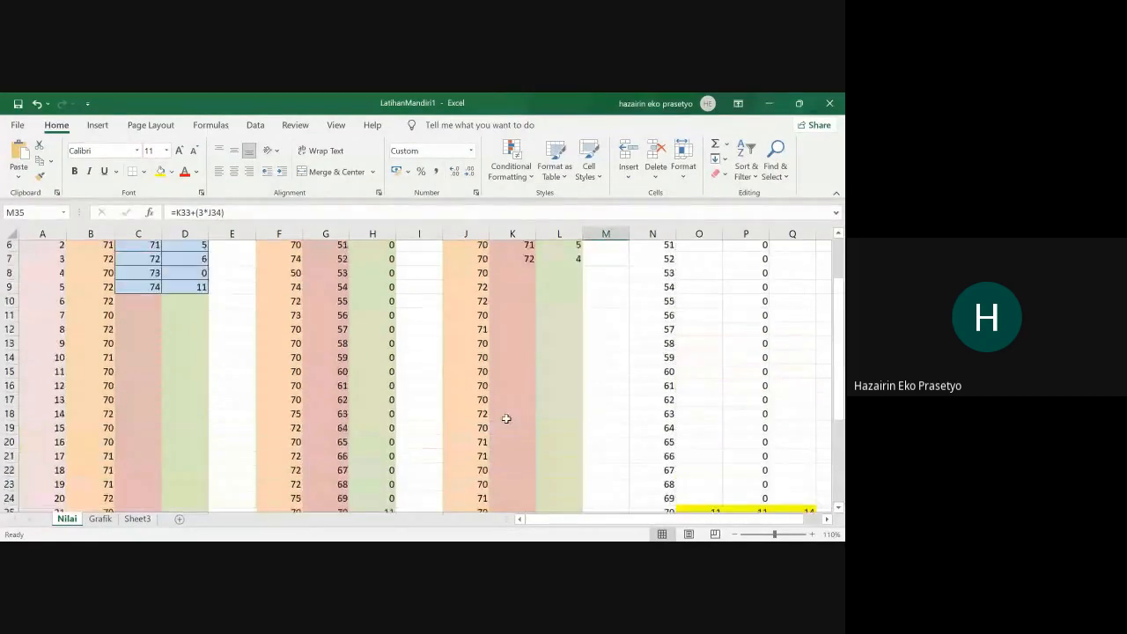
pyautogui.scroll(2, 506, 419)
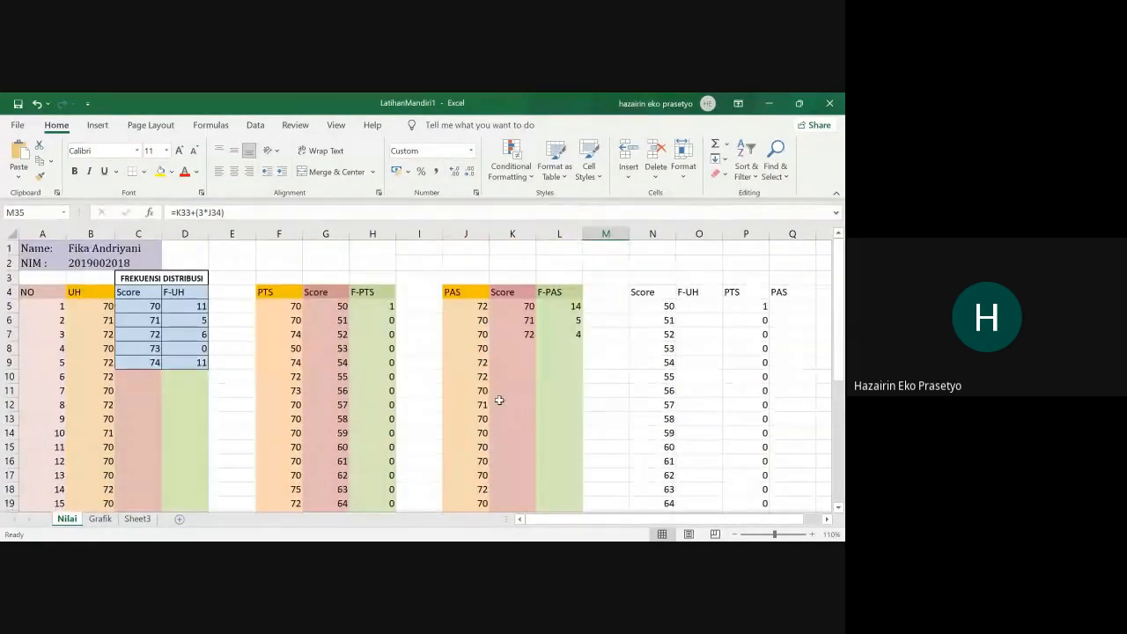
pyautogui.scroll(-4, 489, 464)
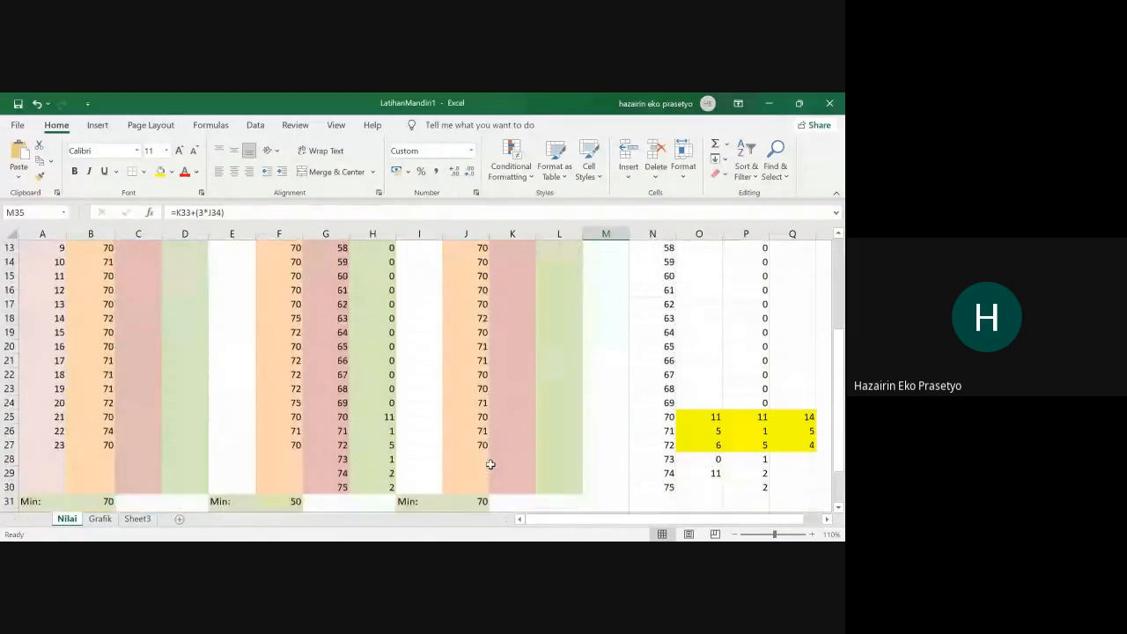
pyautogui.scroll(1, 490, 464)
pyautogui.scroll(-4, 493, 463)
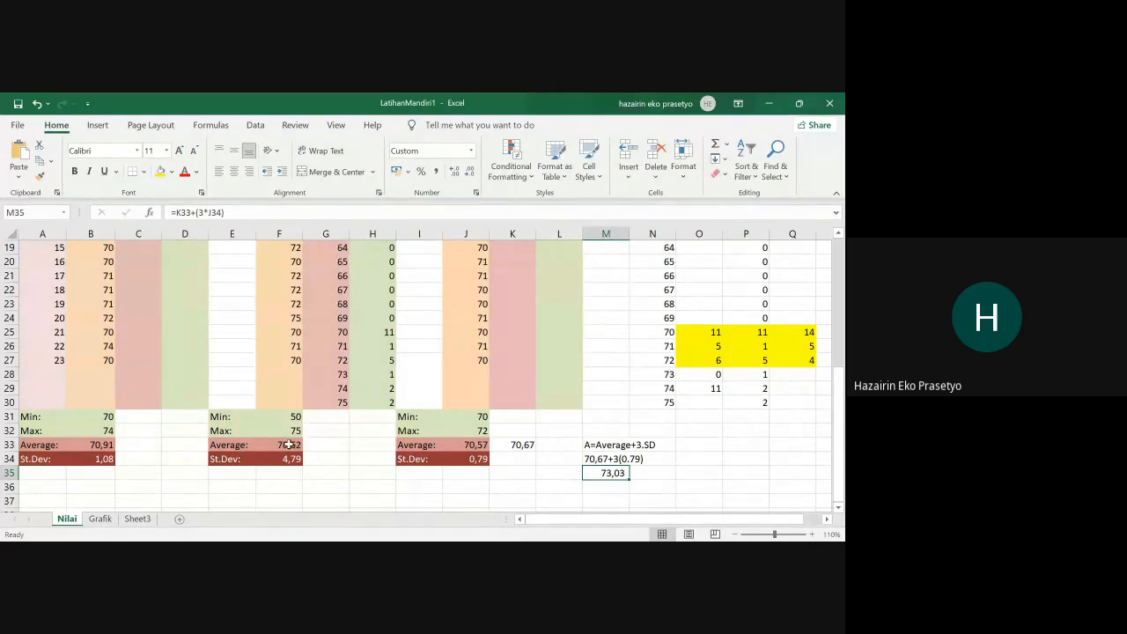
# Step: Compare the score frequency tables on the Nilai sheet with the average, standard deviation and A boundary rows beneath them
pyautogui.scroll(2, 285, 446)
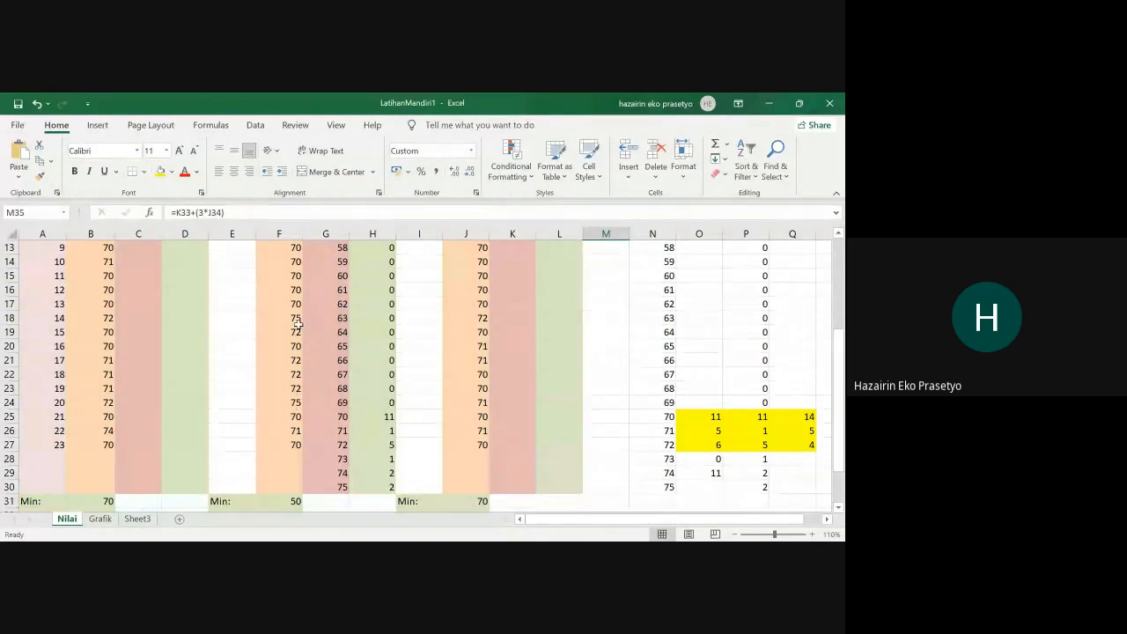
pyautogui.scroll(2, 298, 325)
pyautogui.scroll(1, 298, 325)
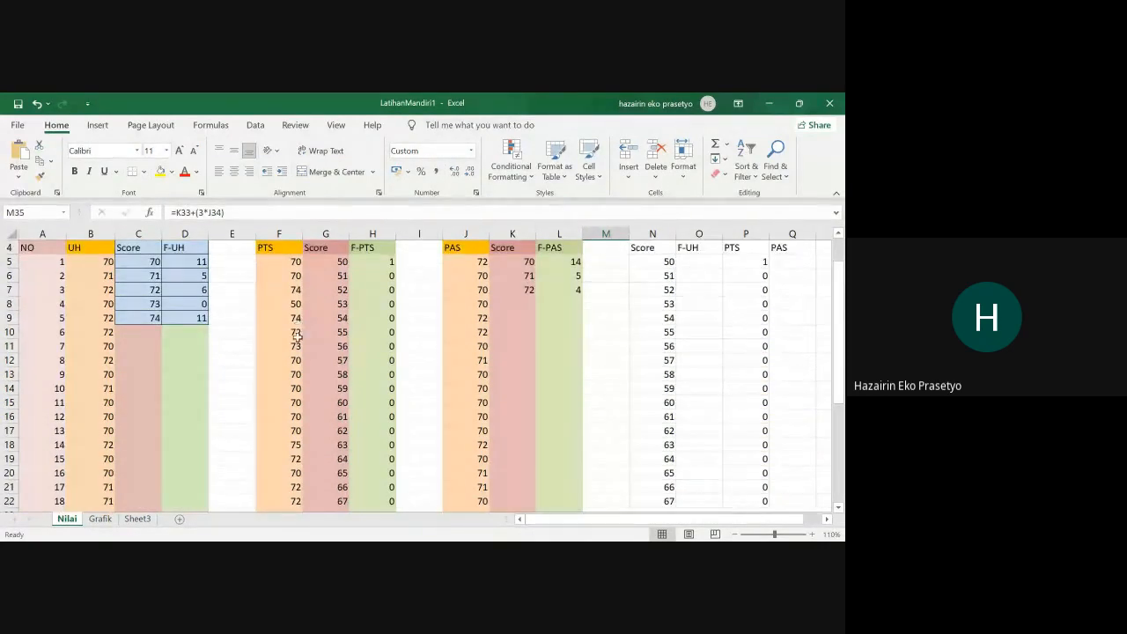
pyautogui.scroll(-8, 301, 349)
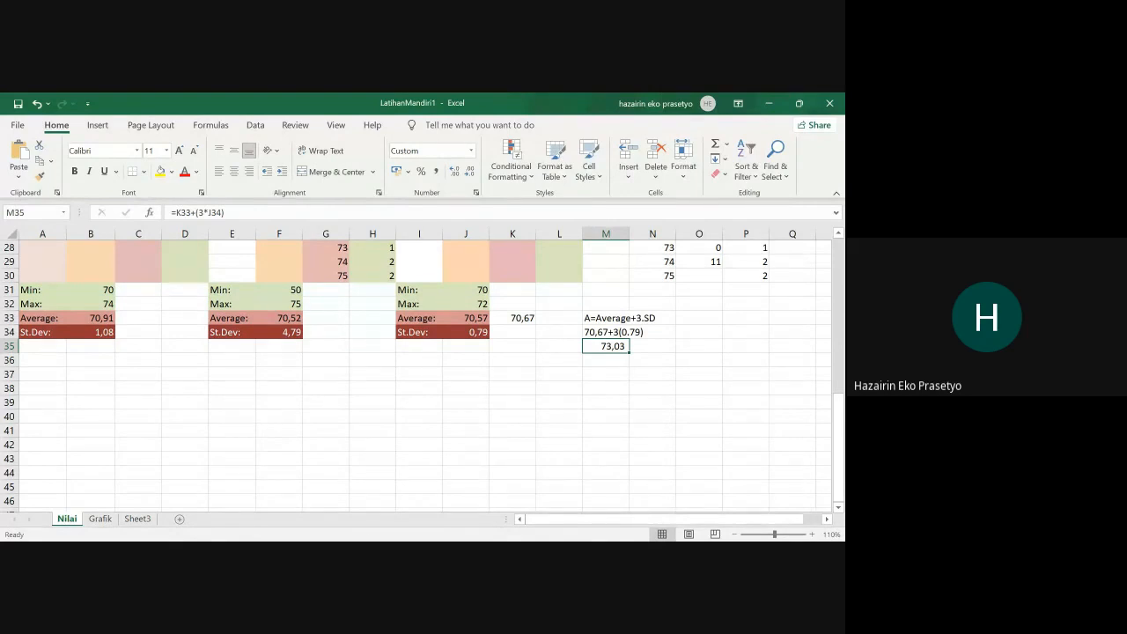
pyautogui.scroll(4, 419, 392)
pyautogui.scroll(5, 420, 393)
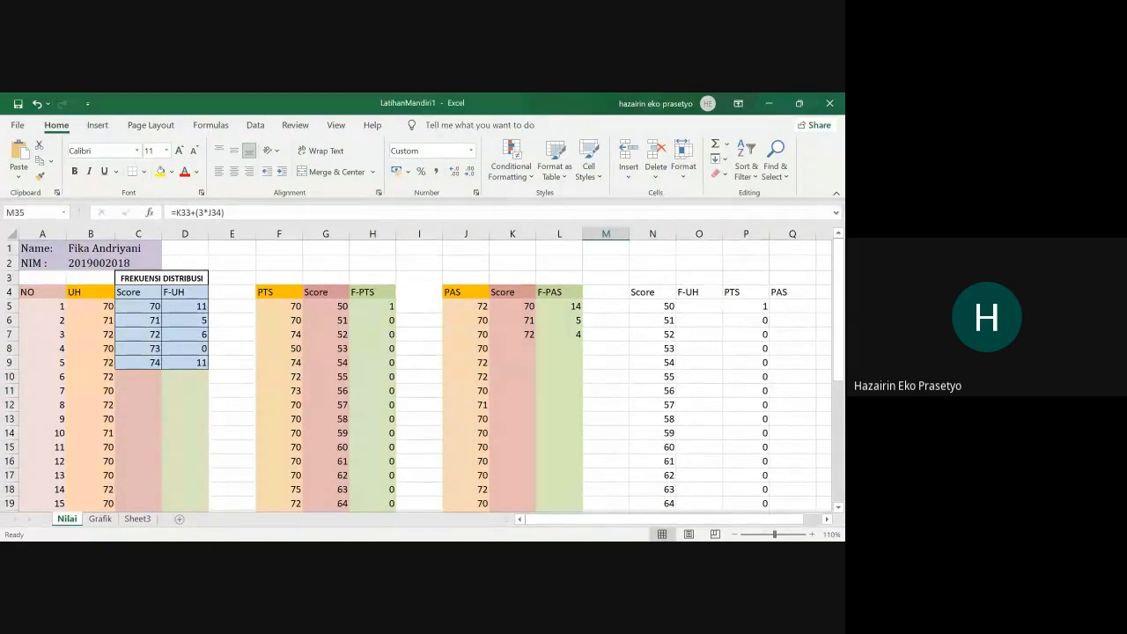
# Step: Insert a 2-D clustered column chart on Sheet3 based on the blank range B2:E10
pyautogui.click(138, 519)
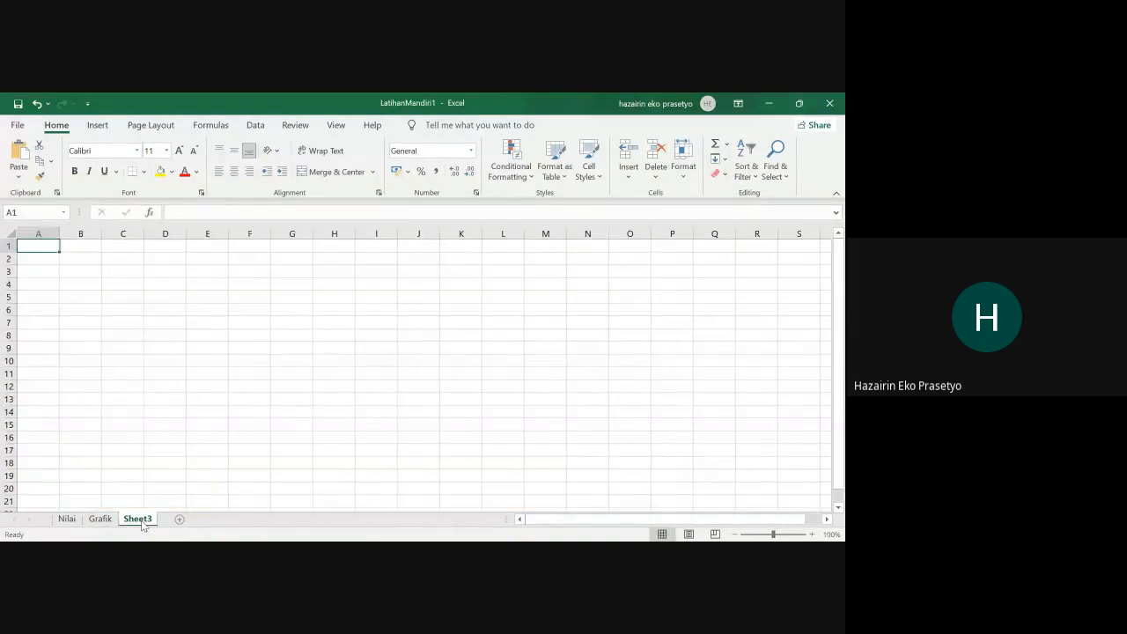
pyautogui.click(78, 260)
pyautogui.moveTo(105, 260); pyautogui.dragTo(128, 344)
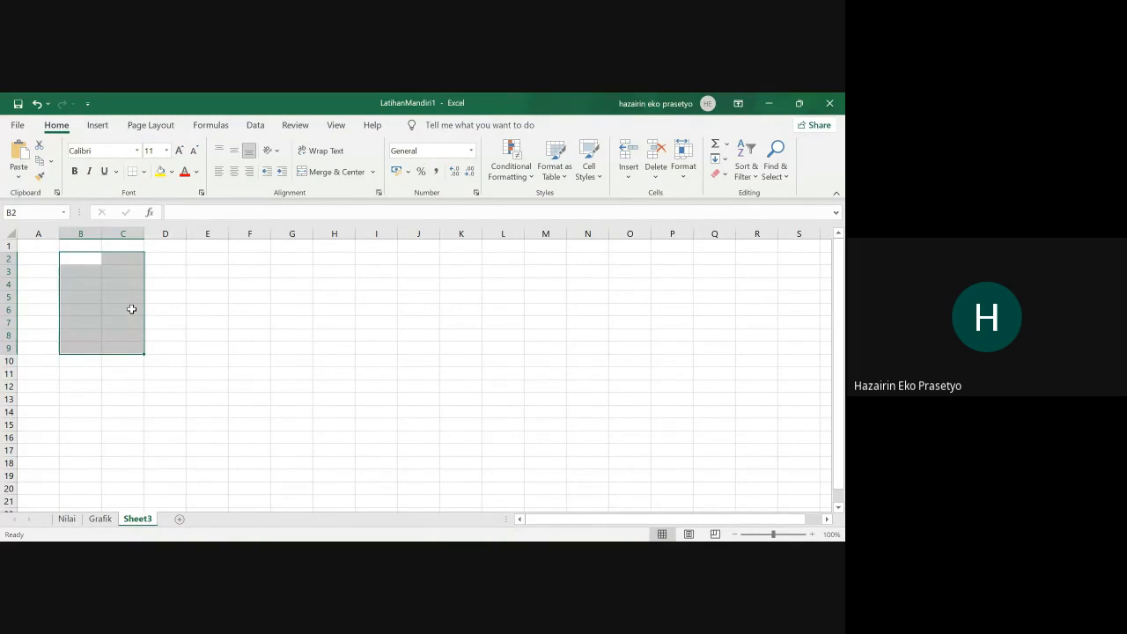
pyautogui.click(91, 258)
pyautogui.moveTo(91, 258); pyautogui.dragTo(209, 360)
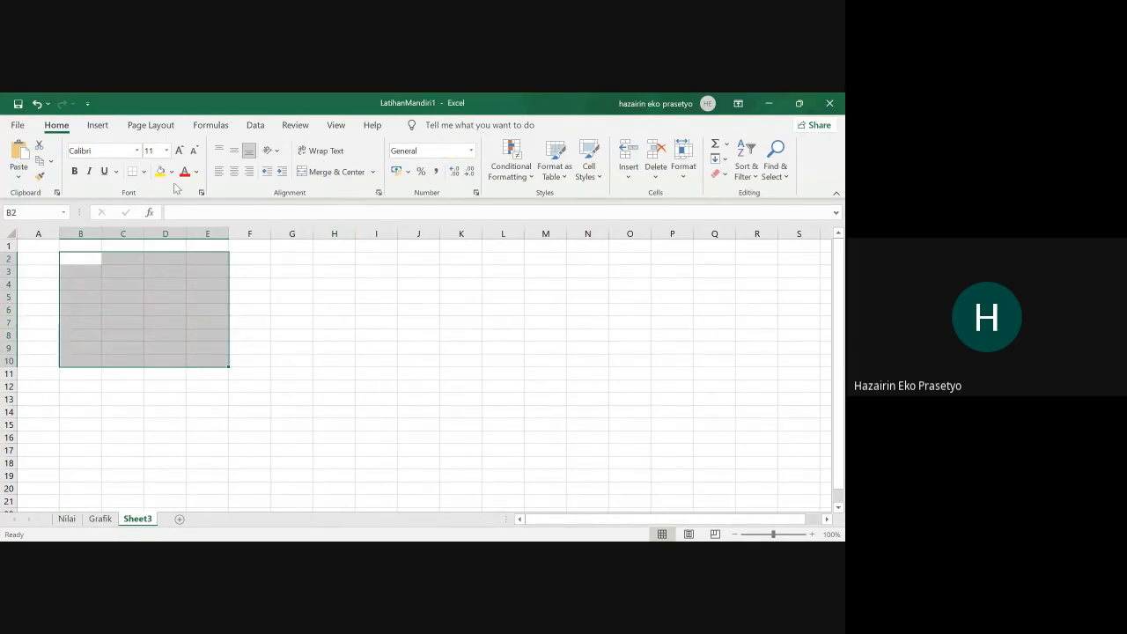
pyautogui.click(97, 125)
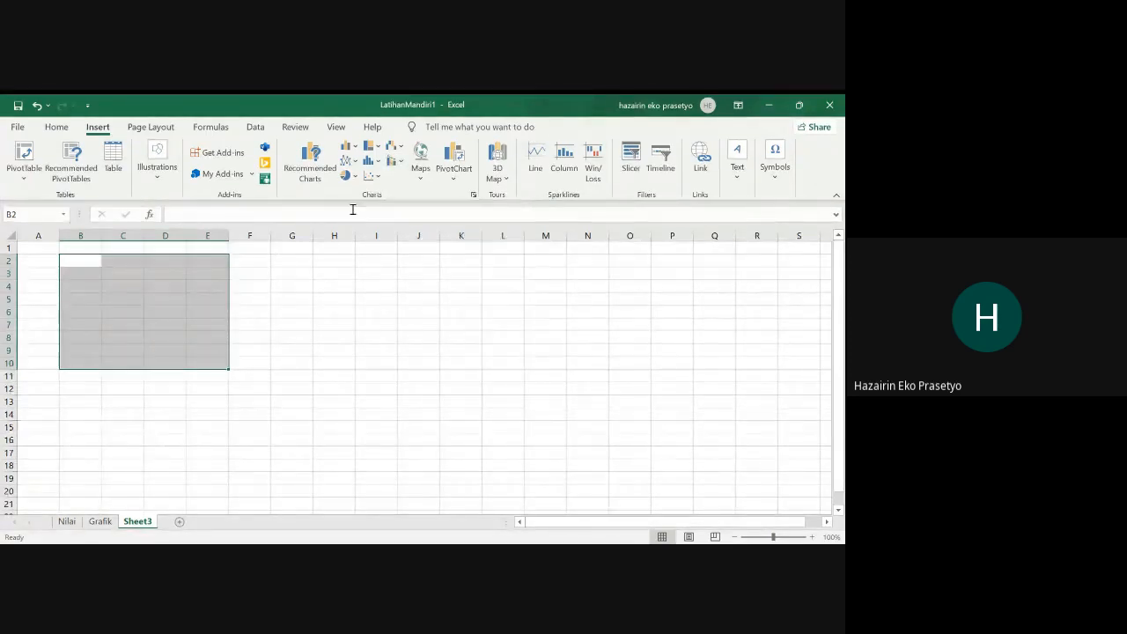
pyautogui.click(355, 147)
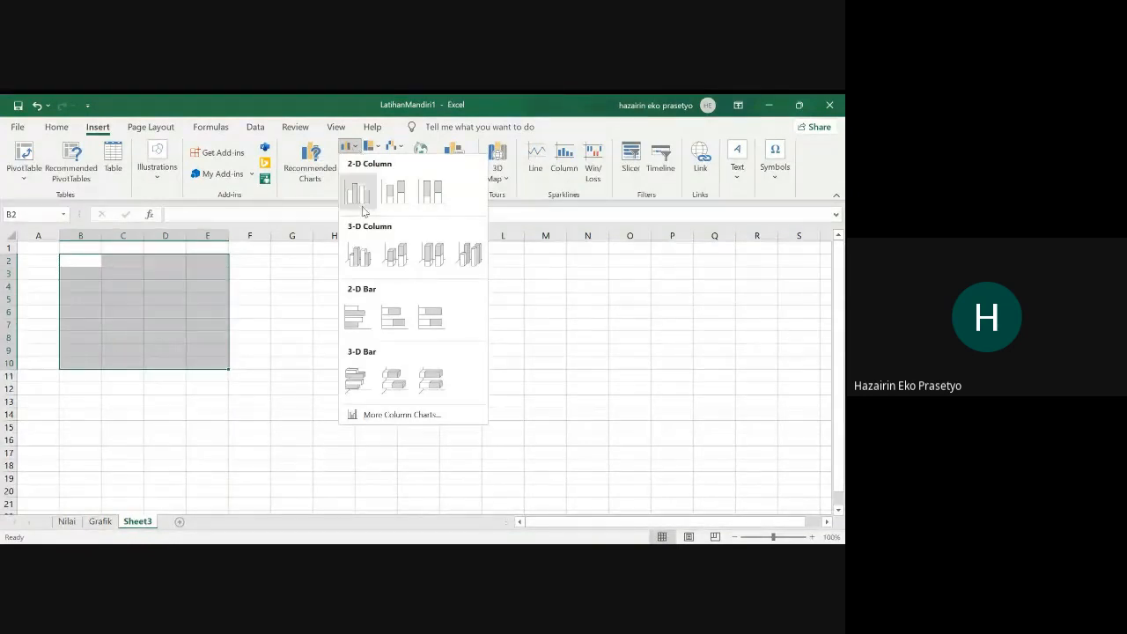
pyautogui.click(358, 189)
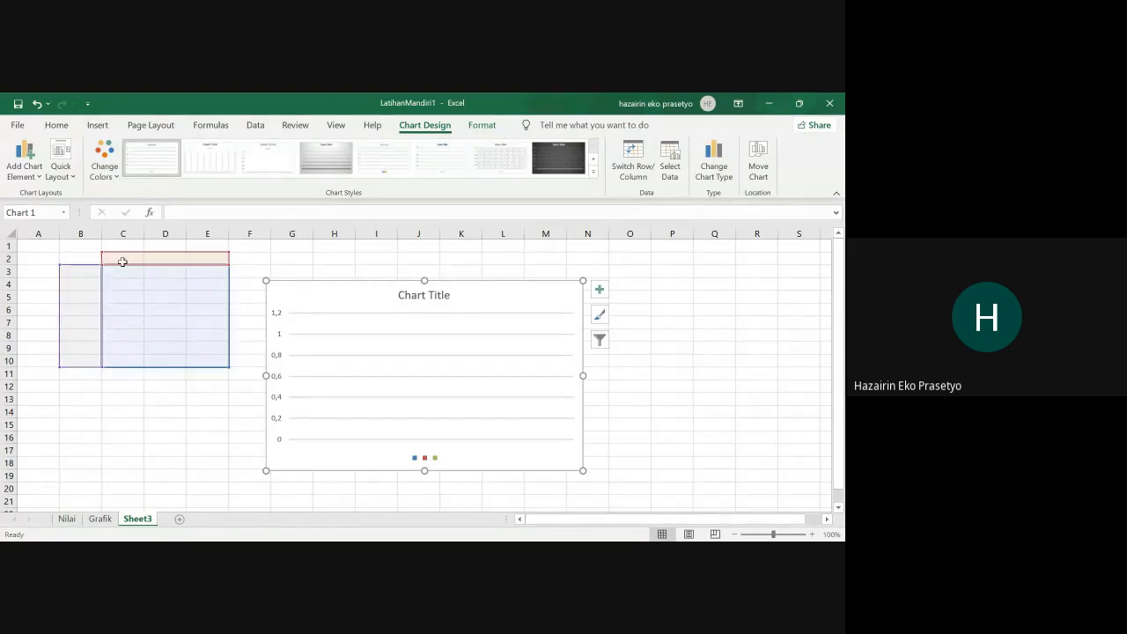
# Step: Enter the scores 70, 71, 72, 73, 74 and 75 down cells B3 to B8 on Sheet3
pyautogui.click(125, 256)
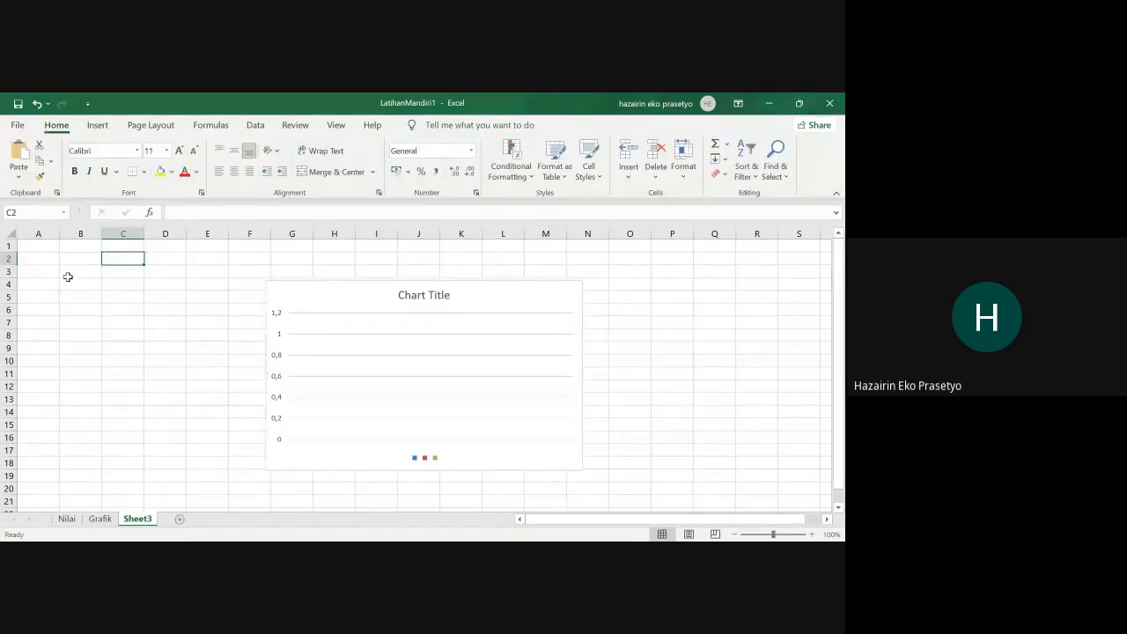
pyautogui.click(78, 270)
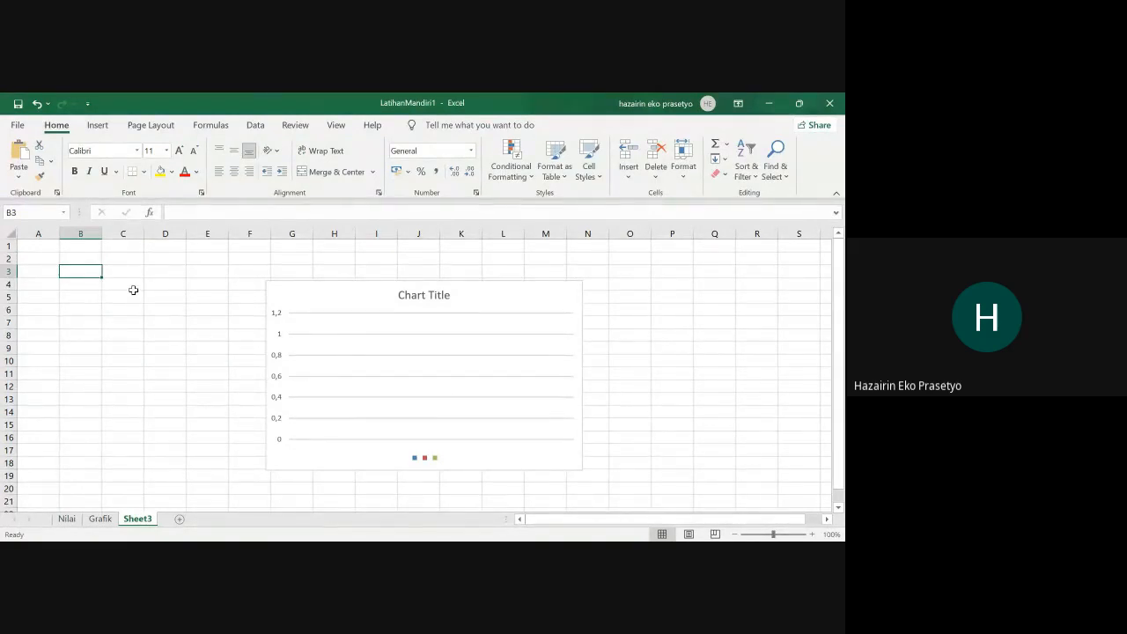
pyautogui.write('70')
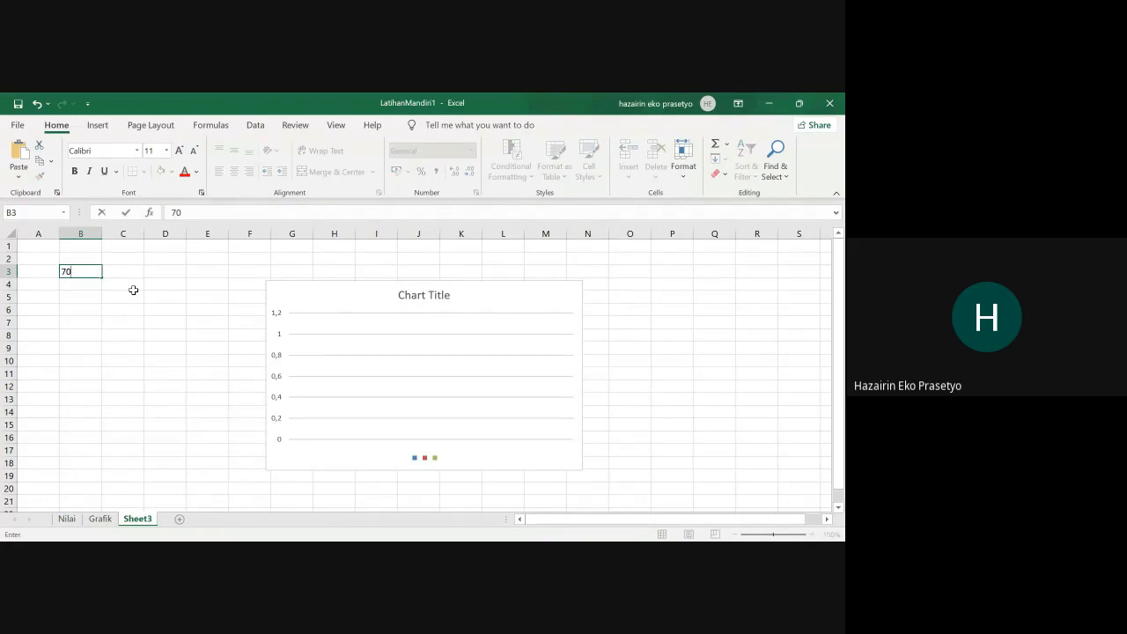
pyautogui.press('Return')
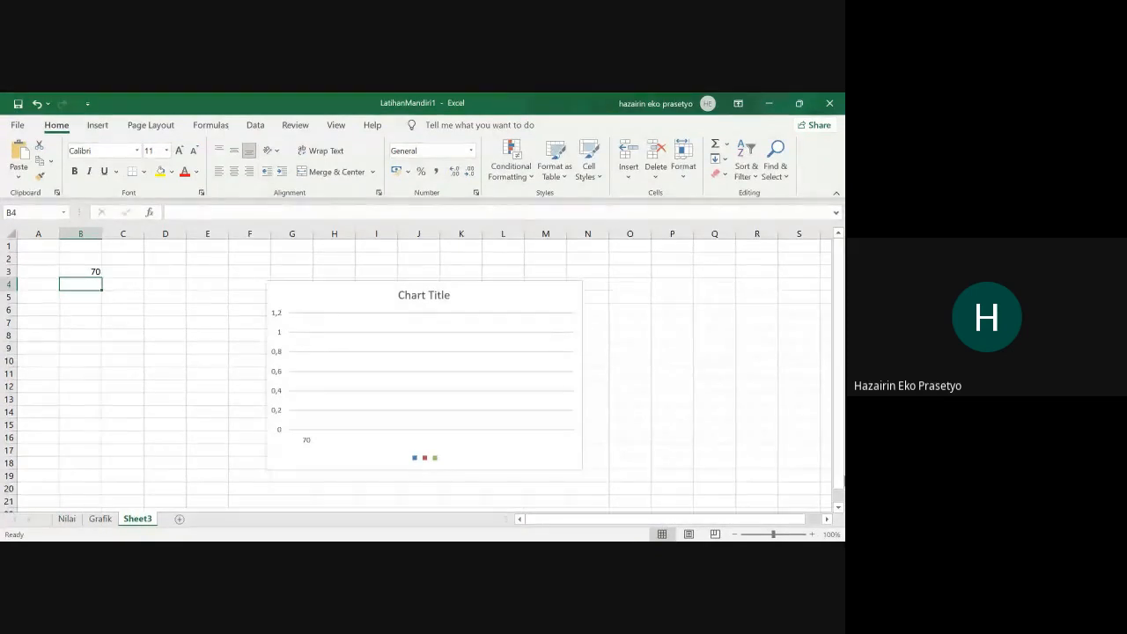
pyautogui.write('71')
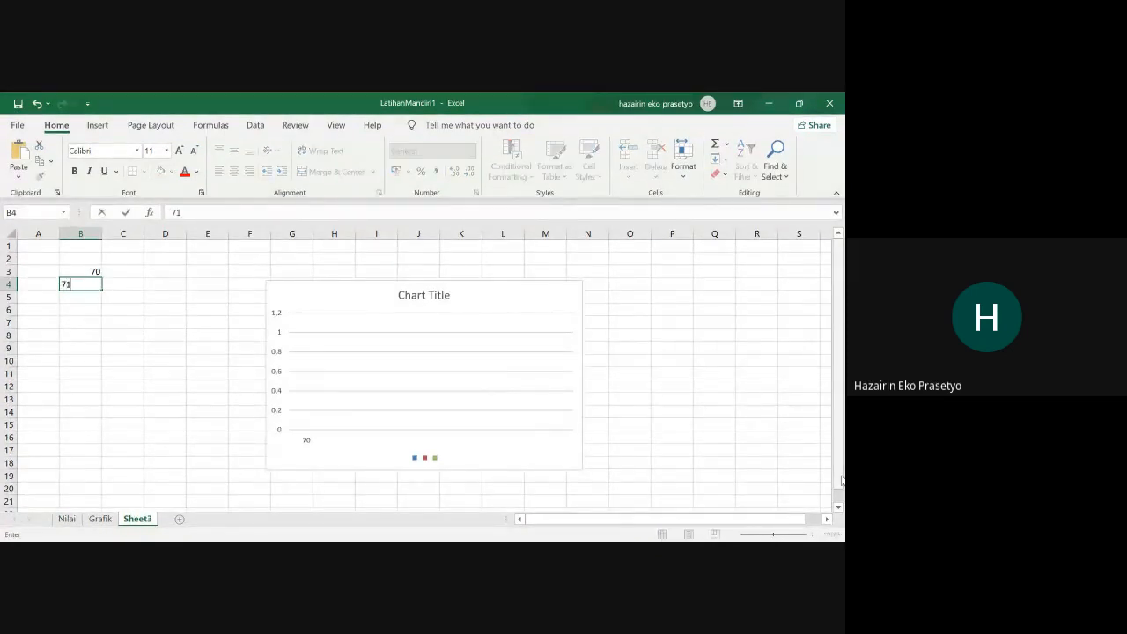
pyautogui.press('Return')
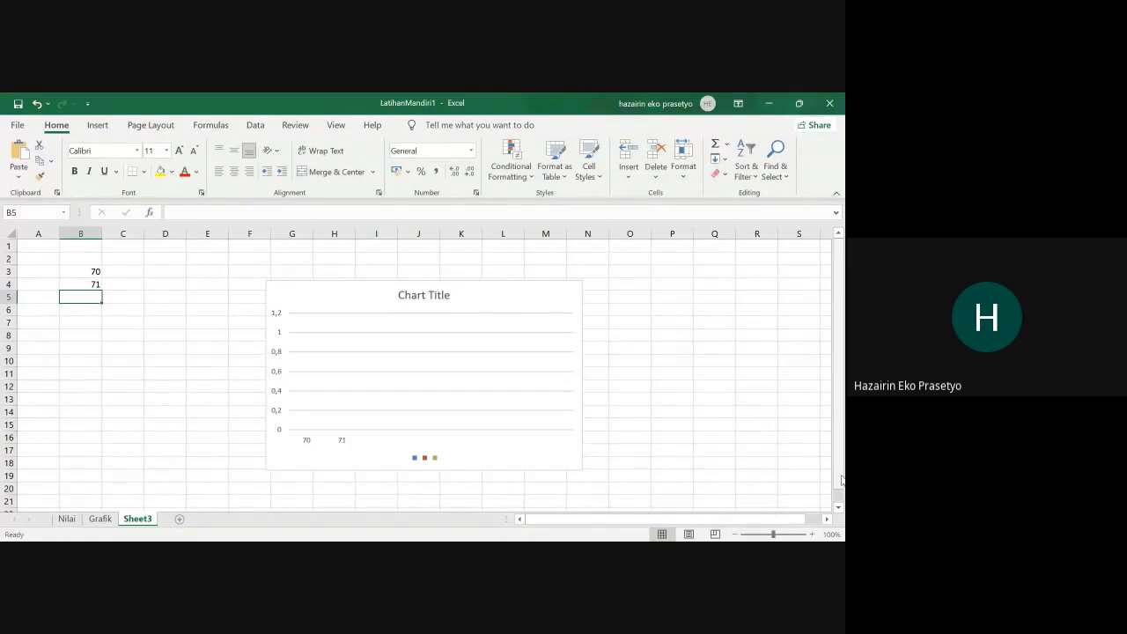
pyautogui.write('72')
pyautogui.press('Return')
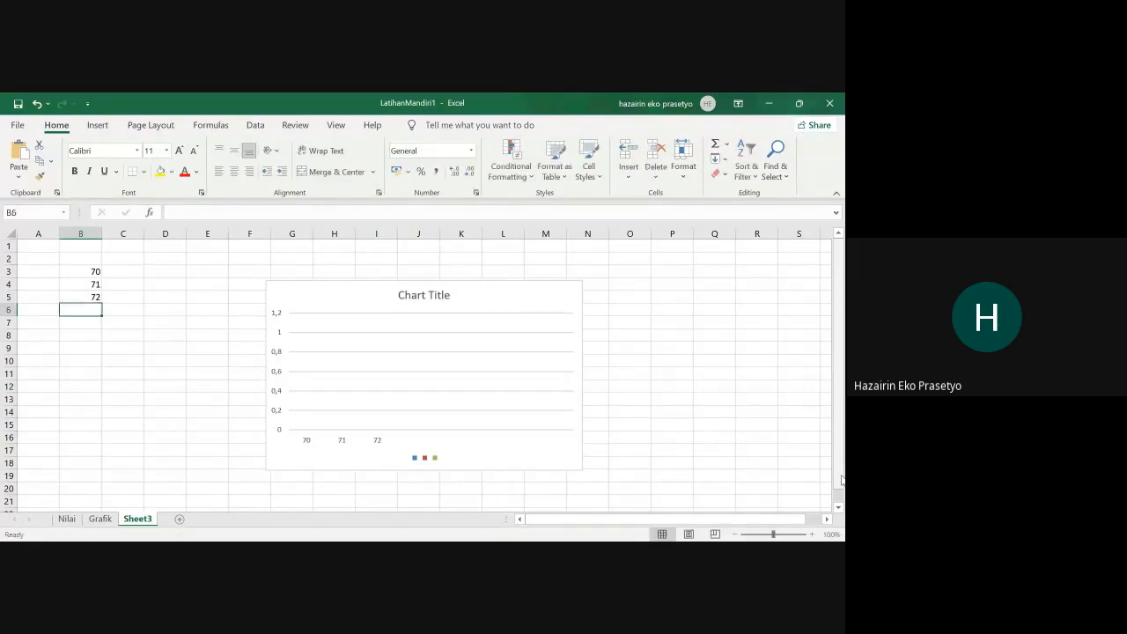
pyautogui.write('73')
pyautogui.press('Return')
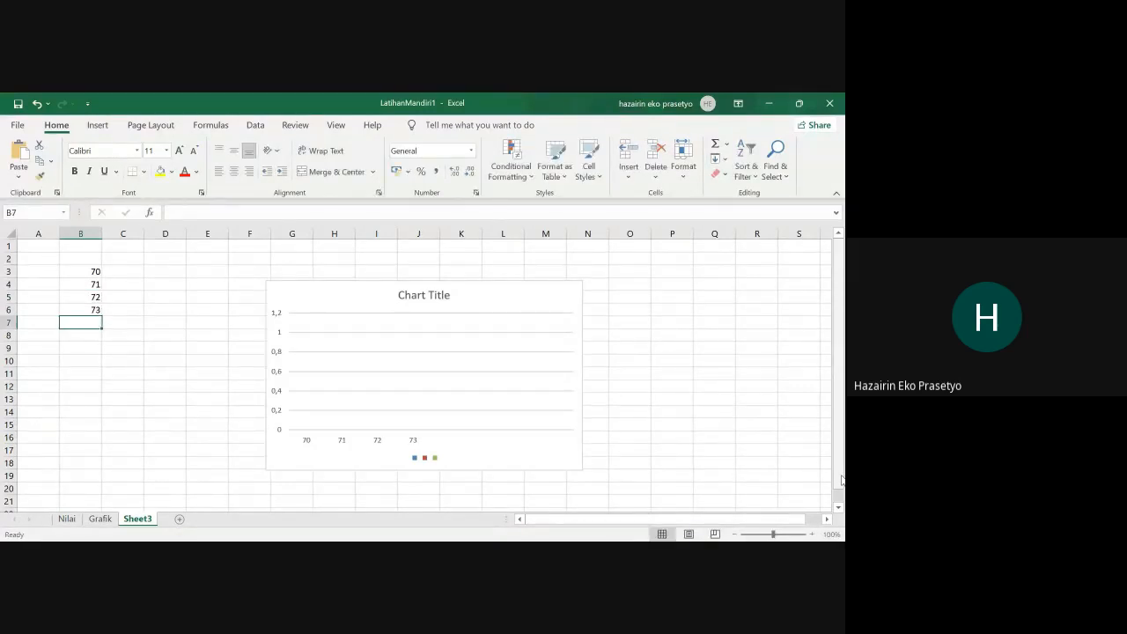
pyautogui.write('74')
pyautogui.press('Return')
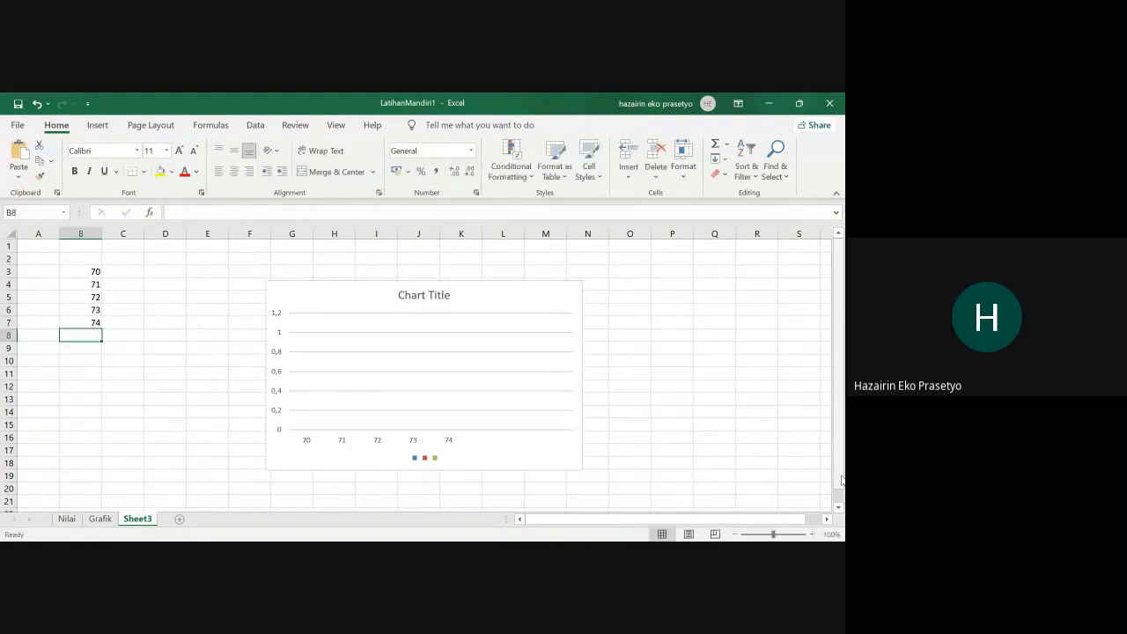
pyautogui.write('75')
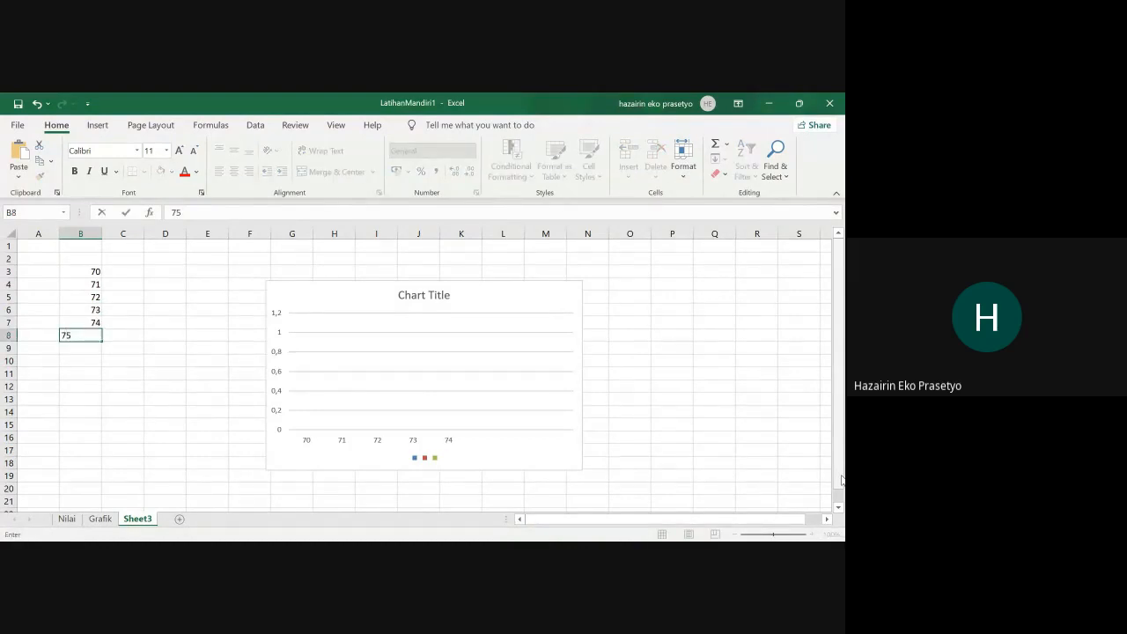
pyautogui.press('Return')
# Step: Look up the F-UH frequency of score 70 on the Nilai sheet and enter 11 in C3 of Sheet3
pyautogui.press('Up')
pyautogui.press('Up')
pyautogui.press('Up')
pyautogui.press('Up')
pyautogui.press('Up')
pyautogui.press('Up')
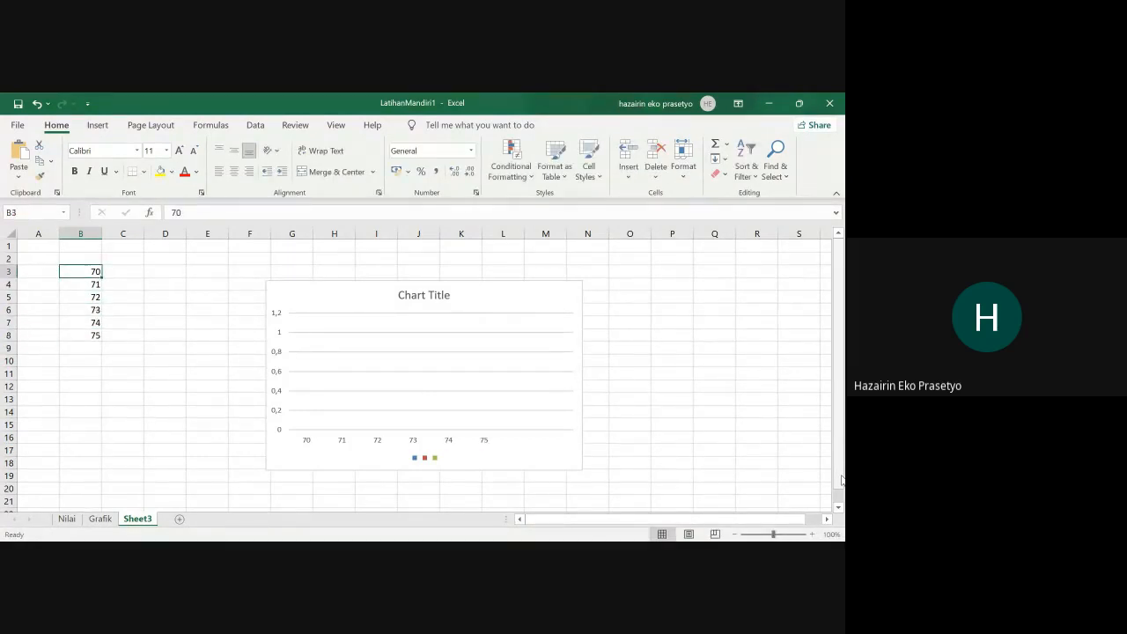
pyautogui.press('Right')
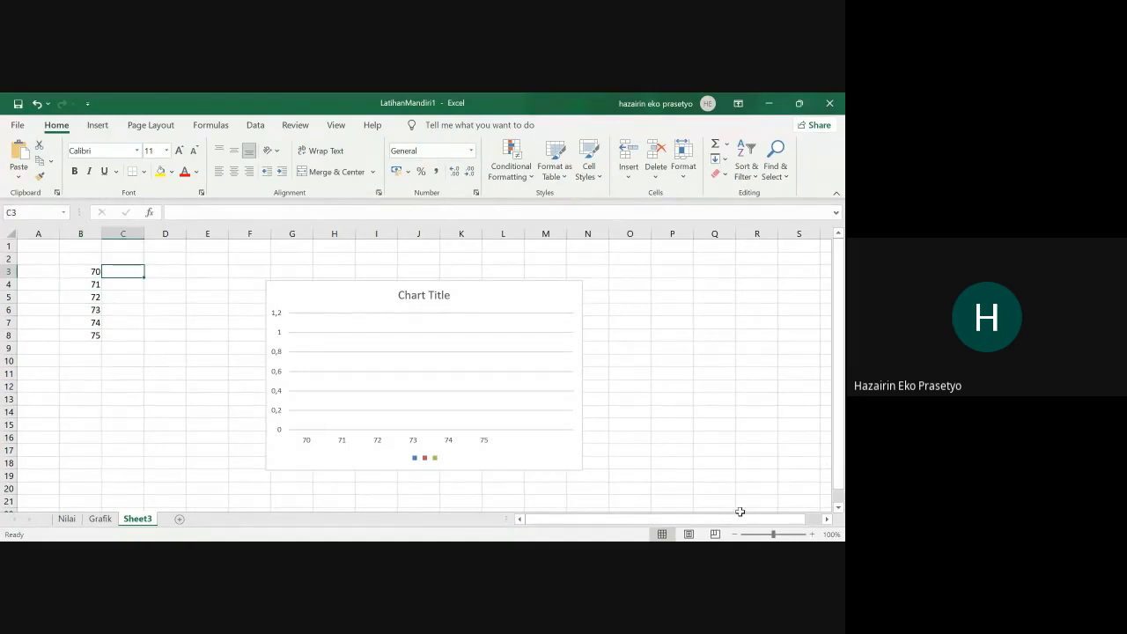
pyautogui.click(65, 520)
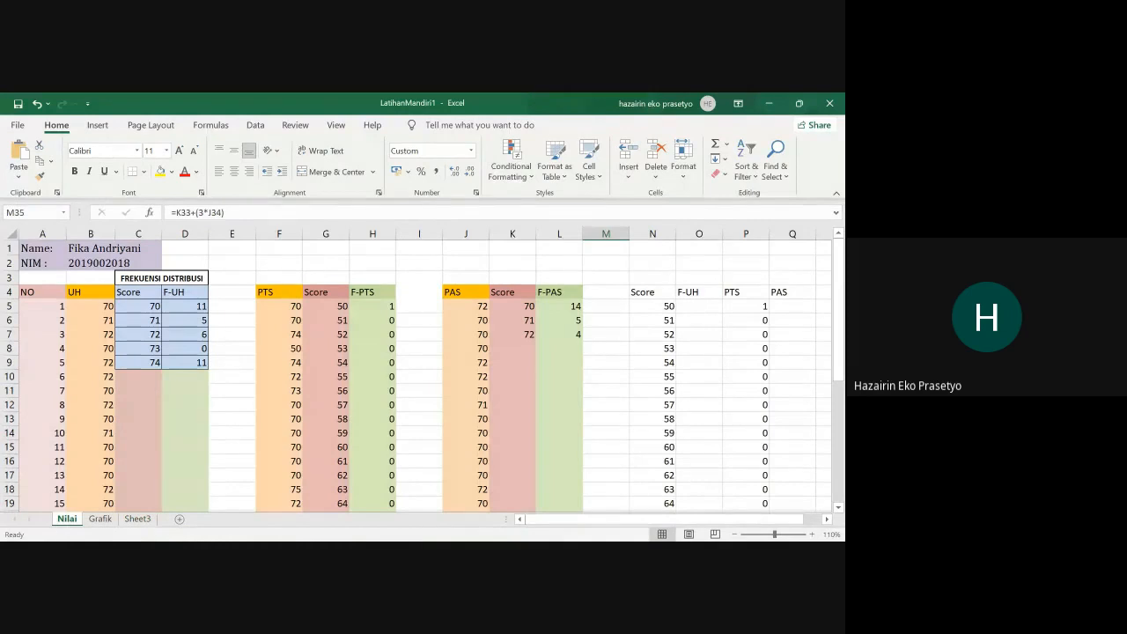
pyautogui.click(137, 519)
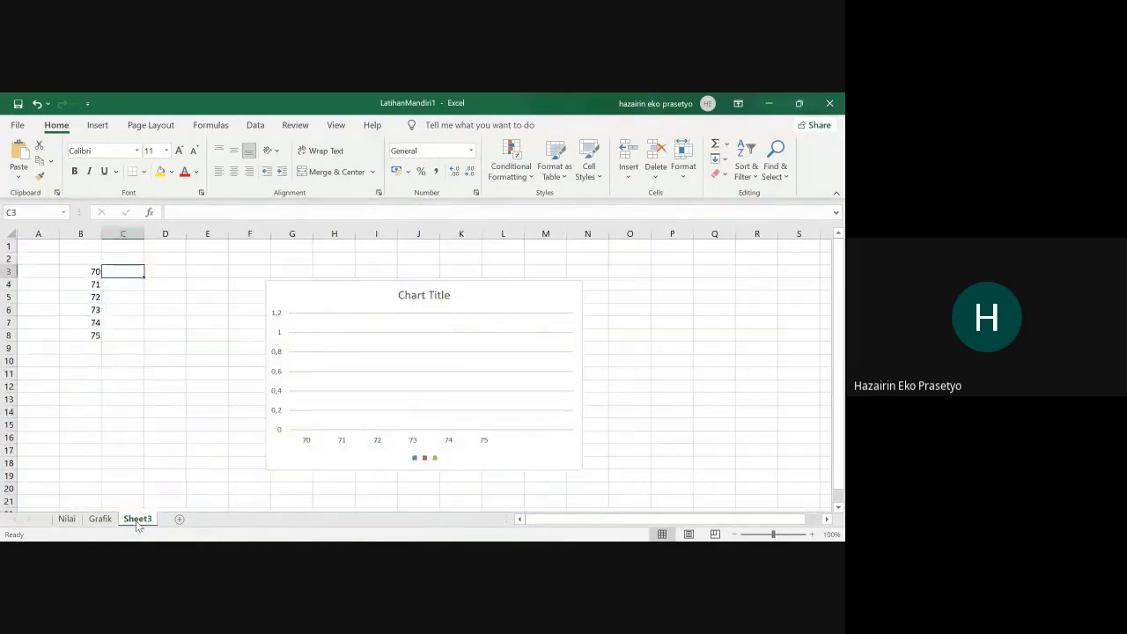
pyautogui.write('11')
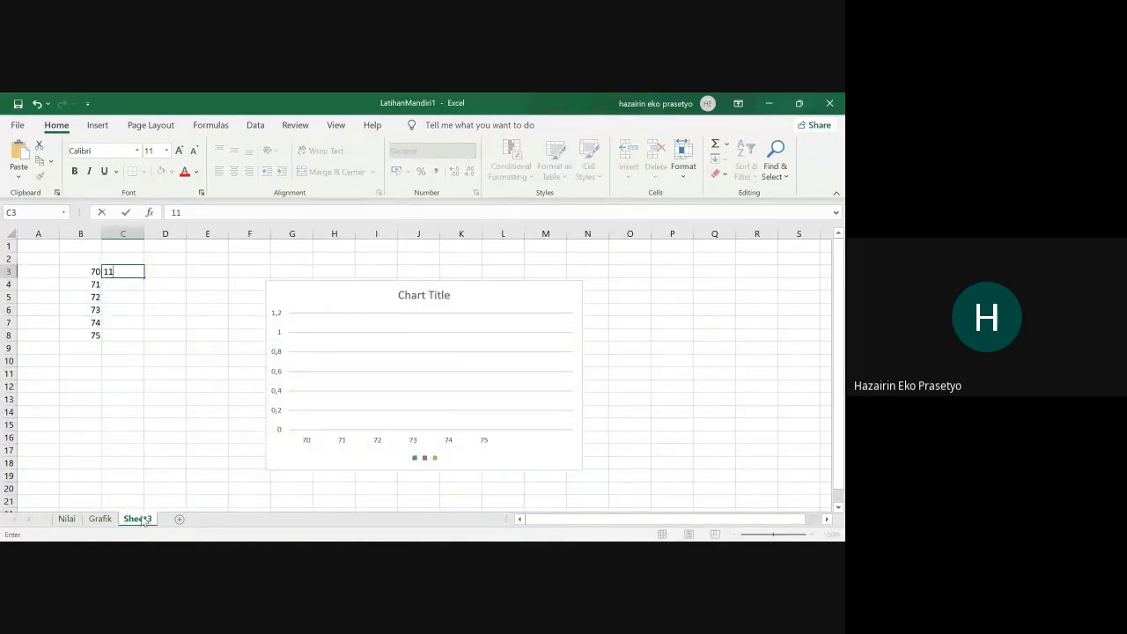
pyautogui.press('Return')
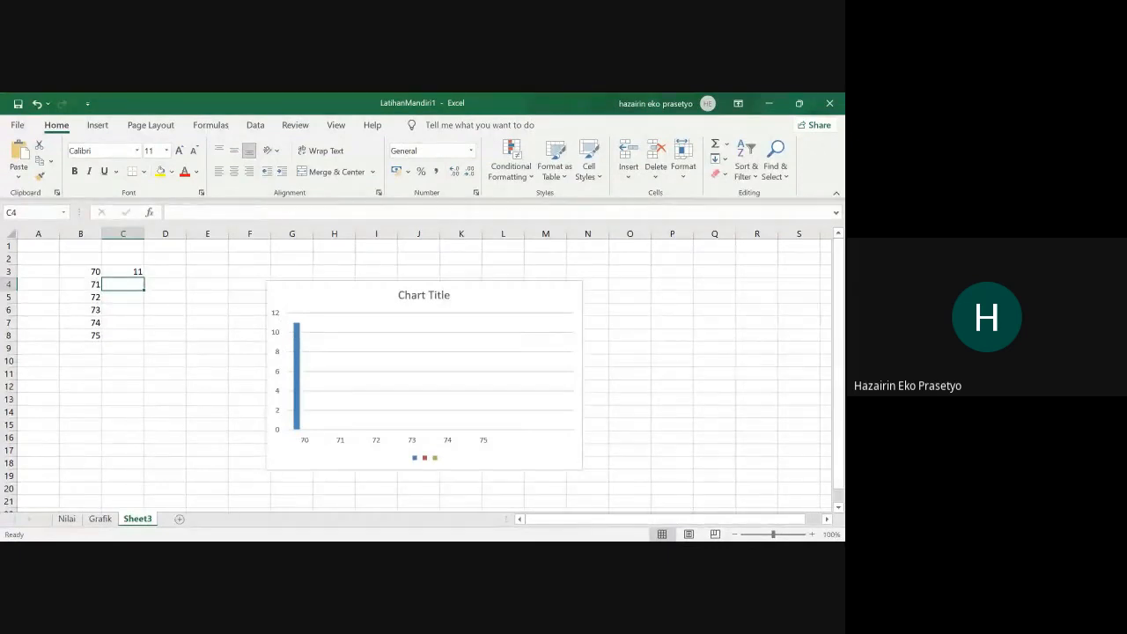
# Step: Copy over the F-UH frequencies of scores 71 and 72 from the Nilai sheet, entering 5 in C4 and 6 in C5 of Sheet3
pyautogui.click(67, 518)
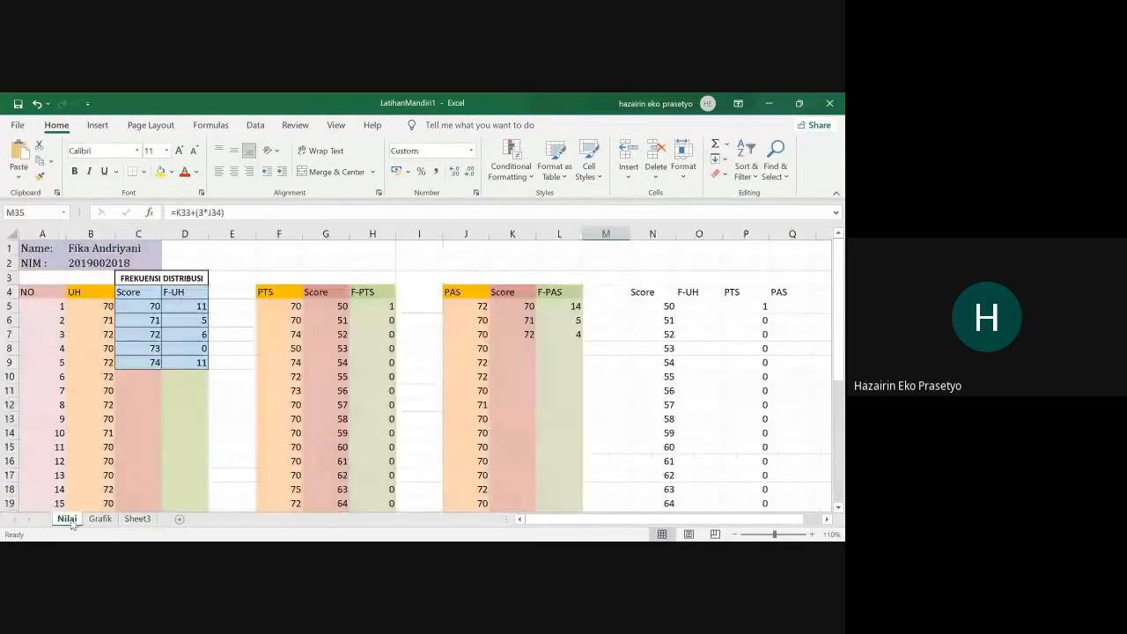
pyautogui.click(137, 519)
pyautogui.write('5')
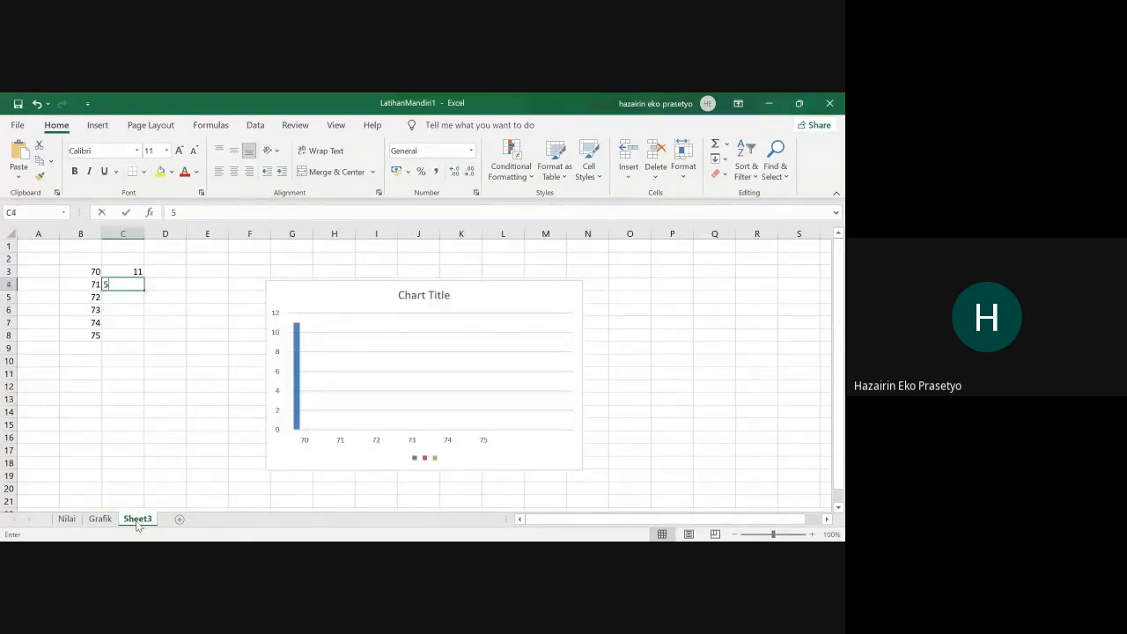
pyautogui.press('Return')
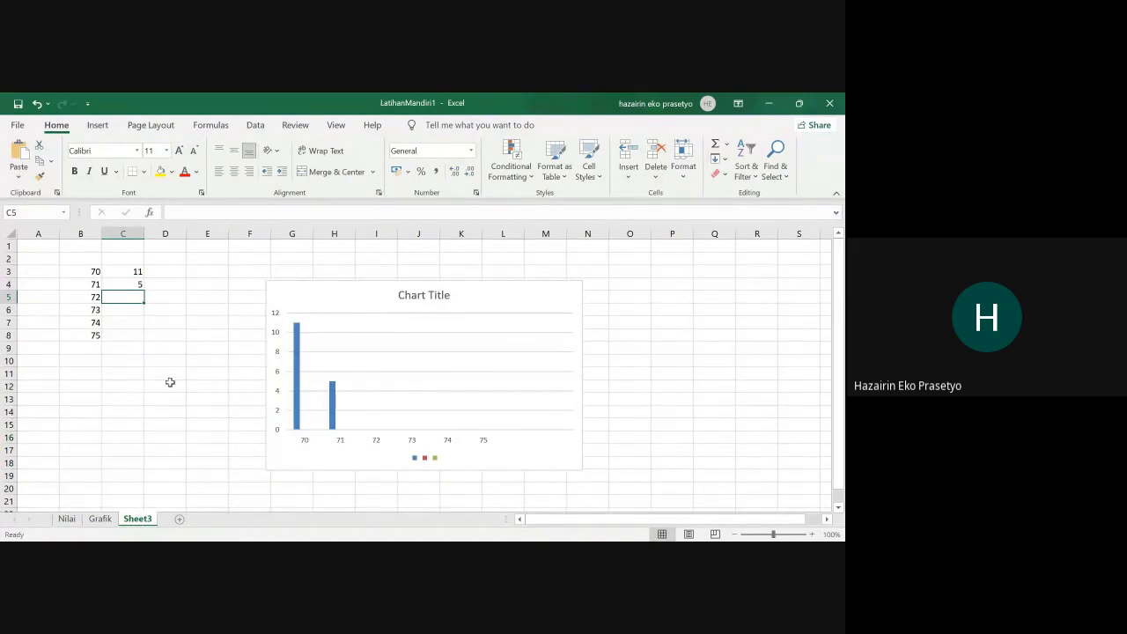
pyautogui.click(67, 519)
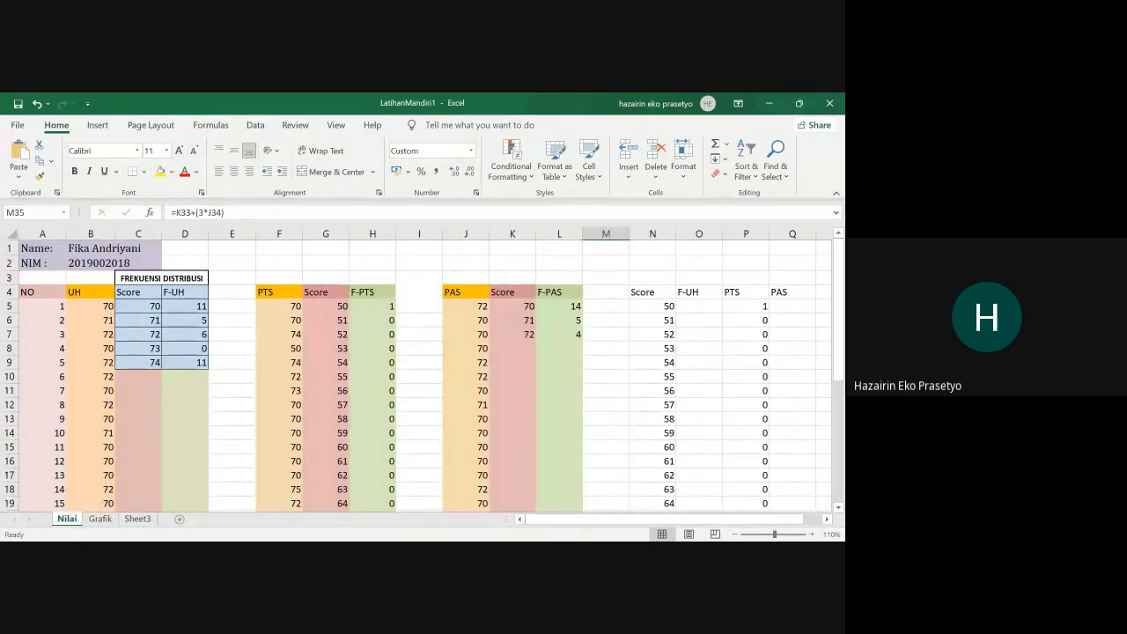
pyautogui.click(150, 520)
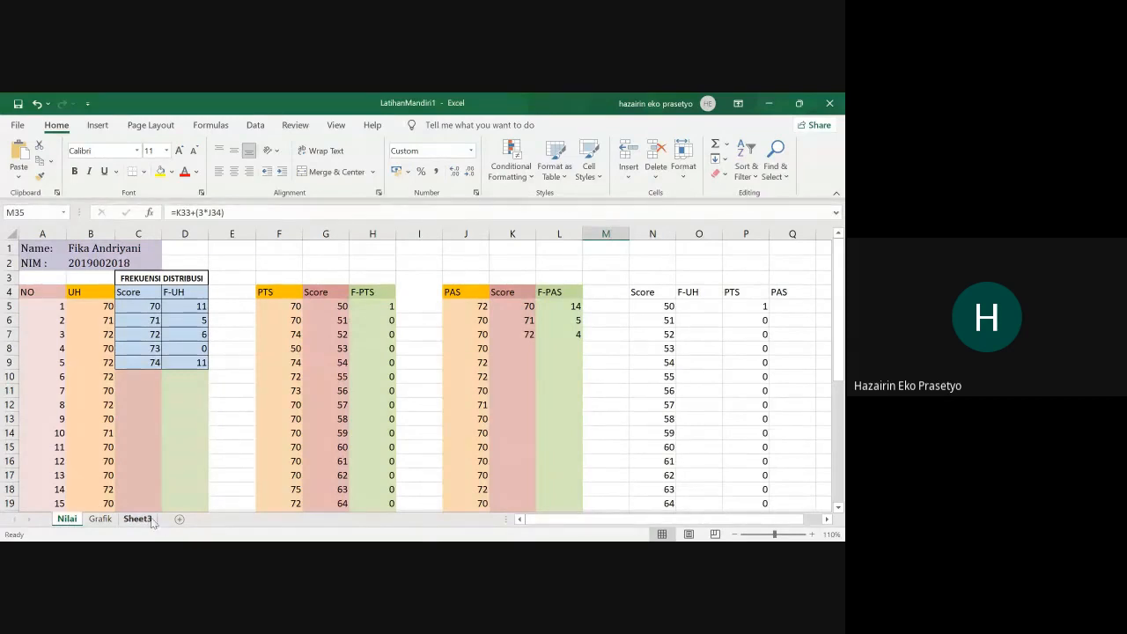
pyautogui.write('6')
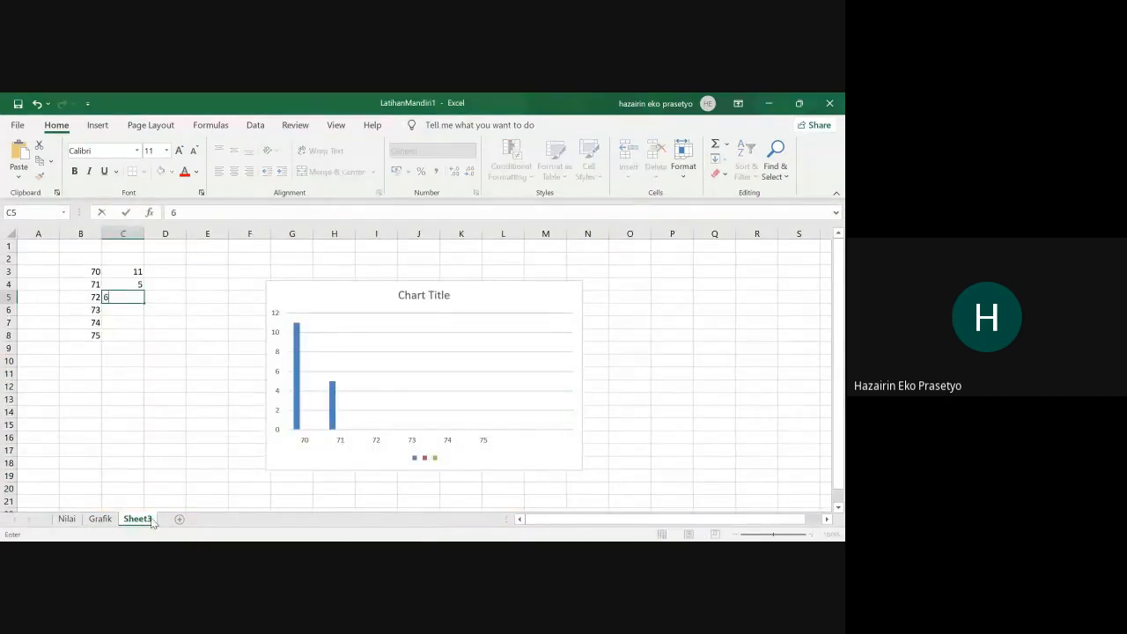
pyautogui.press('Return')
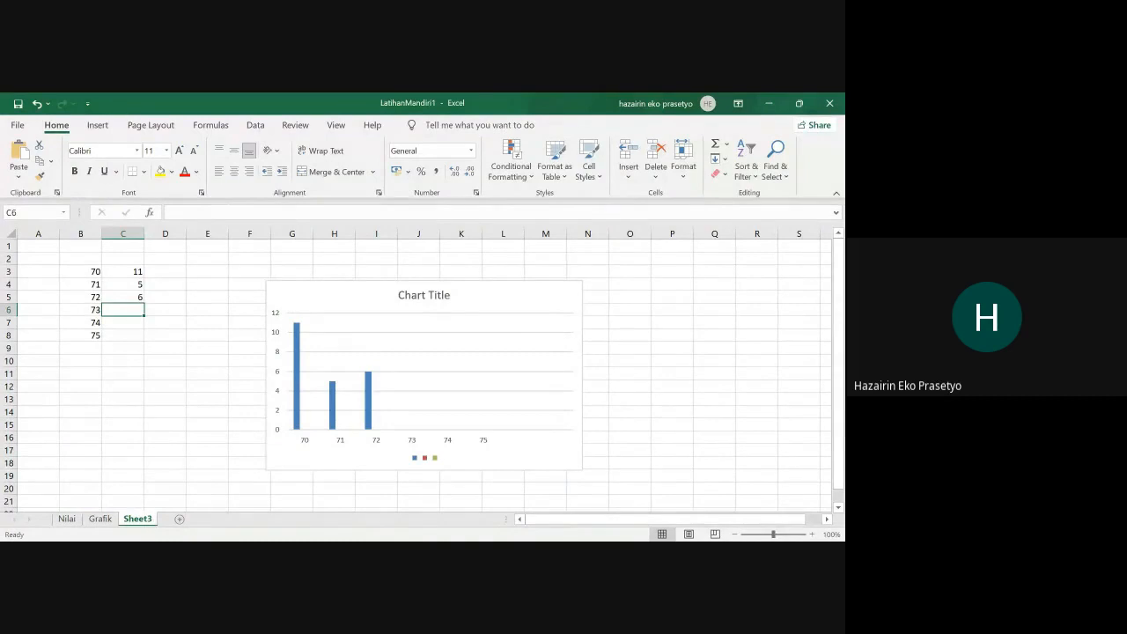
# Step: Check the Nilai sheet for the F-UH frequencies of scores 73 and 74, and enter 0 in C6 and 11 in C7 of Sheet3
pyautogui.click(69, 519)
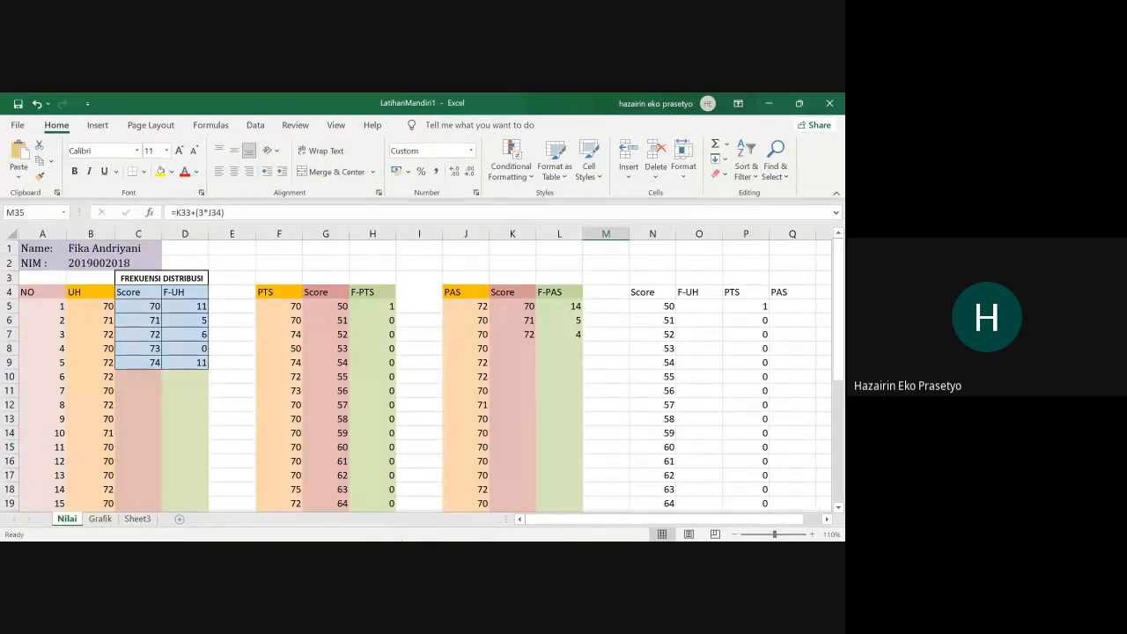
pyautogui.click(139, 519)
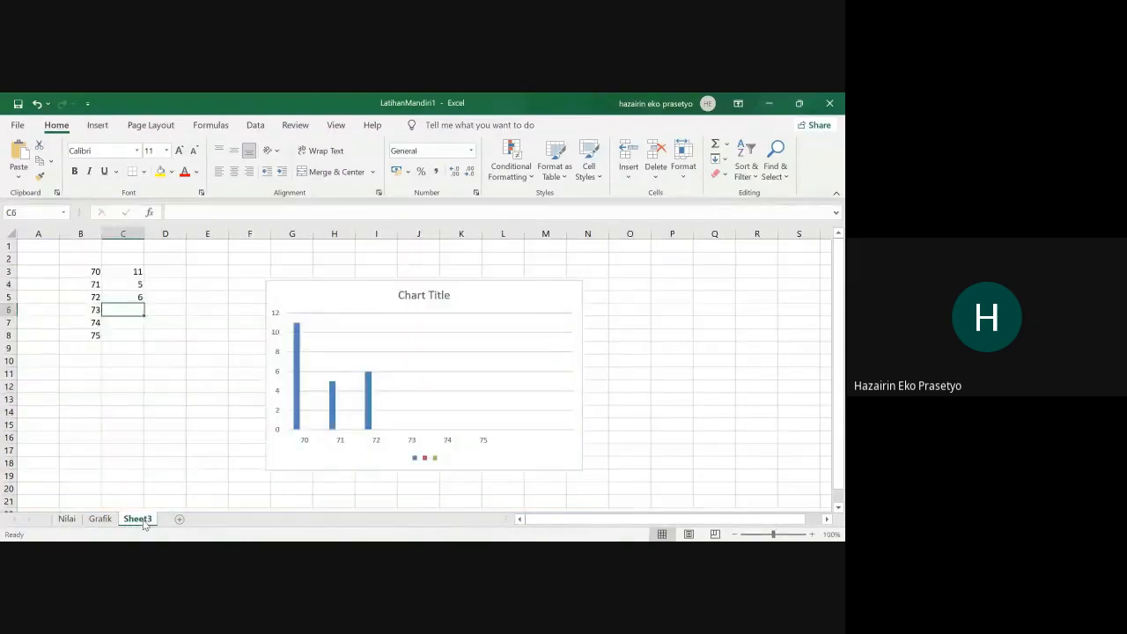
pyautogui.write('0')
pyautogui.press('Return')
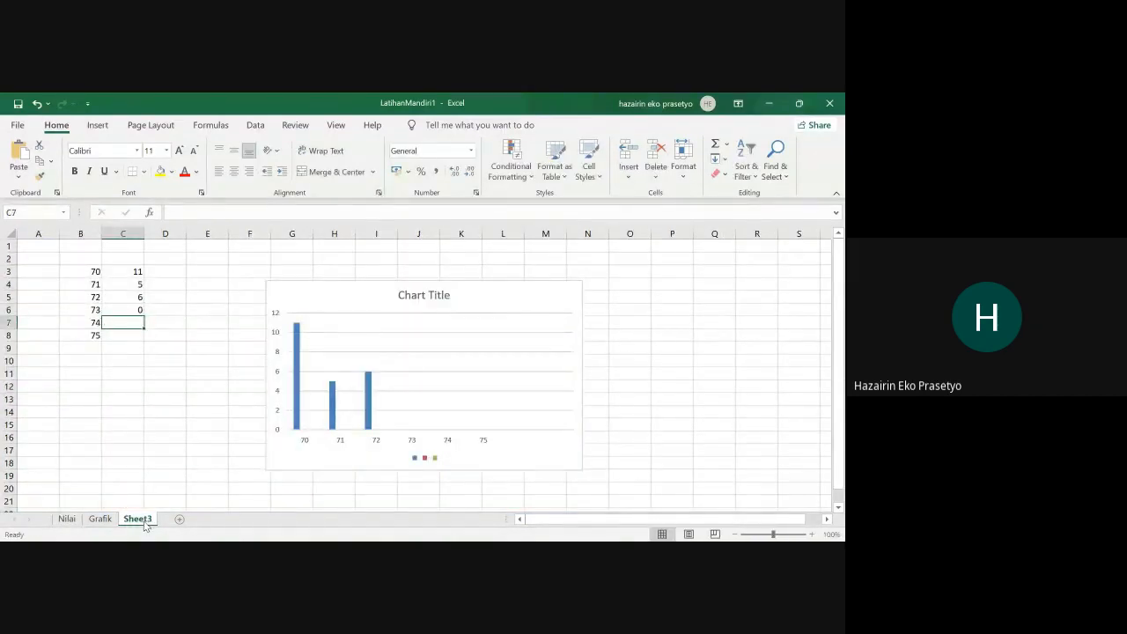
pyautogui.write('11')
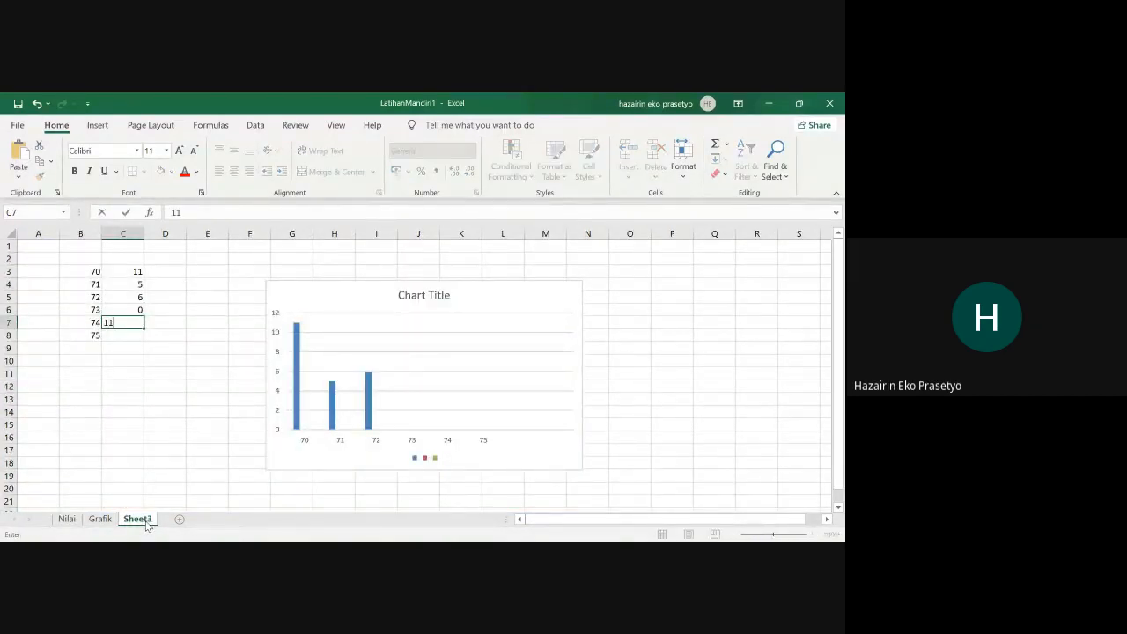
pyautogui.press('Return')
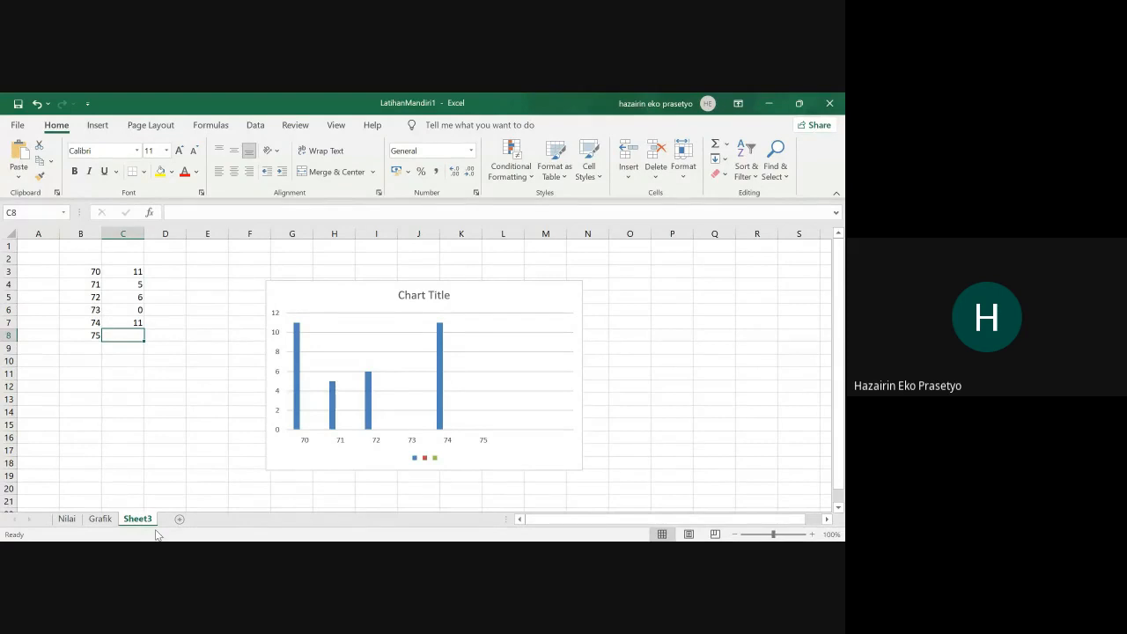
# Step: Clear the unused score row in cells B8:C8 below the 74 entry
pyautogui.hotkey('shift', 'Left')
pyautogui.press('Delete')
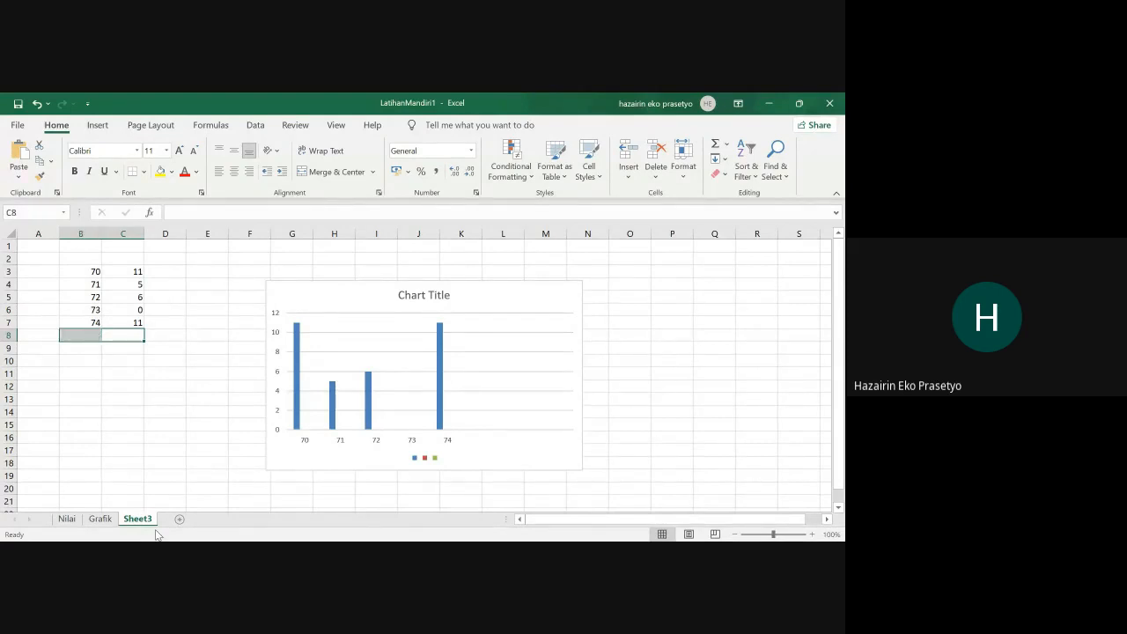
pyautogui.click(89, 273)
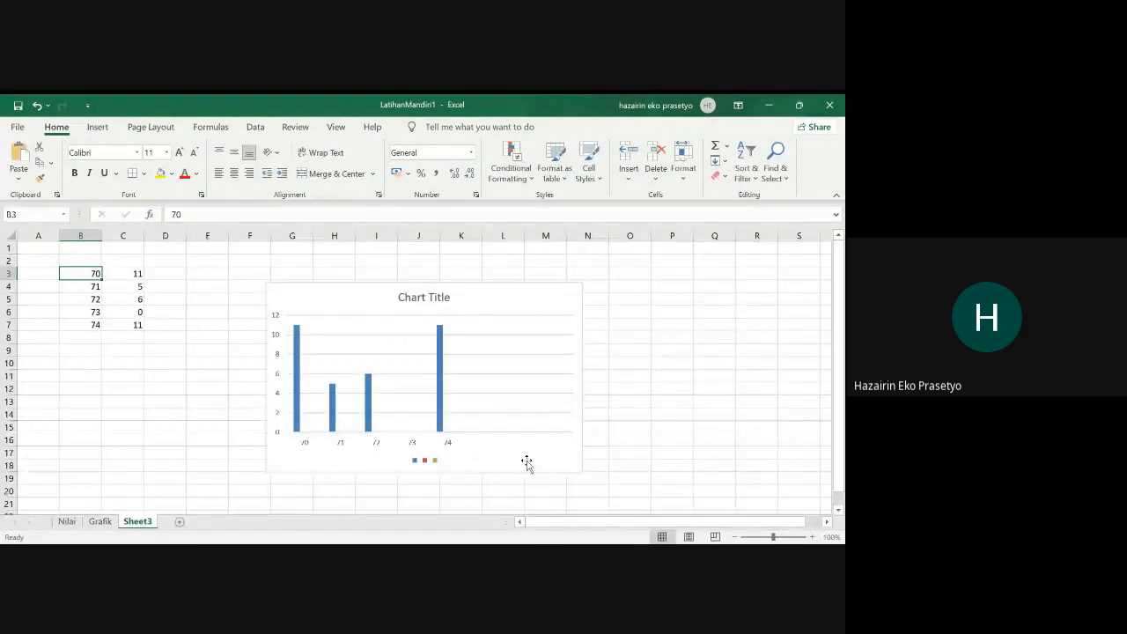
# Step: Replace the chart's placeholder title with "FD Ulangan Harian"
pyautogui.click(430, 298)
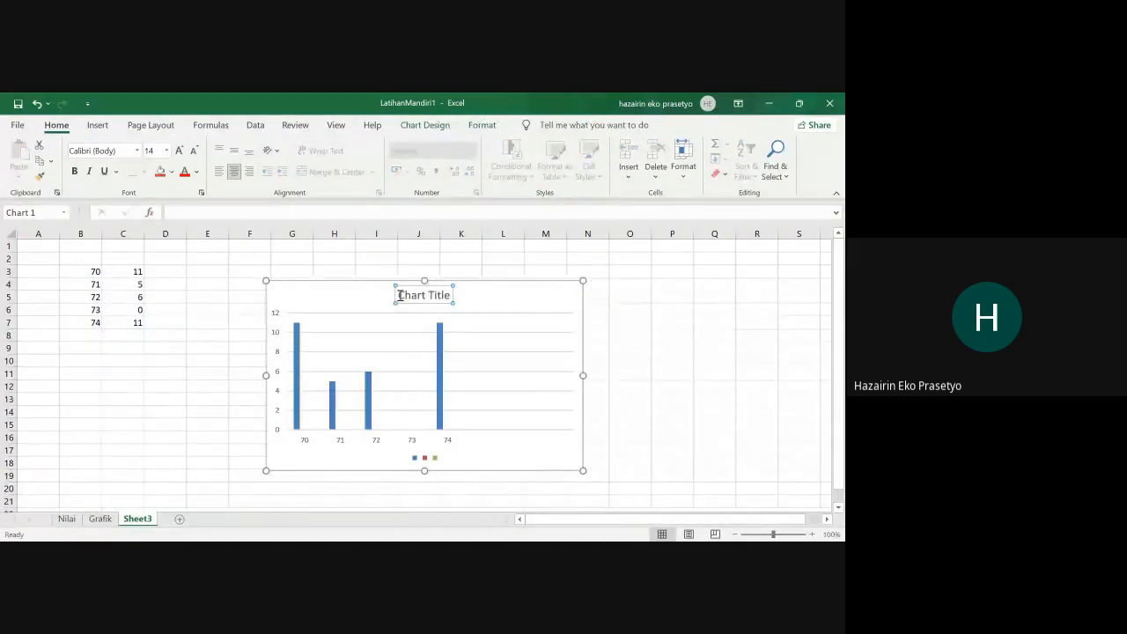
pyautogui.moveTo(398, 296); pyautogui.dragTo(456, 297)
pyautogui.hotkey('ctrl', 'c')
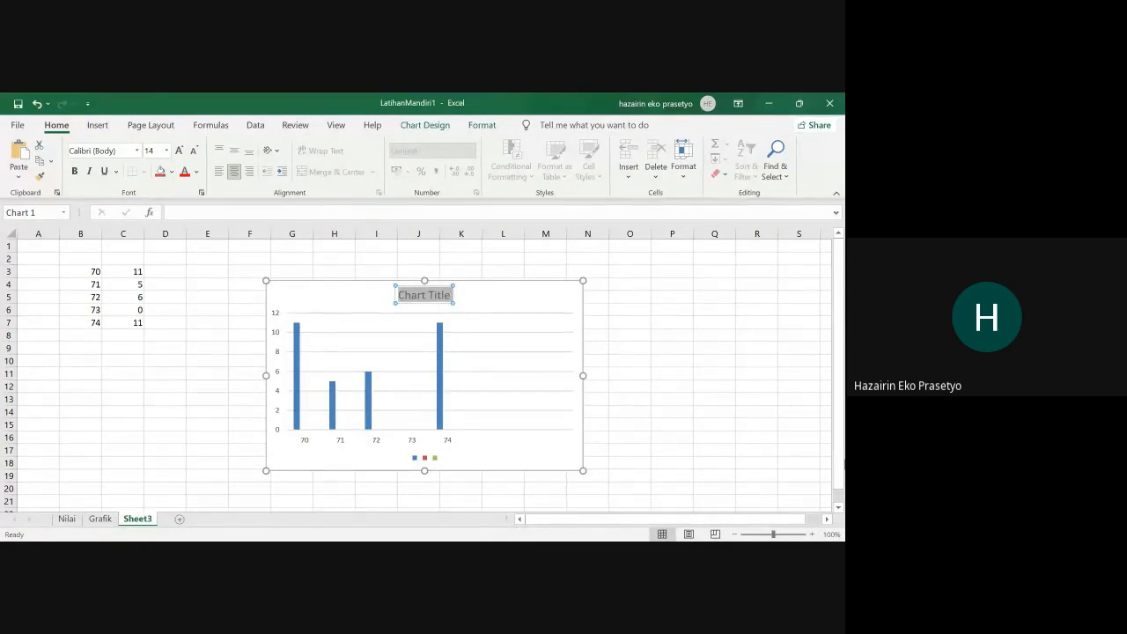
pyautogui.write('FD')
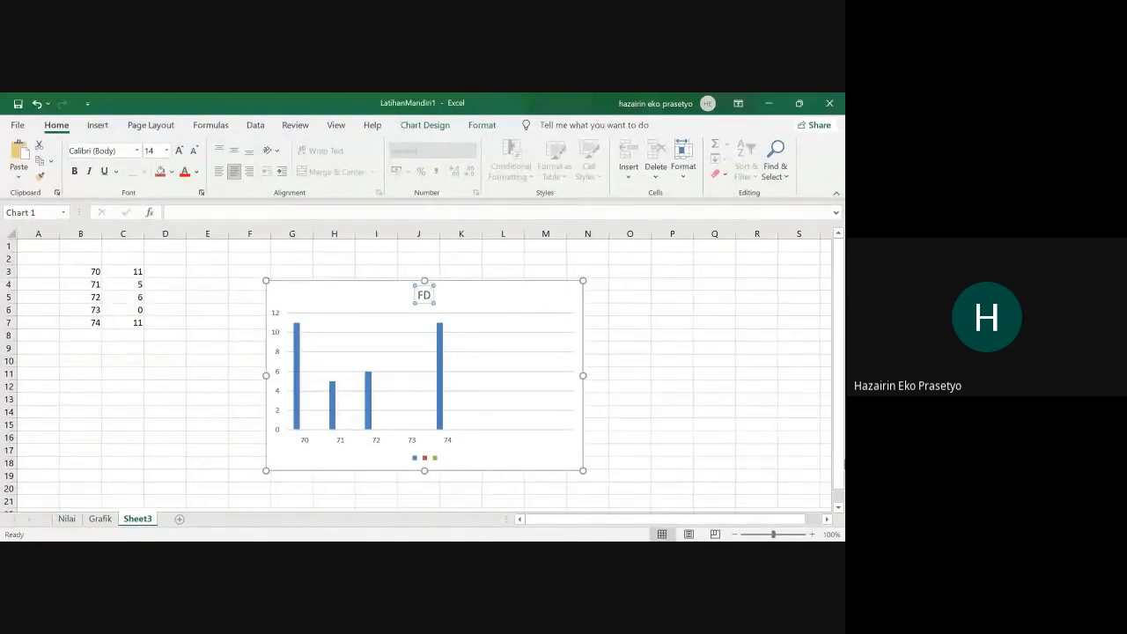
pyautogui.write(' Ulangan')
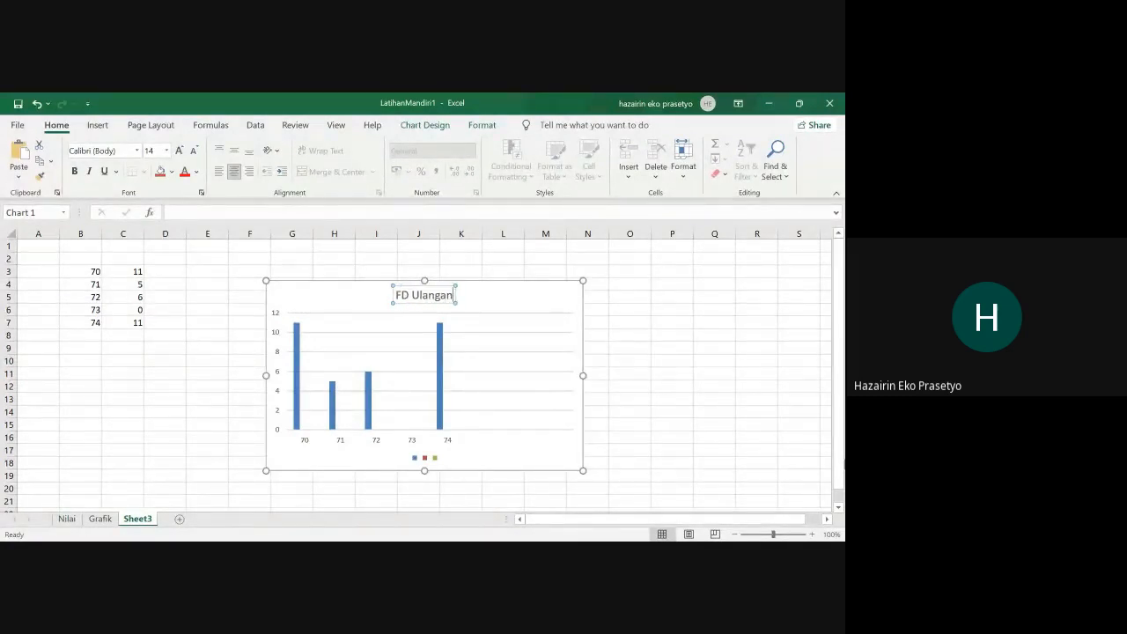
pyautogui.write(' Harian')
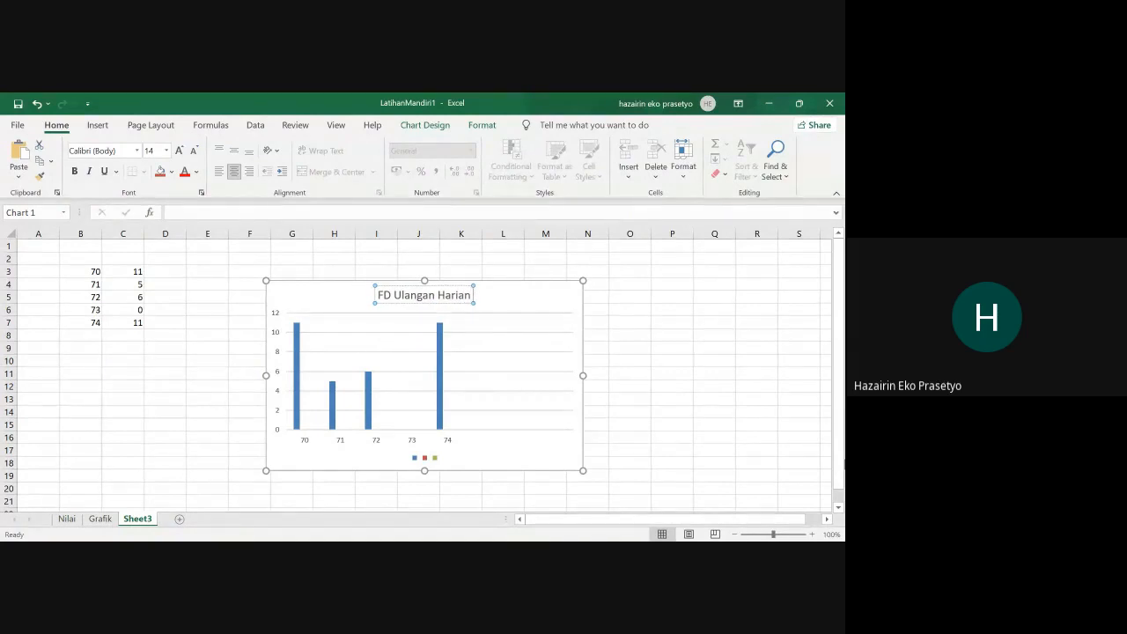
# Step: Complete the chart title as "FD Ulangan Harian I" and add Data Callout labels to the chart's columns
pyautogui.write(' I')
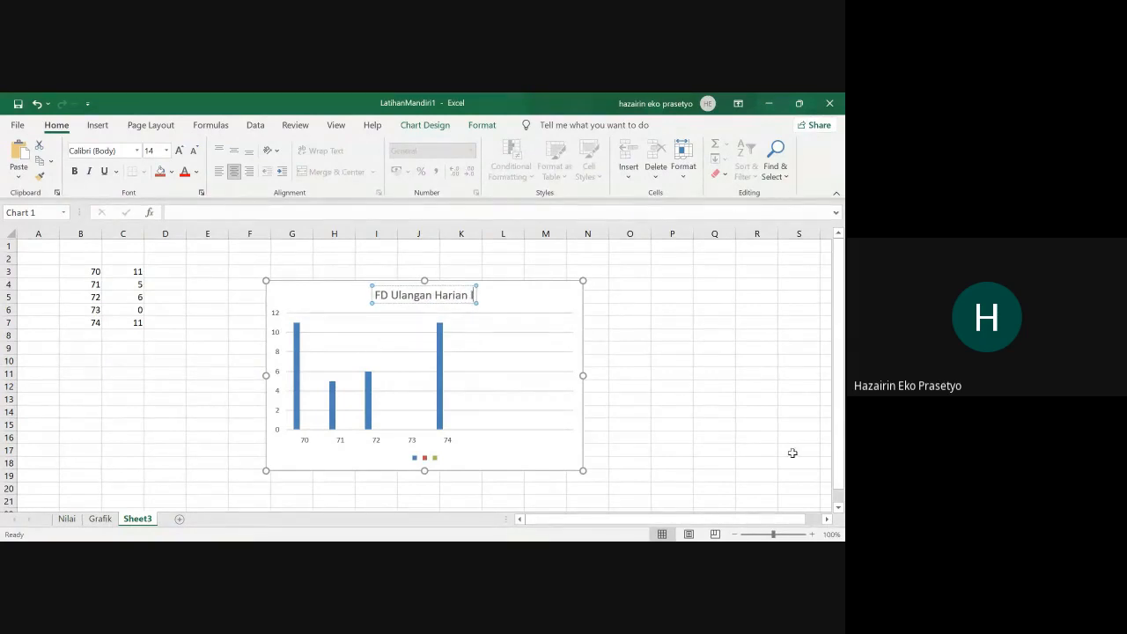
pyautogui.click(477, 368)
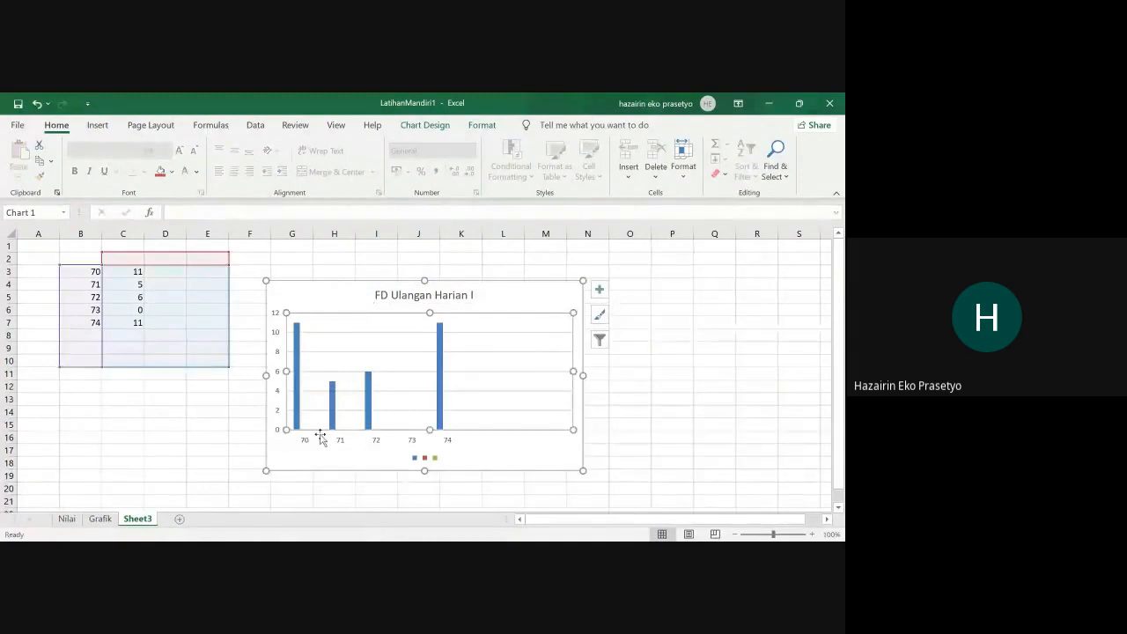
pyautogui.click(308, 283)
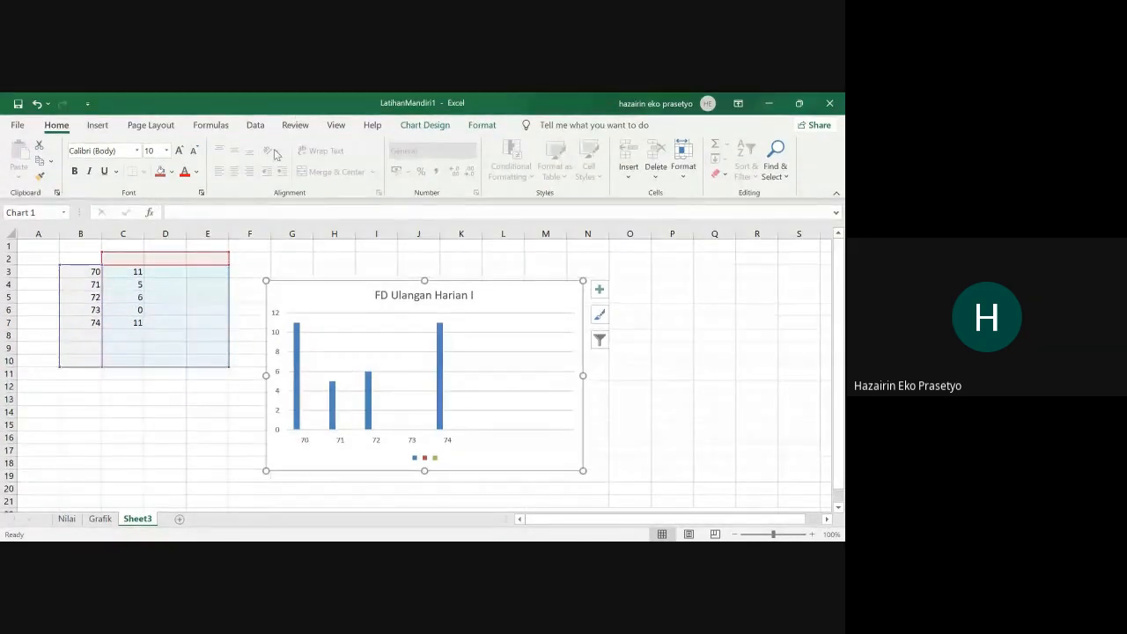
pyautogui.click(436, 128)
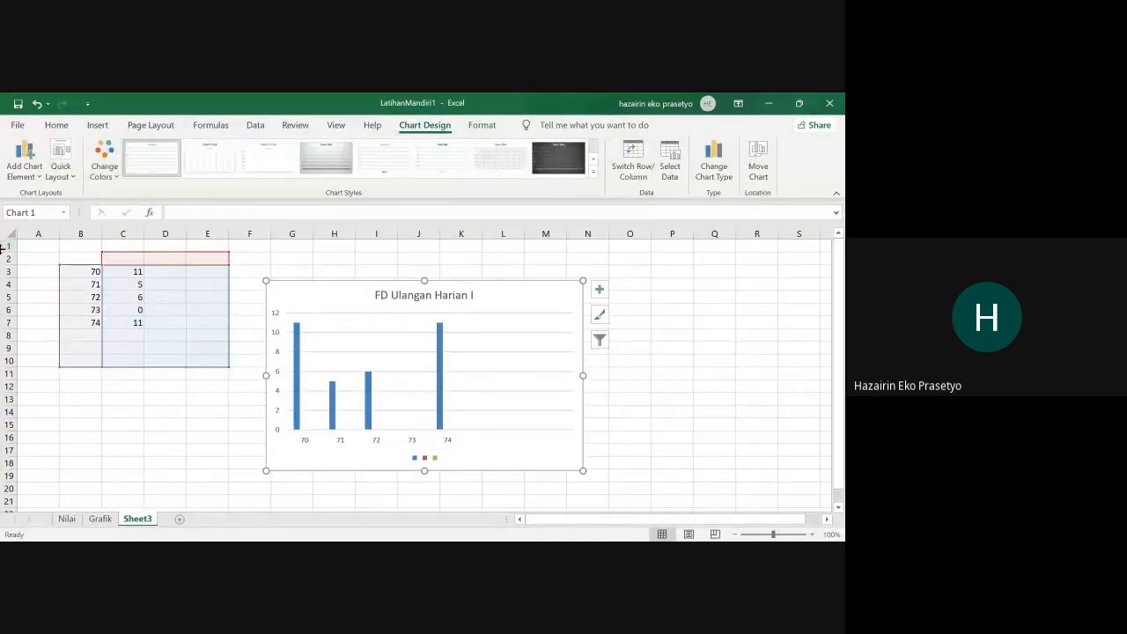
pyautogui.click(27, 171)
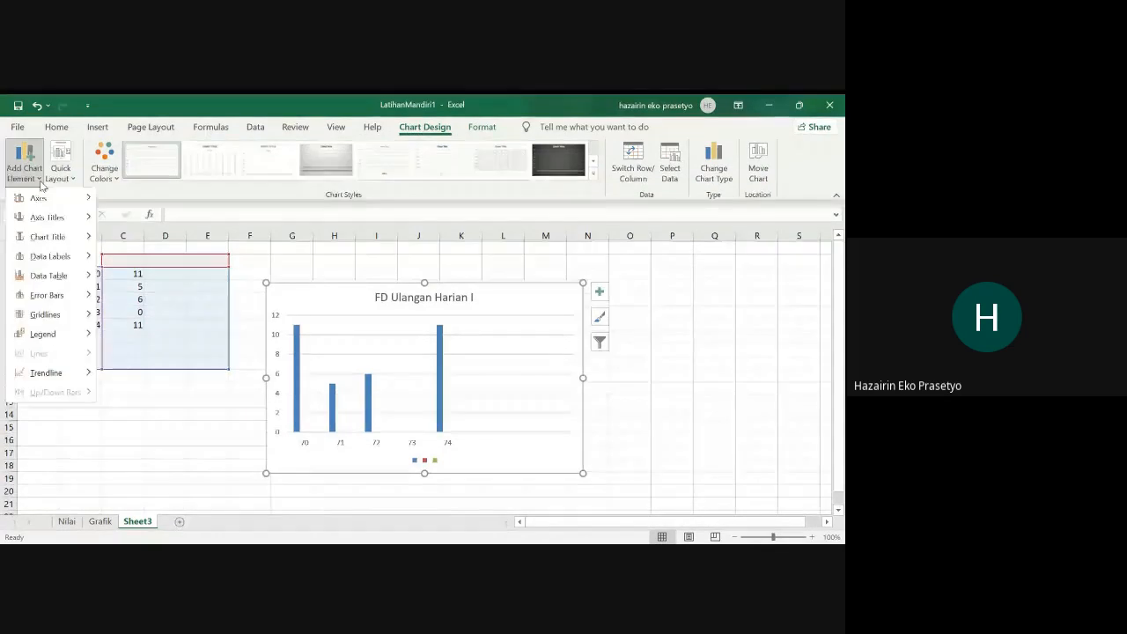
pyautogui.moveTo(74, 262)
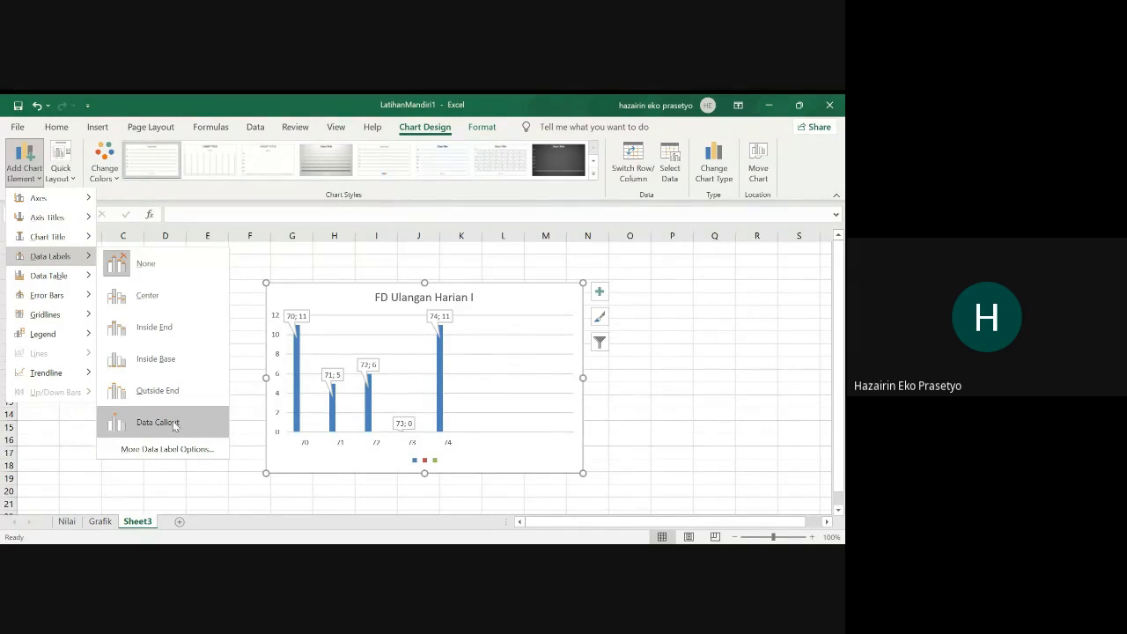
pyautogui.click(172, 421)
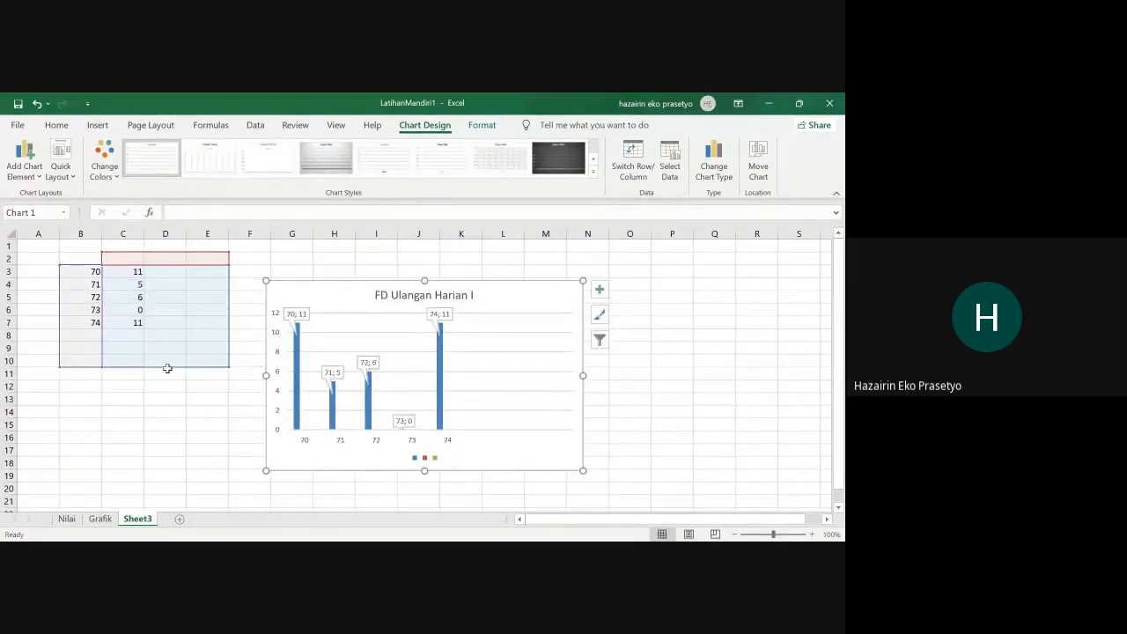
# Step: Add the column headers "Nilai" in B2 and "Frekuensi" in C2 above the chart data
pyautogui.click(86, 260)
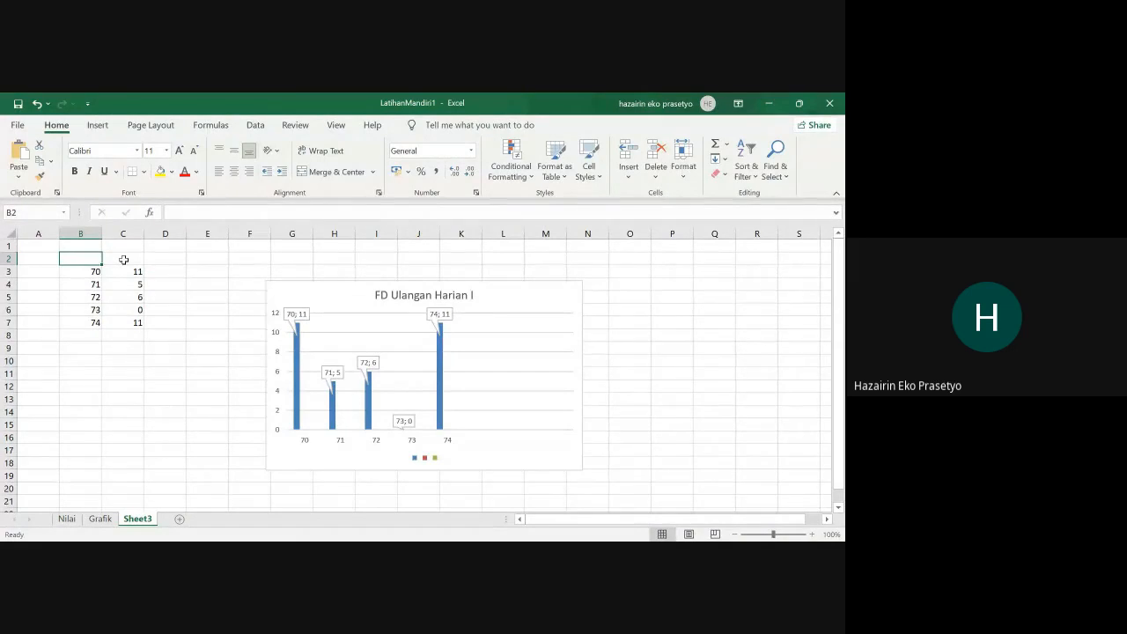
pyautogui.write('Nilai')
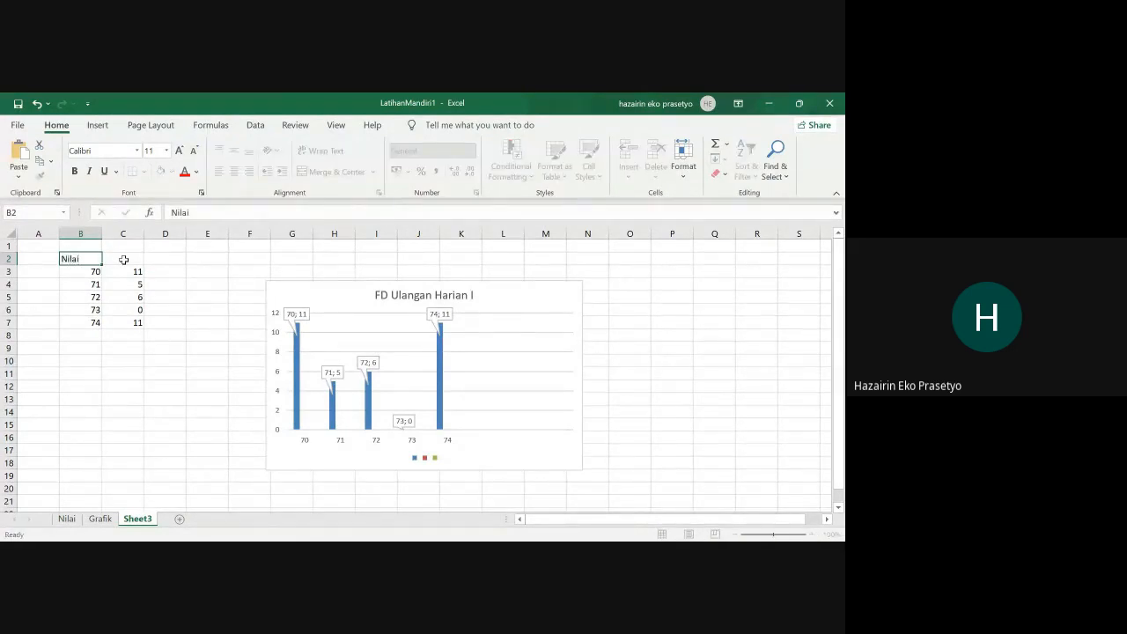
pyautogui.click(124, 259)
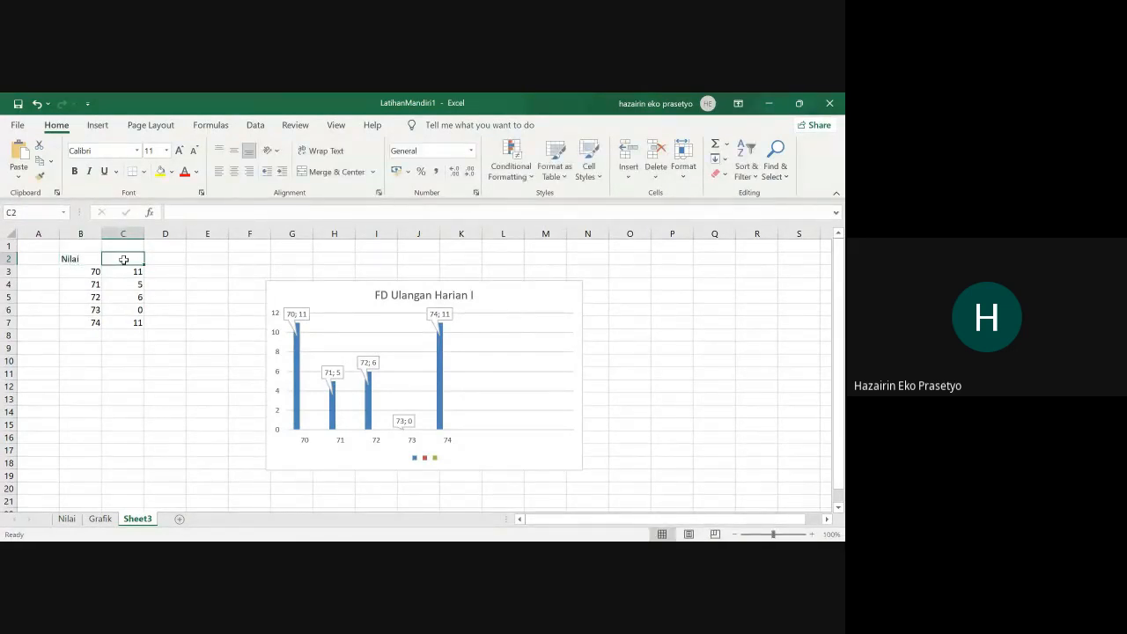
pyautogui.write('F')
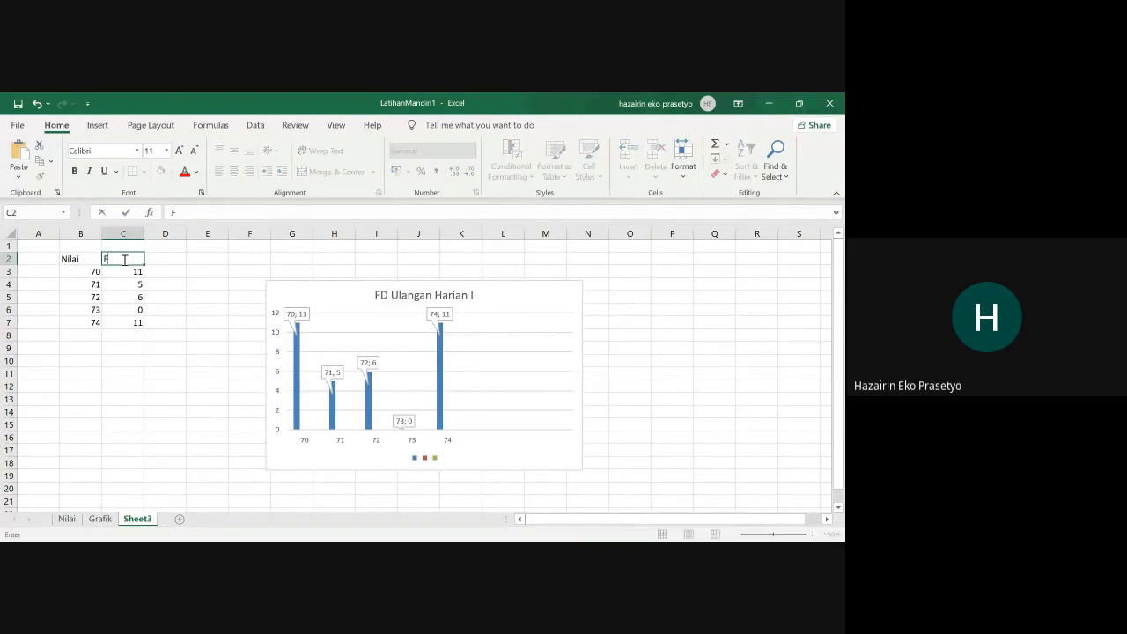
pyautogui.write('rekuensi')
pyautogui.press('Return')
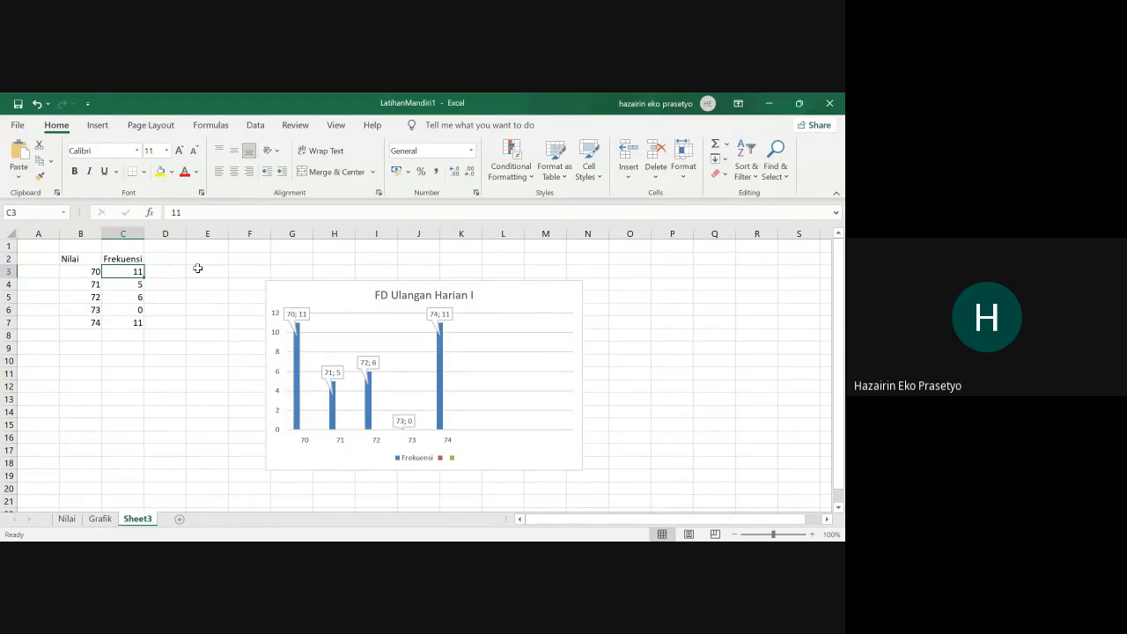
# Step: Change the C2 header to "UH1" and add the headers "PTS" in D2 and "PAS" in E2
pyautogui.click(125, 259)
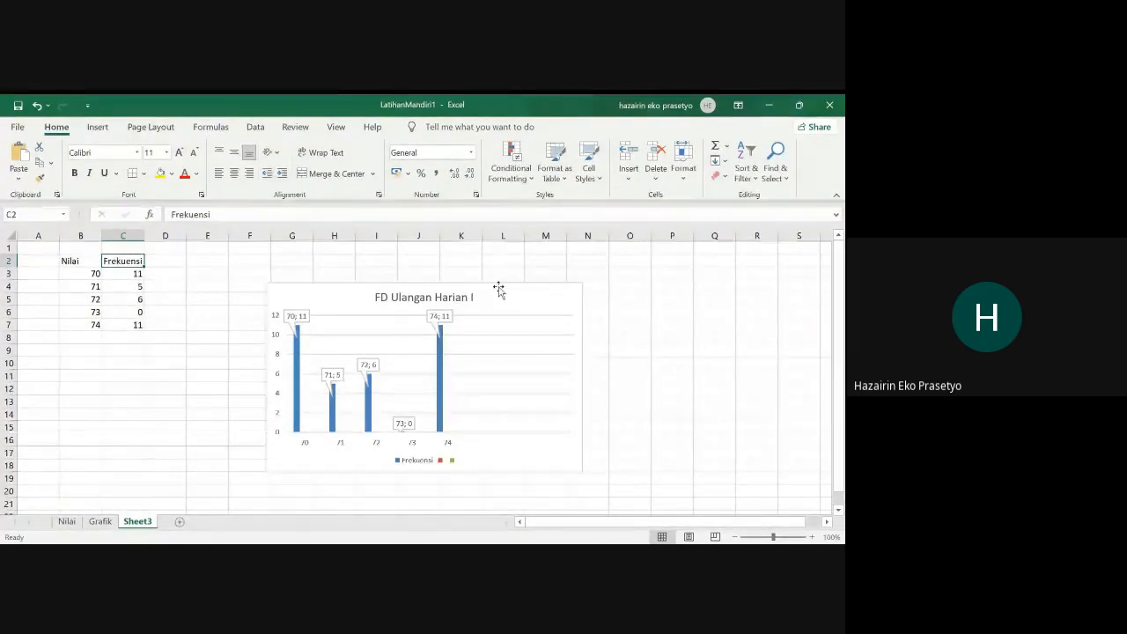
pyautogui.write('UH1')
pyautogui.press('Tab')
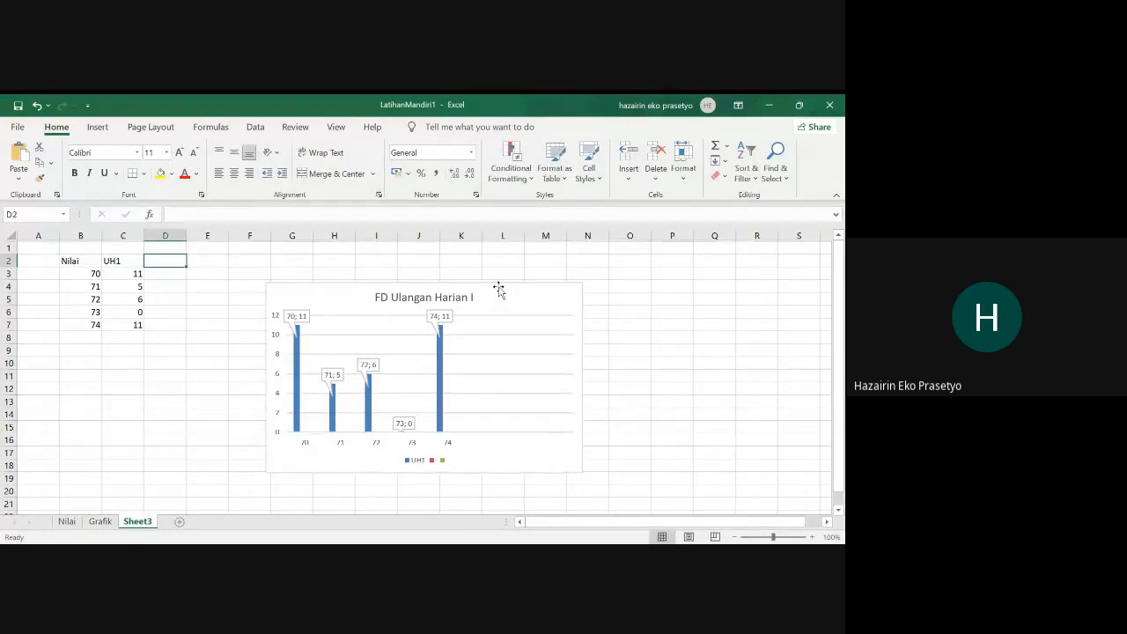
pyautogui.write('PTS')
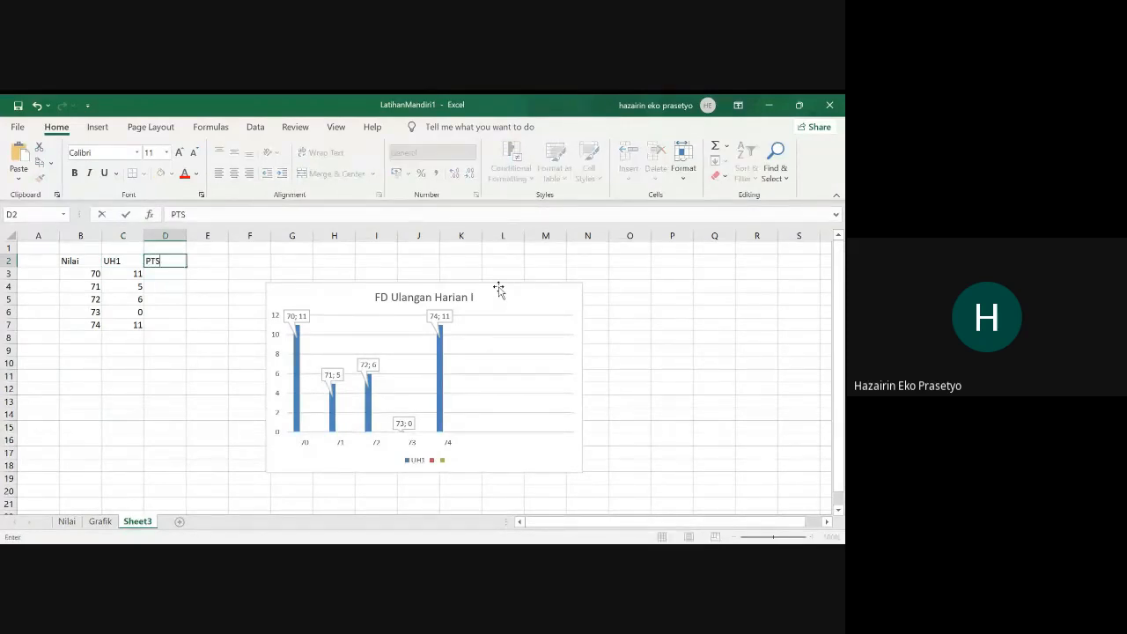
pyautogui.press('Tab')
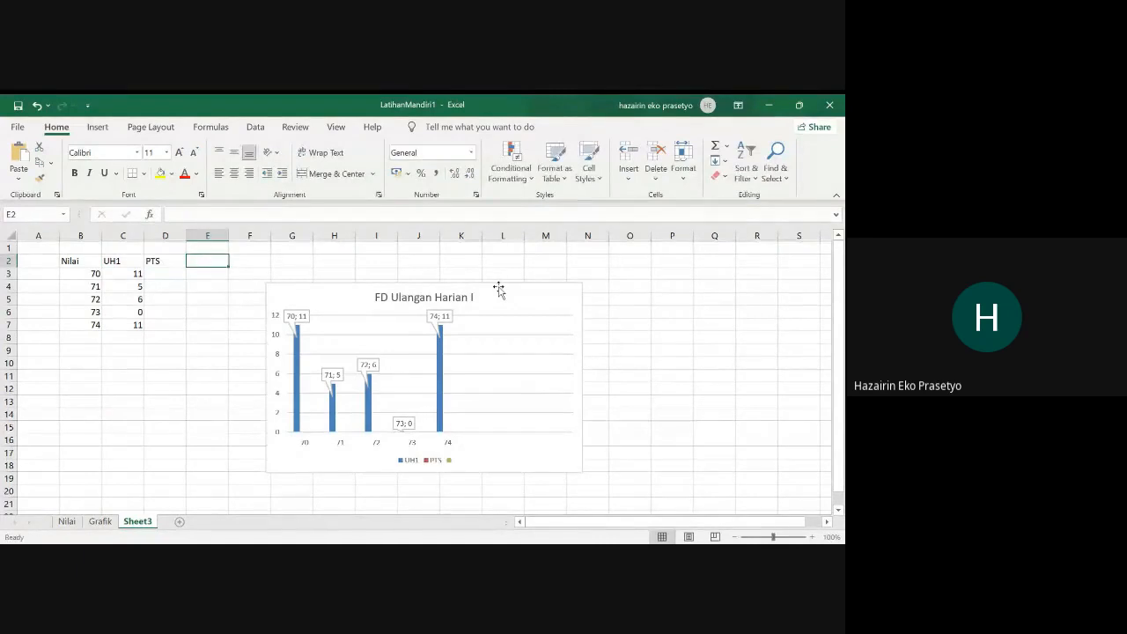
pyautogui.write('PAS')
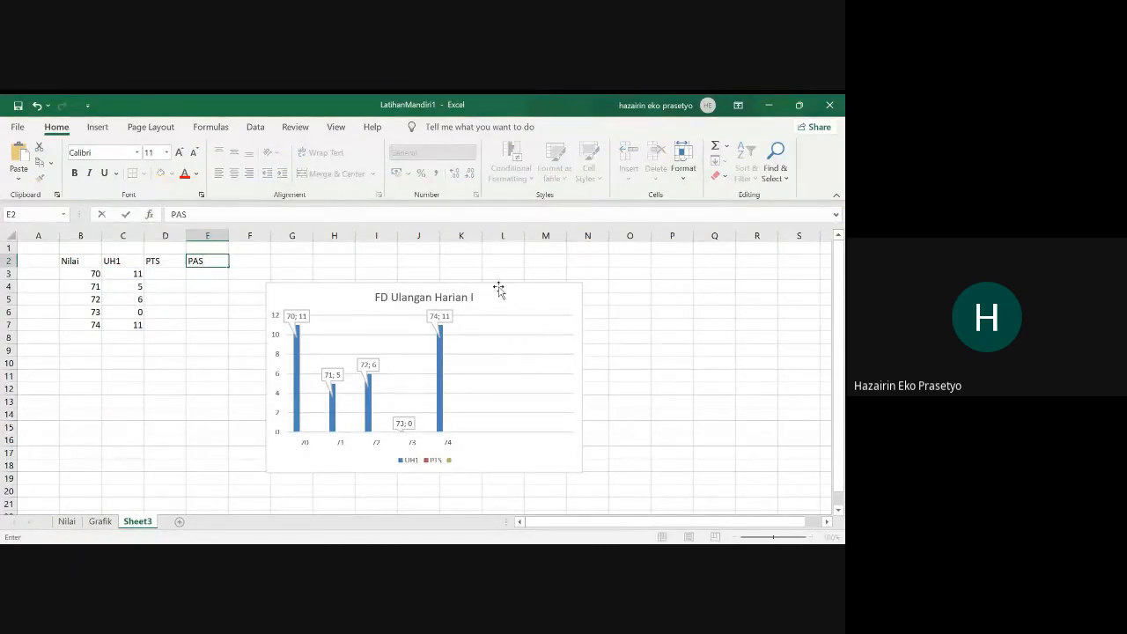
pyautogui.press('Return')
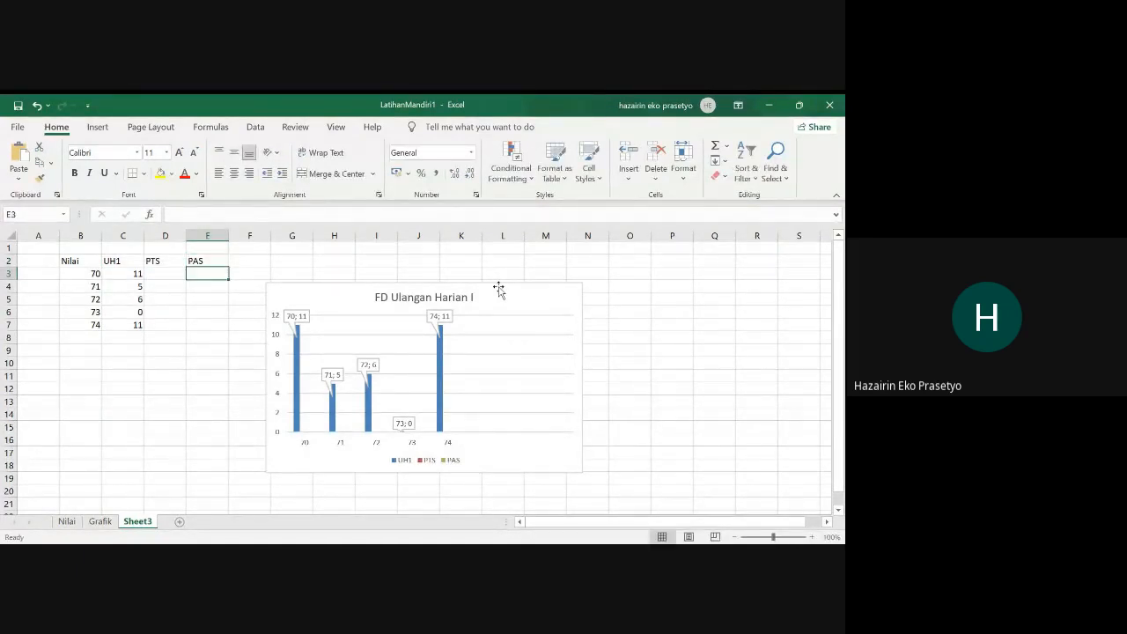
# Step: Copy over the F-PTS frequencies of scores 70 and 71 from the Nilai sheet, entering 11 in D3 and 1 in D4 of Sheet3
pyautogui.press('Left')
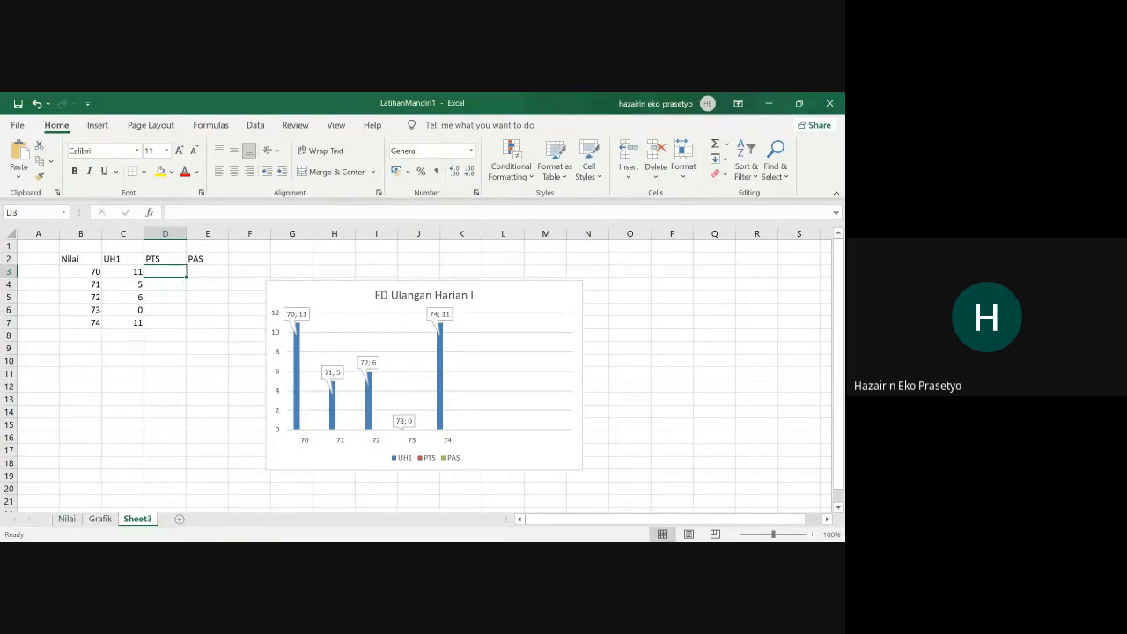
pyautogui.click(67, 518)
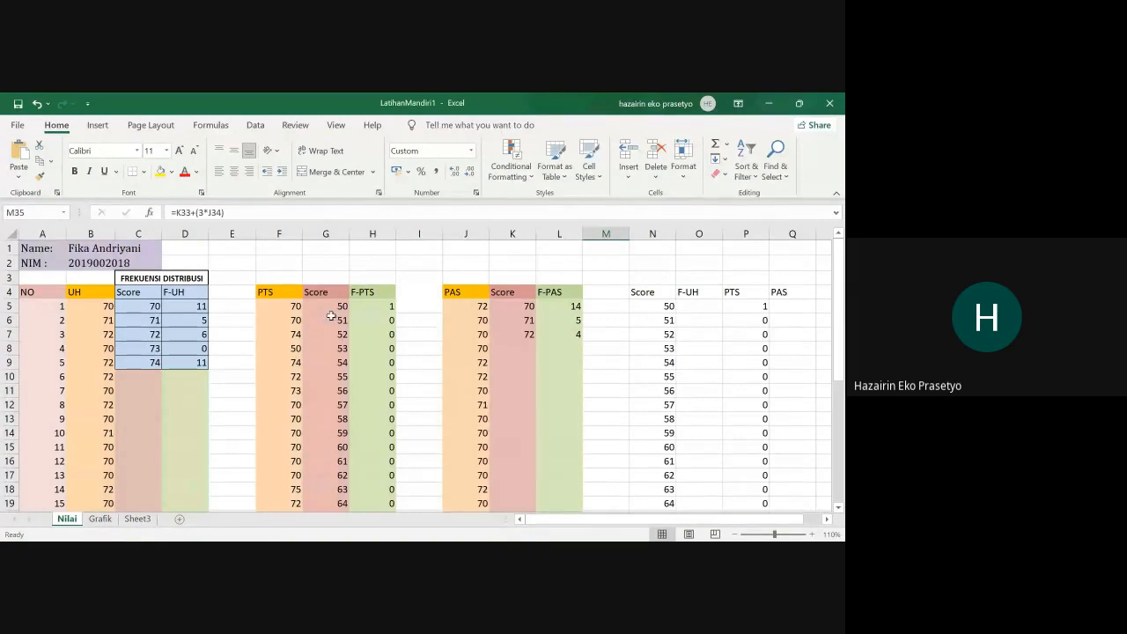
pyautogui.scroll(-4, 343, 311)
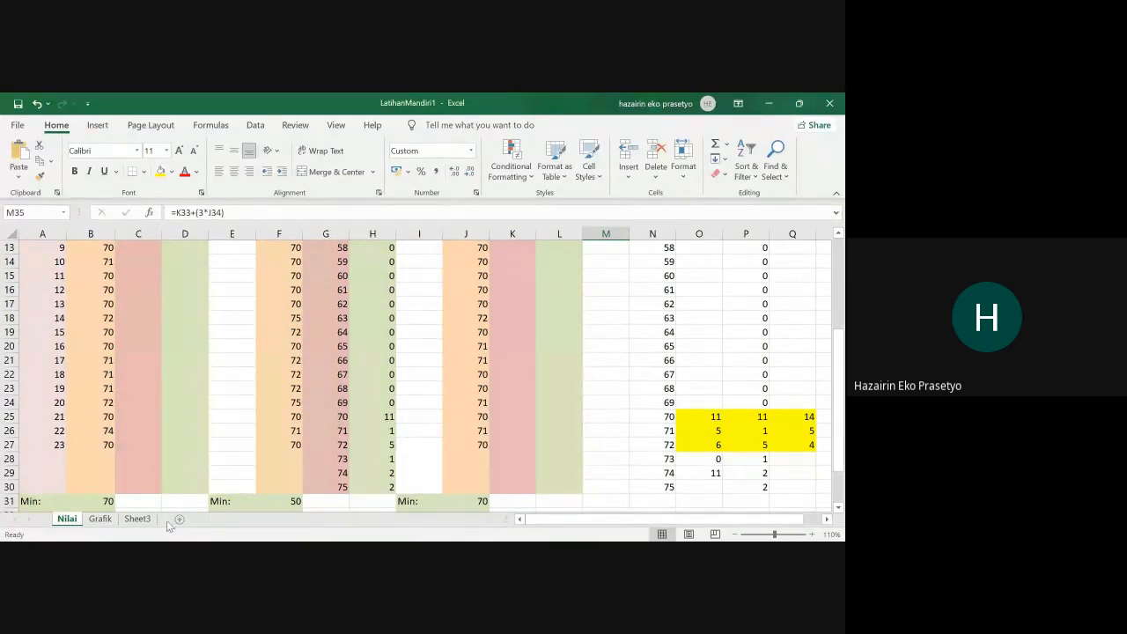
pyautogui.click(136, 520)
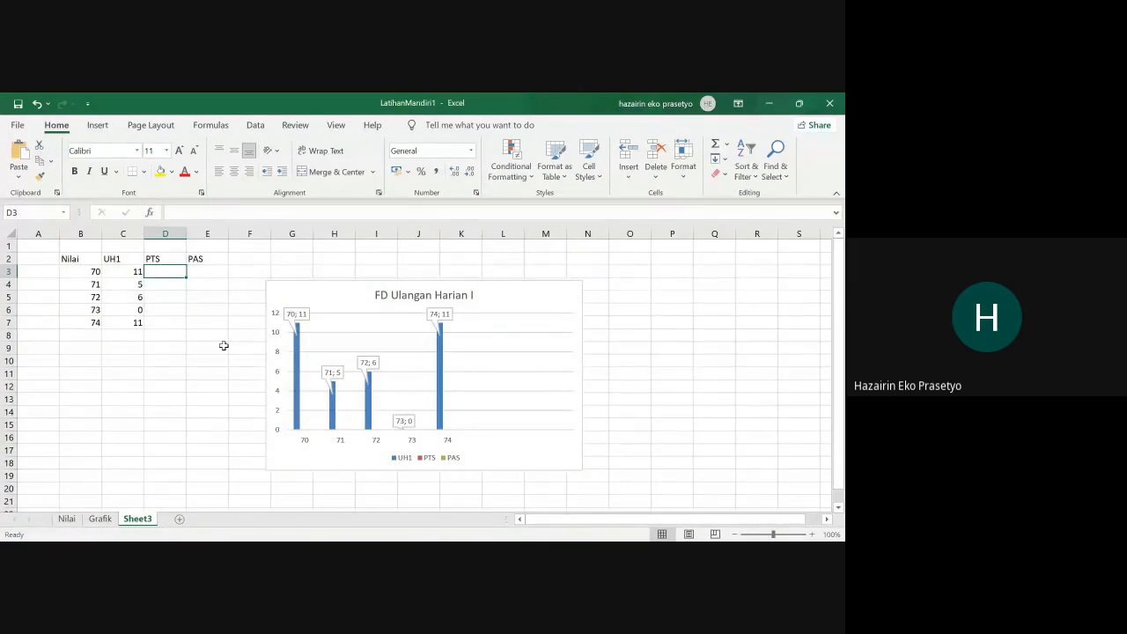
pyautogui.write('11')
pyautogui.press('Return')
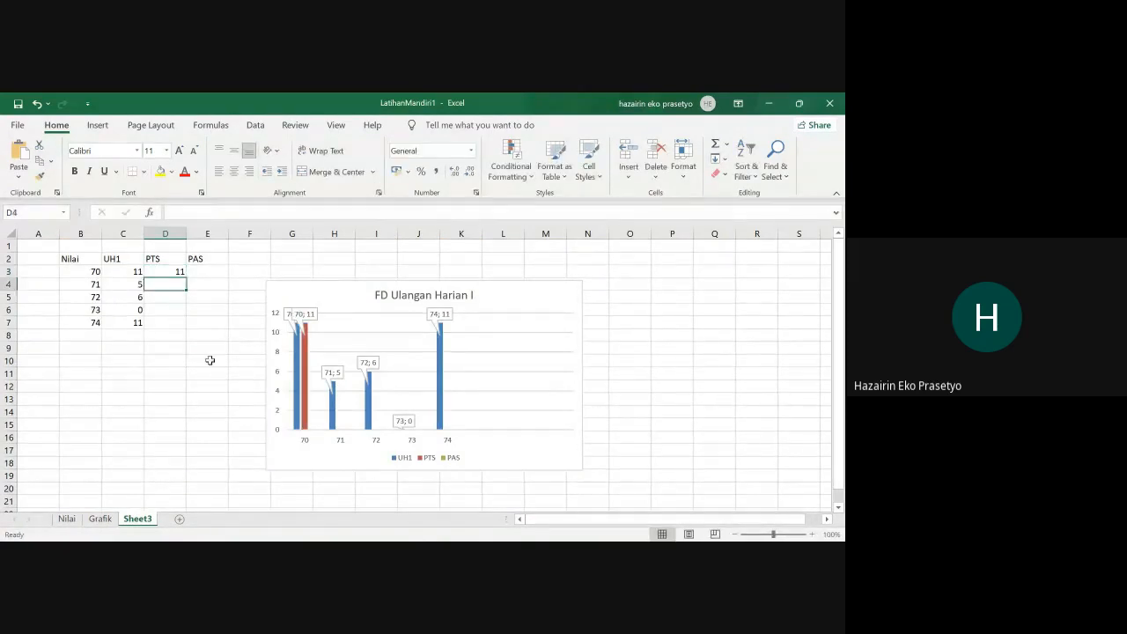
pyautogui.click(66, 519)
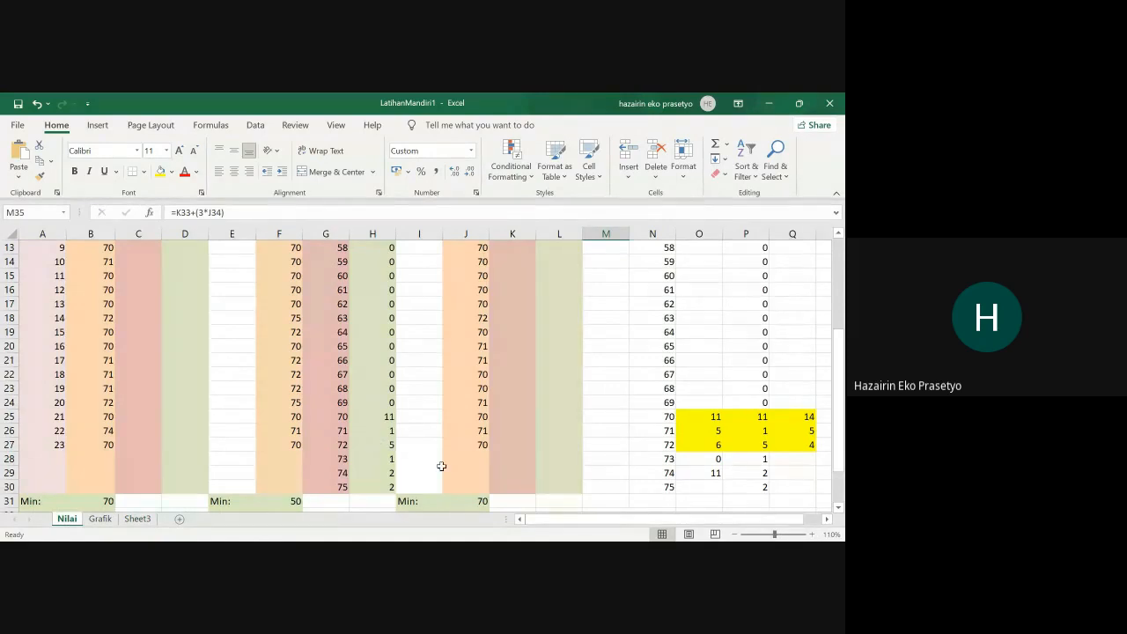
pyautogui.click(137, 518)
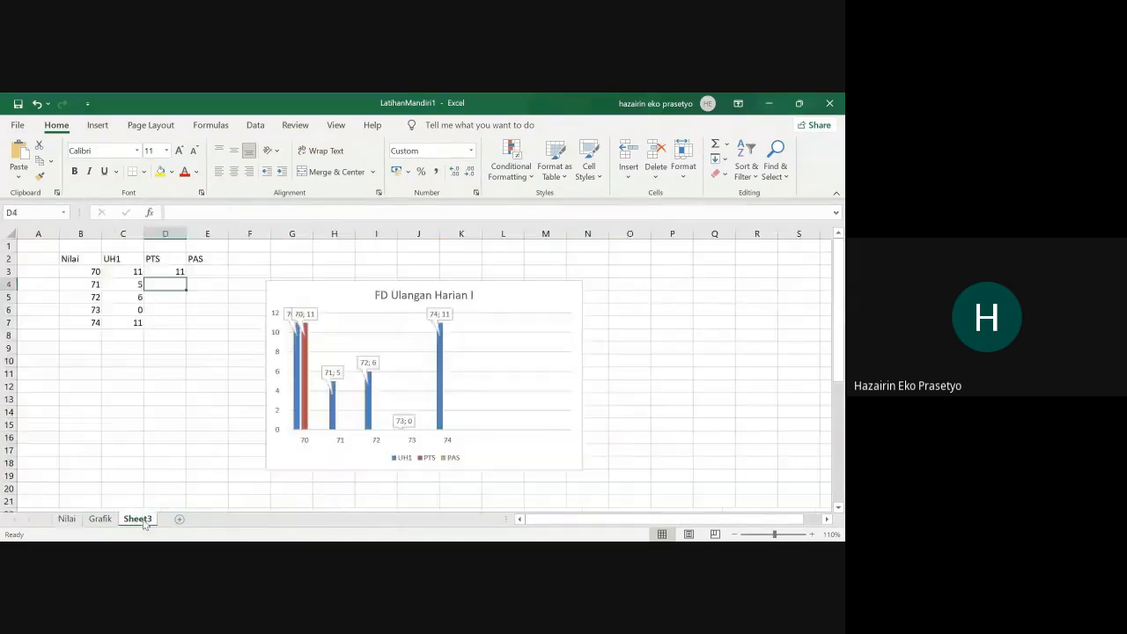
pyautogui.write('1')
pyautogui.press('Return')
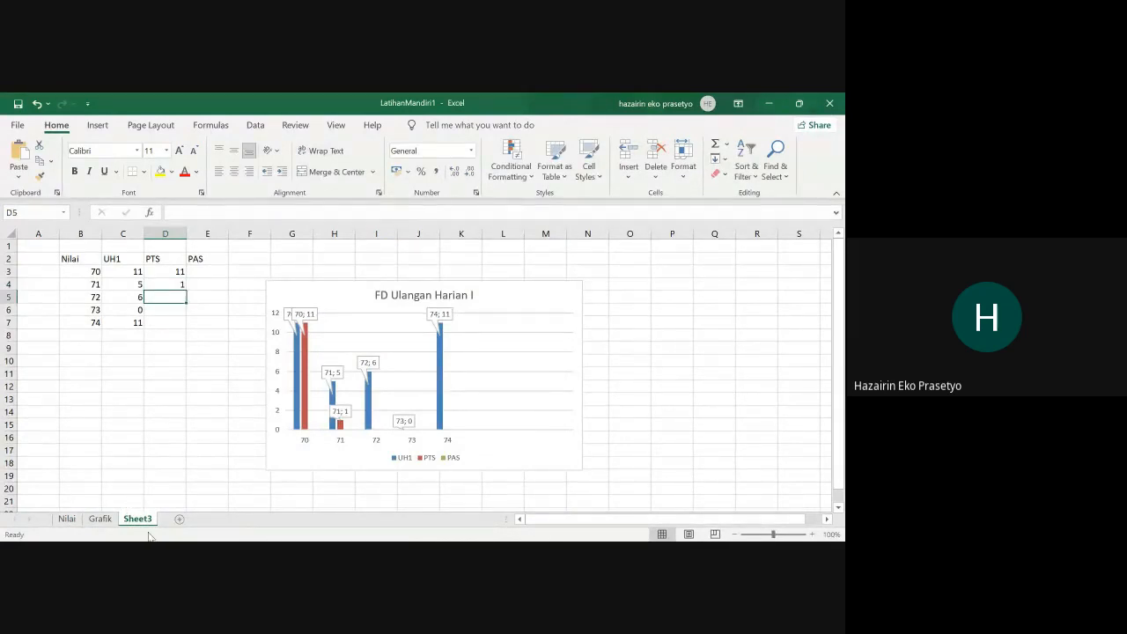
# Step: Check the Nilai sheet for the F-PTS frequencies of scores 72 and 73, and enter 5 in D5 and 1 in D6 of Sheet3
pyautogui.click(67, 518)
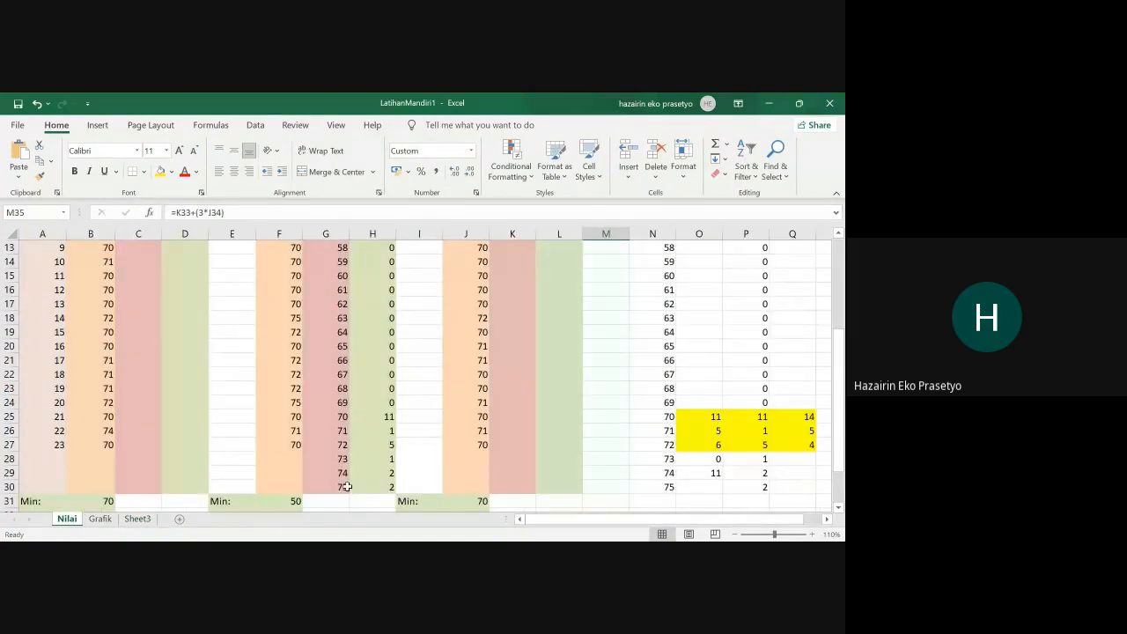
pyautogui.click(139, 520)
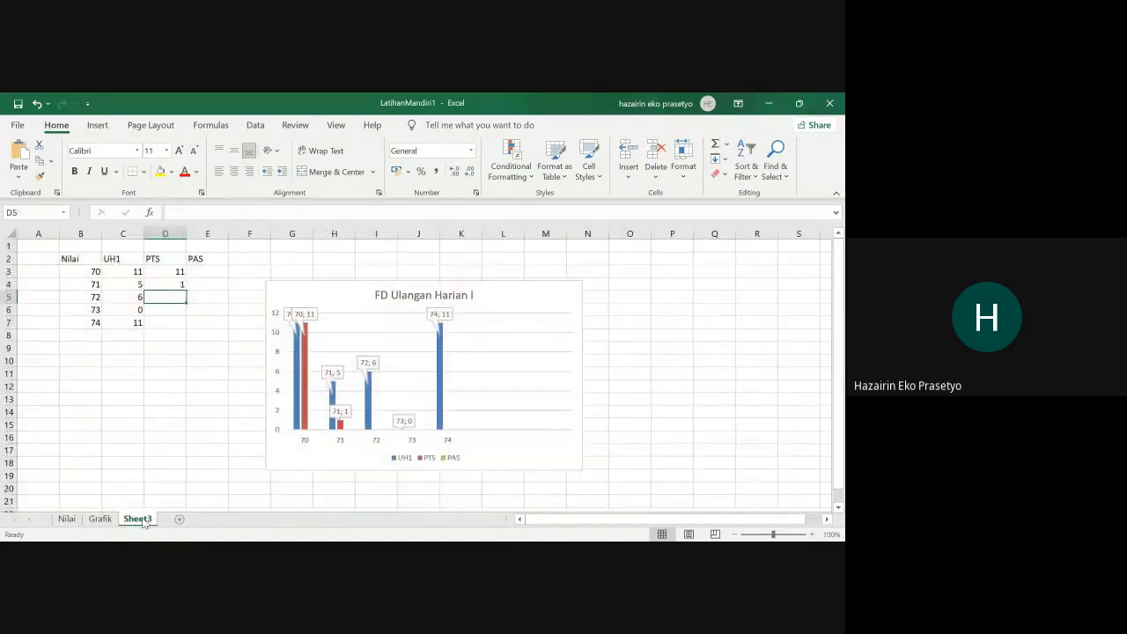
pyautogui.write('5')
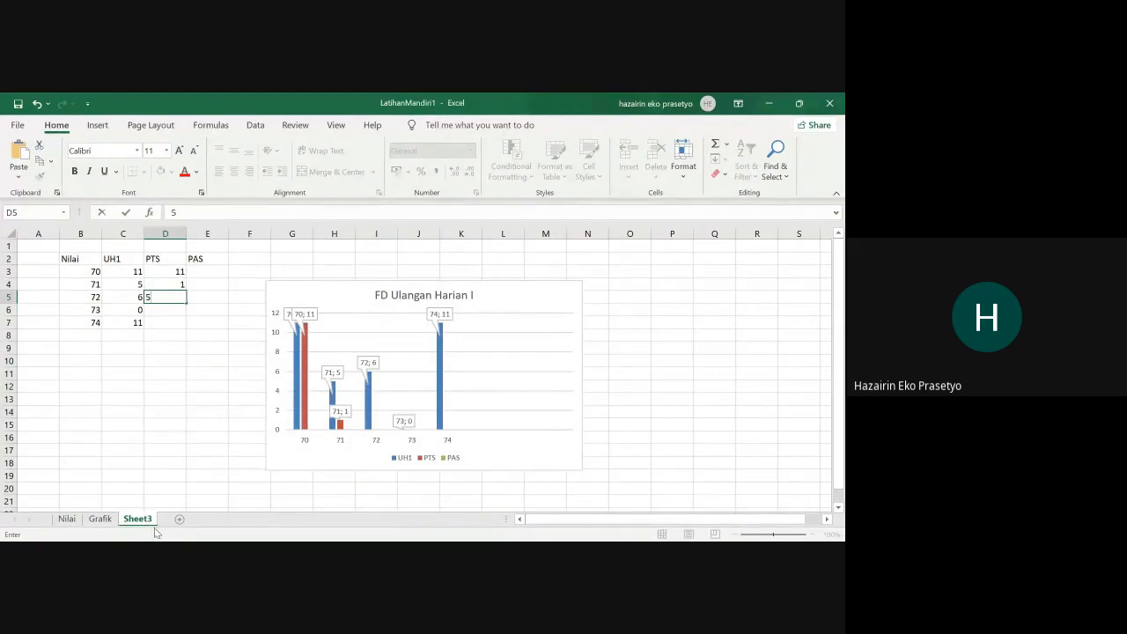
pyautogui.press('Return')
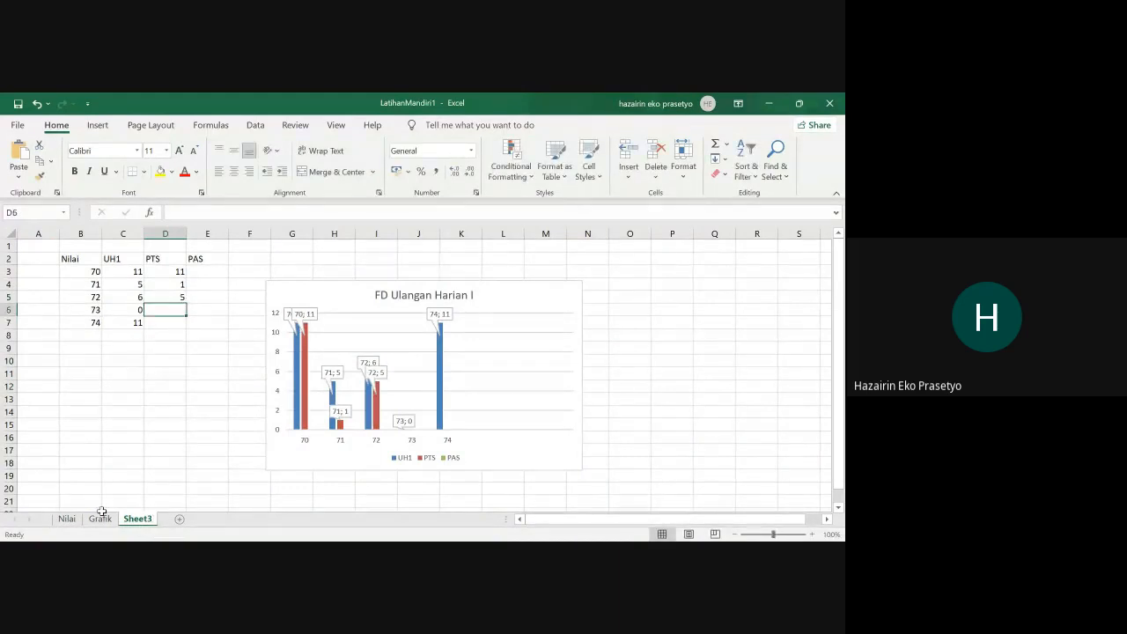
pyautogui.click(67, 519)
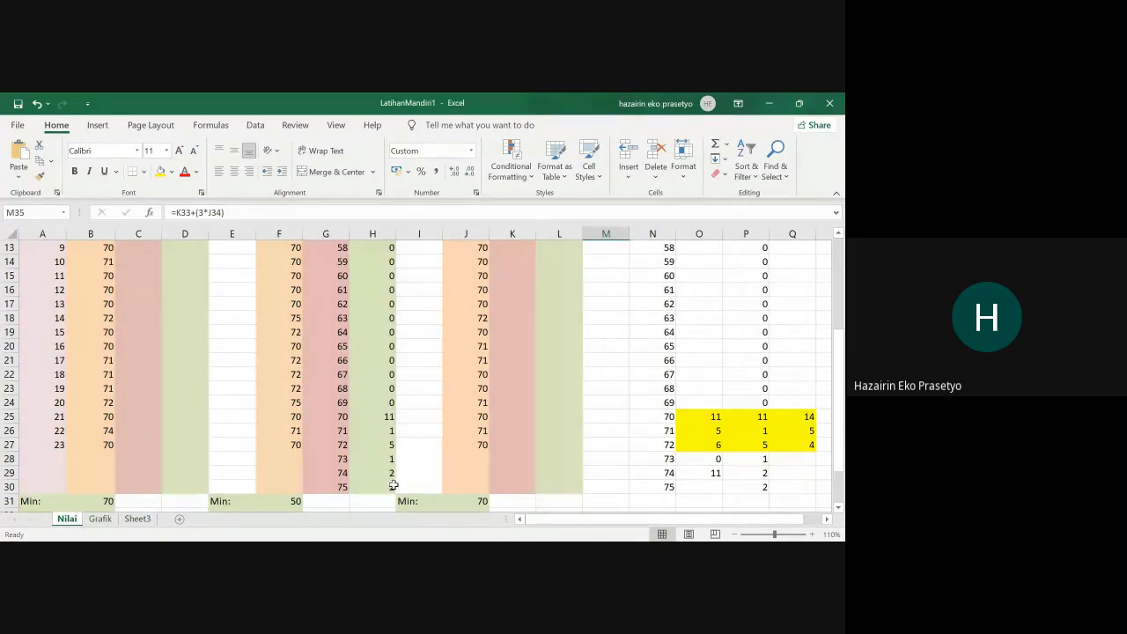
pyautogui.click(138, 518)
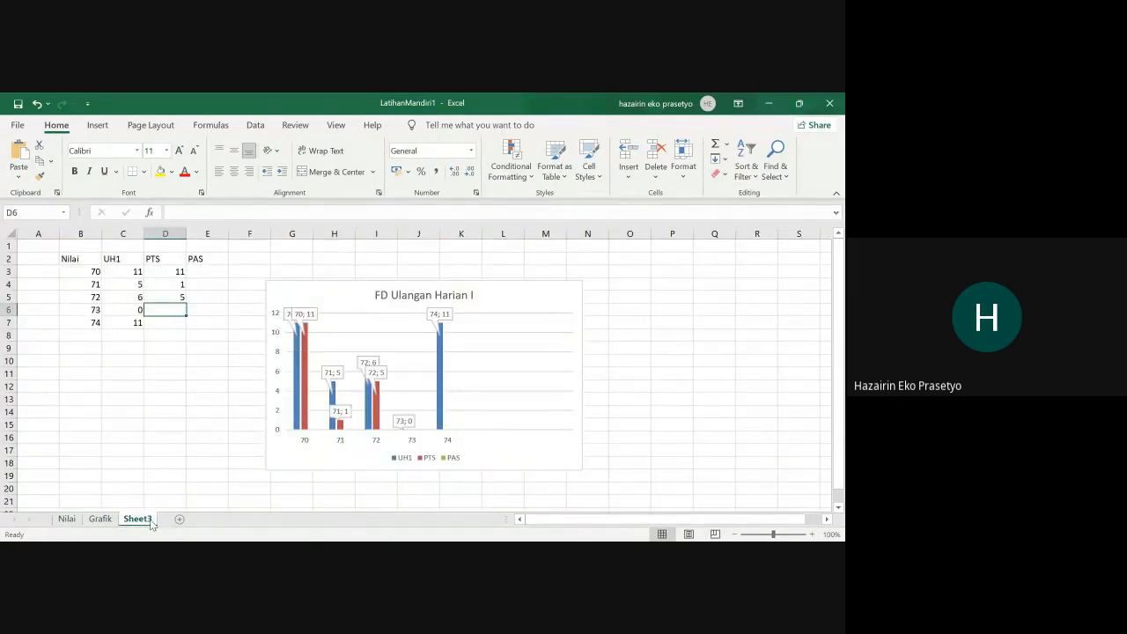
pyautogui.write('1')
pyautogui.press('Return')
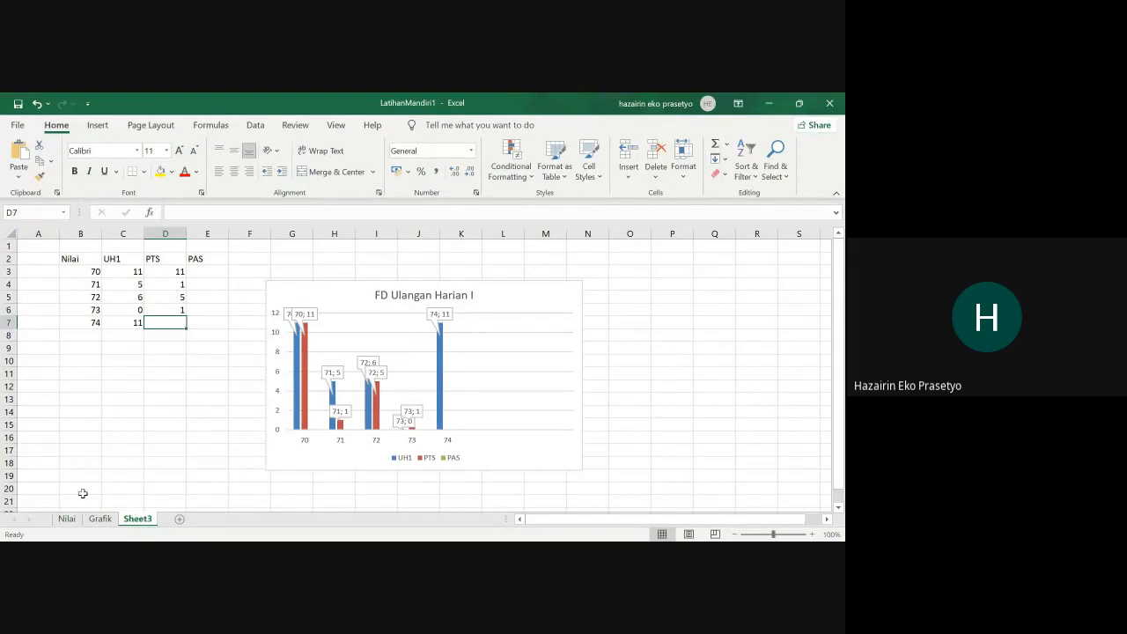
# Step: Check the Nilai sheet for the F-PTS frequency of score 74 and enter 2 in D7 of Sheet3
pyautogui.click(73, 524)
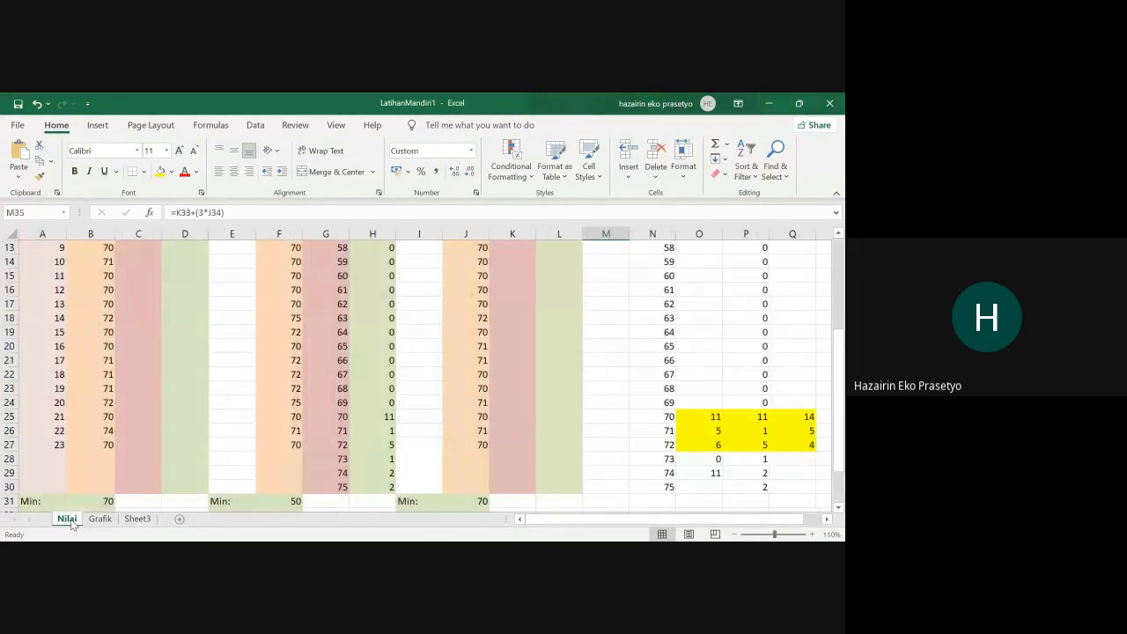
pyautogui.click(125, 522)
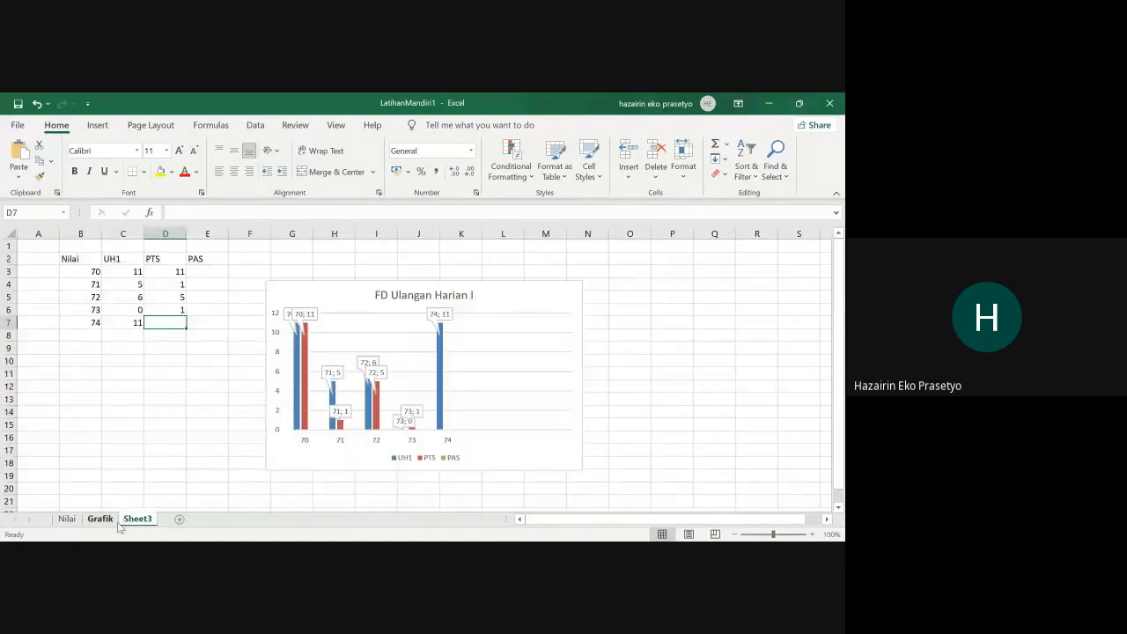
pyautogui.write('2')
pyautogui.press('Return')
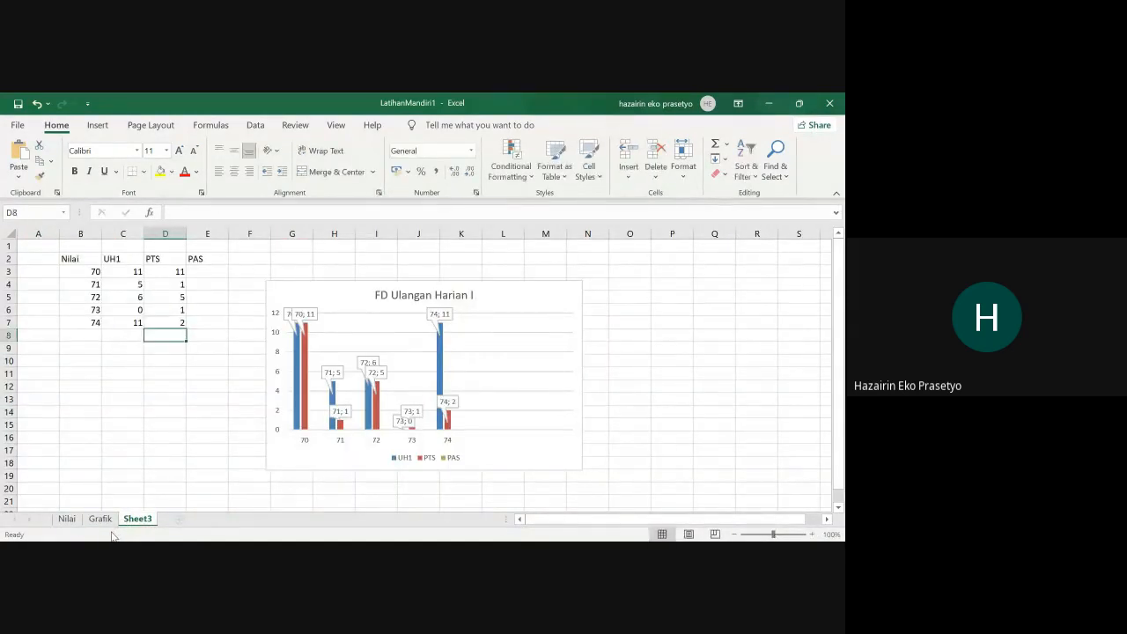
# Step: Add a row for score 75 to the chart data, with 75 in B8 and a PTS frequency of 2 in D8
pyautogui.write('2')
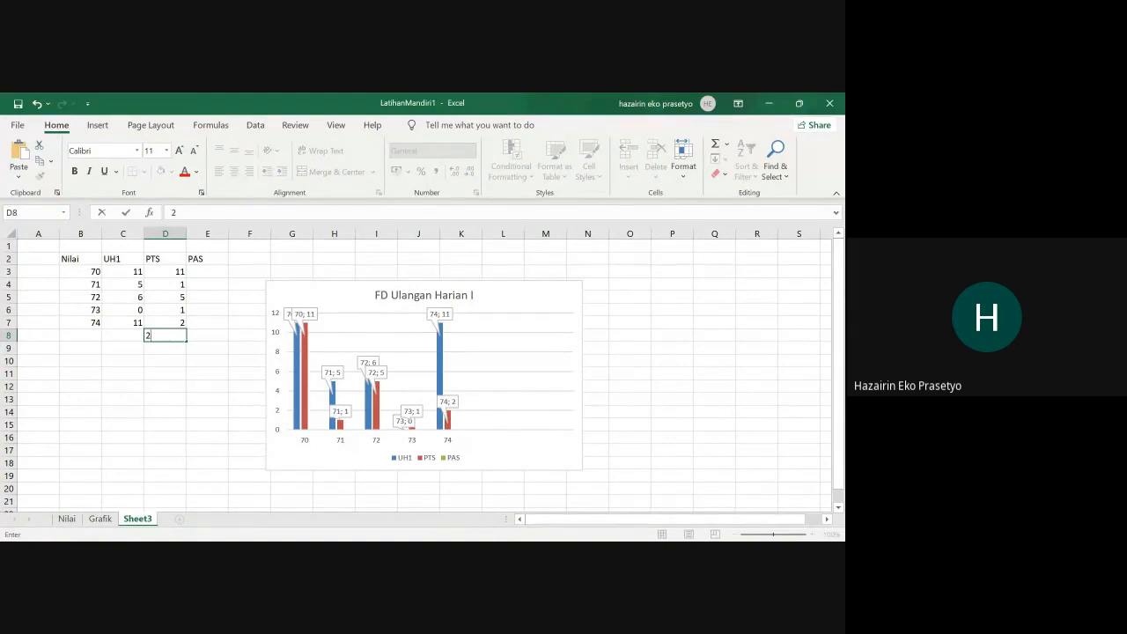
pyautogui.press('Left')
pyautogui.press('Left')
pyautogui.write('75')
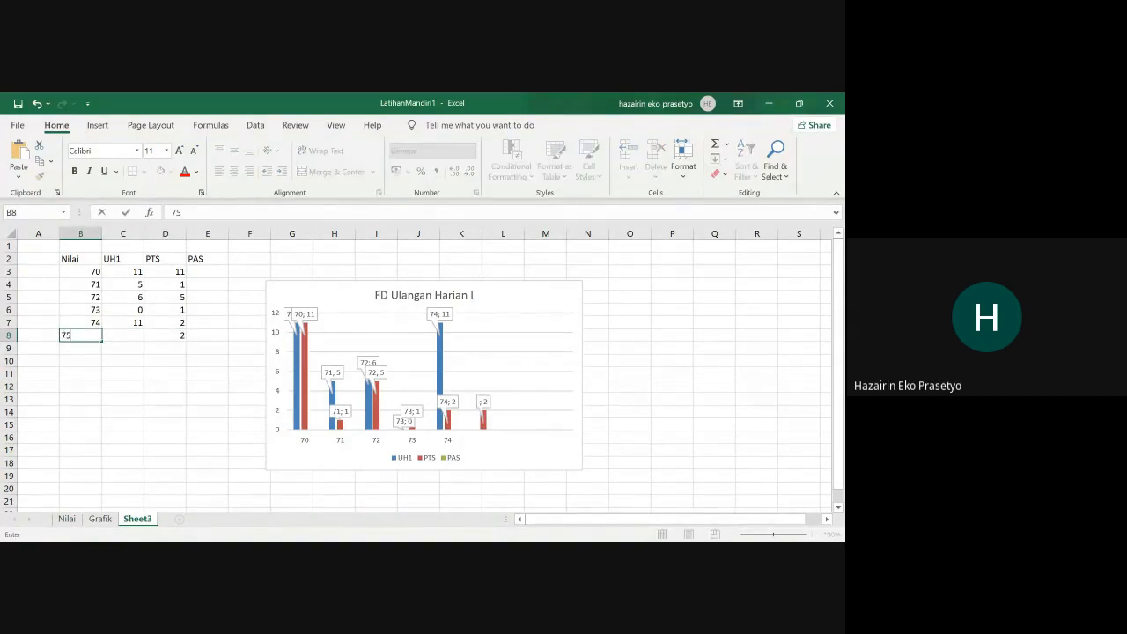
pyautogui.press('Right')
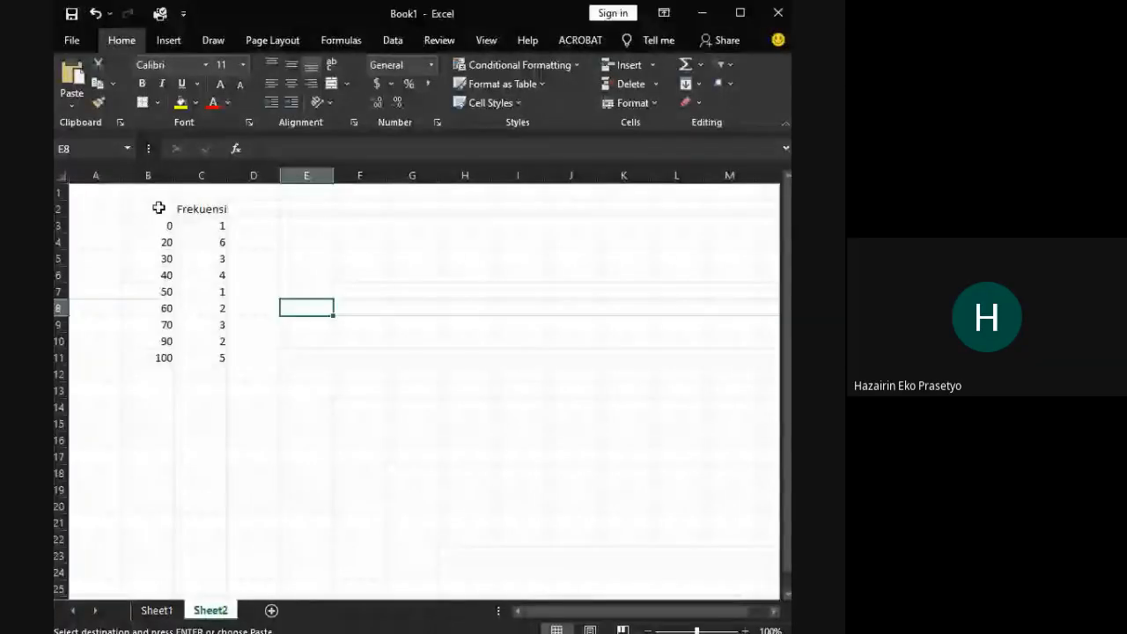
# Step: Enter the header "Nilai PV" in B2 above the score column on Sheet2 of Book1
pyautogui.click(161, 210)
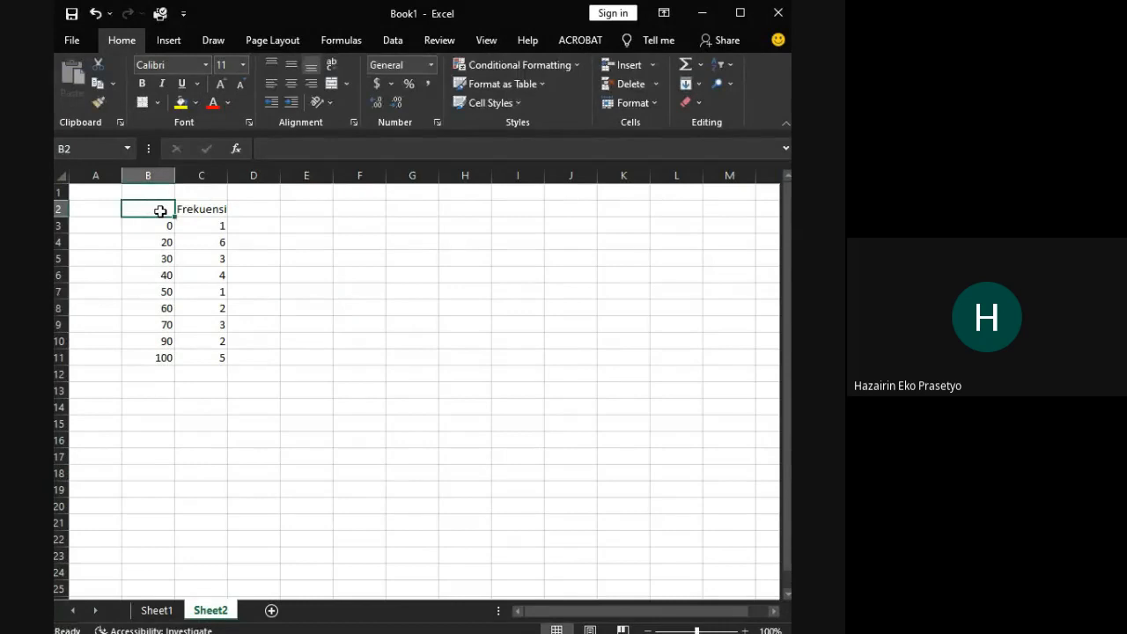
pyautogui.write('Nilai')
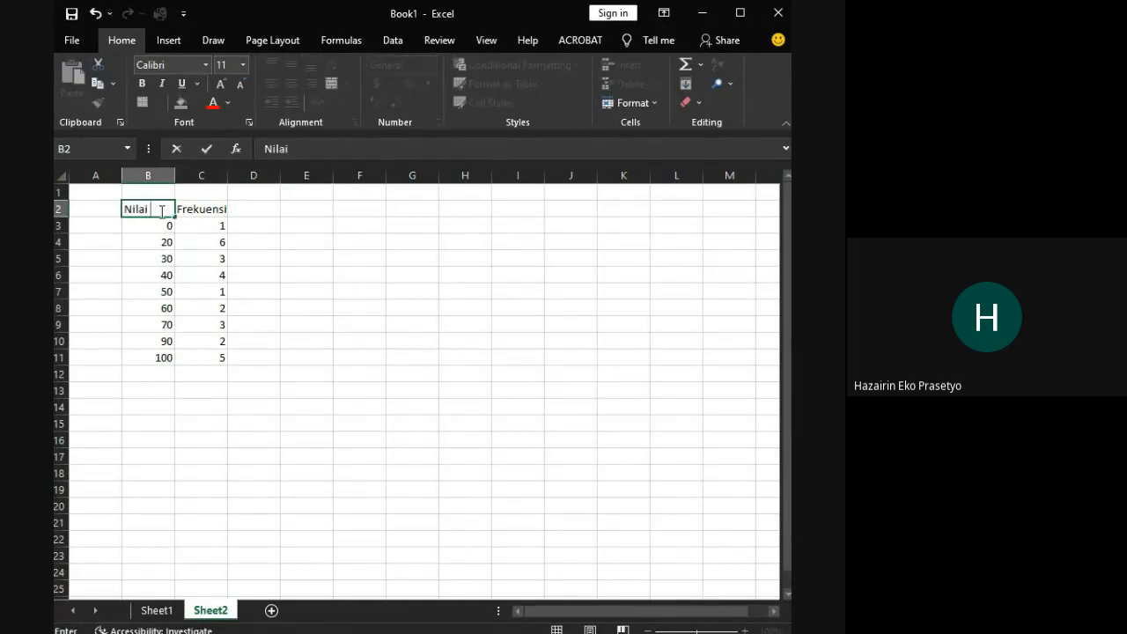
pyautogui.write(' PV')
pyautogui.click(347, 237)
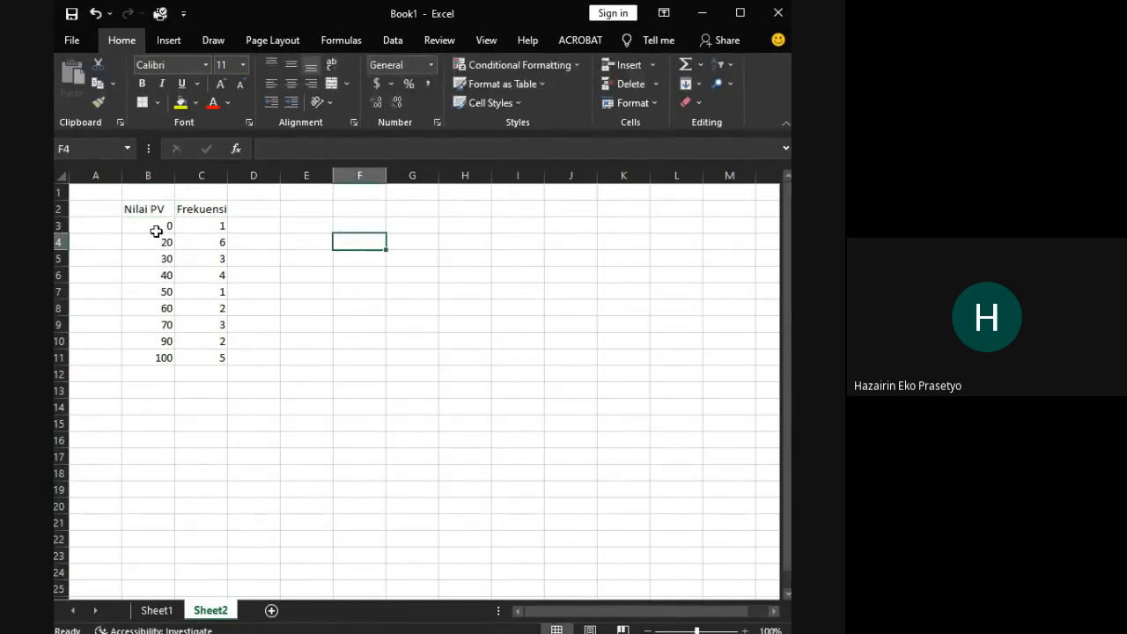
pyautogui.click(154, 214)
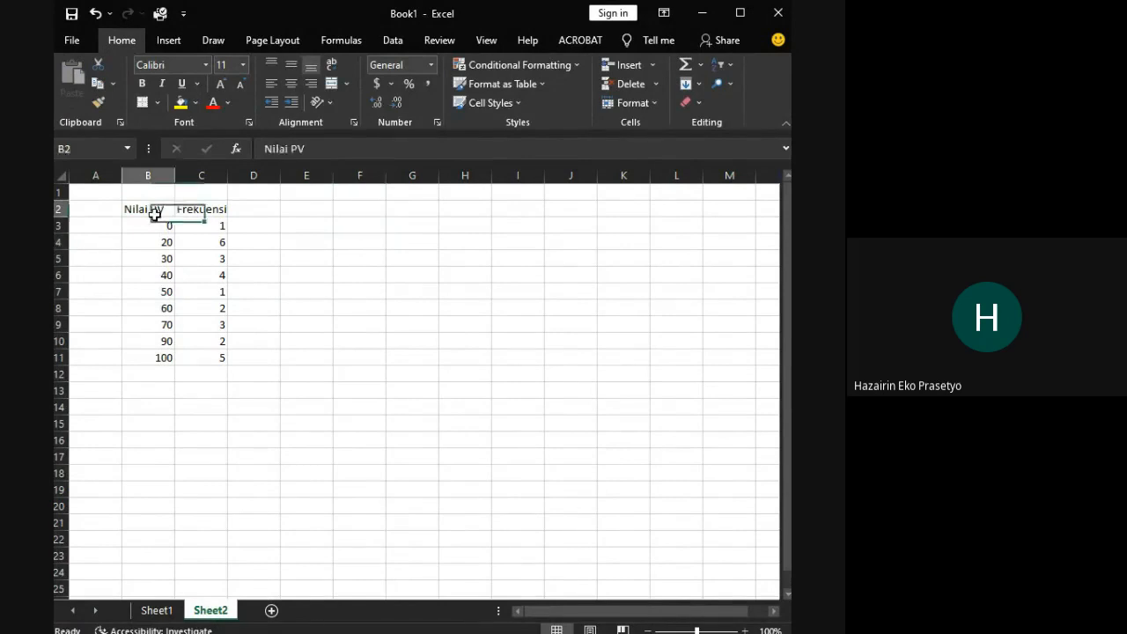
pyautogui.keyDown('shift'); pyautogui.click(218, 358); pyautogui.keyUp('shift')
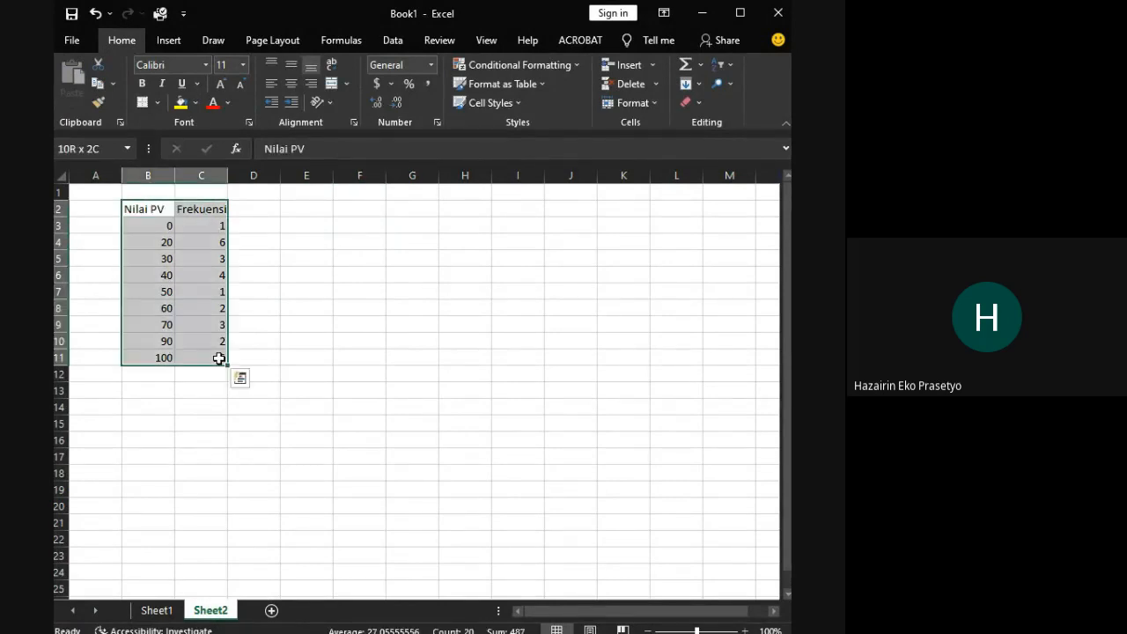
pyautogui.click(174, 43)
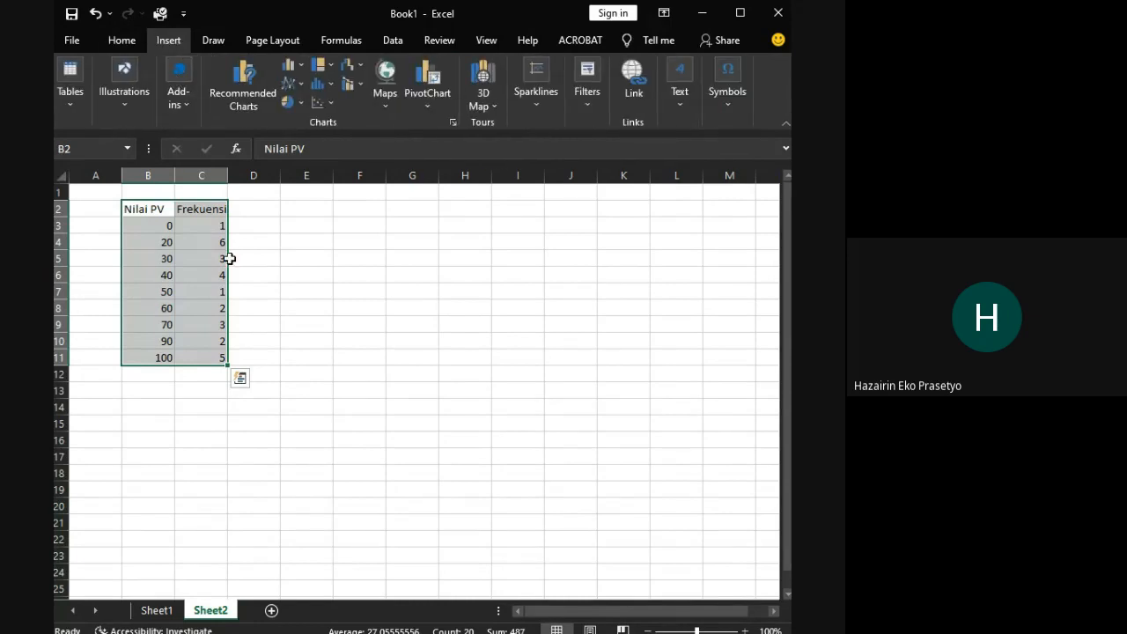
pyautogui.click(285, 273)
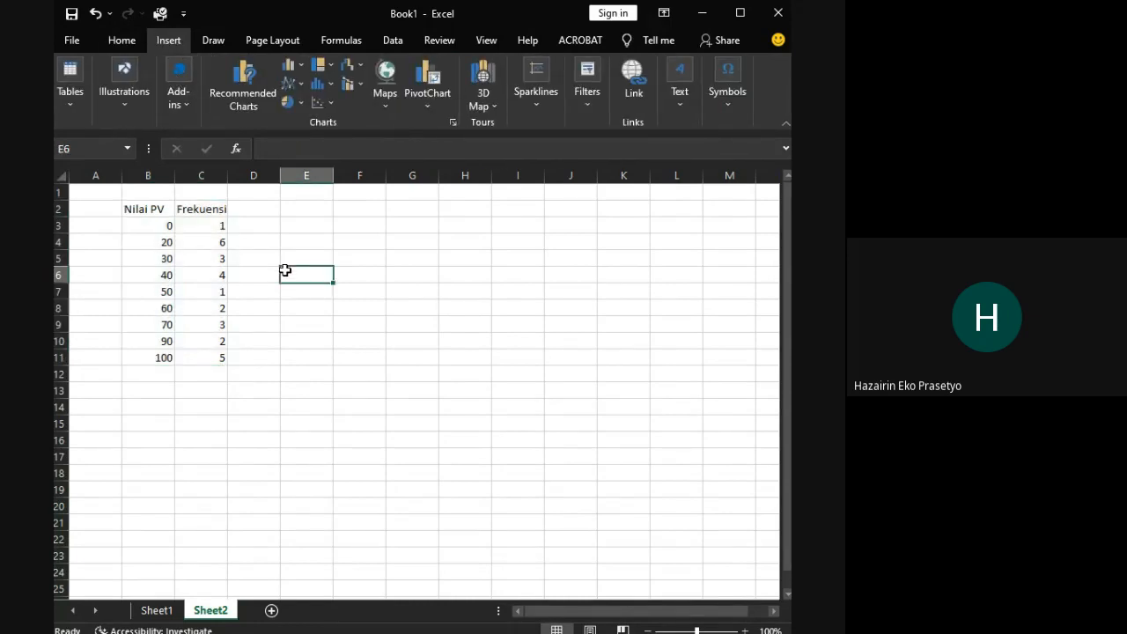
# Step: Clear the whole score and frequency table in B2:C11 of Sheet2
pyautogui.click(166, 227)
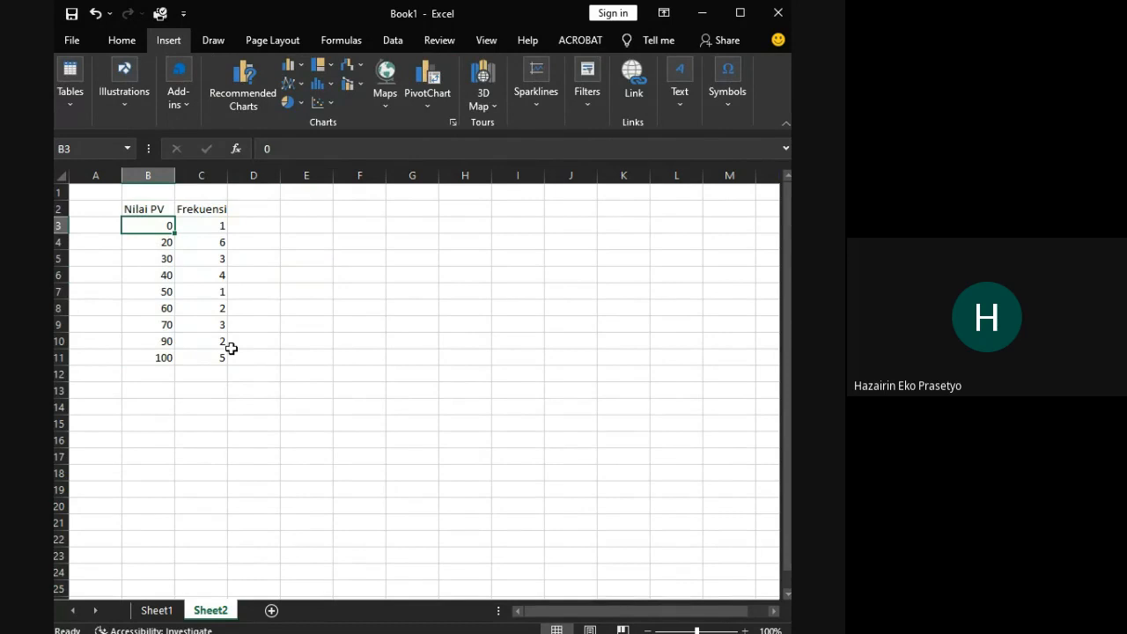
pyautogui.hotkey('ctrl', 'a')
pyautogui.press('Delete')
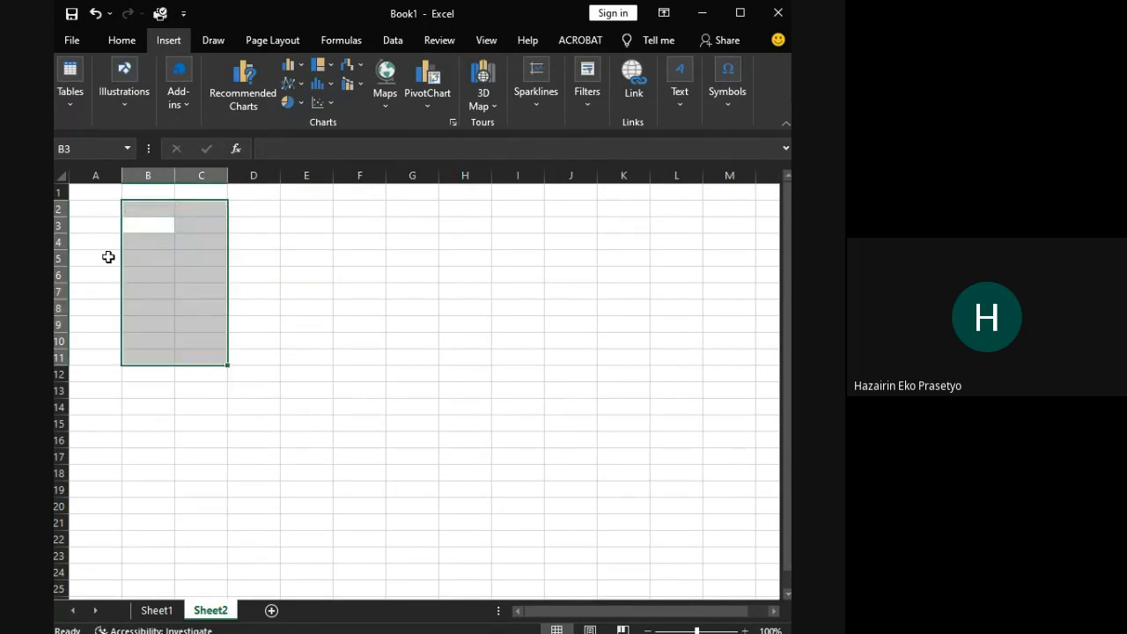
pyautogui.click(352, 372)
# Step: Try a 2-D clustered column chart on the empty range B2:D11 and undo its insertion
pyautogui.click(152, 210)
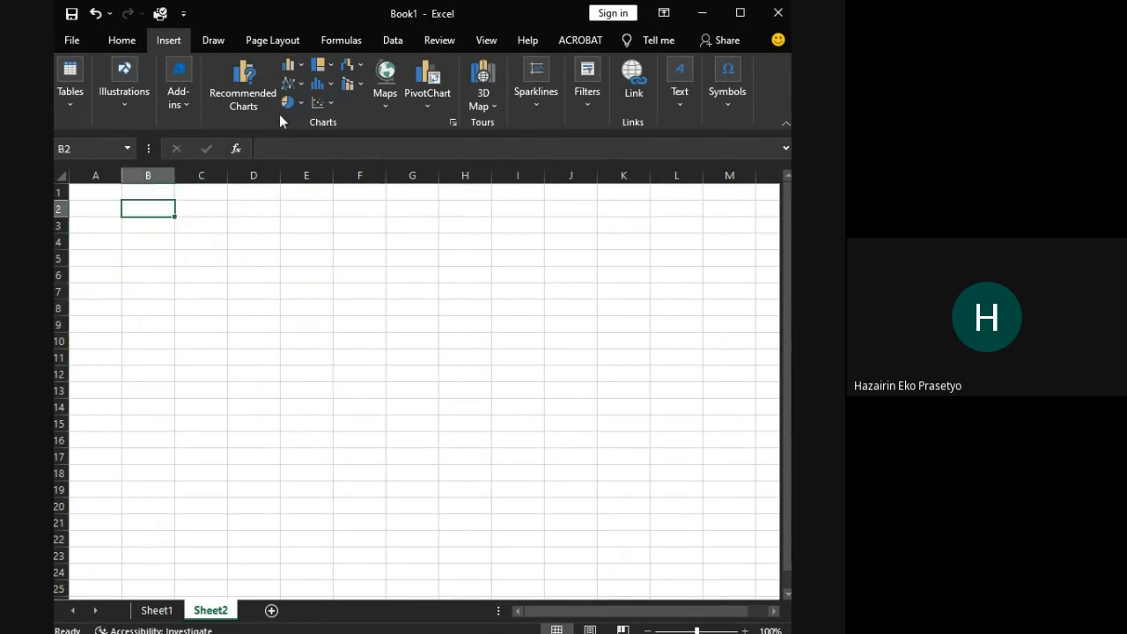
pyautogui.click(301, 71)
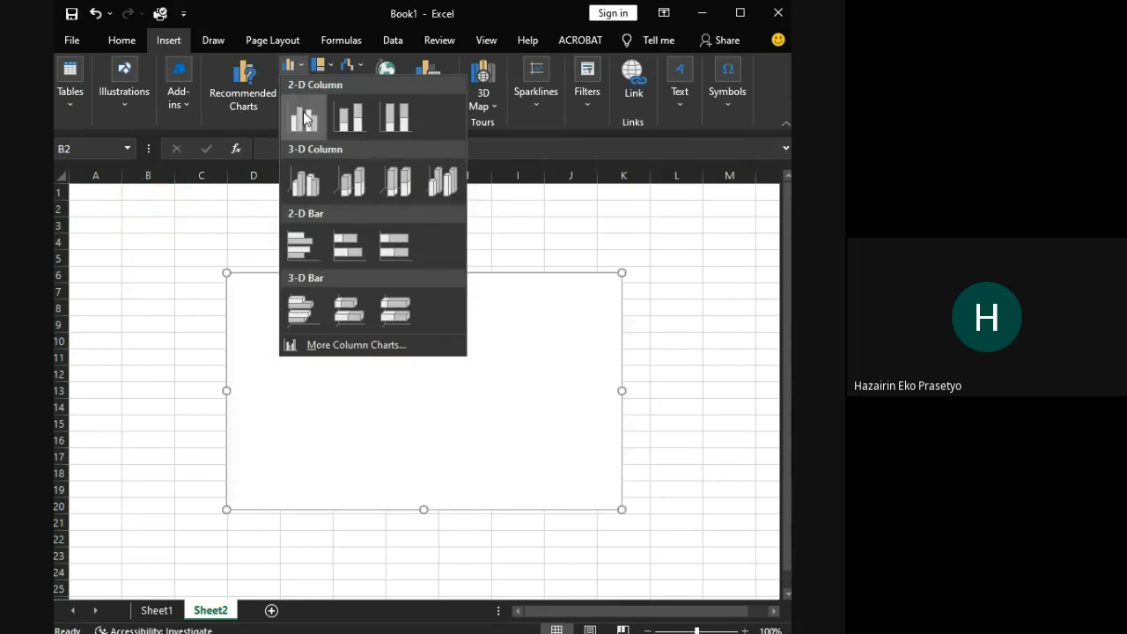
pyautogui.click(173, 187)
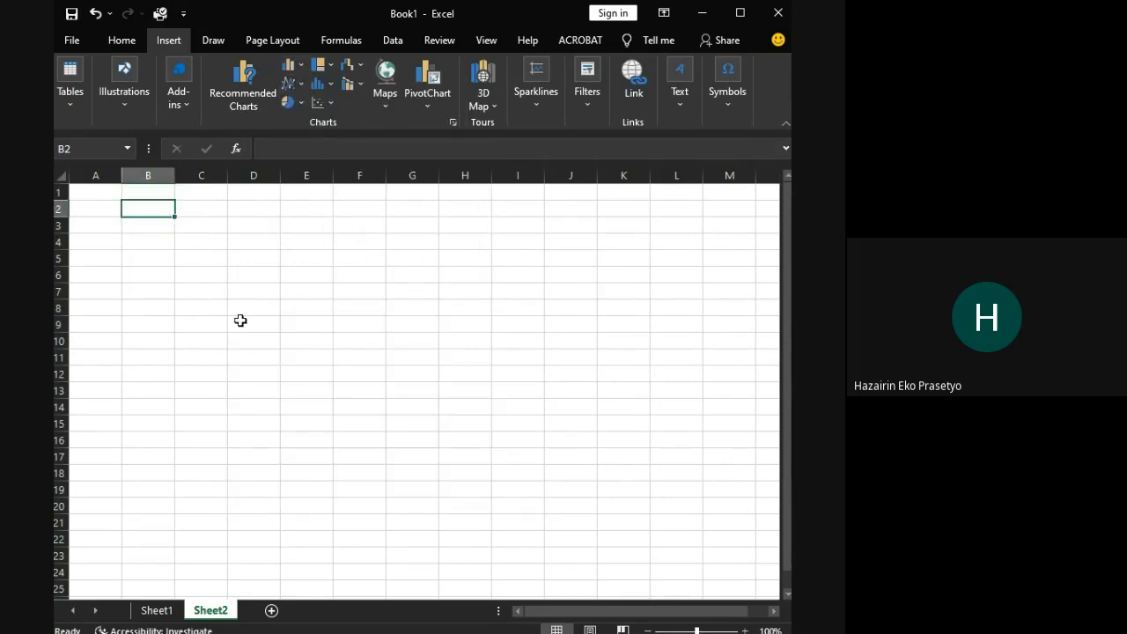
pyautogui.keyDown('shift'); pyautogui.click(231, 360); pyautogui.keyUp('shift')
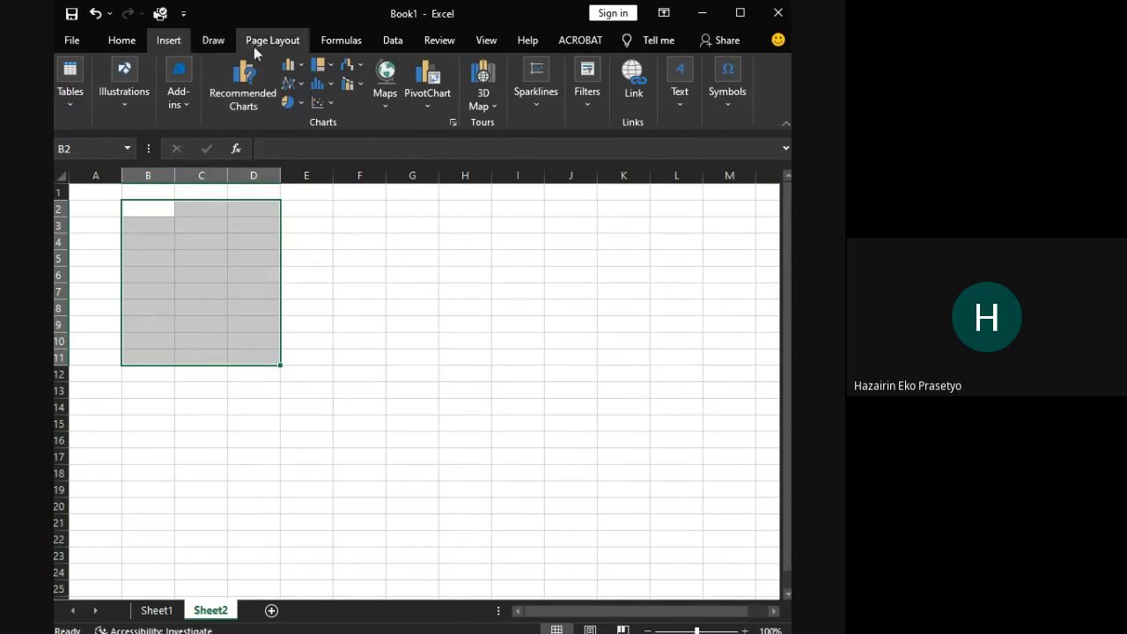
pyautogui.click(294, 66)
pyautogui.click(304, 113)
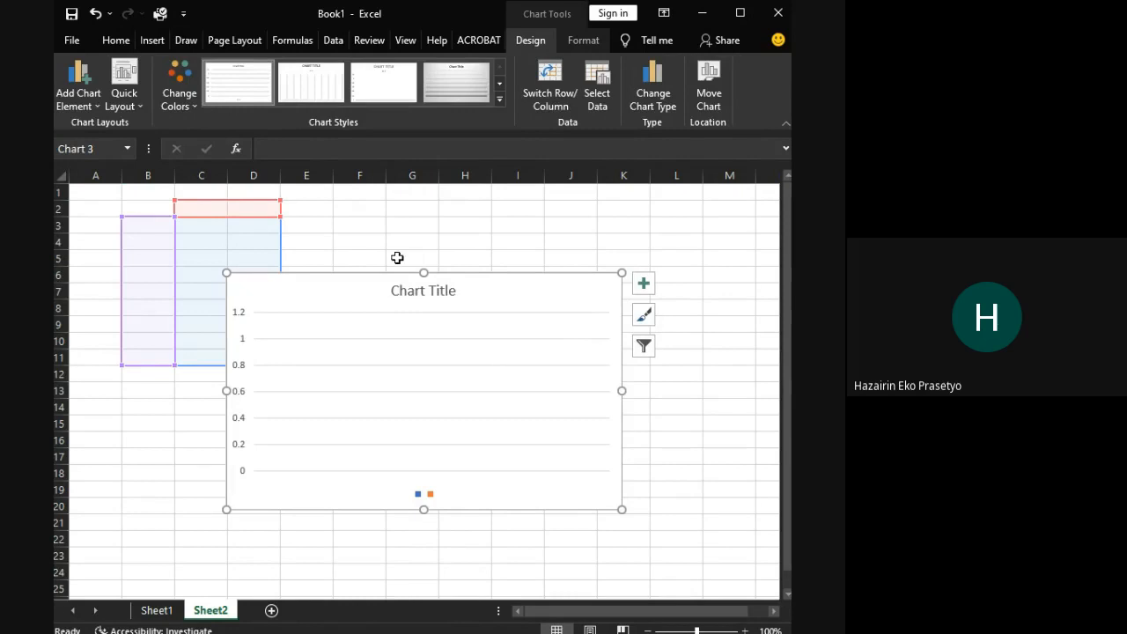
pyautogui.moveTo(344, 291); pyautogui.dragTo(420, 273)
pyautogui.hotkey('ctrl', 'z')
pyautogui.hotkey('ctrl', 'z')
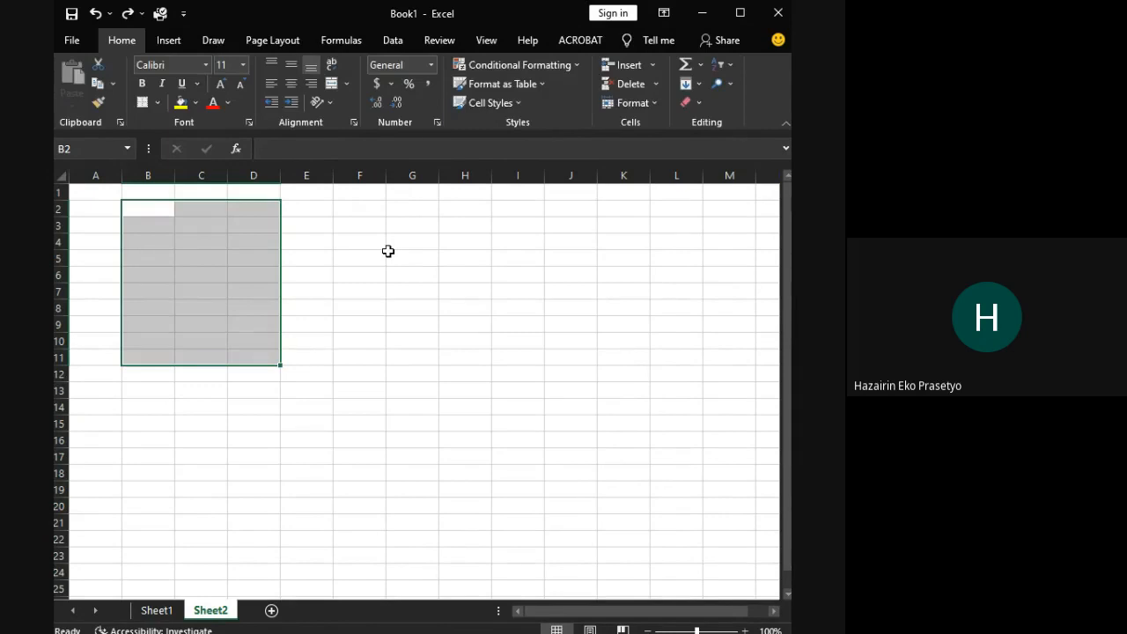
# Step: Insert a 2-D clustered column chart based on the empty range B2:E11 and move it beside the range, starting at column G
pyautogui.keyDown('shift'); pyautogui.click(312, 353); pyautogui.keyUp('shift')
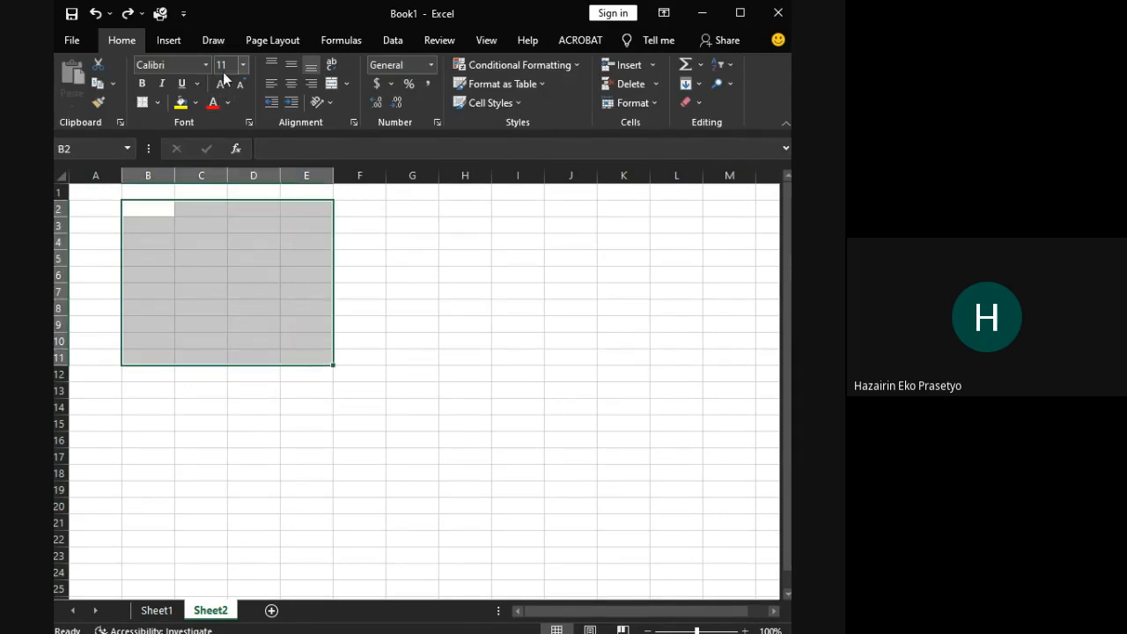
pyautogui.click(169, 39)
pyautogui.click(291, 66)
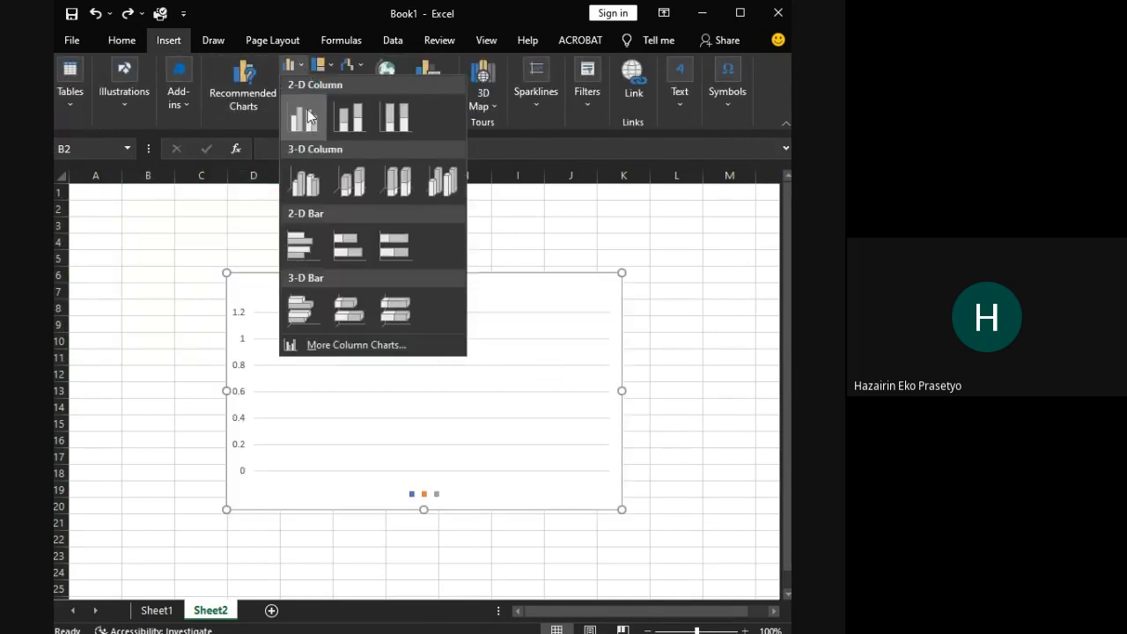
pyautogui.click(297, 120)
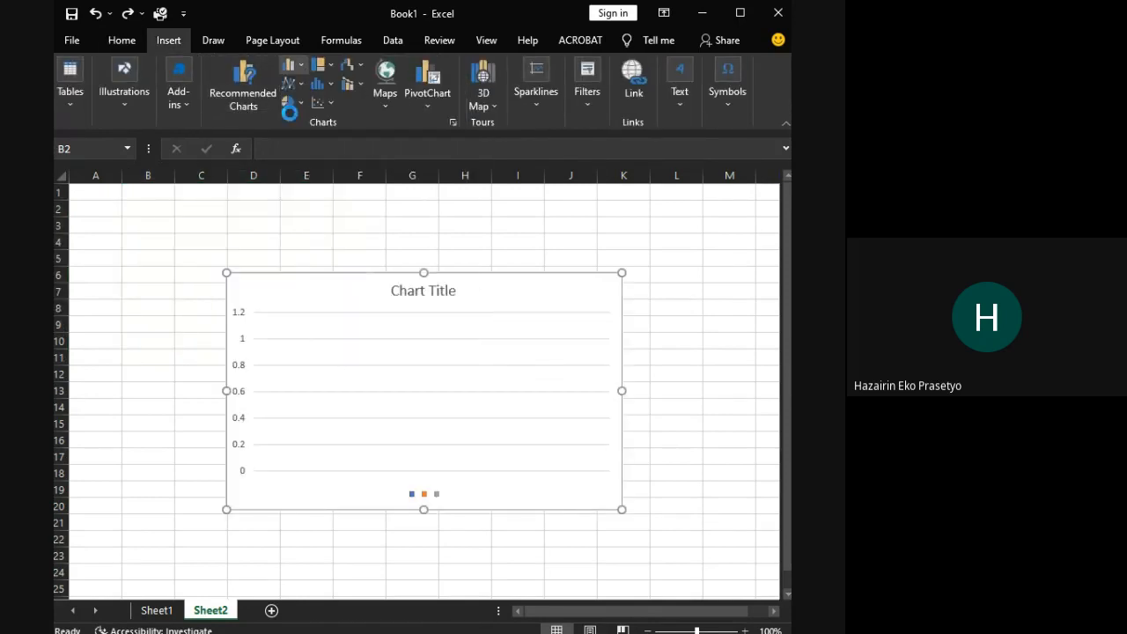
pyautogui.moveTo(435, 262); pyautogui.dragTo(502, 251)
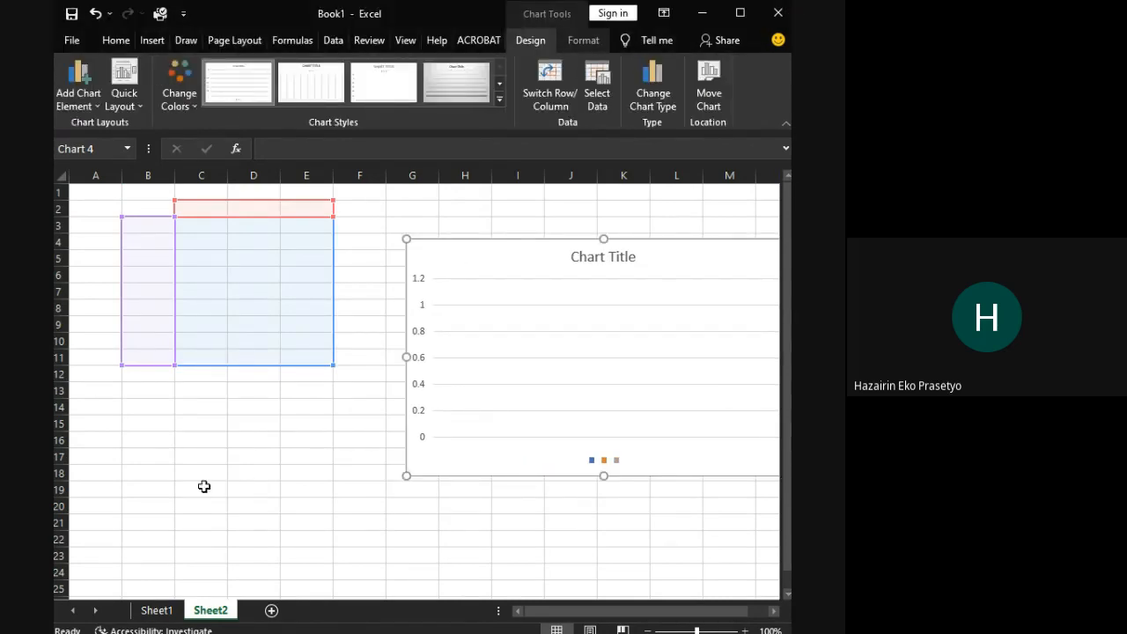
# Step: Review the 9D and 9E score and frequency columns on Sheet1, and return to the chart on Sheet2
pyautogui.click(156, 610)
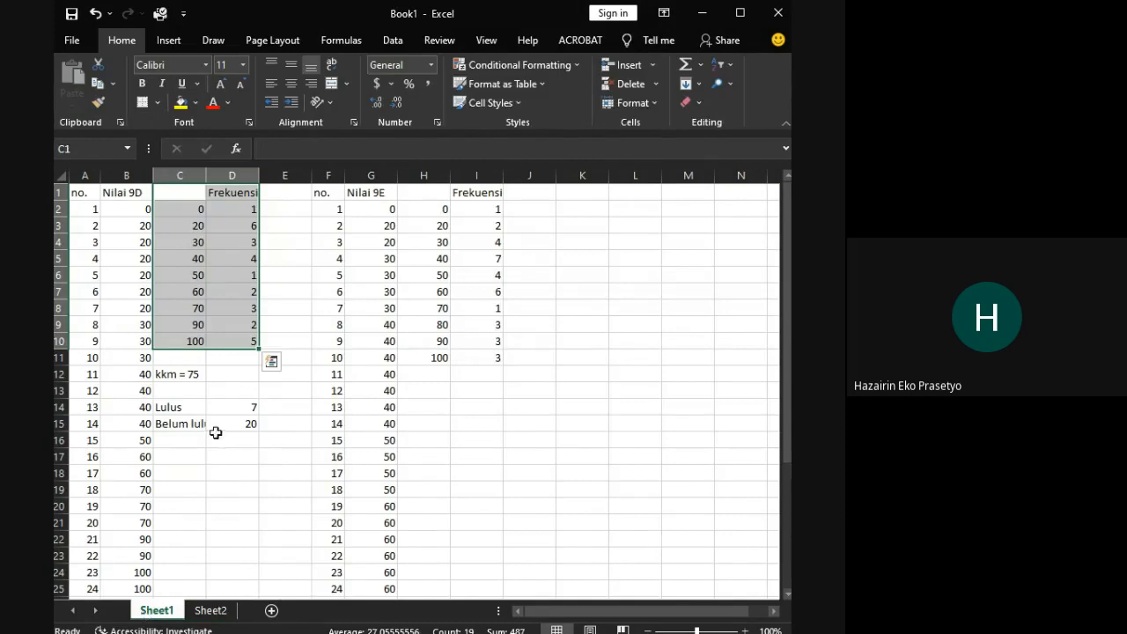
pyautogui.hotkey('alt', 'Tab')
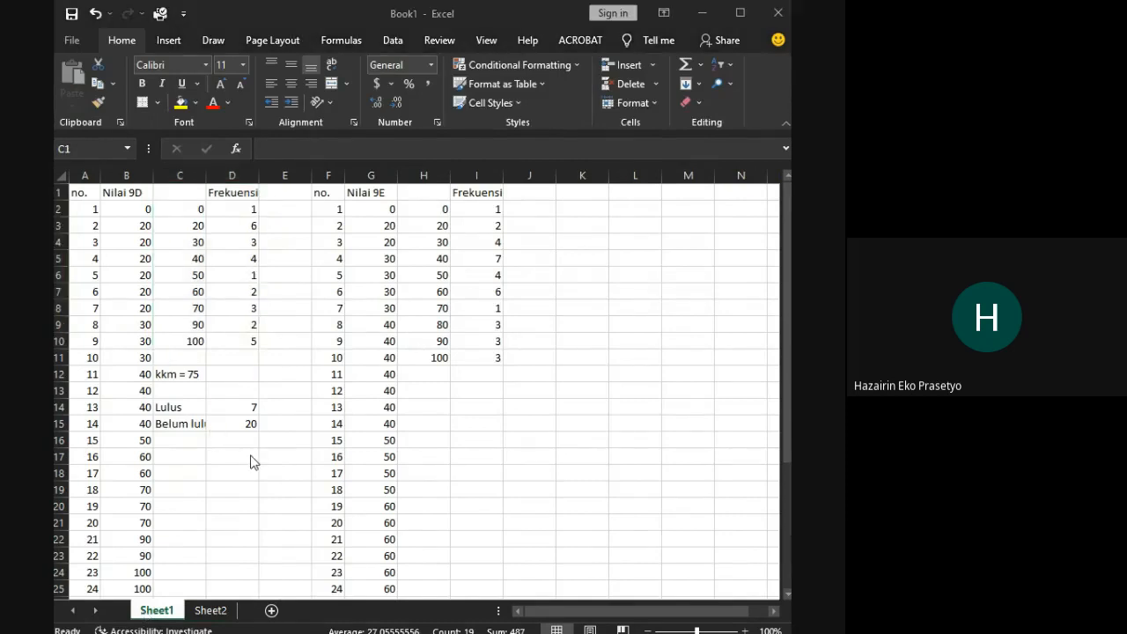
pyautogui.hotkey('alt', 'Tab')
pyautogui.press('alt')
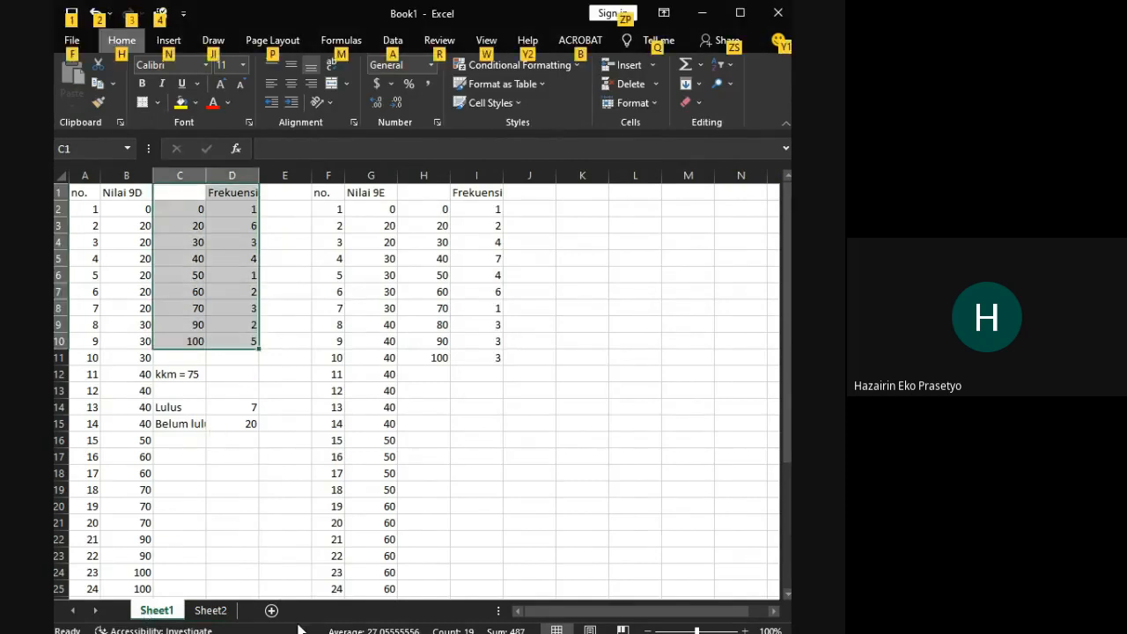
pyautogui.click(211, 610)
pyautogui.click(197, 230)
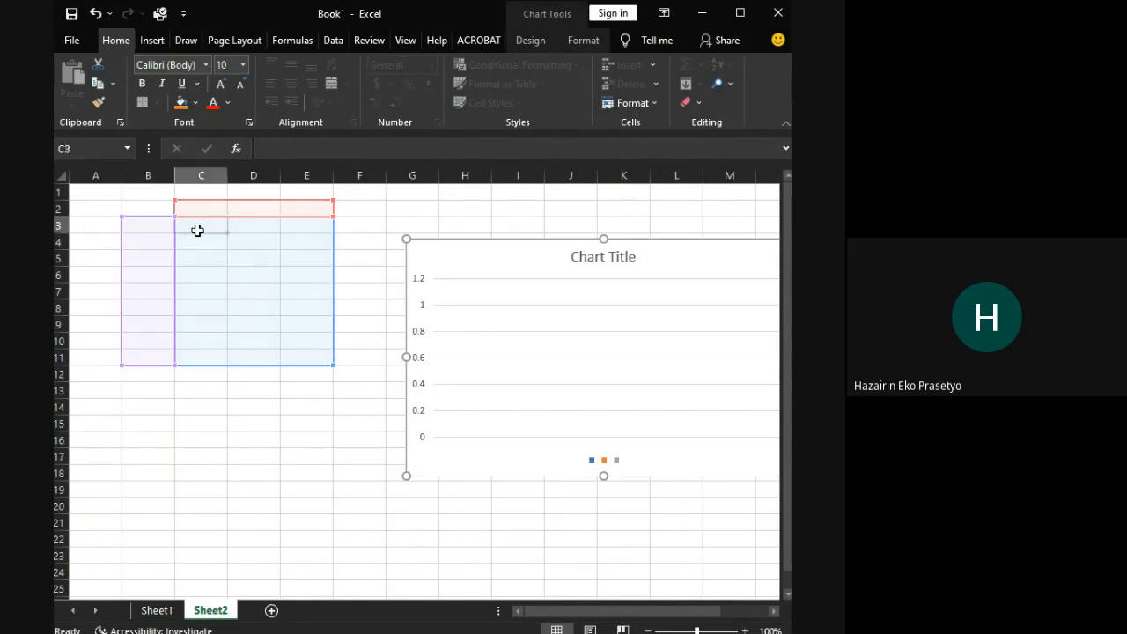
pyautogui.click(485, 290)
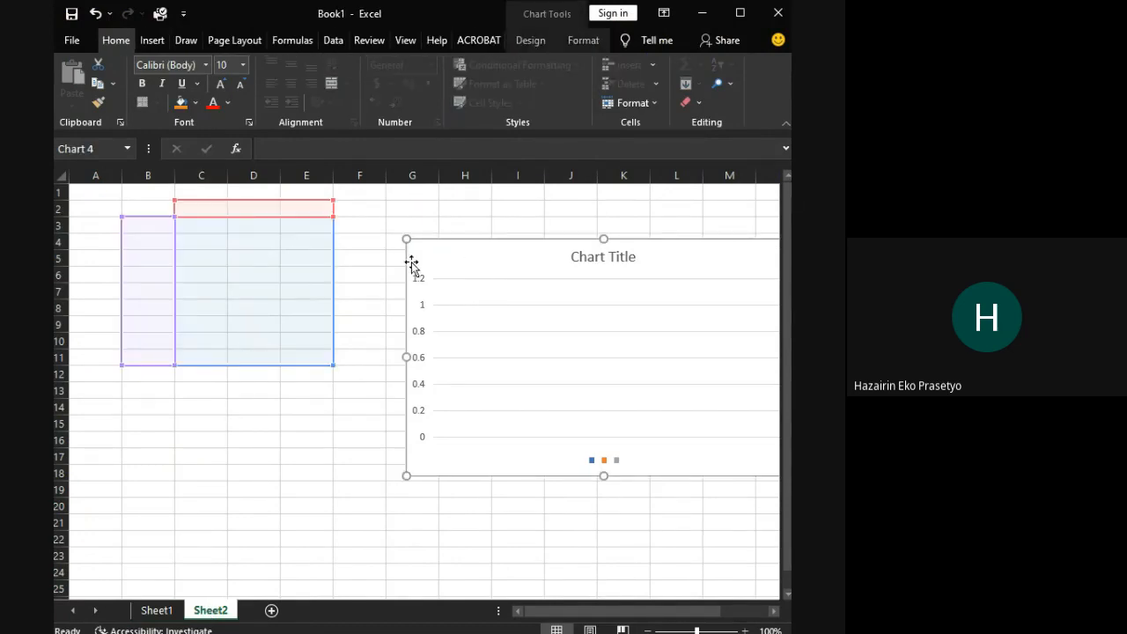
# Step: Enter the first two scores of the chart's category column, 0 in B3 and 20 in B4
pyautogui.click(149, 226)
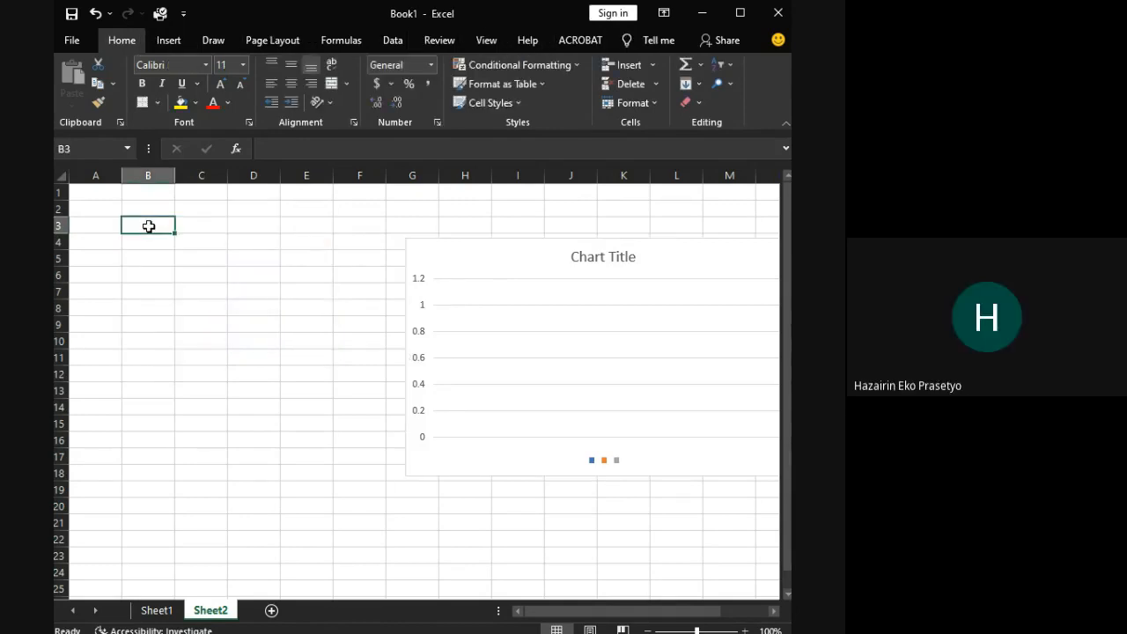
pyautogui.write('0')
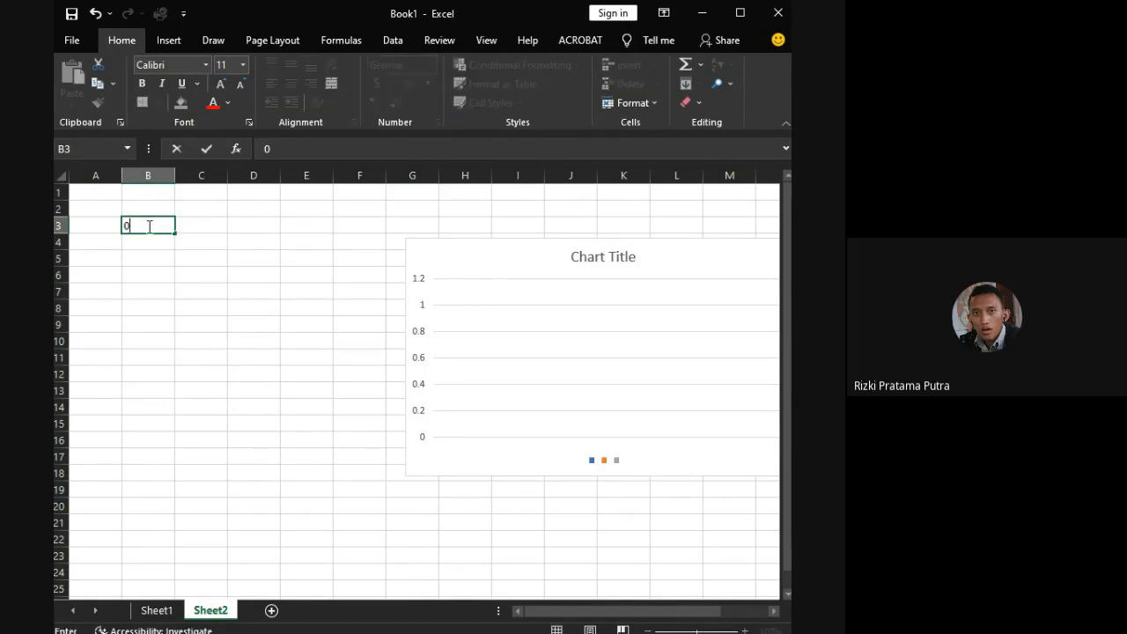
pyautogui.press('Return')
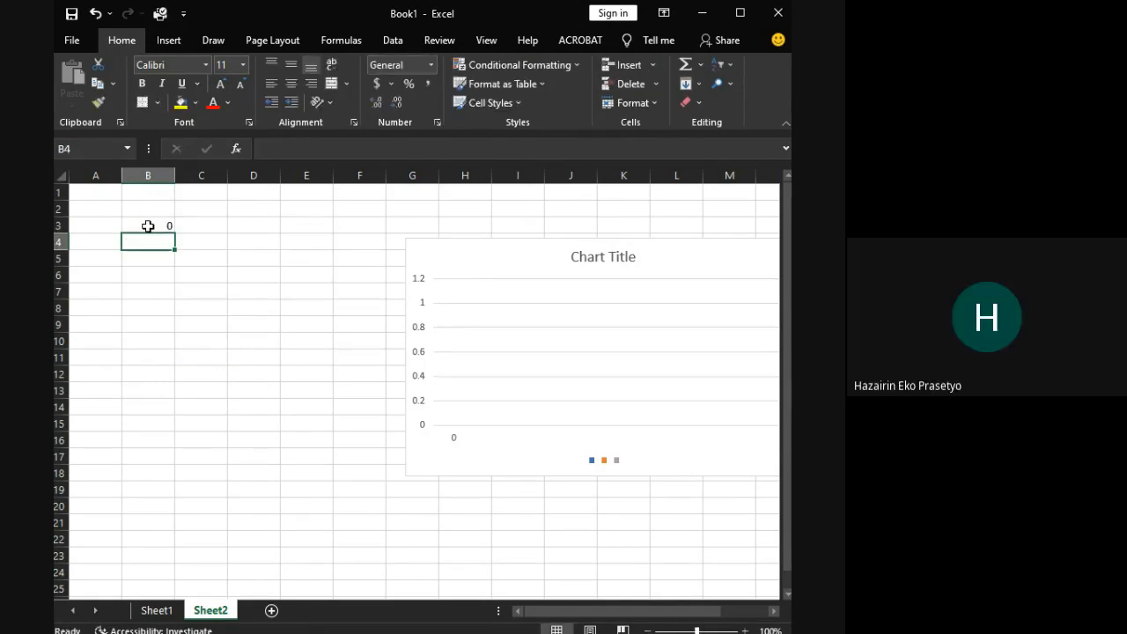
pyautogui.write('20')
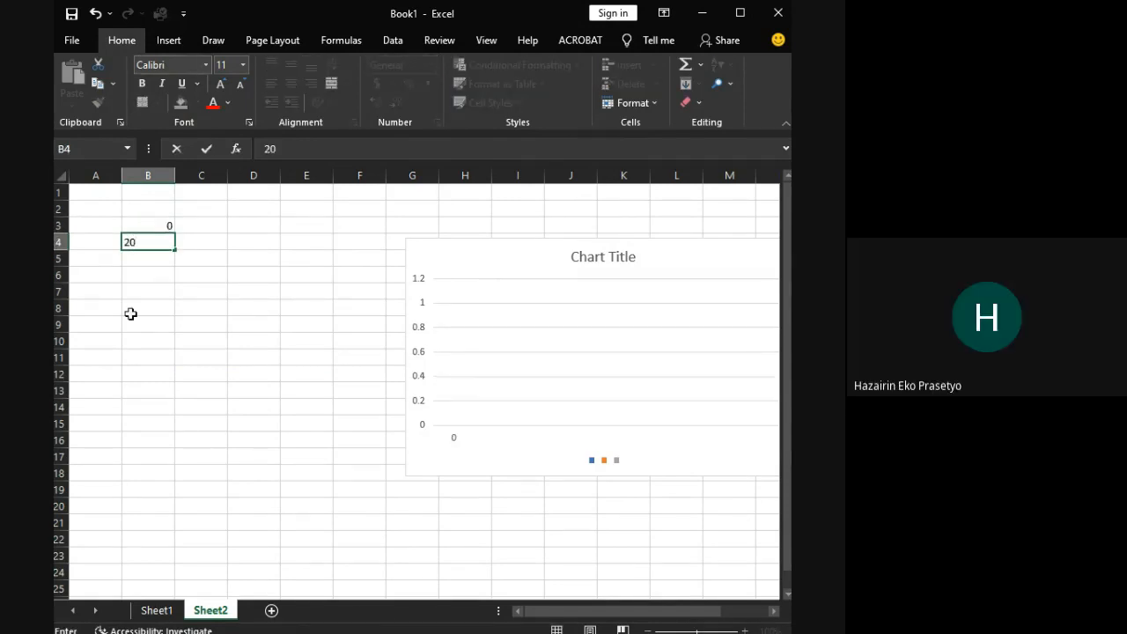
pyautogui.click(153, 275)
pyautogui.click(161, 240)
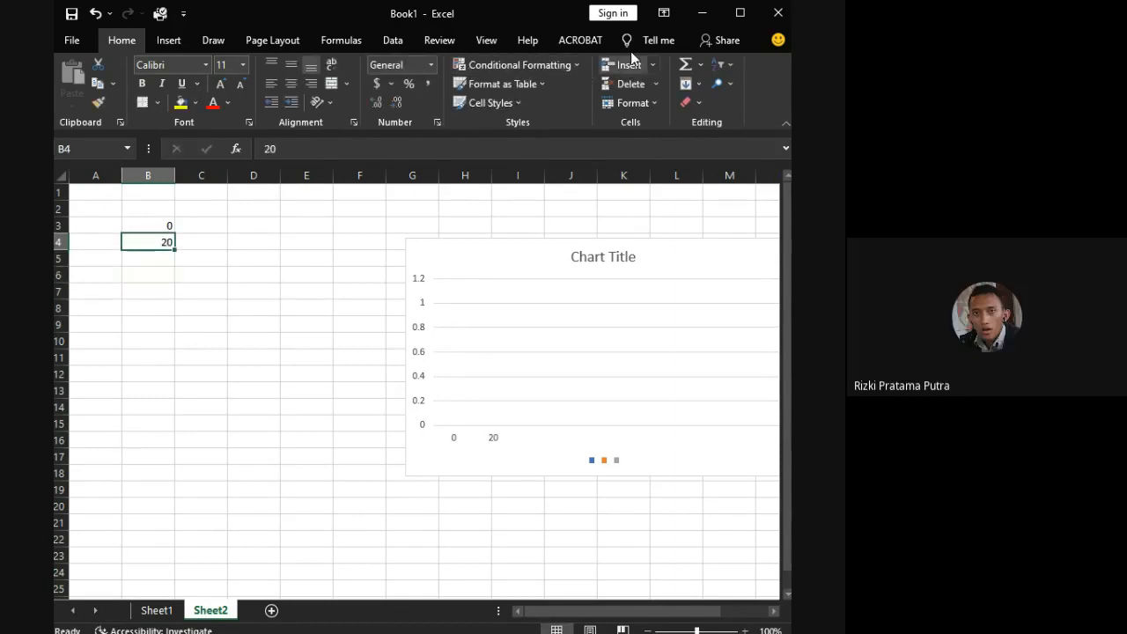
# Step: Maximize the workbook window and try a series fill from cell B4 with the fill direction set to rows
pyautogui.click(741, 14)
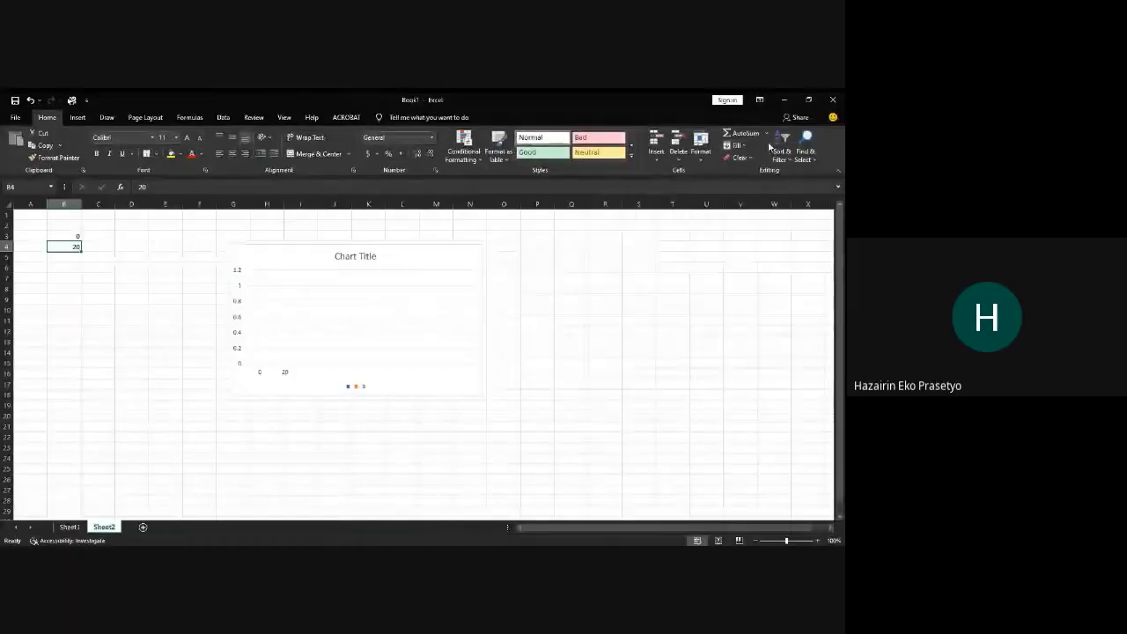
pyautogui.click(736, 145)
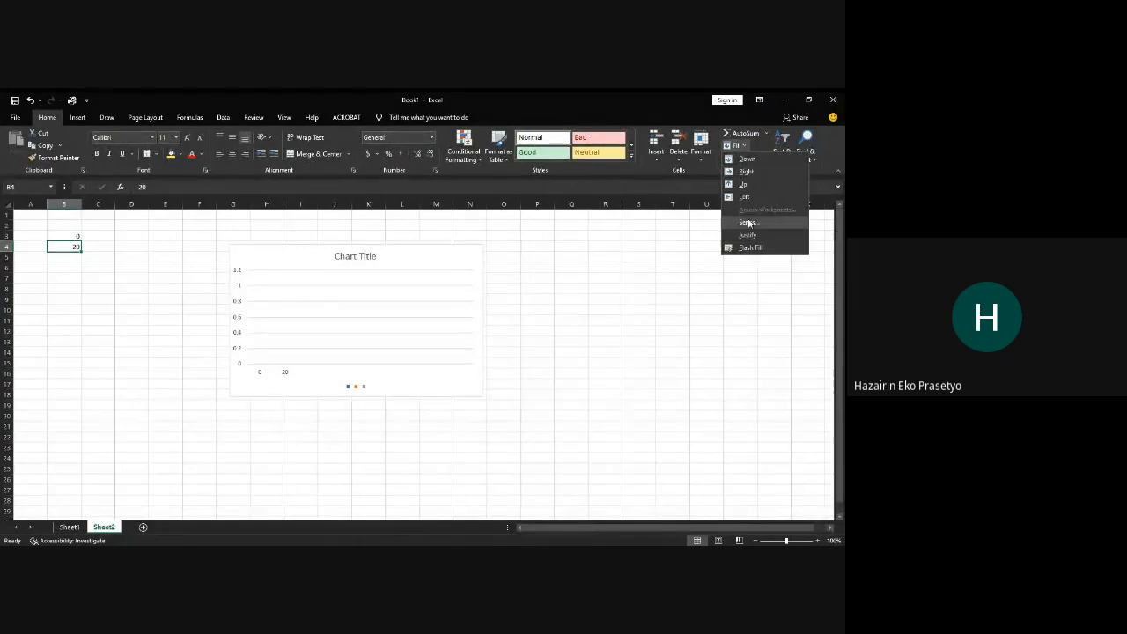
pyautogui.click(748, 221)
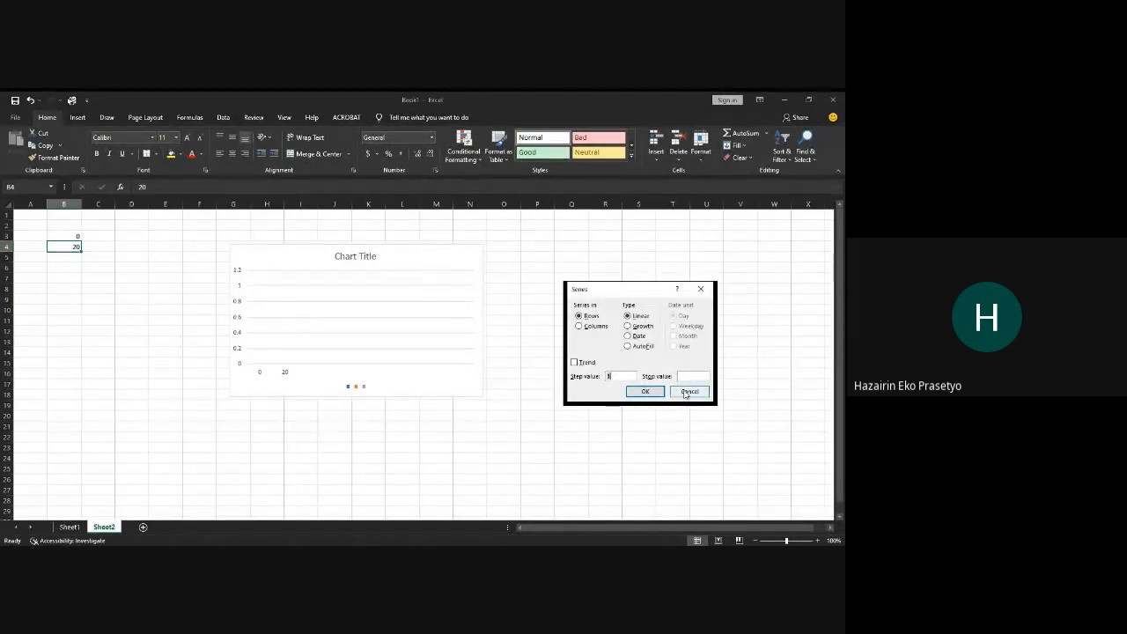
pyautogui.click(645, 391)
pyautogui.click(72, 257)
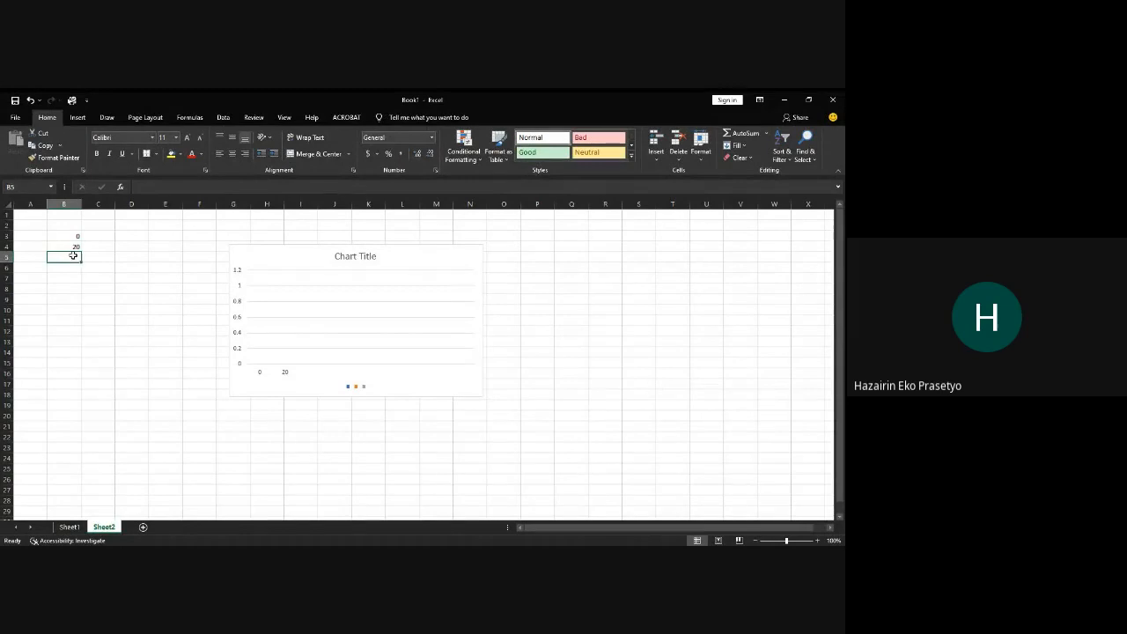
pyautogui.click(767, 136)
pyautogui.click(767, 135)
pyautogui.click(76, 236)
pyautogui.hotkey('alt', 'Tab')
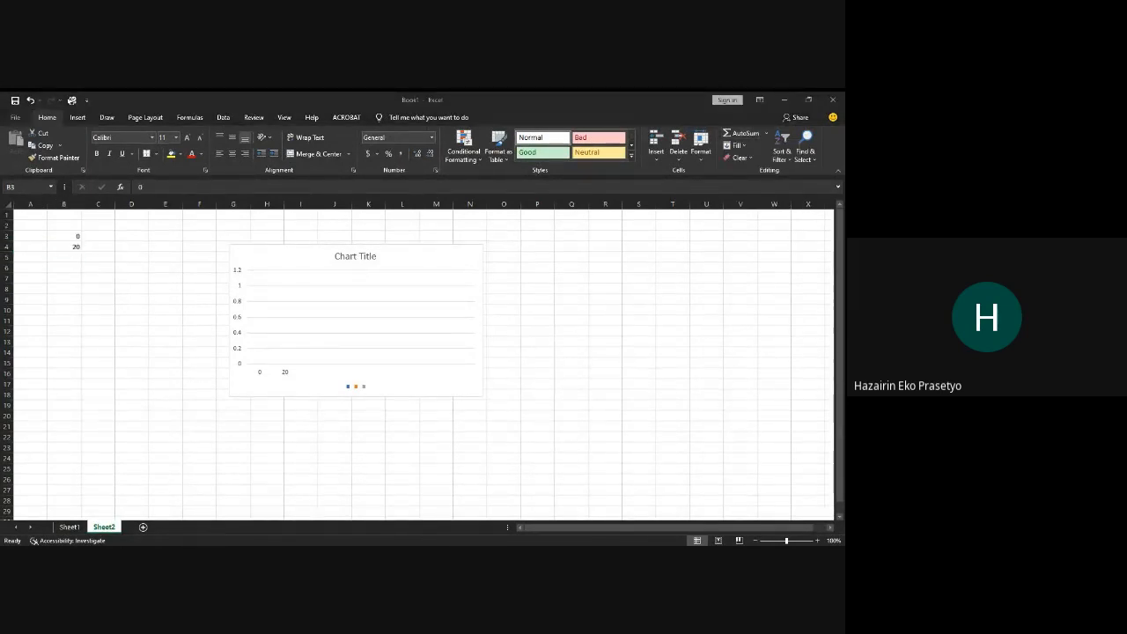
pyautogui.hotkey('alt', 'Tab')
# Step: Clear the score in B4 and select B3:B16 as the range for a series fill
pyautogui.click(68, 250)
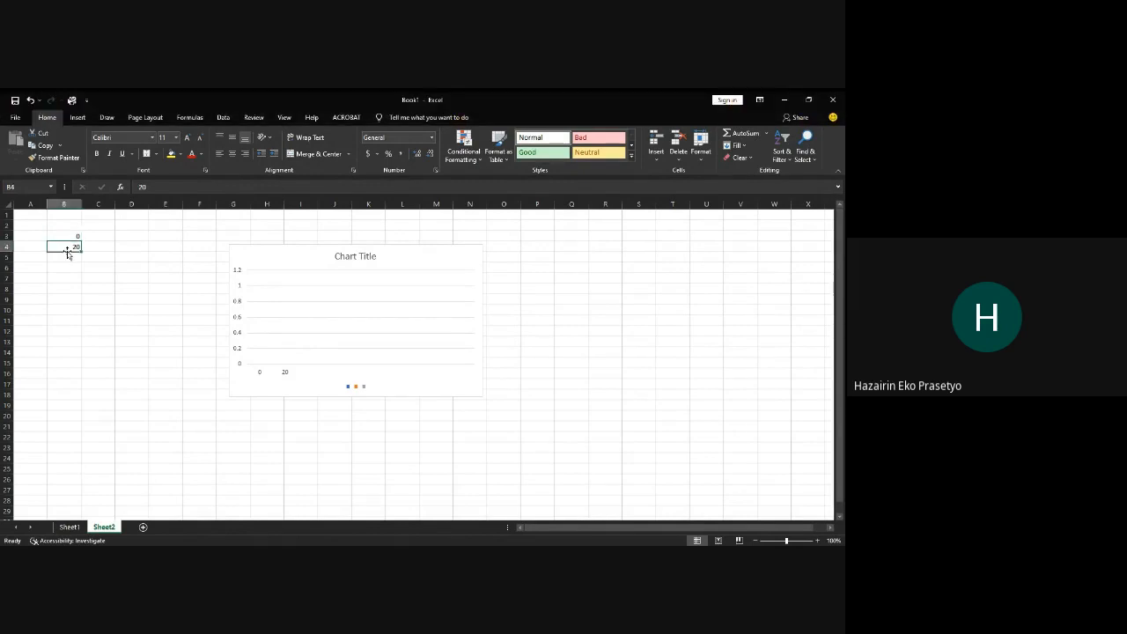
pyautogui.press('Delete')
pyautogui.click(76, 235)
pyautogui.keyDown('shift'); pyautogui.click(69, 326); pyautogui.keyUp('shift')
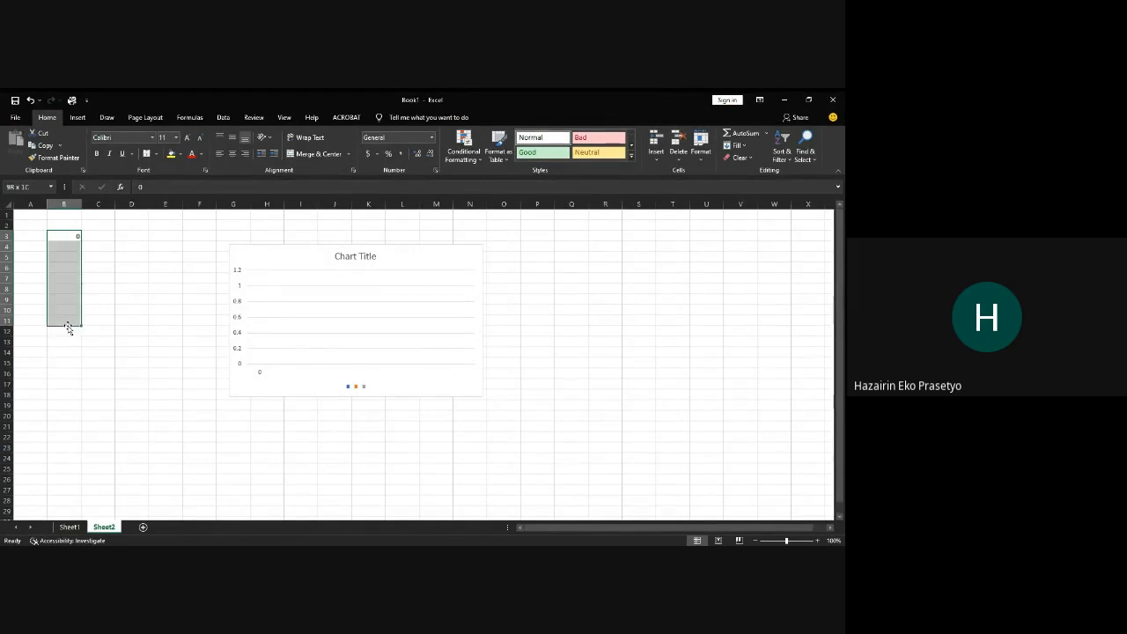
pyautogui.moveTo(67, 330); pyautogui.dragTo(63, 375)
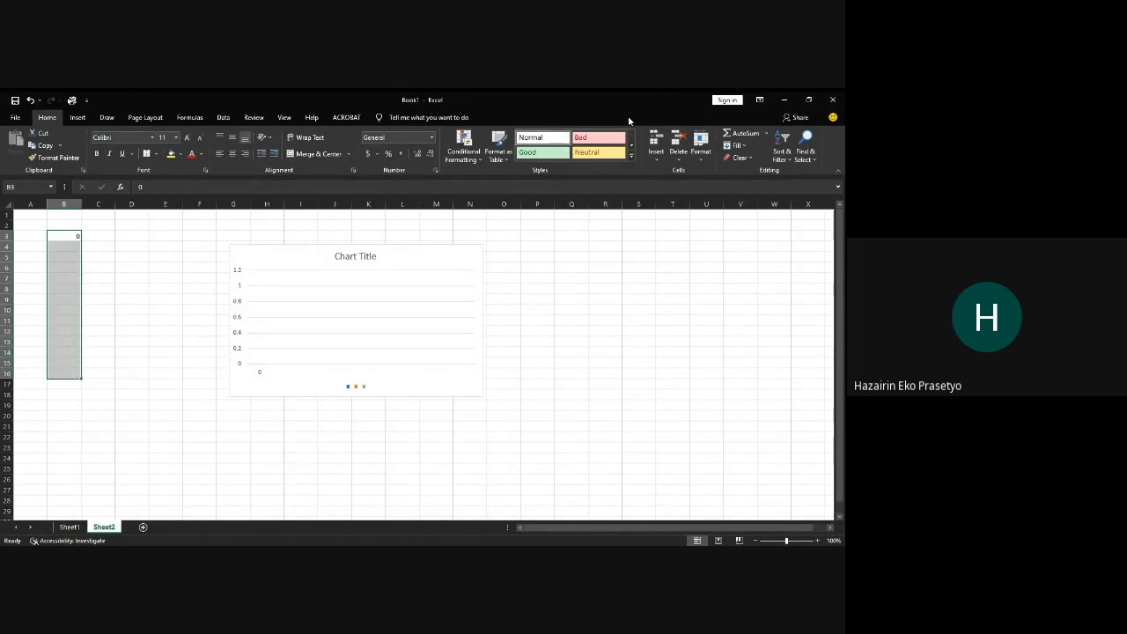
pyautogui.click(745, 148)
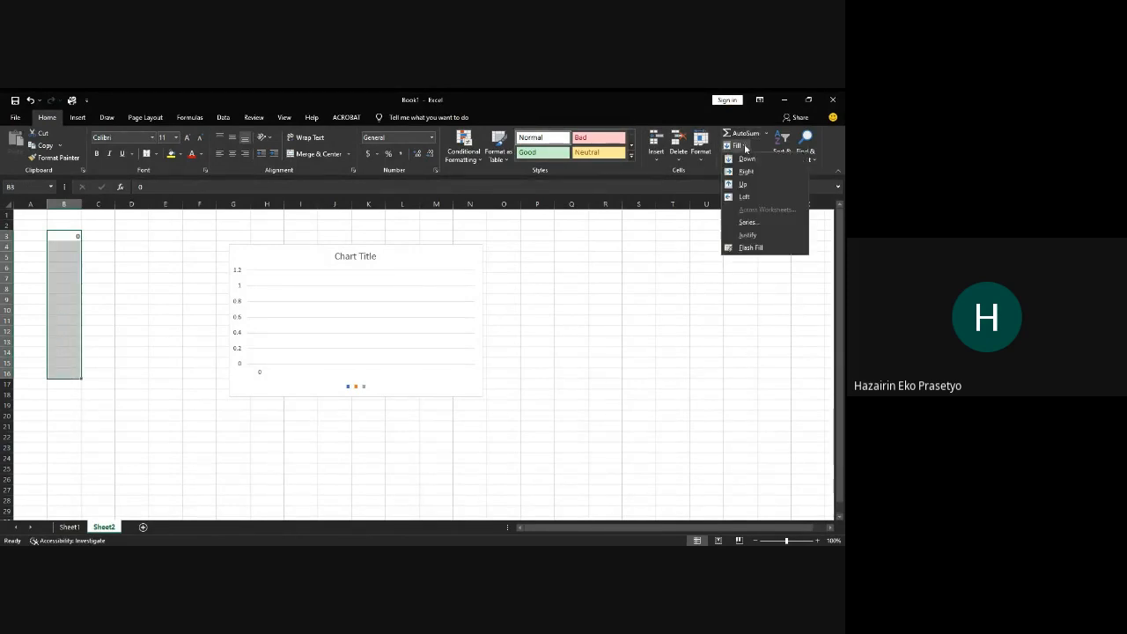
pyautogui.click(748, 222)
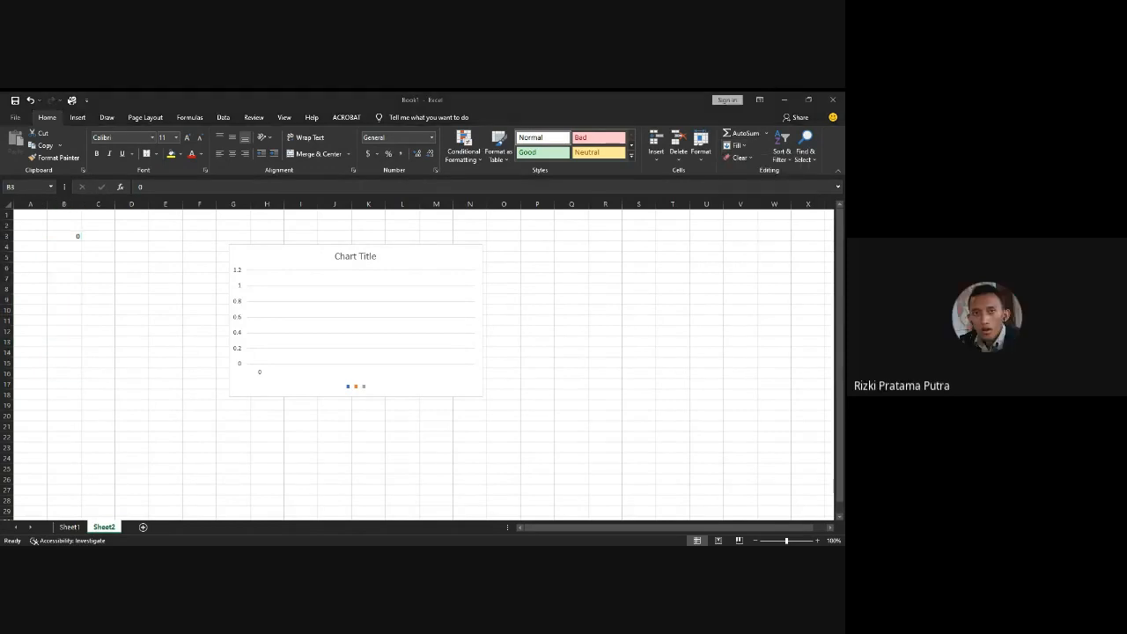
# Step: Examine the 9D scores in column B and the list of distinct scores in C2:C10 on Sheet1
pyautogui.click(70, 526)
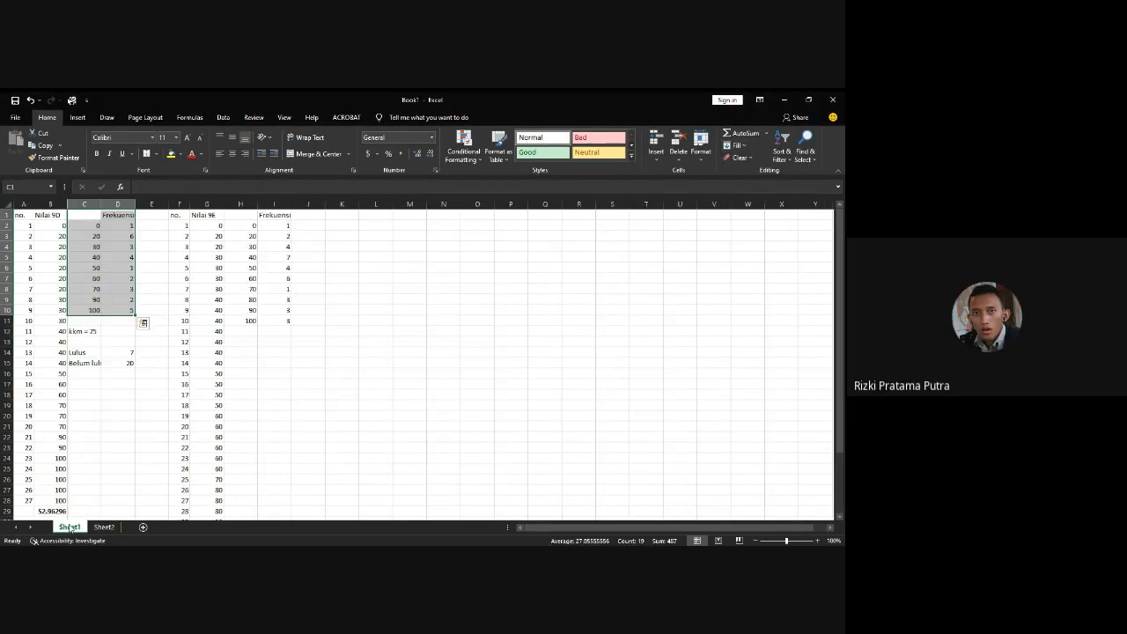
pyautogui.click(94, 227)
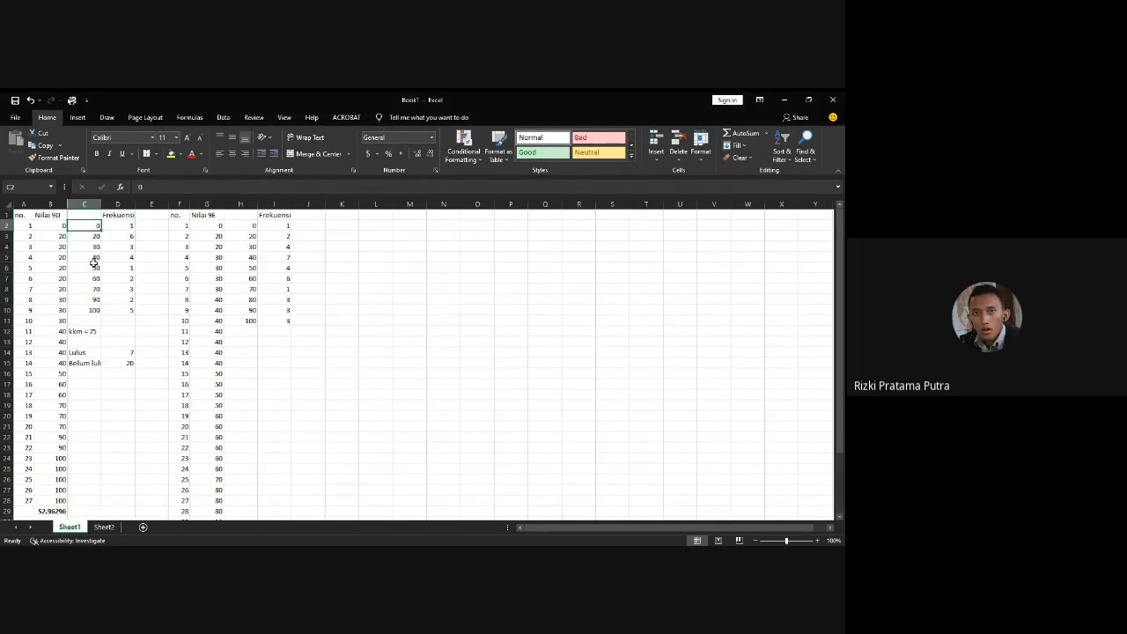
pyautogui.keyDown('shift'); pyautogui.click(88, 311); pyautogui.keyUp('shift')
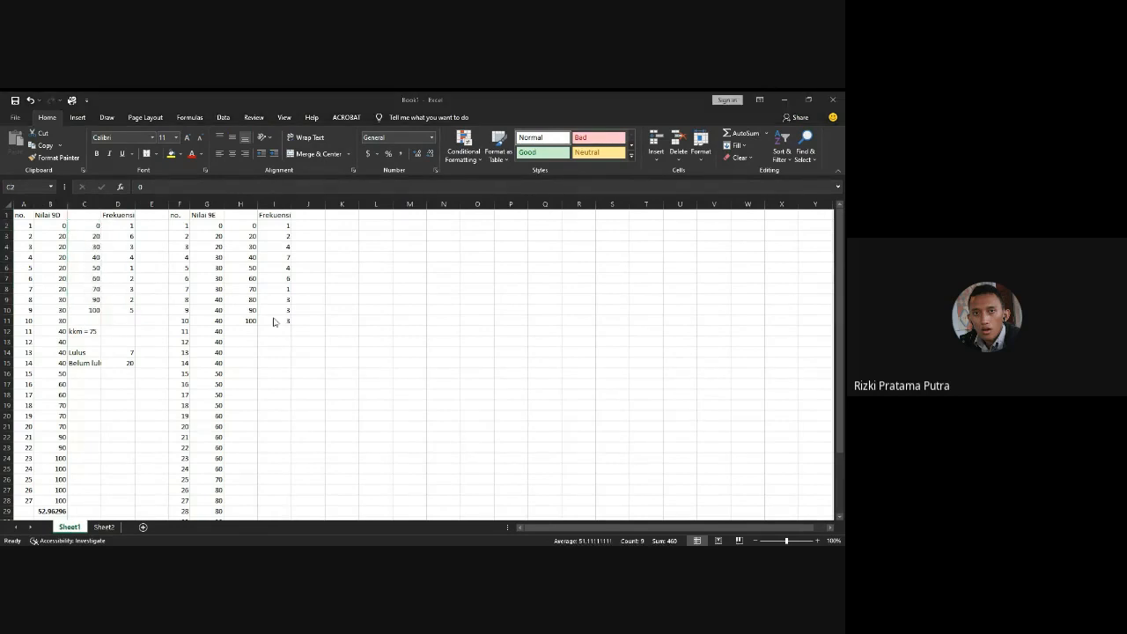
pyautogui.hotkey('alt', 'Tab')
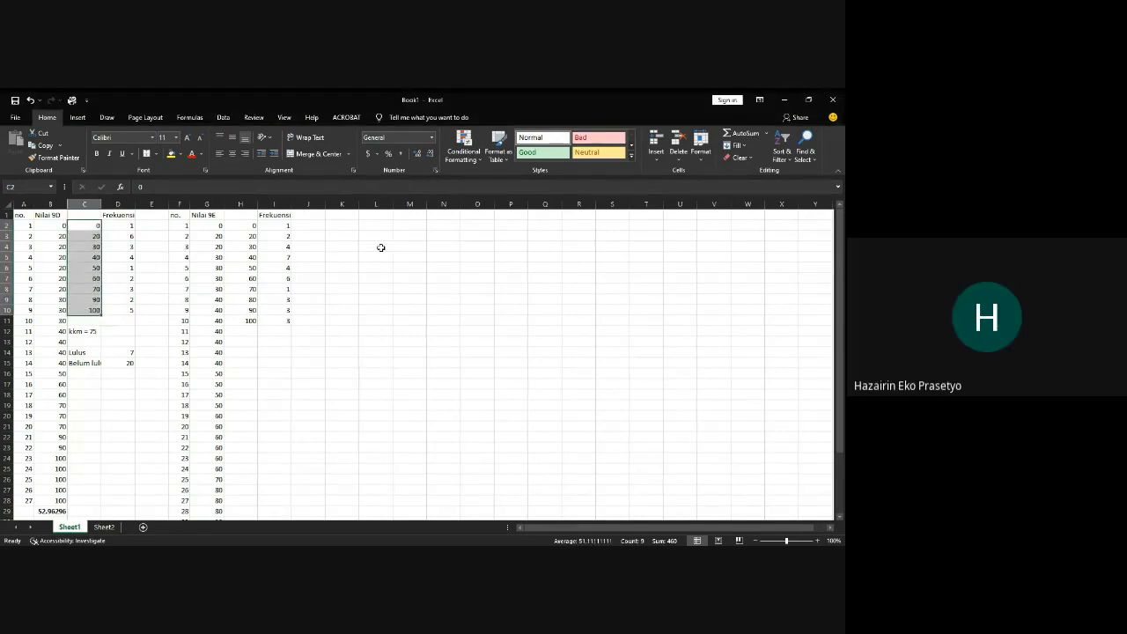
pyautogui.press('alt')
pyautogui.click(373, 253)
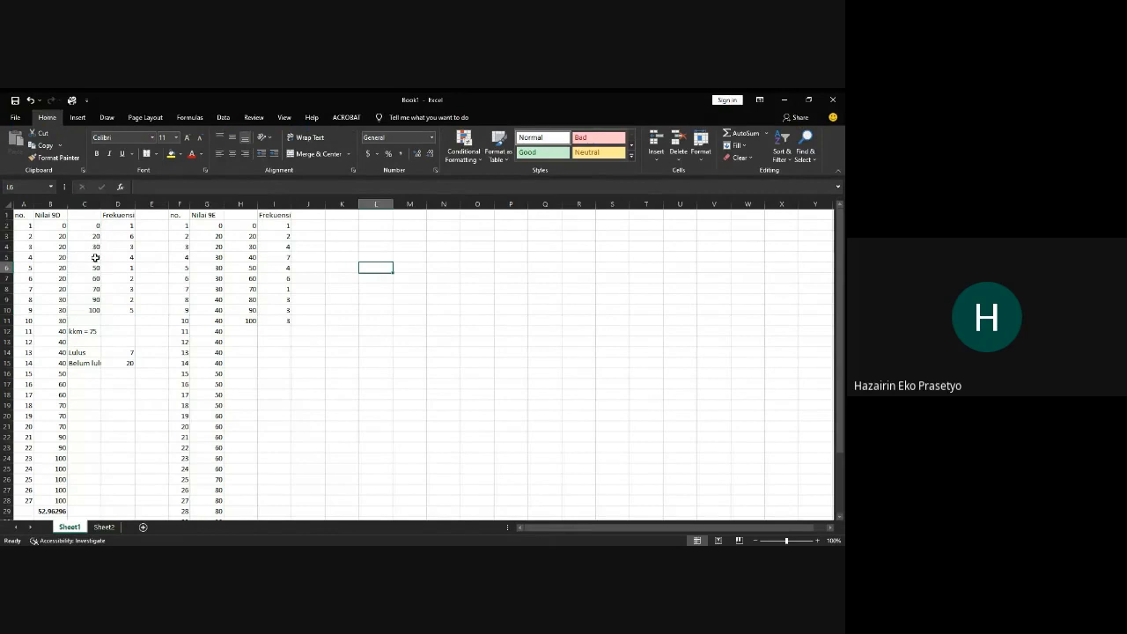
pyautogui.click(53, 226)
pyautogui.scroll(-3, 73, 353)
pyautogui.keyDown('shift'); pyautogui.click(54, 406); pyautogui.keyUp('shift')
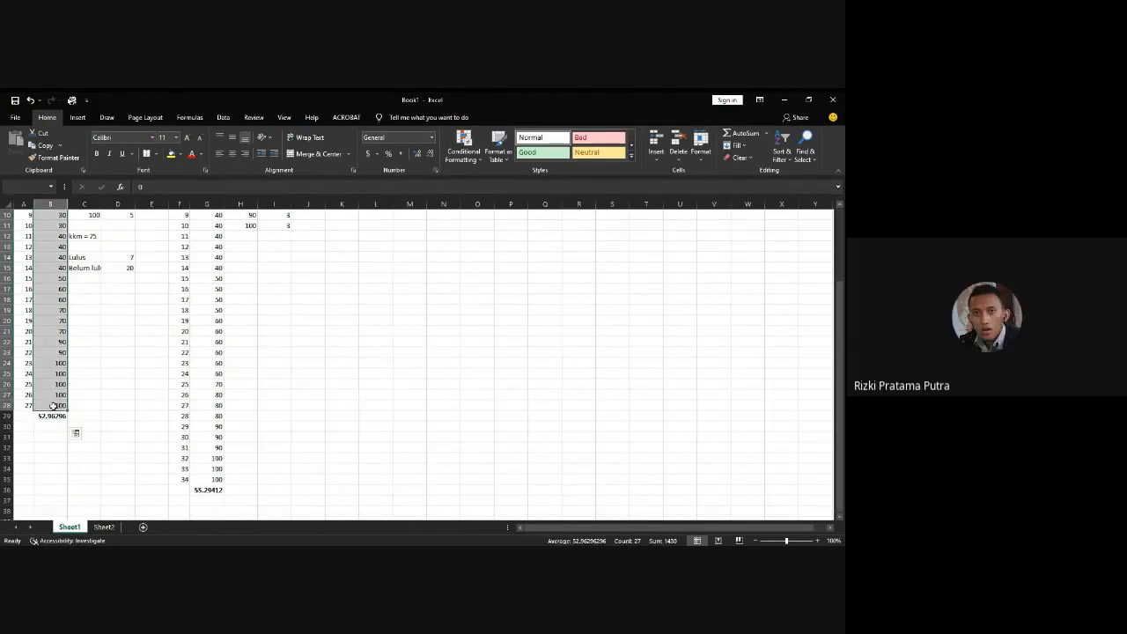
pyautogui.scroll(3, 55, 406)
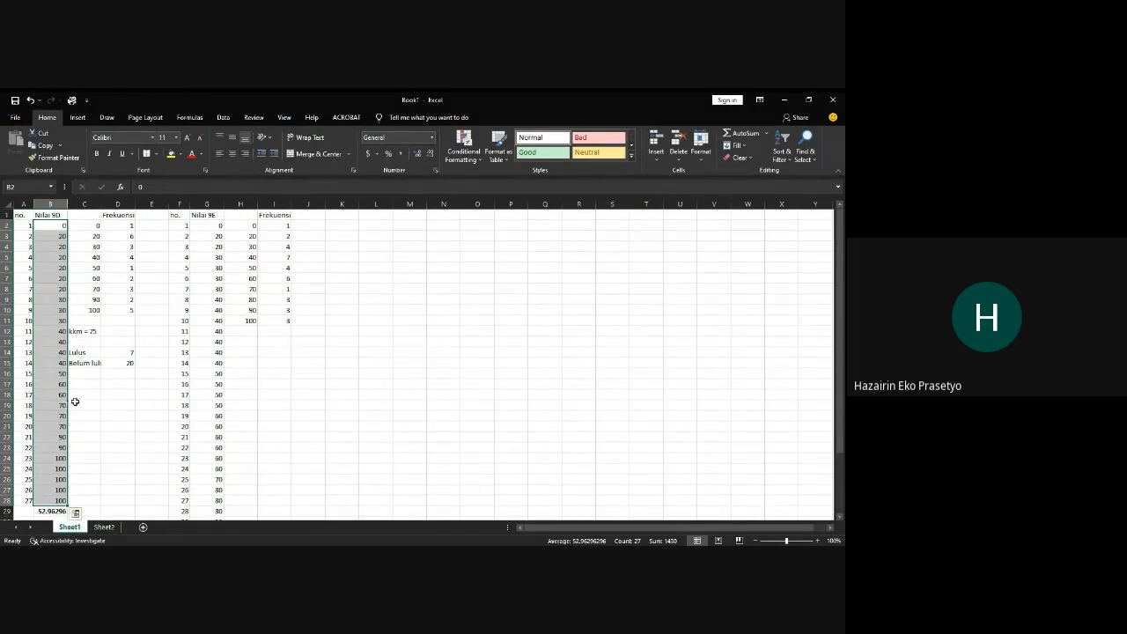
pyautogui.moveTo(94, 310); pyautogui.dragTo(93, 225)
pyautogui.hotkey('alt', 'Tab')
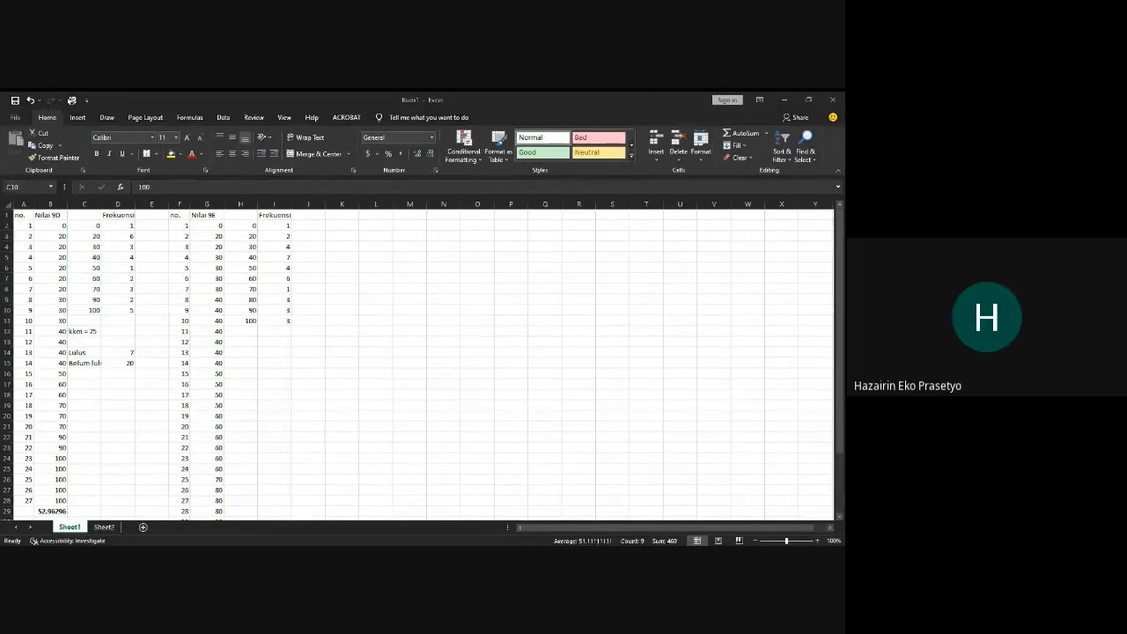
pyautogui.hotkey('alt', 'Tab')
# Step: Fill the selected range from B3 on Sheet2 with a linear column series, step value 10 and stop value 100
pyautogui.click(104, 527)
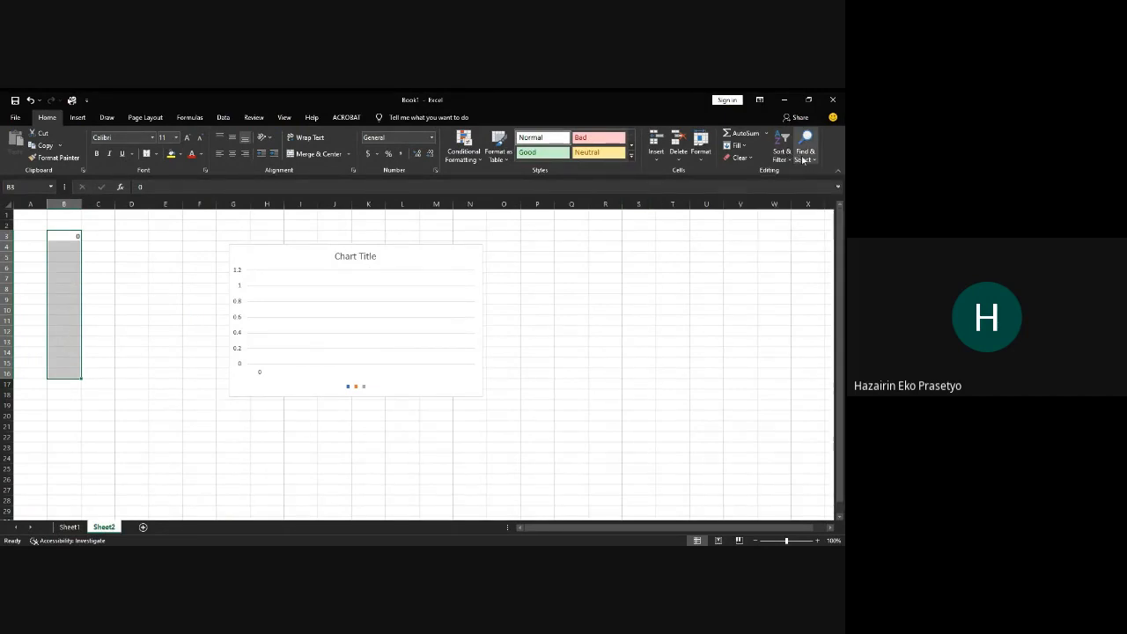
pyautogui.click(744, 146)
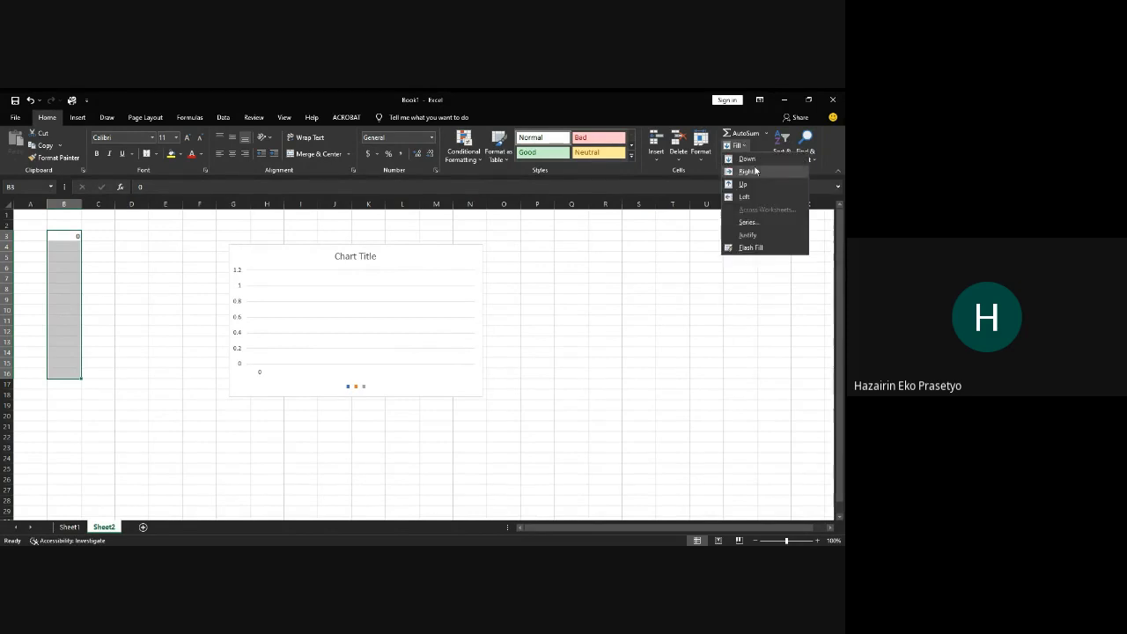
pyautogui.click(753, 221)
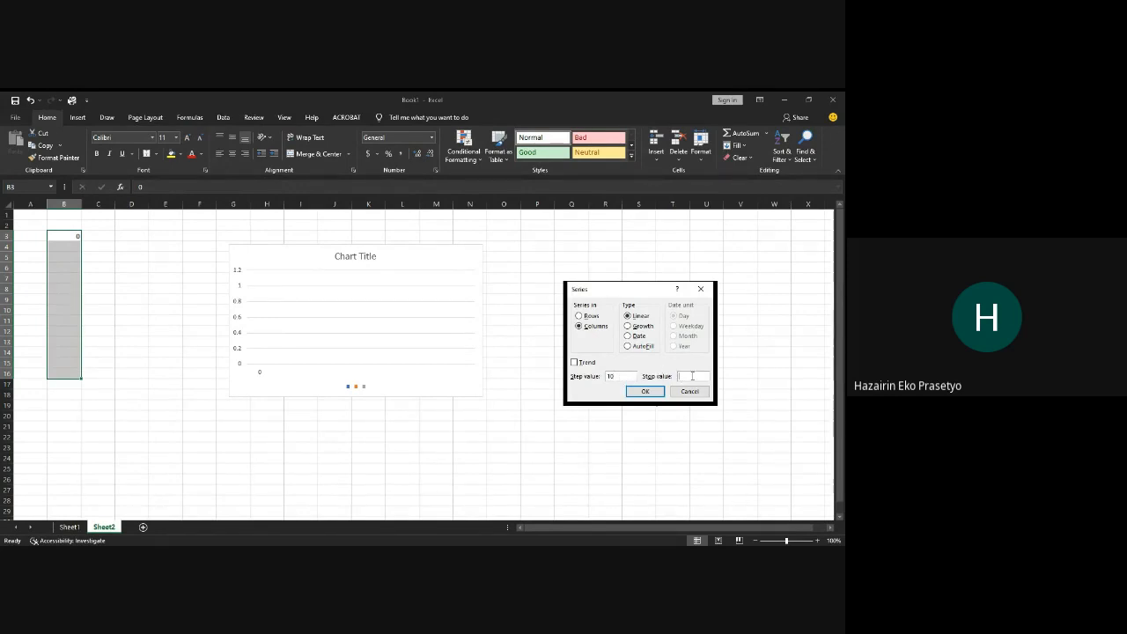
pyautogui.write('100')
pyautogui.click(650, 391)
pyautogui.click(200, 344)
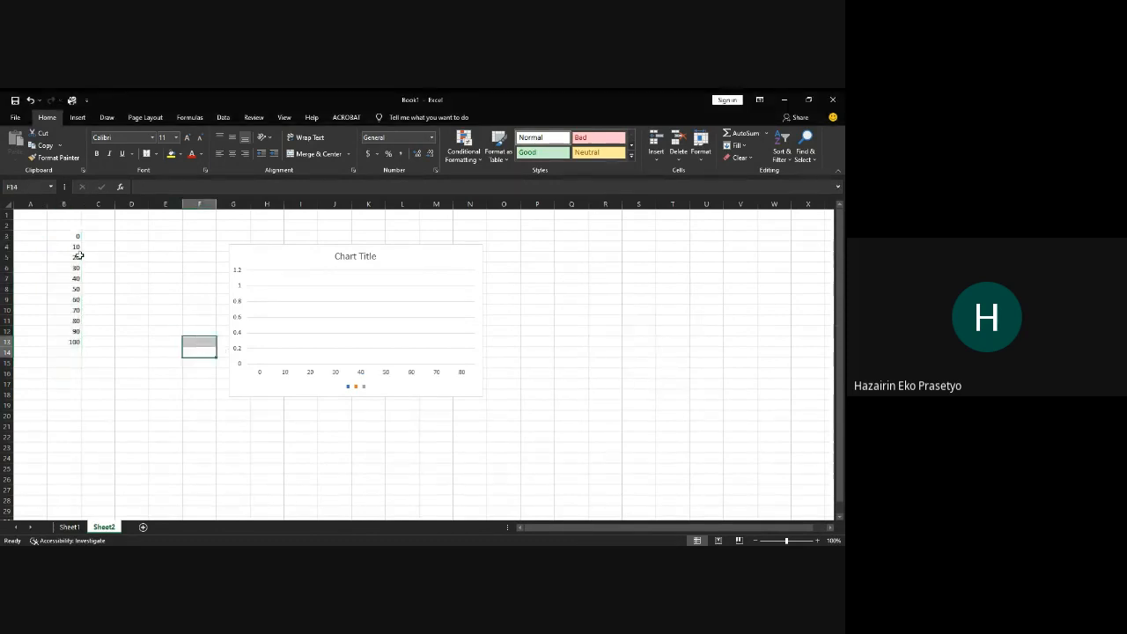
# Step: Check the 9D frequencies on Sheet1 and enter 1, 6, 3 and 4 in C3:C6 on Sheet2
pyautogui.click(116, 238)
pyautogui.click(104, 243)
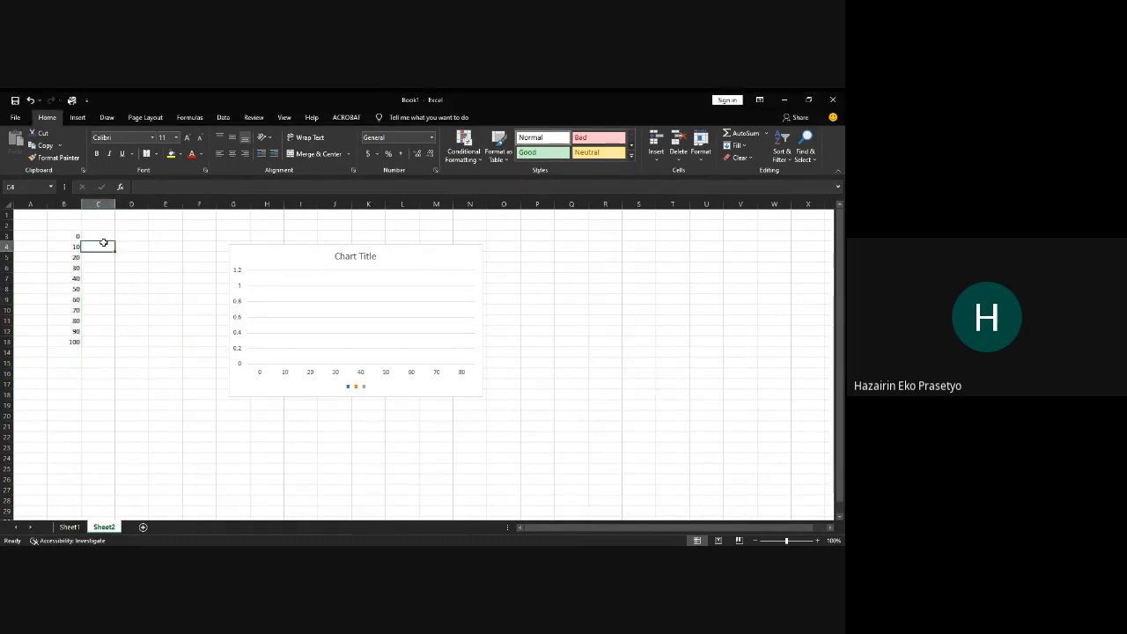
pyautogui.click(104, 236)
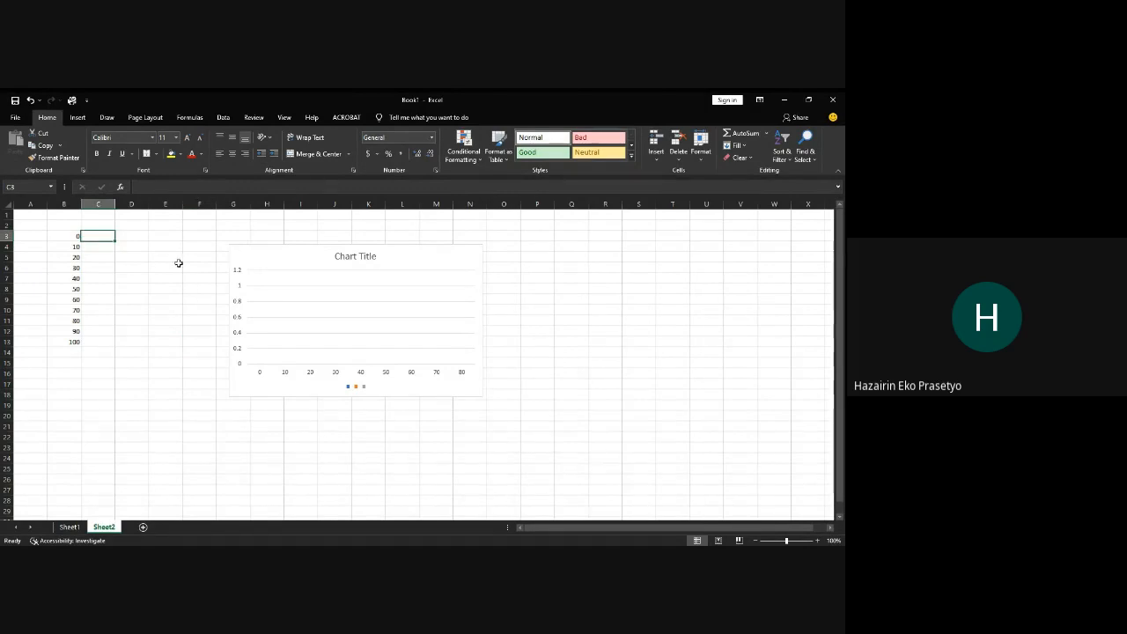
pyautogui.click(74, 527)
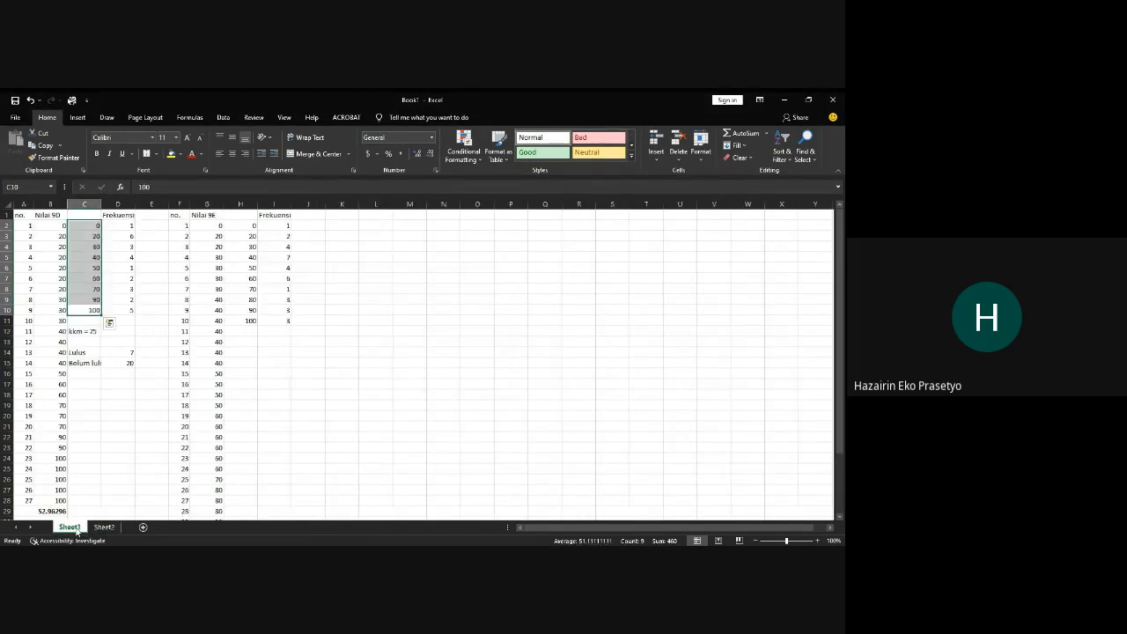
pyautogui.click(103, 527)
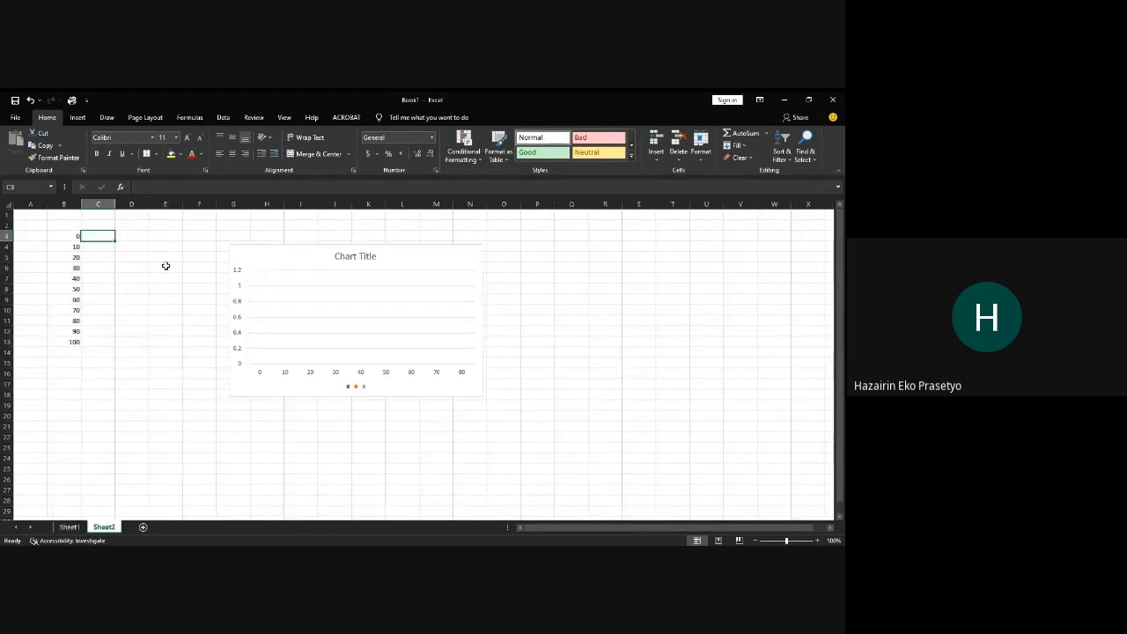
pyautogui.write('1')
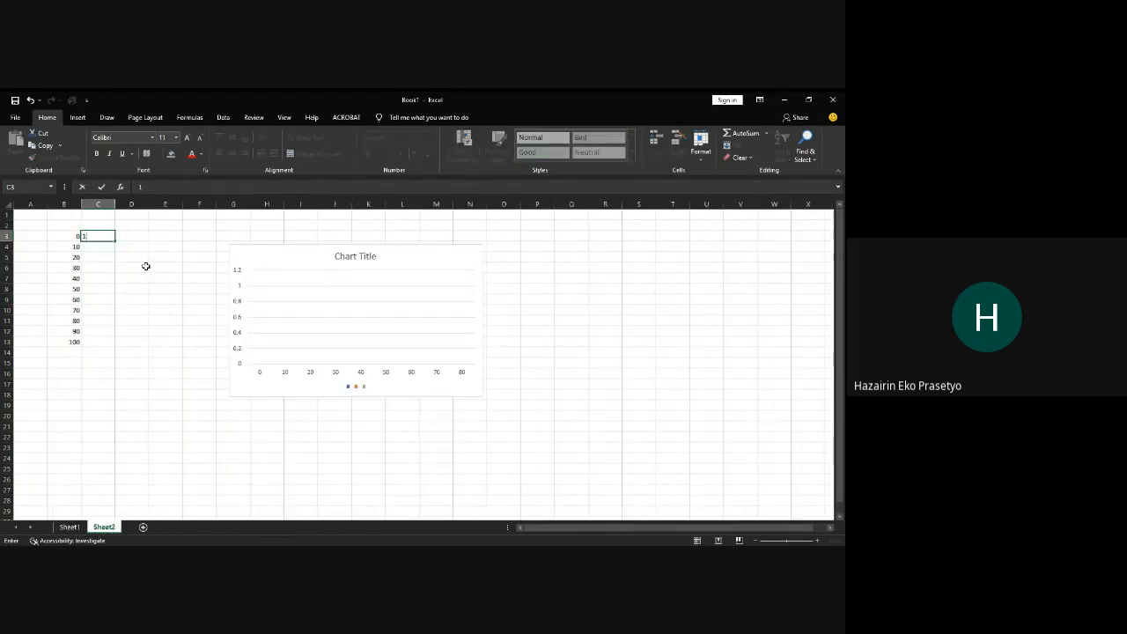
pyautogui.press('Return')
pyautogui.write('6')
pyautogui.press('Return')
pyautogui.write('3')
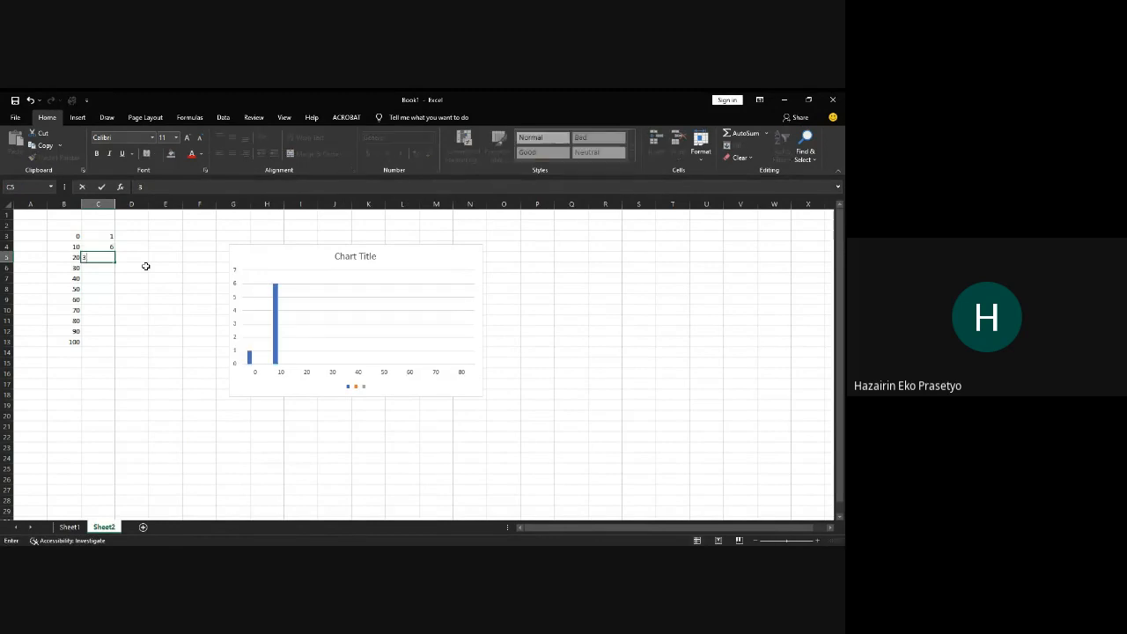
pyautogui.press('Return')
pyautogui.write('4')
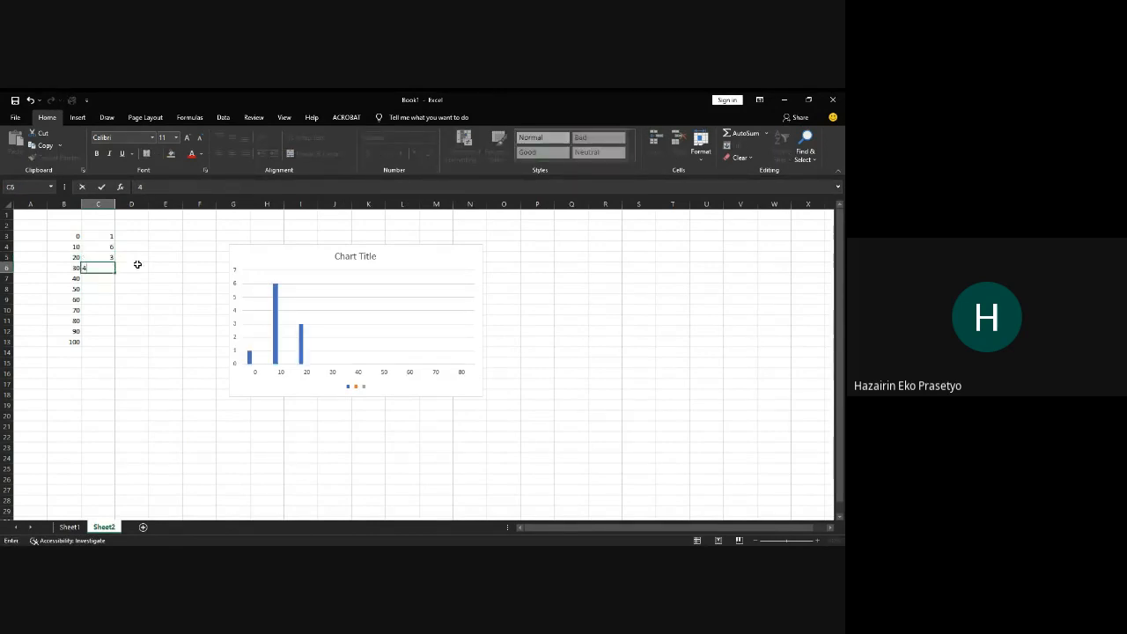
# Step: Move the frequencies 6, 3 and 4 down one row to C5:C7 and enter 0 in C4 for score 10
pyautogui.click(109, 248)
pyautogui.moveTo(109, 247); pyautogui.dragTo(114, 280)
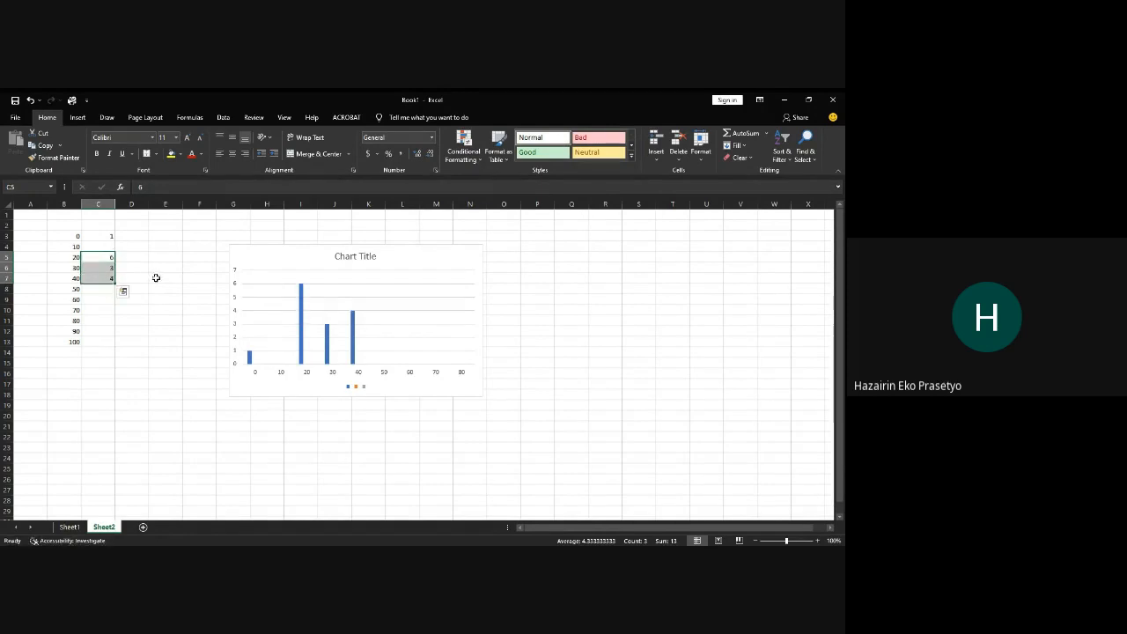
pyautogui.click(96, 250)
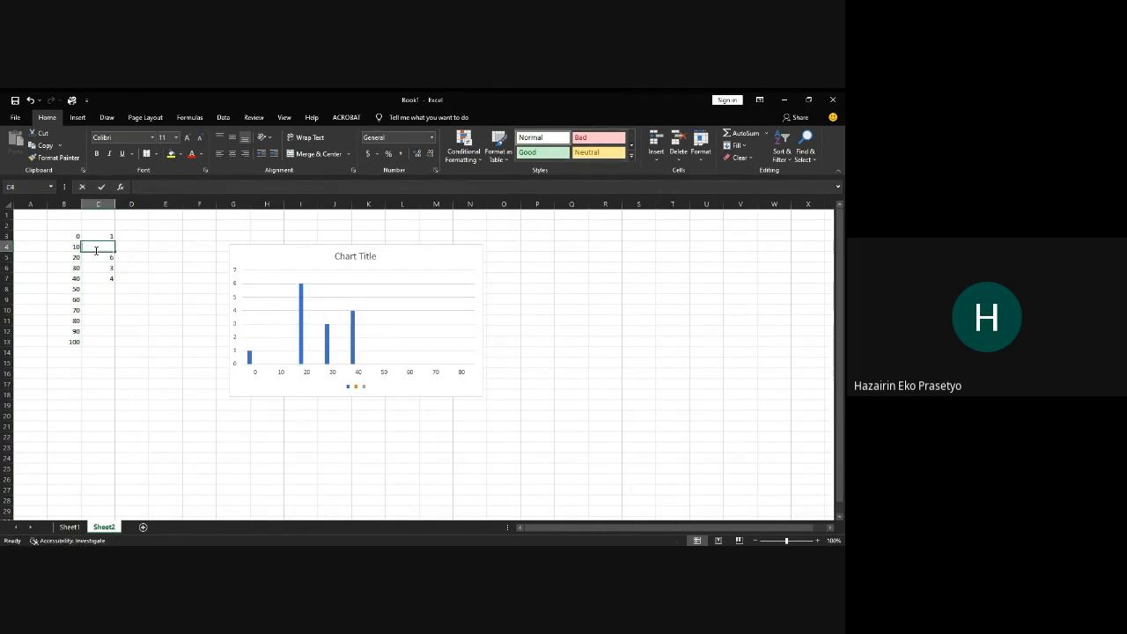
pyautogui.write('0')
pyautogui.click(167, 265)
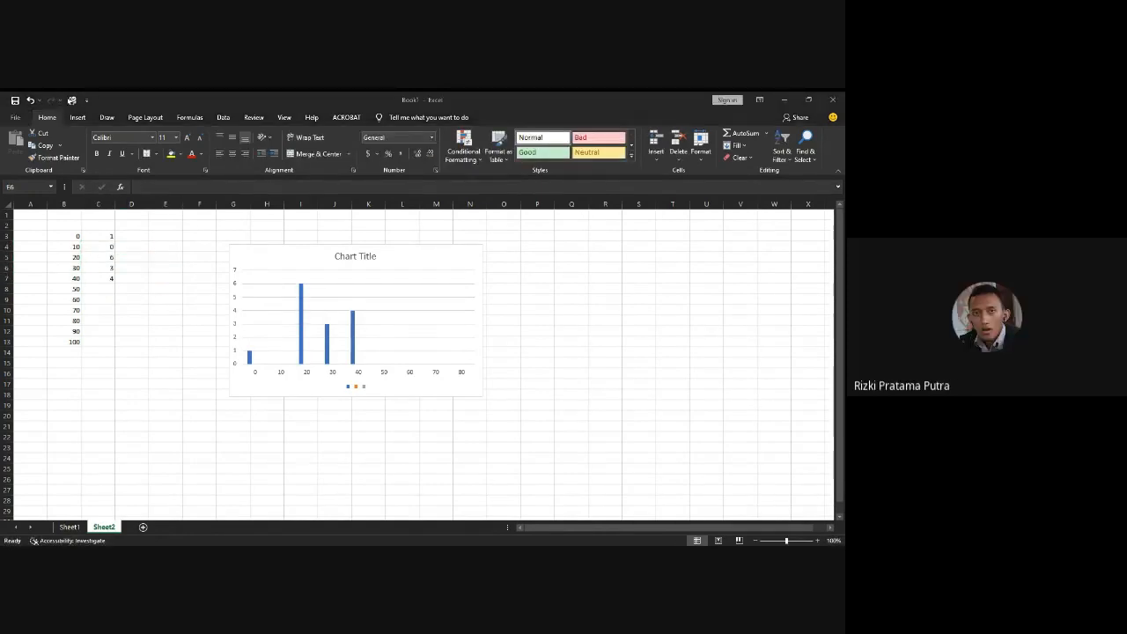
# Step: Copy the 9D frequencies in D3:D10 on Sheet1 and paste them as values from C5 on Sheet2
pyautogui.hotkey('alt', 'Tab')
pyautogui.click(70, 526)
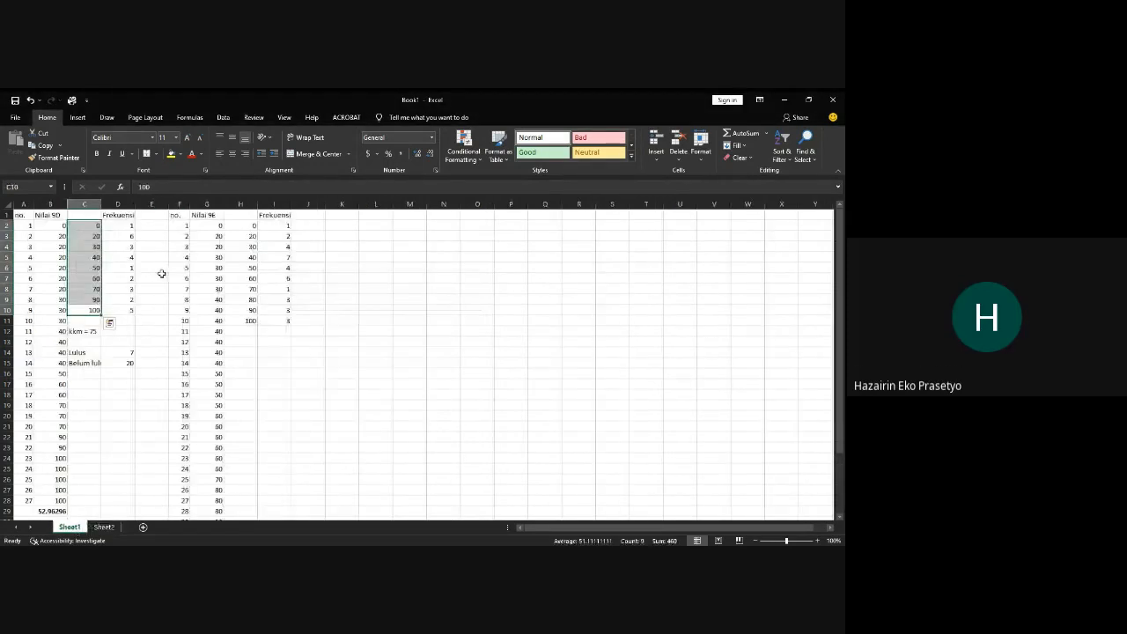
pyautogui.click(124, 227)
pyautogui.moveTo(124, 236); pyautogui.dragTo(123, 309)
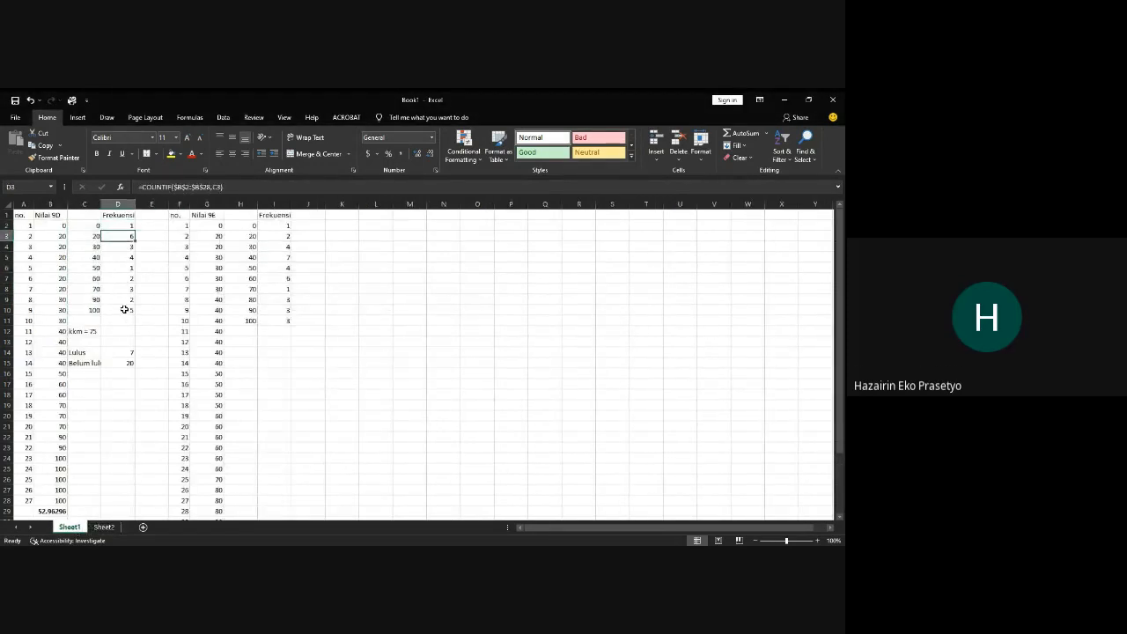
pyautogui.hotkey('ctrl', 'c')
pyautogui.hotkey('alt', 'Tab')
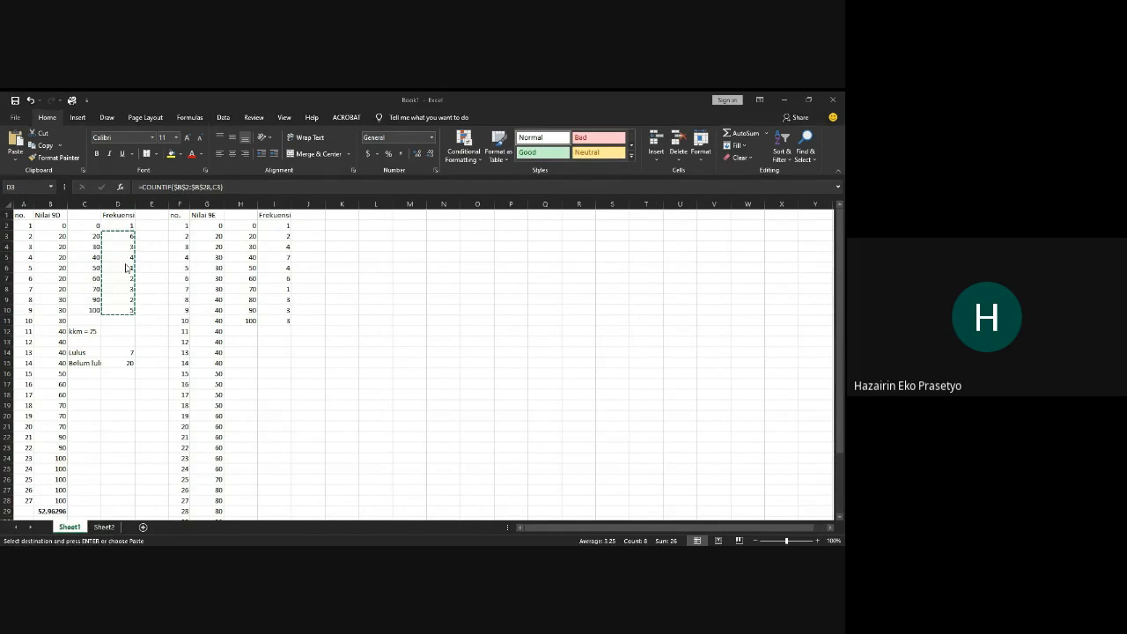
pyautogui.hotkey('alt', 'Tab')
pyautogui.click(104, 527)
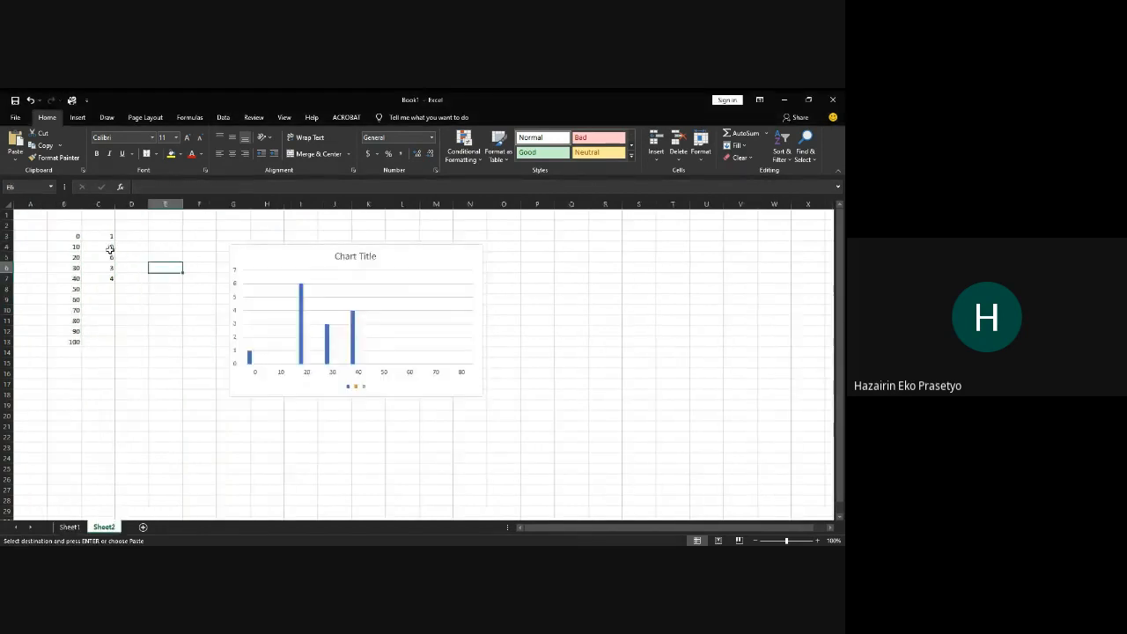
pyautogui.click(105, 257)
pyautogui.keyDown('shift'); pyautogui.click(99, 345); pyautogui.keyUp('shift')
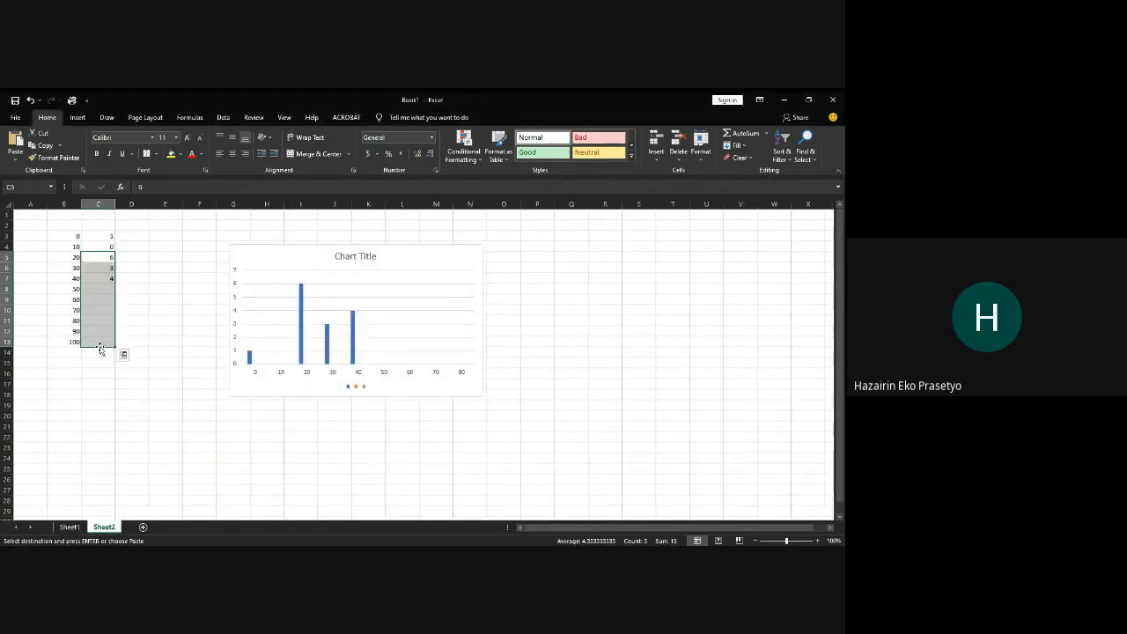
pyautogui.rightClick(102, 349)
pyautogui.click(169, 359)
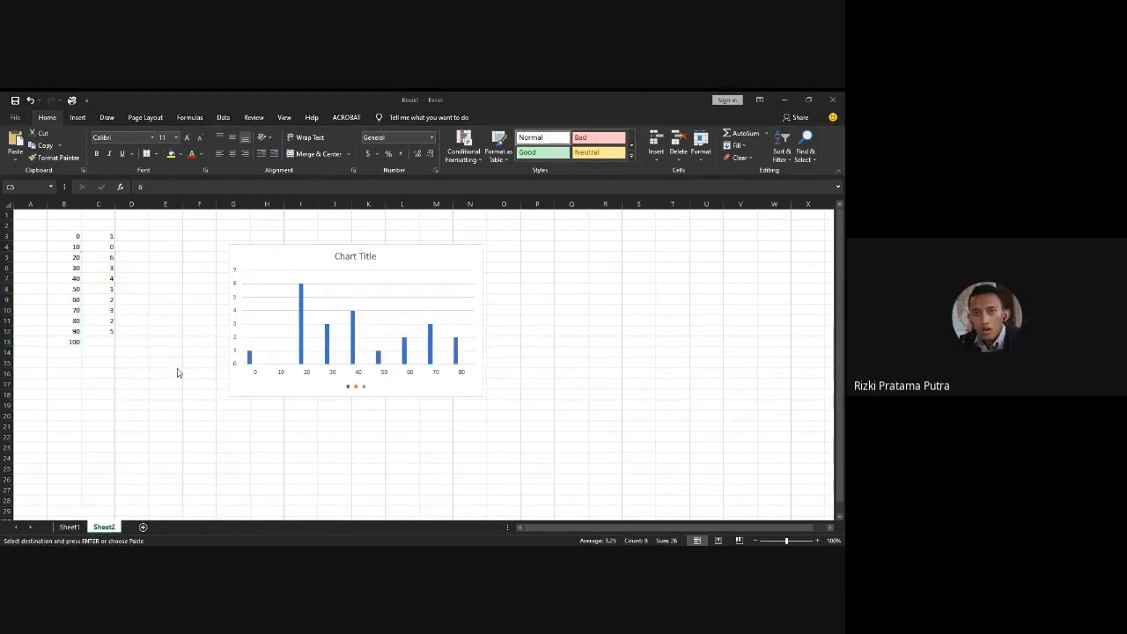
# Step: Move the last two frequencies, 2 and 5, down one row to C12:C13 and enter 0 in C11 for score 80
pyautogui.click(103, 351)
pyautogui.click(99, 332)
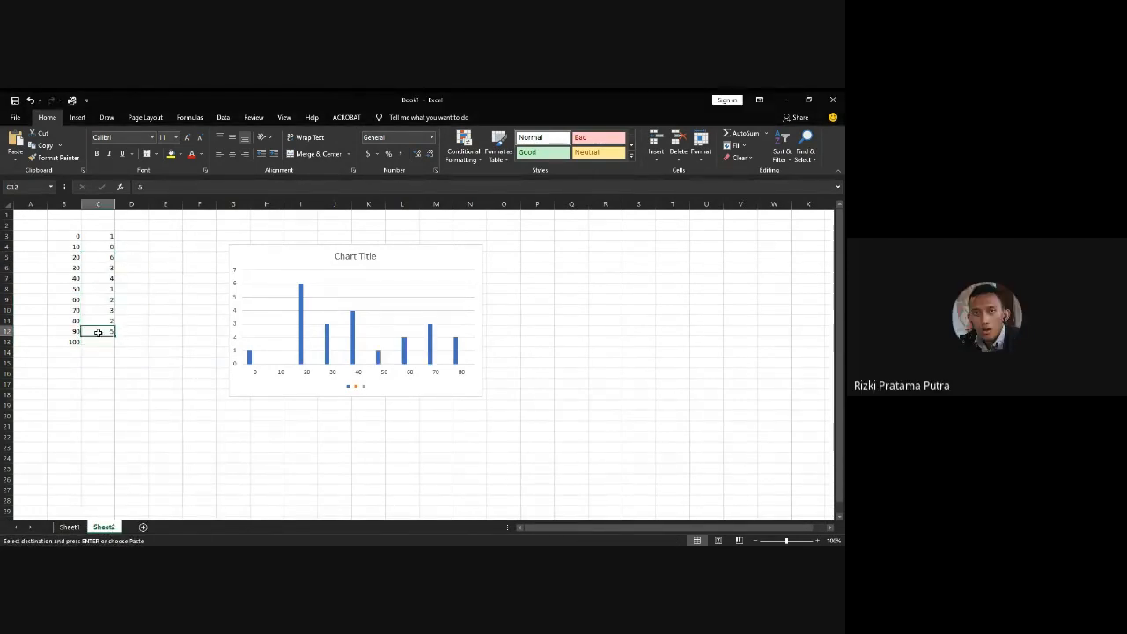
pyautogui.press('Up')
pyautogui.moveTo(101, 332); pyautogui.dragTo(102, 346)
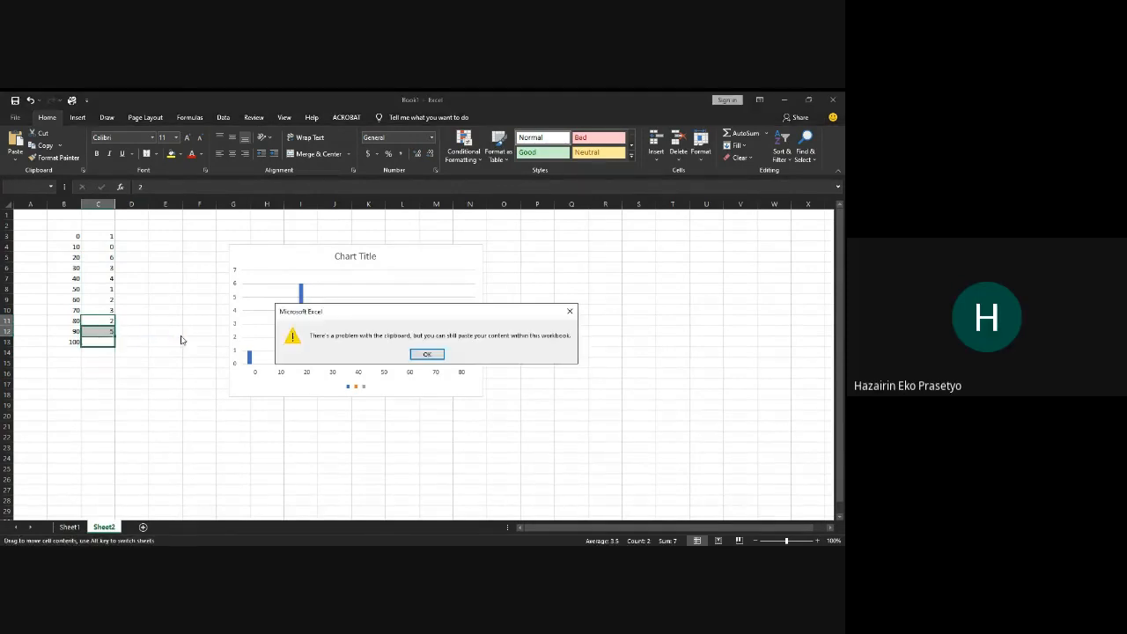
pyautogui.click(428, 354)
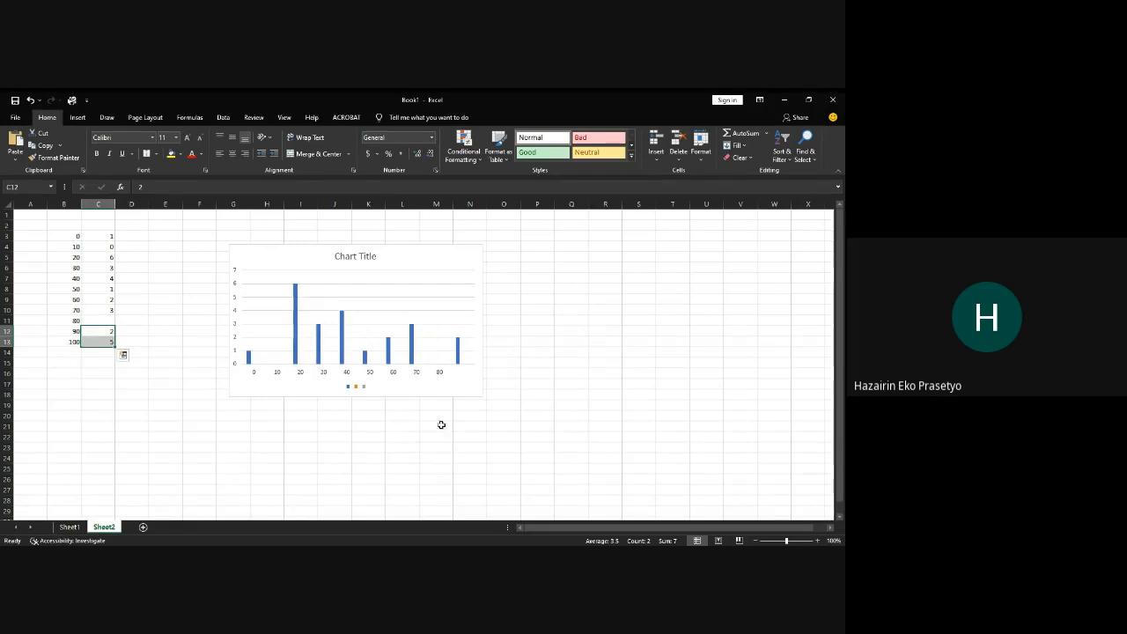
pyautogui.click(103, 322)
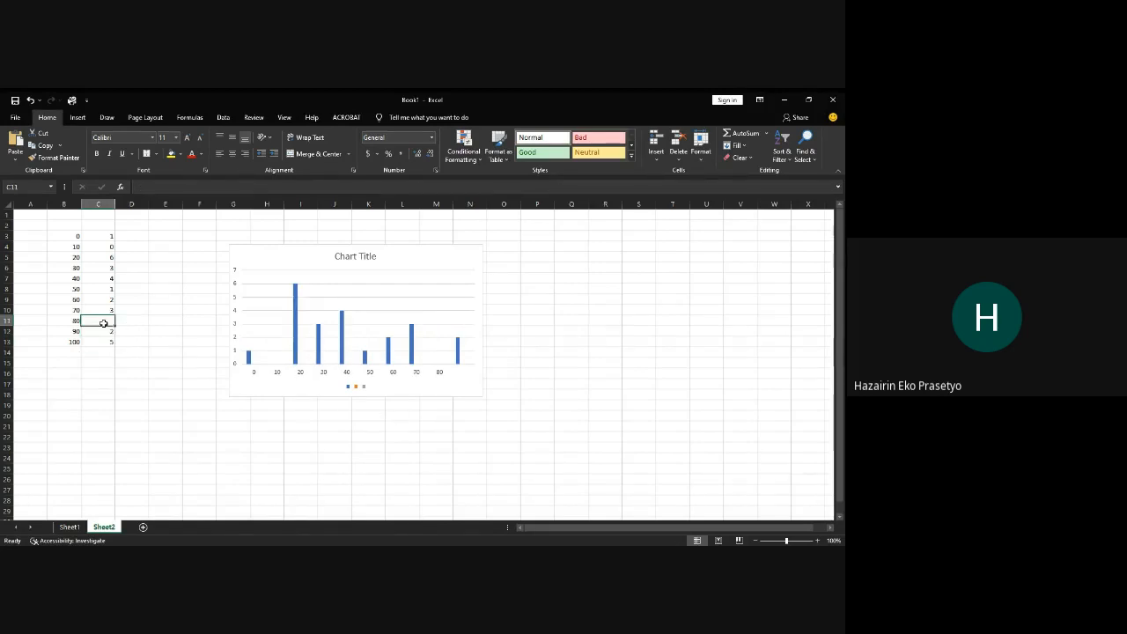
pyautogui.write('0')
pyautogui.click(204, 324)
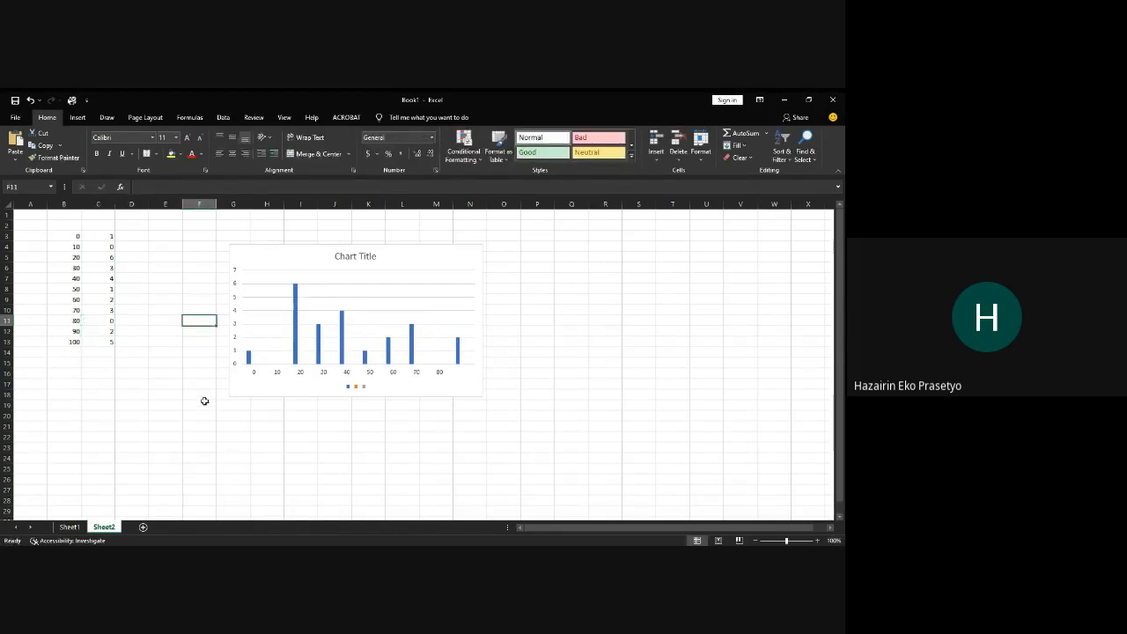
pyautogui.click(223, 426)
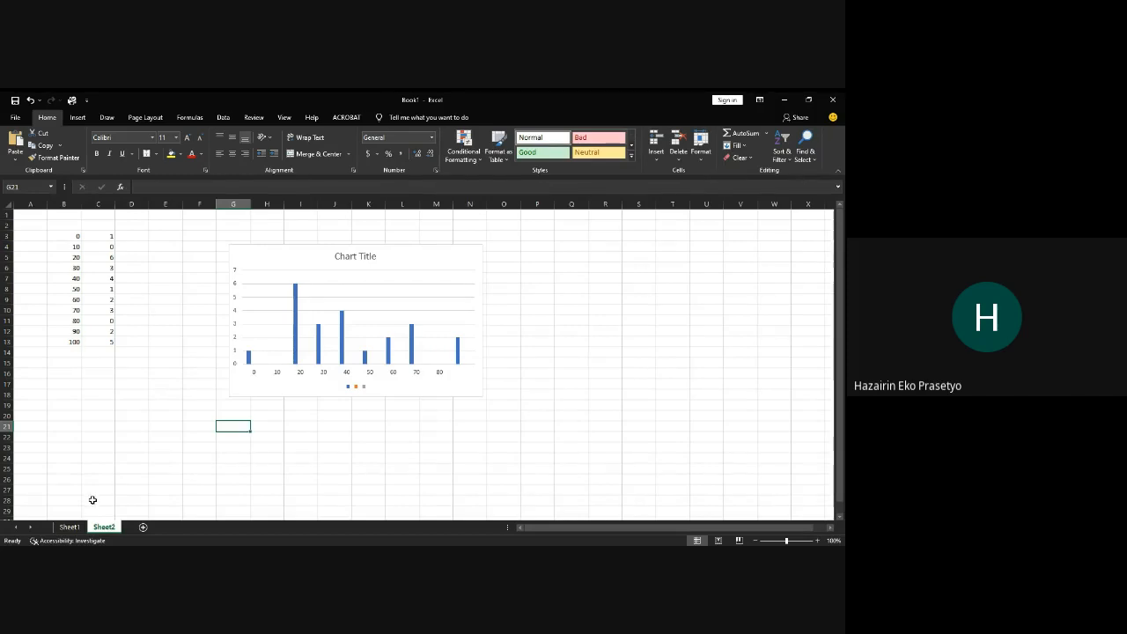
# Step: Enter the headers "Nilai PV" in B2 and "Frekuensi" in C2 above the score and frequency columns
pyautogui.click(79, 228)
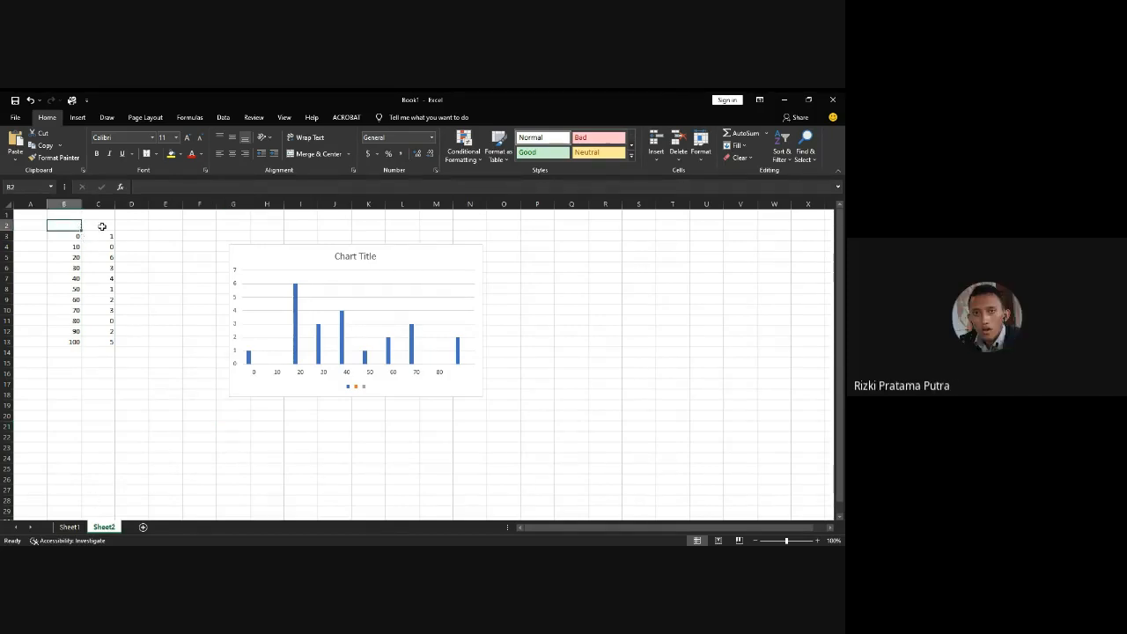
pyautogui.click(268, 261)
pyautogui.click(104, 236)
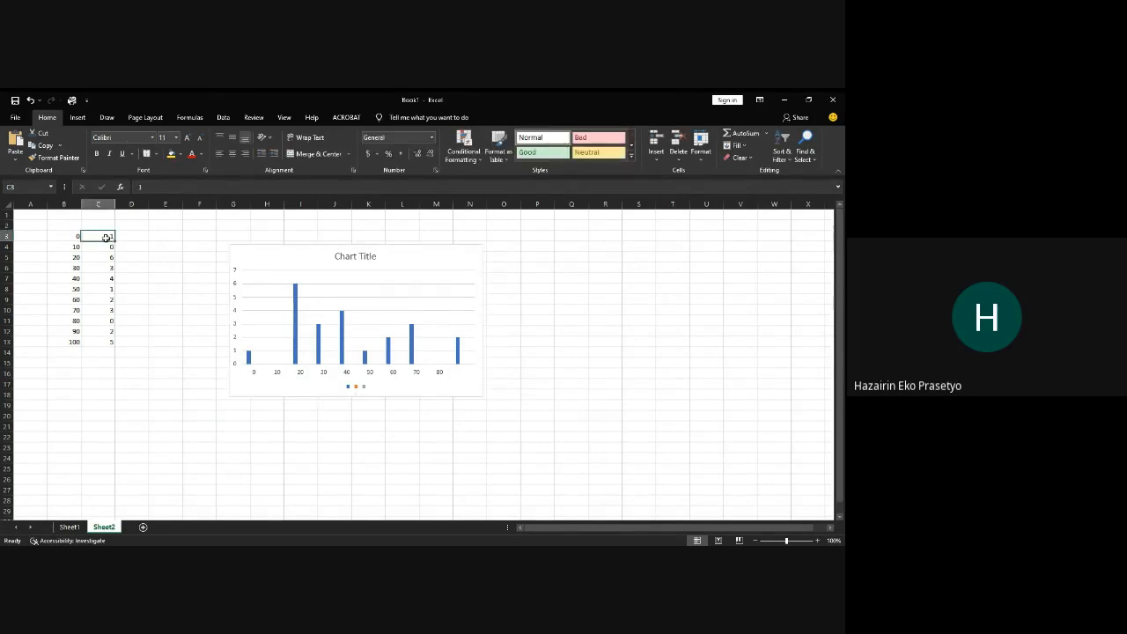
pyautogui.click(79, 227)
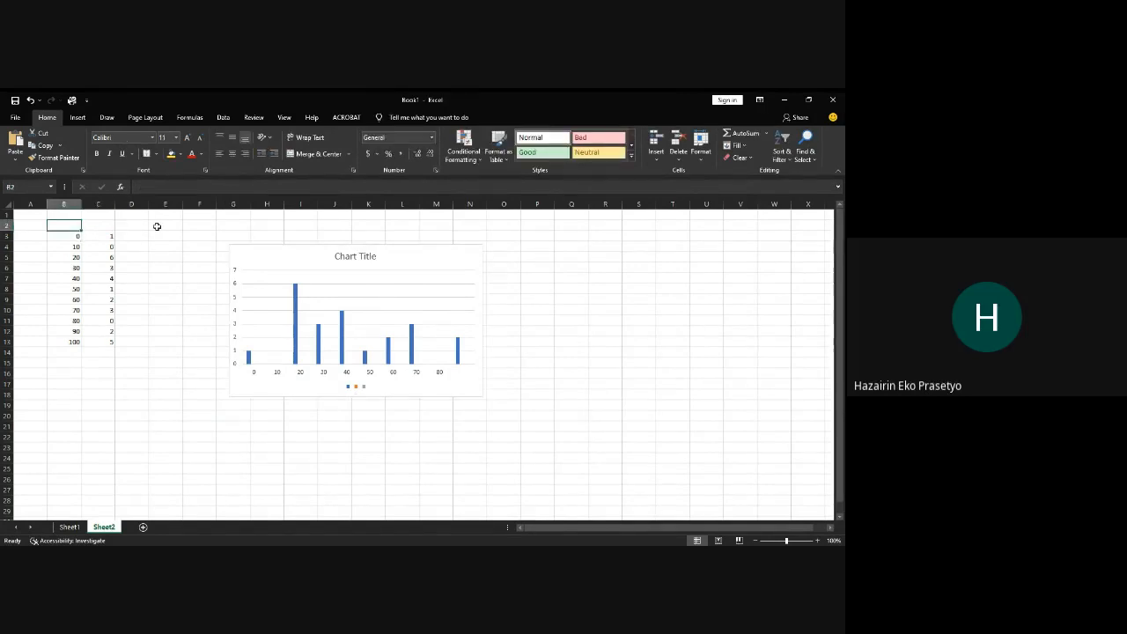
pyautogui.write('N')
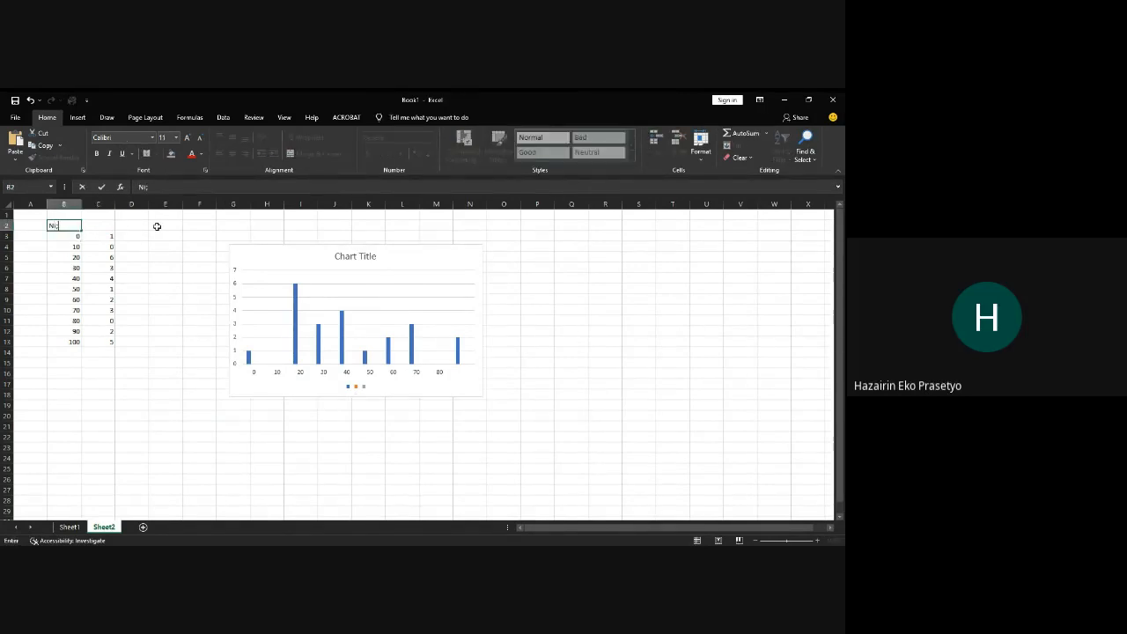
pyautogui.write('ilai PV')
pyautogui.click(98, 228)
pyautogui.write('Frekuensi')
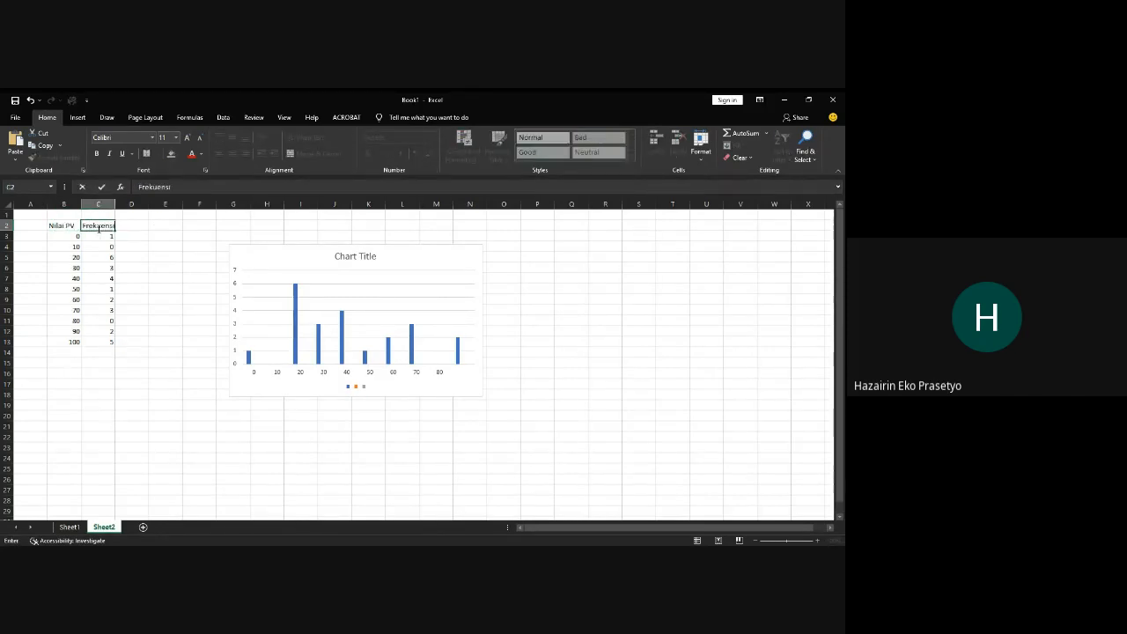
pyautogui.click(177, 270)
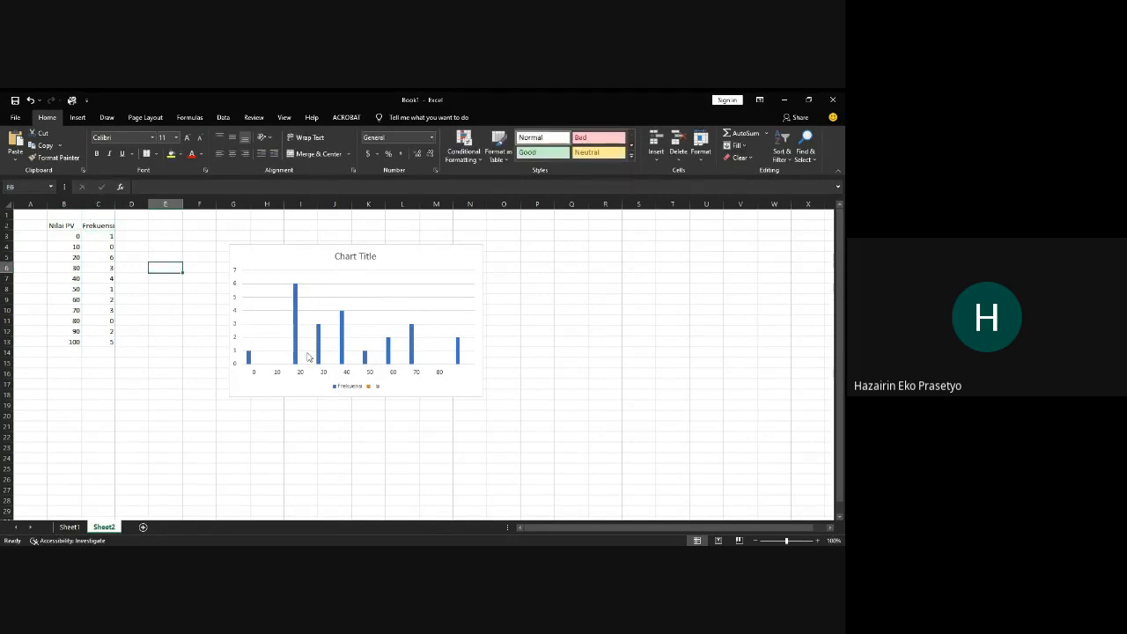
pyautogui.click(348, 388)
pyautogui.click(436, 424)
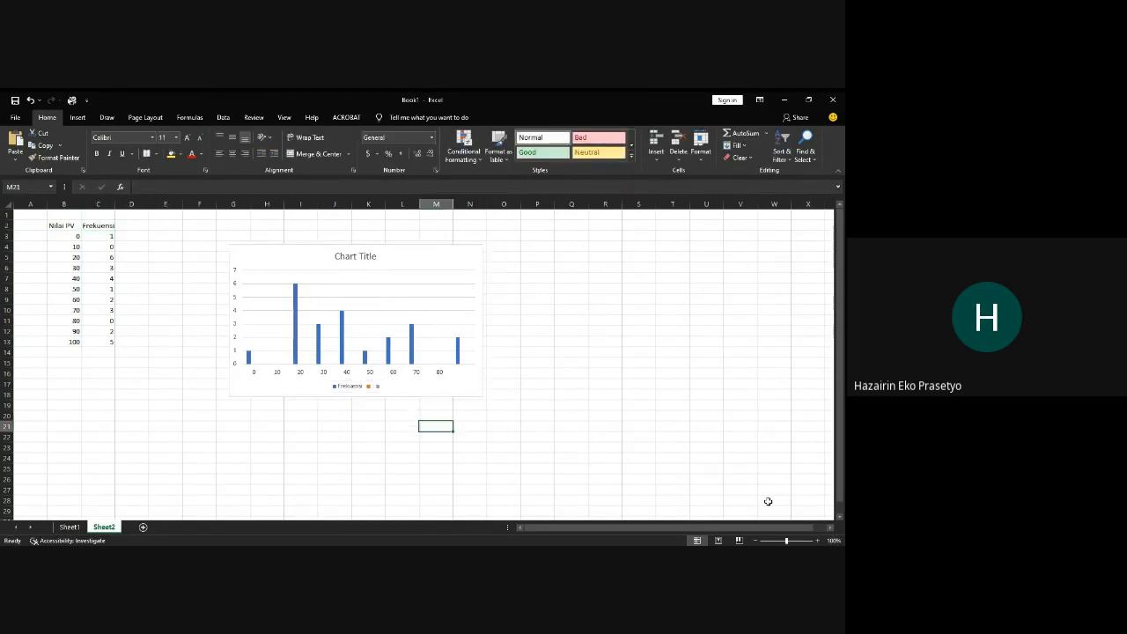
# Step: Zoom the sheet to 140% and examine the frequency chart and its title against the headers in B2:C2
pyautogui.click(818, 540)
pyautogui.click(818, 540)
pyautogui.click(818, 541)
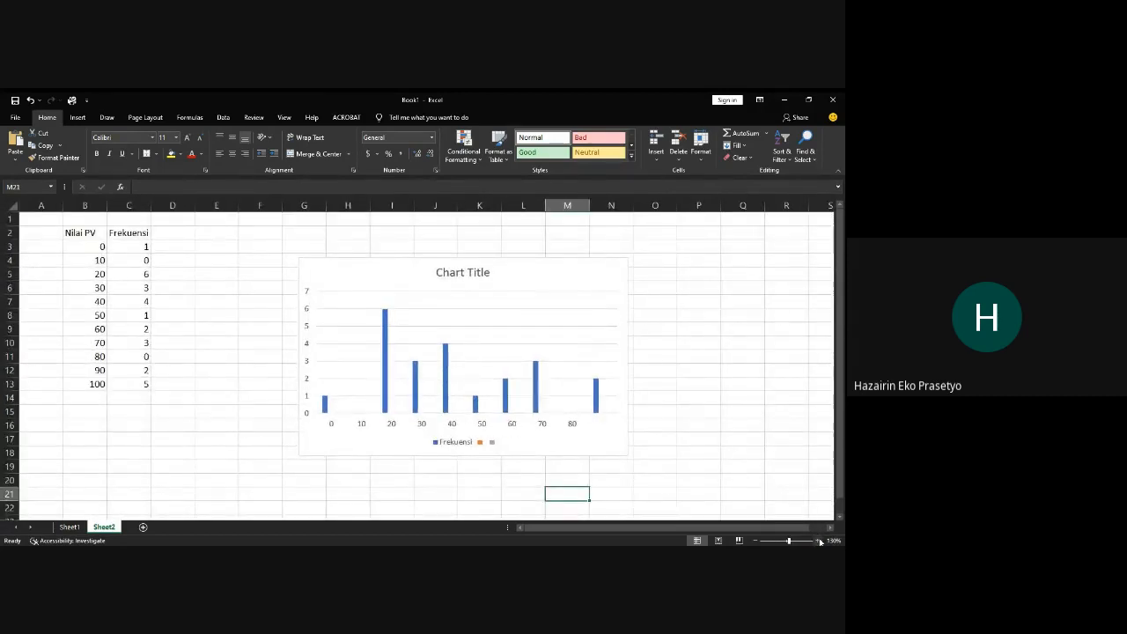
pyautogui.click(819, 540)
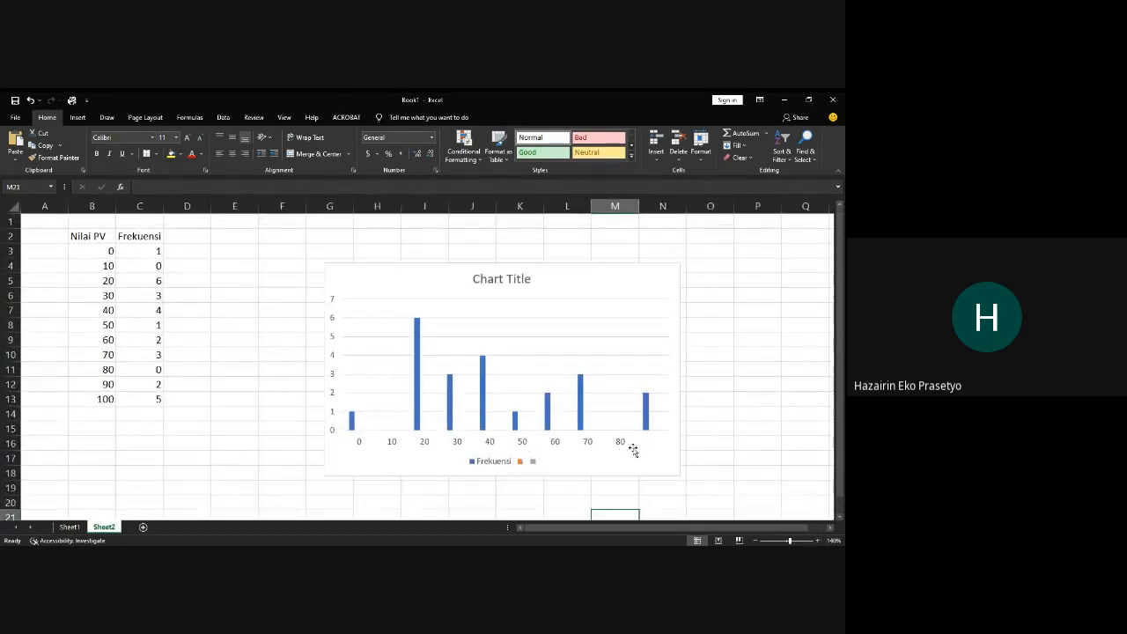
pyautogui.click(510, 279)
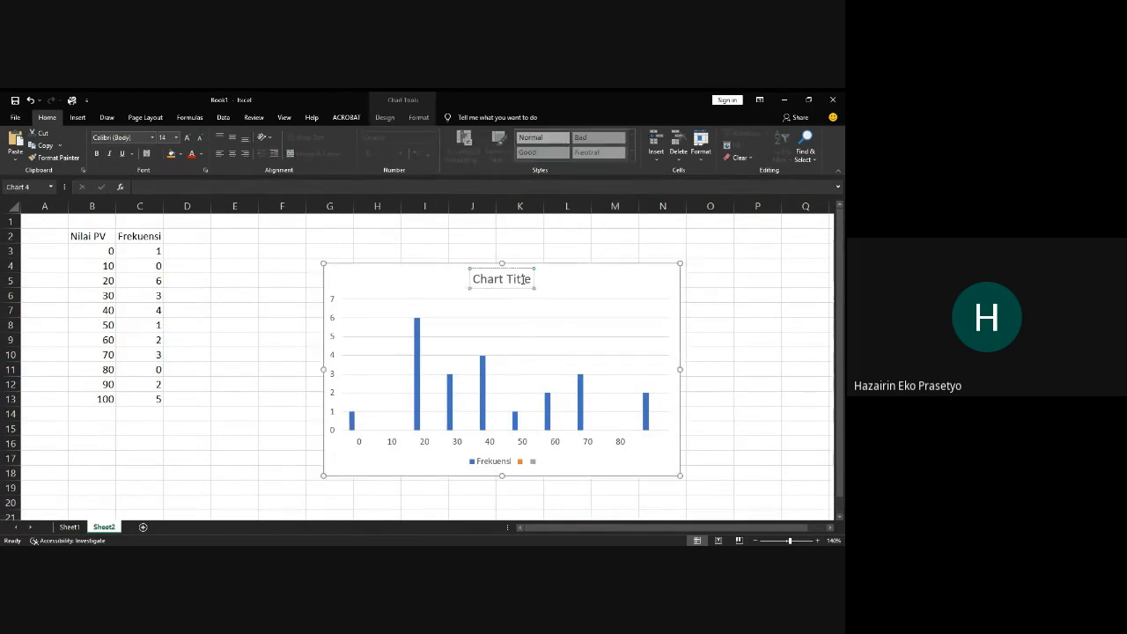
pyautogui.click(83, 246)
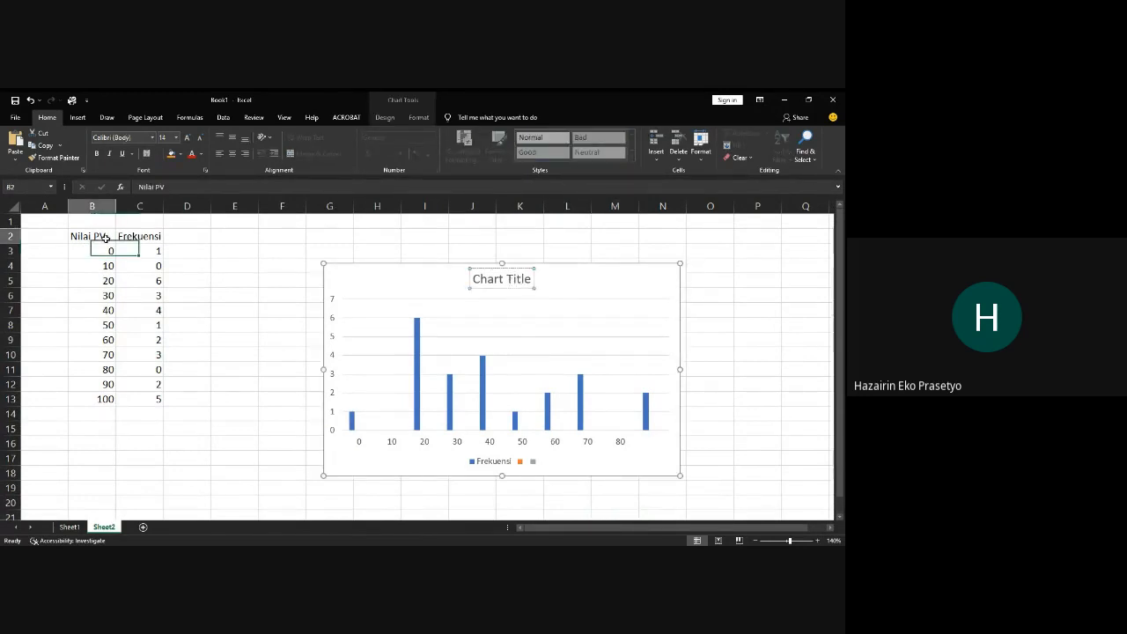
pyautogui.click(517, 279)
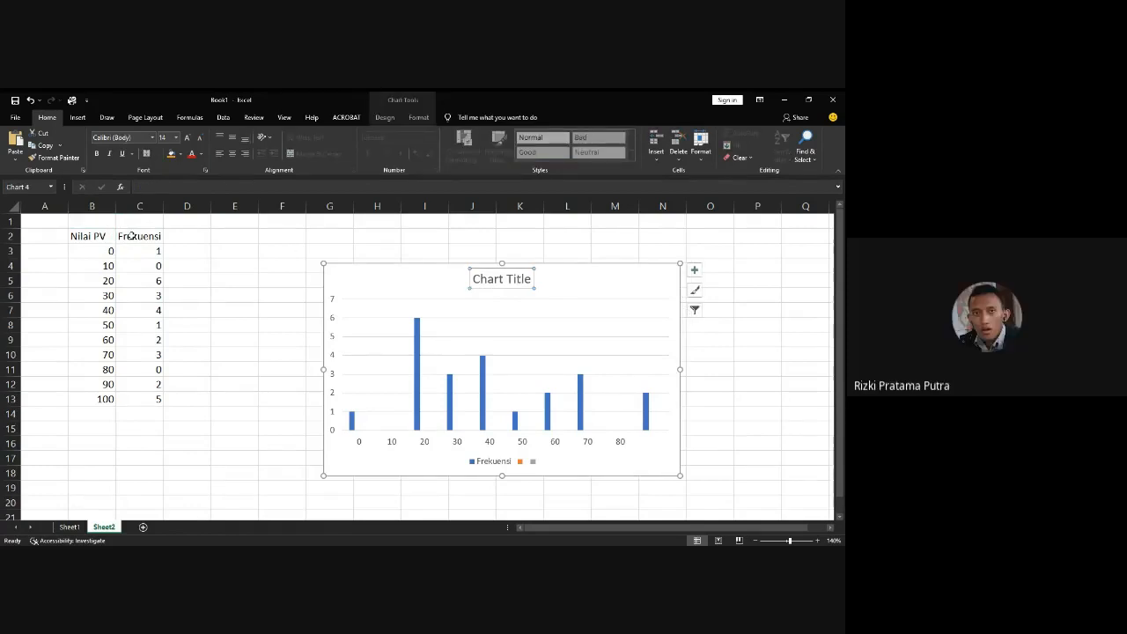
pyautogui.click(110, 236)
pyautogui.click(507, 280)
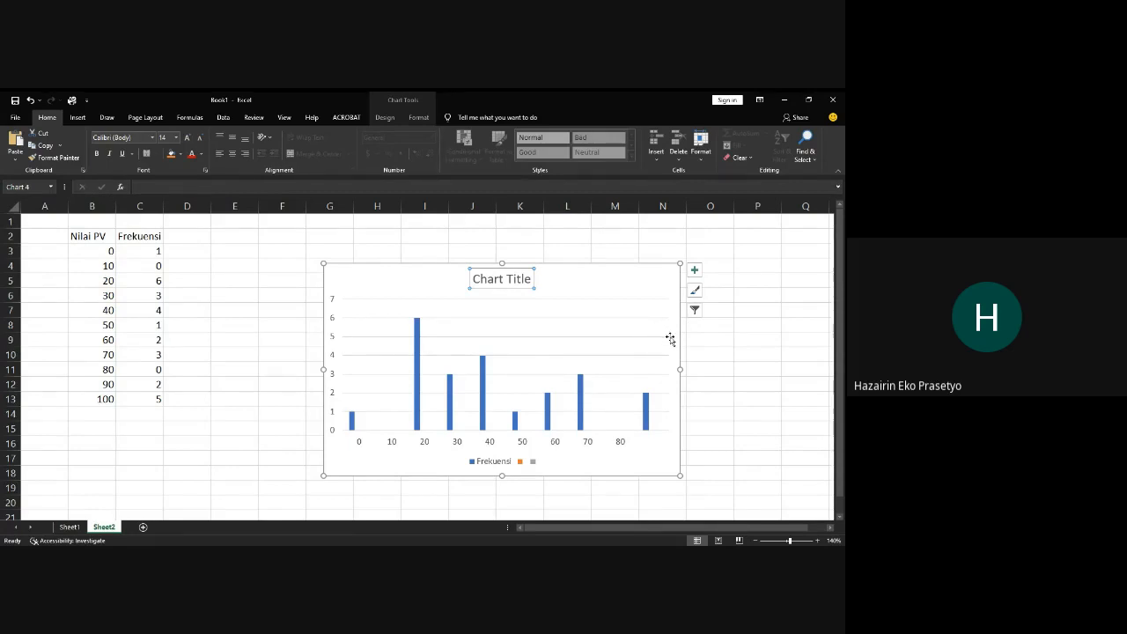
pyautogui.hotkey('alt', 'Tab')
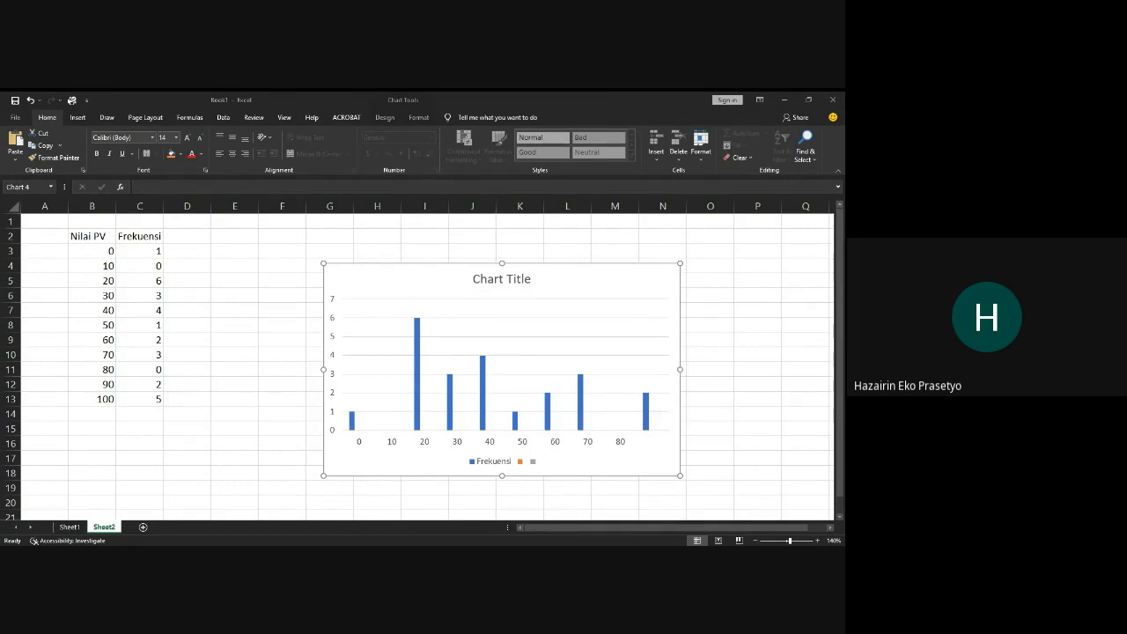
pyautogui.hotkey('alt', 'Tab')
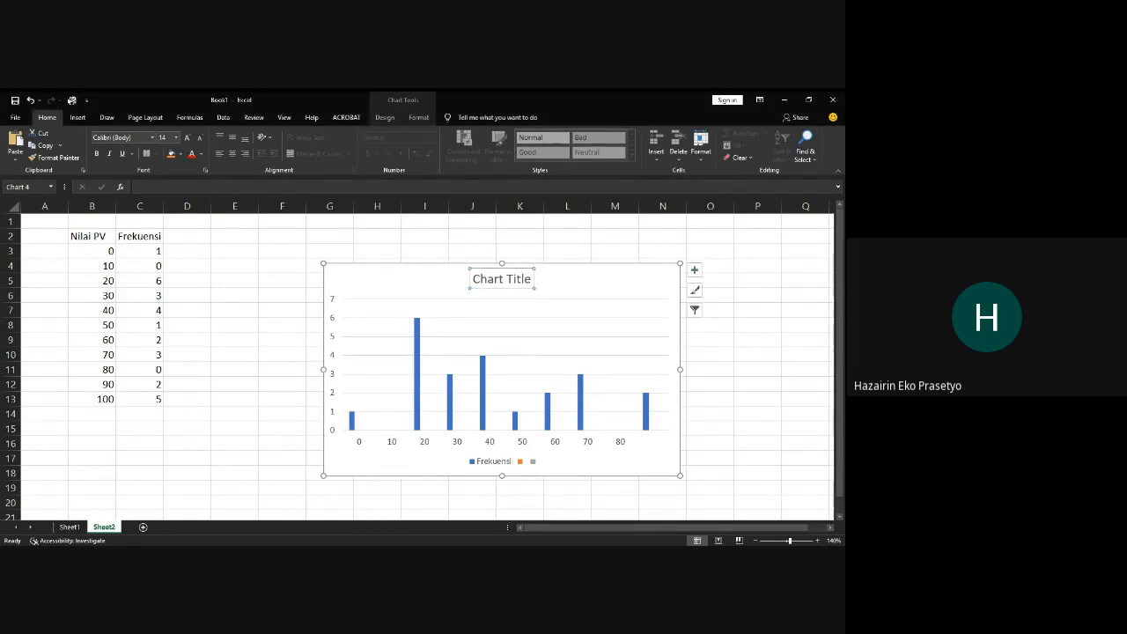
pyautogui.hotkey('alt', 'Tab')
# Step: Add data callout labels to the frequency chart and move the chart closer to the table, with its upper-left corner near E2
pyautogui.click(594, 338)
pyautogui.click(590, 284)
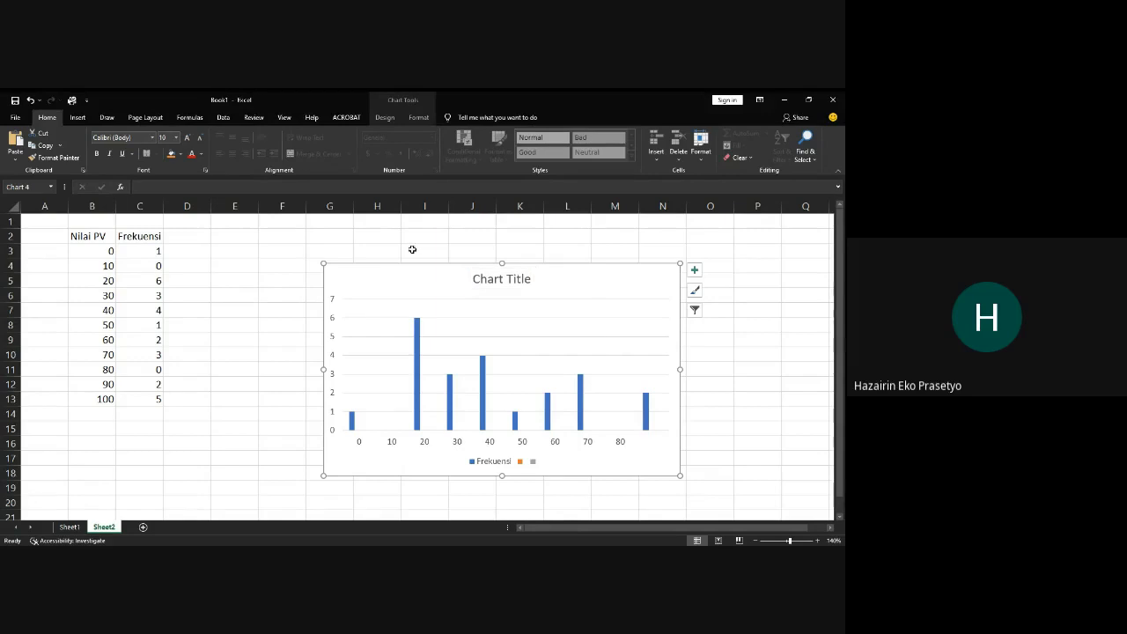
pyautogui.click(77, 117)
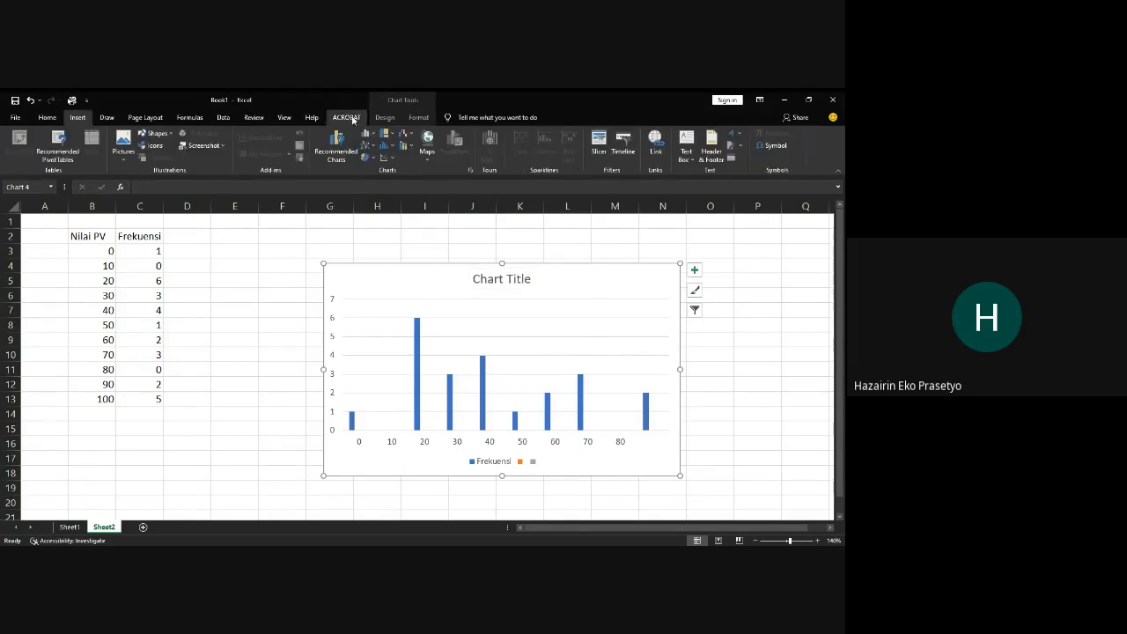
pyautogui.click(419, 117)
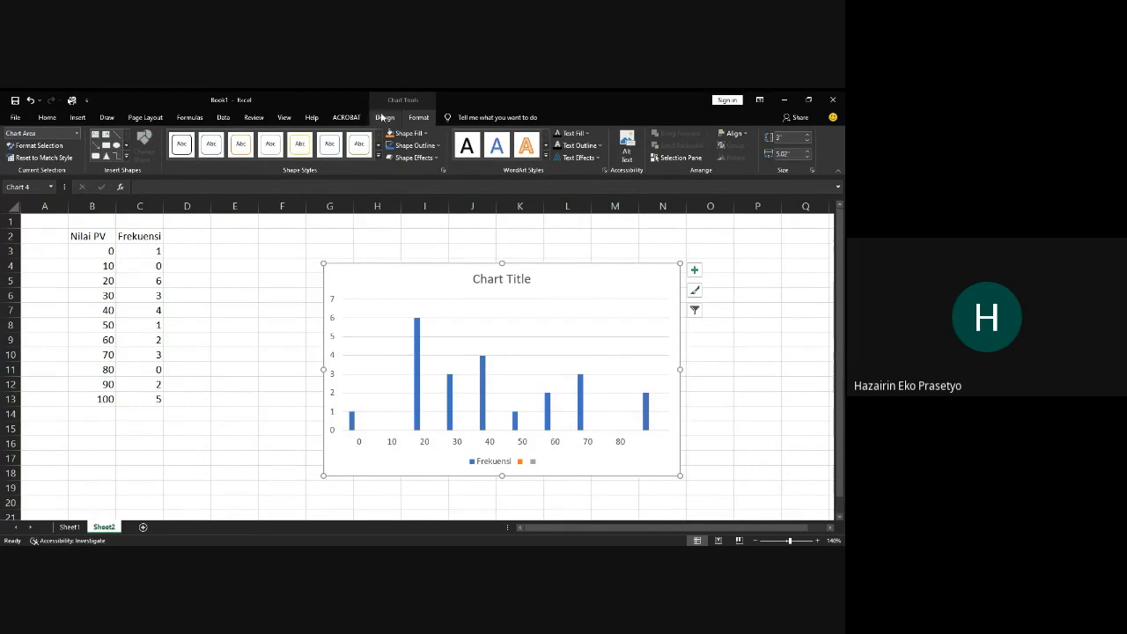
pyautogui.click(386, 118)
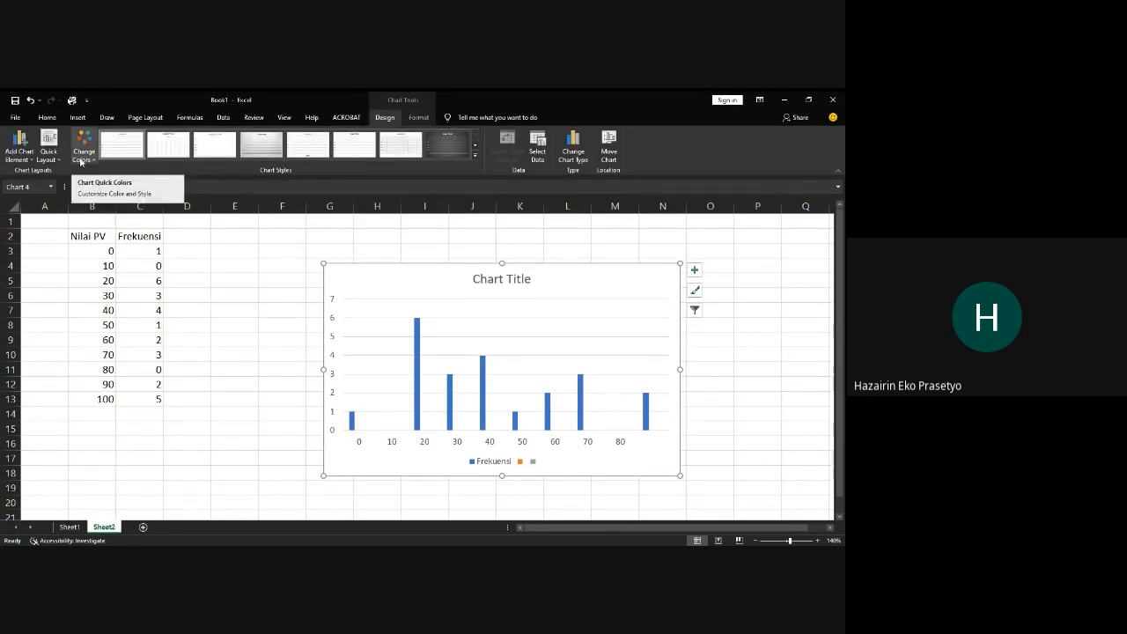
pyautogui.click(27, 162)
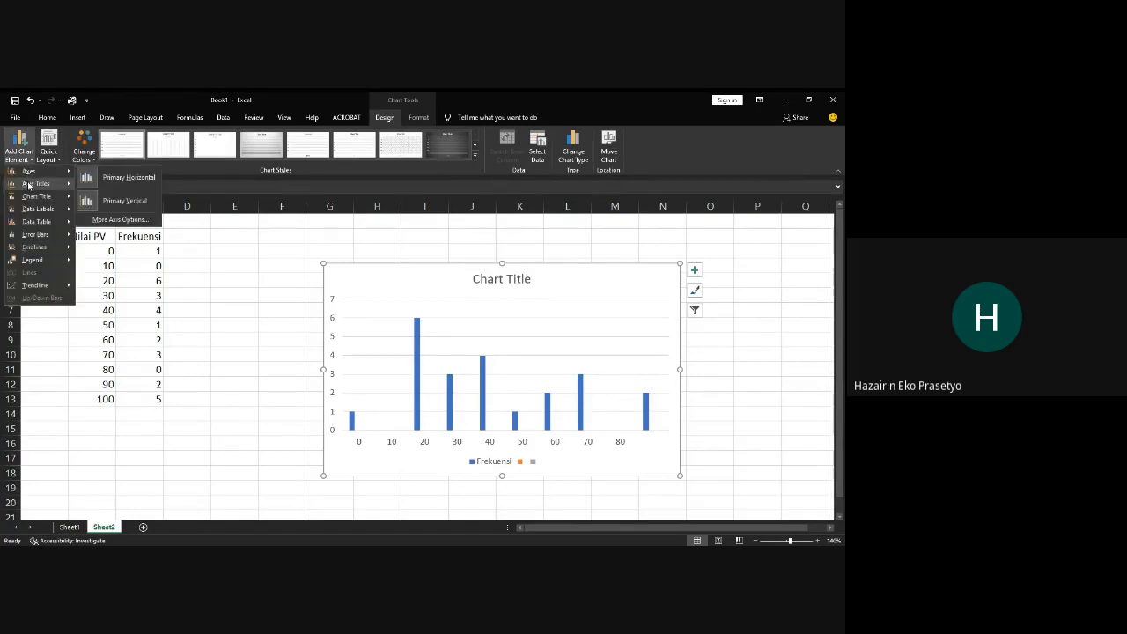
pyautogui.moveTo(34, 204)
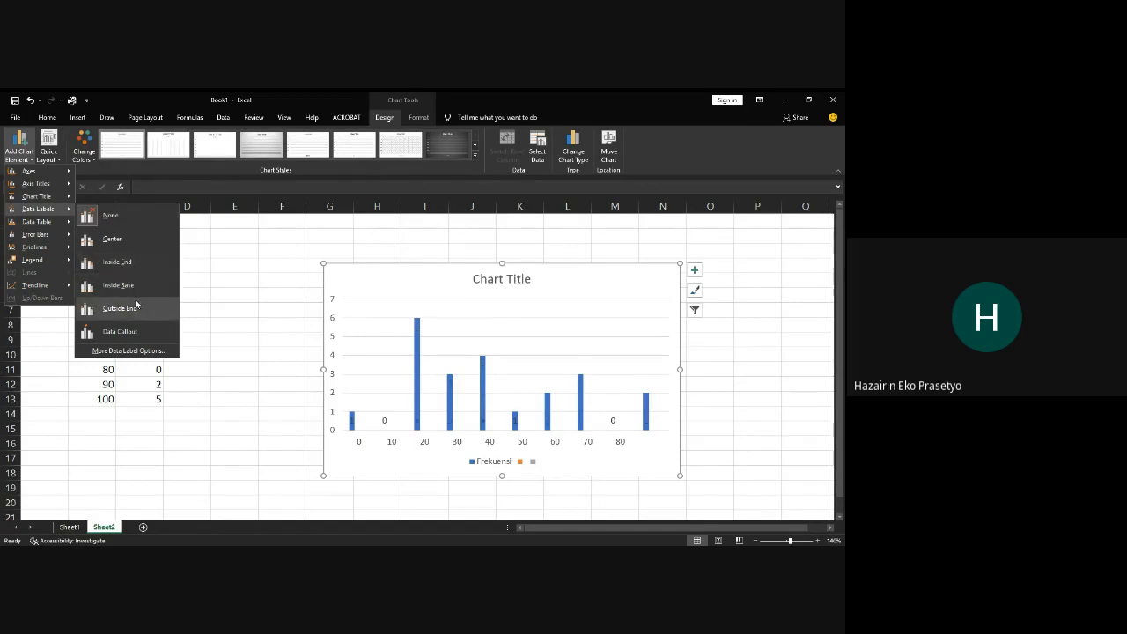
pyautogui.click(135, 331)
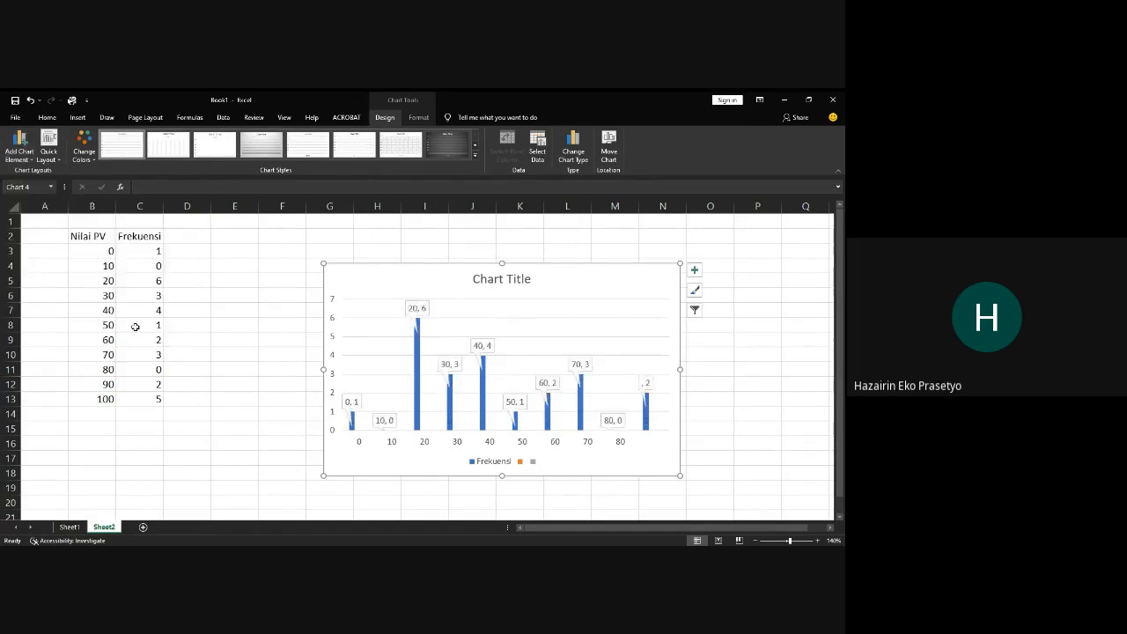
pyautogui.moveTo(379, 289); pyautogui.dragTo(265, 254)
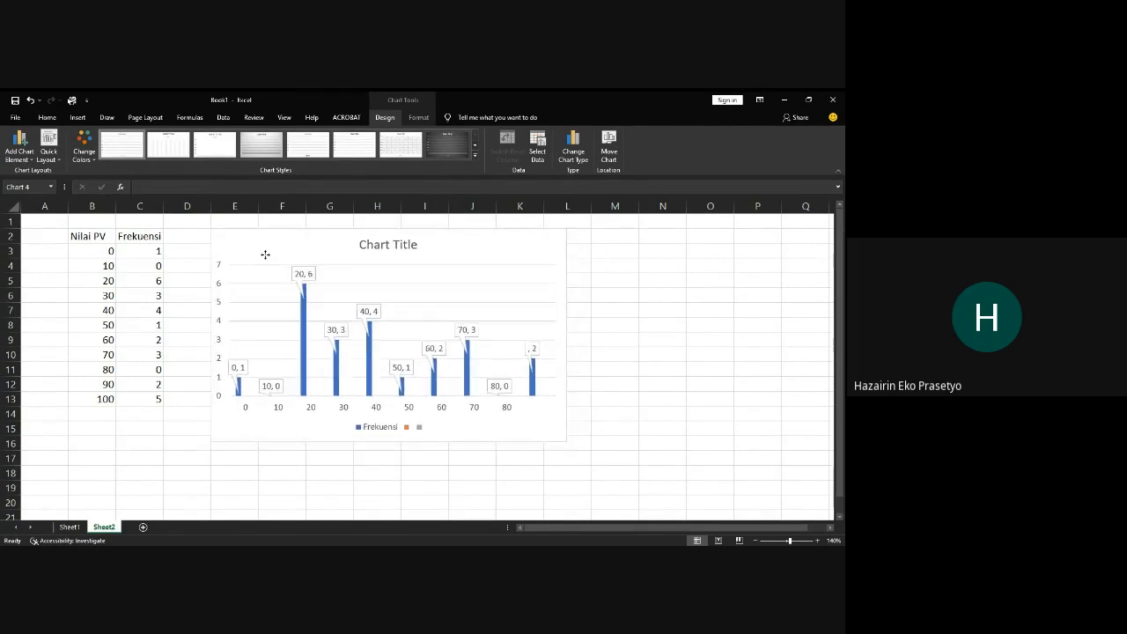
pyautogui.click(682, 356)
pyautogui.click(663, 429)
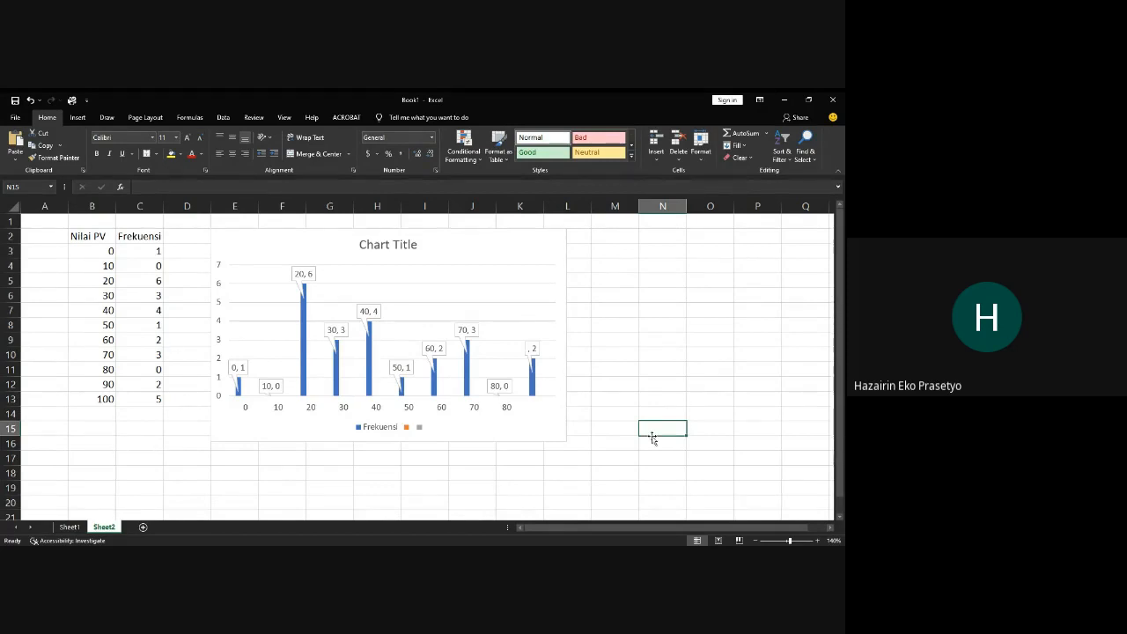
pyautogui.scroll(-1, 279, 460)
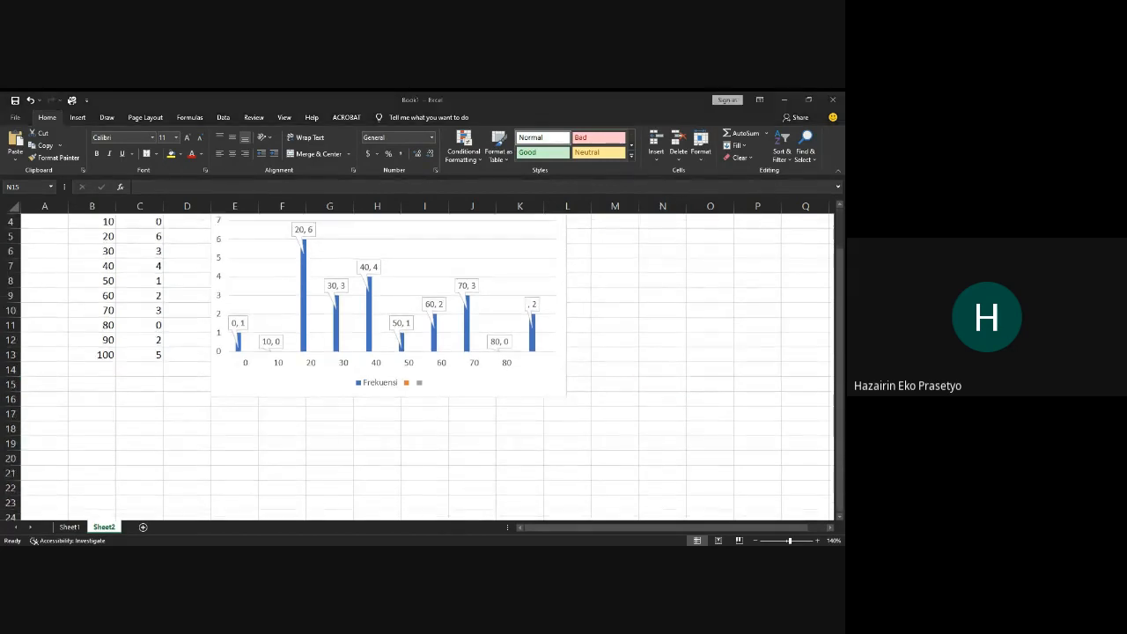
pyautogui.click(309, 487)
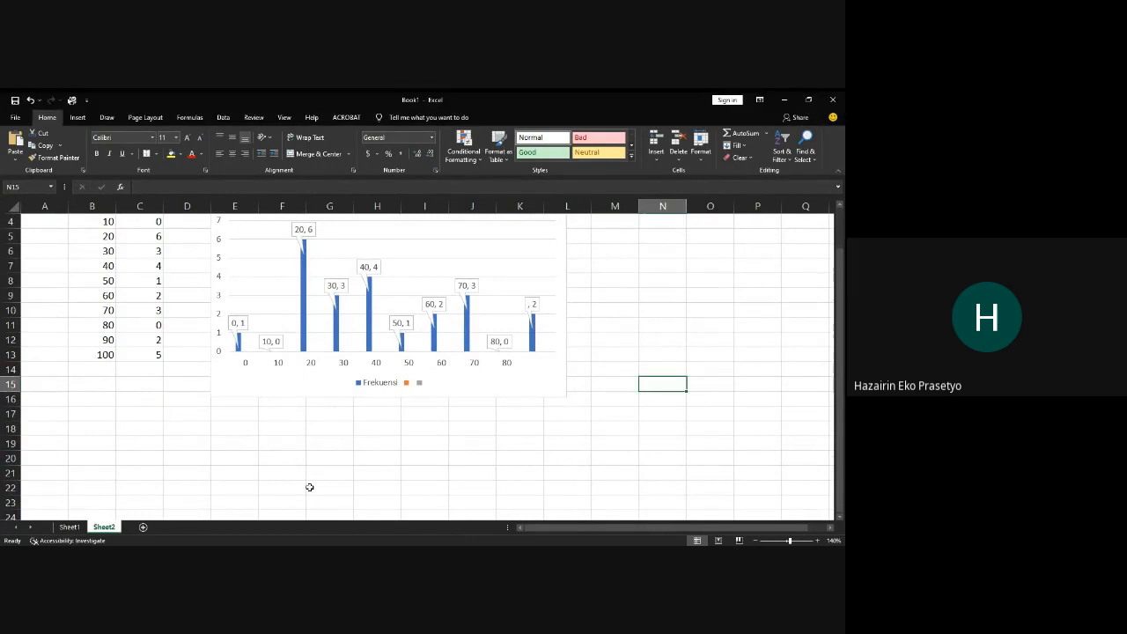
pyautogui.click(70, 527)
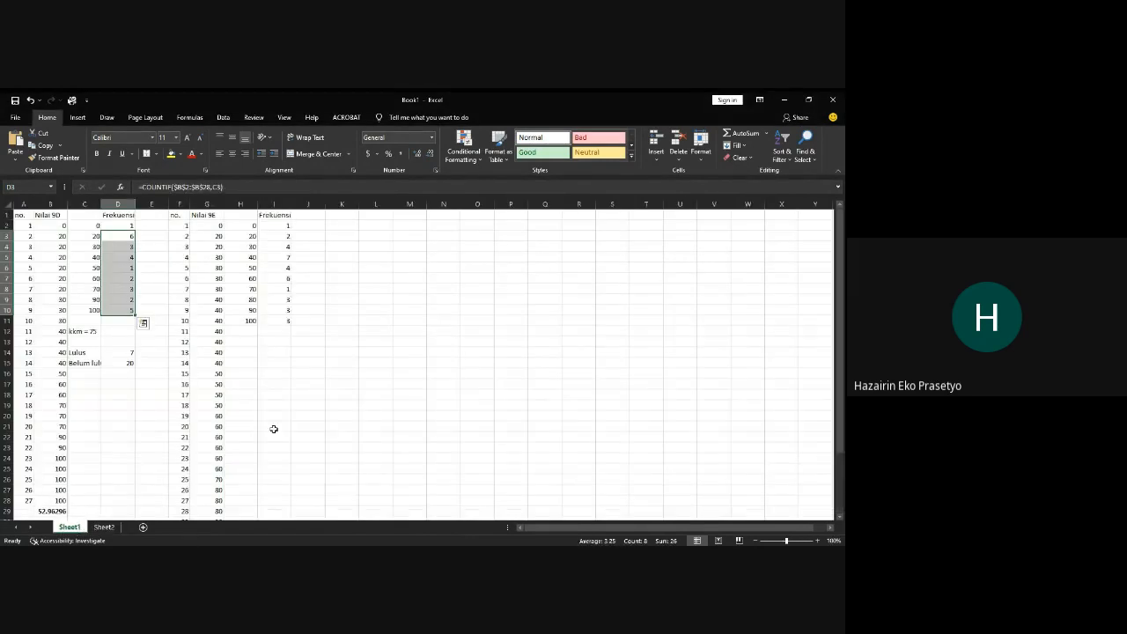
pyautogui.click(243, 216)
pyautogui.moveTo(243, 216); pyautogui.dragTo(289, 321)
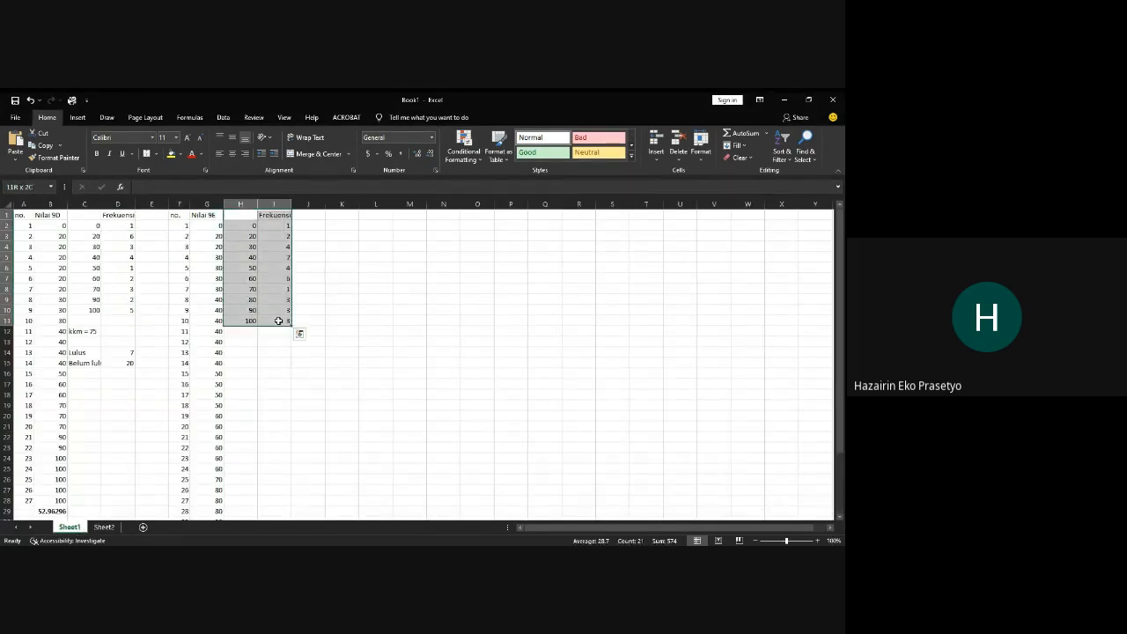
pyautogui.hotkey('ctrl', 'c')
pyautogui.hotkey('alt', 'Tab')
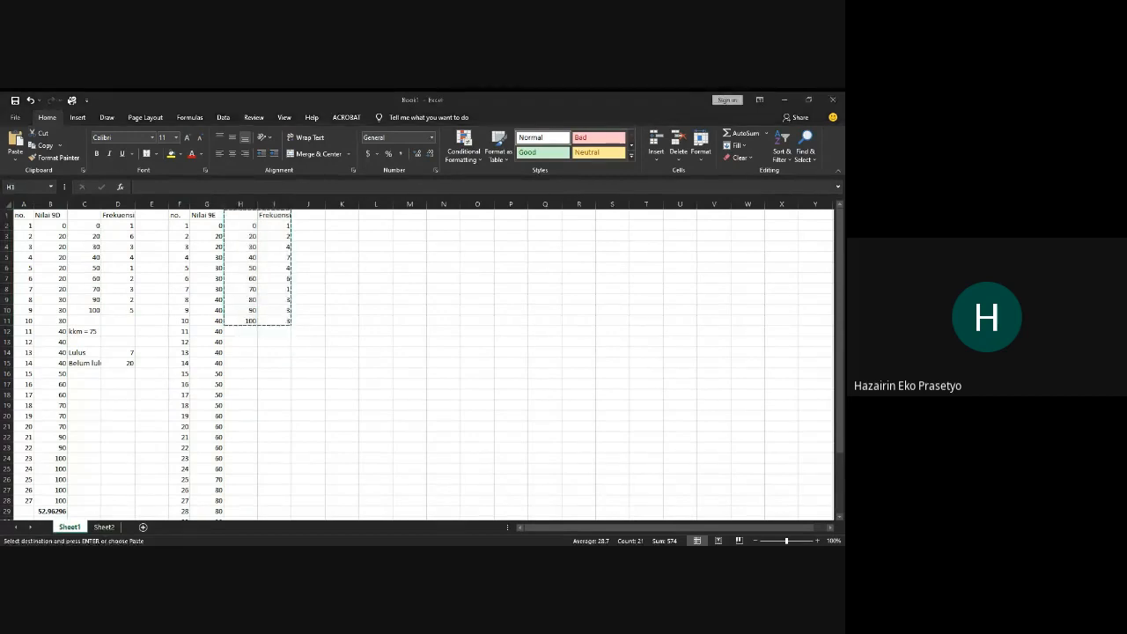
pyautogui.click(104, 526)
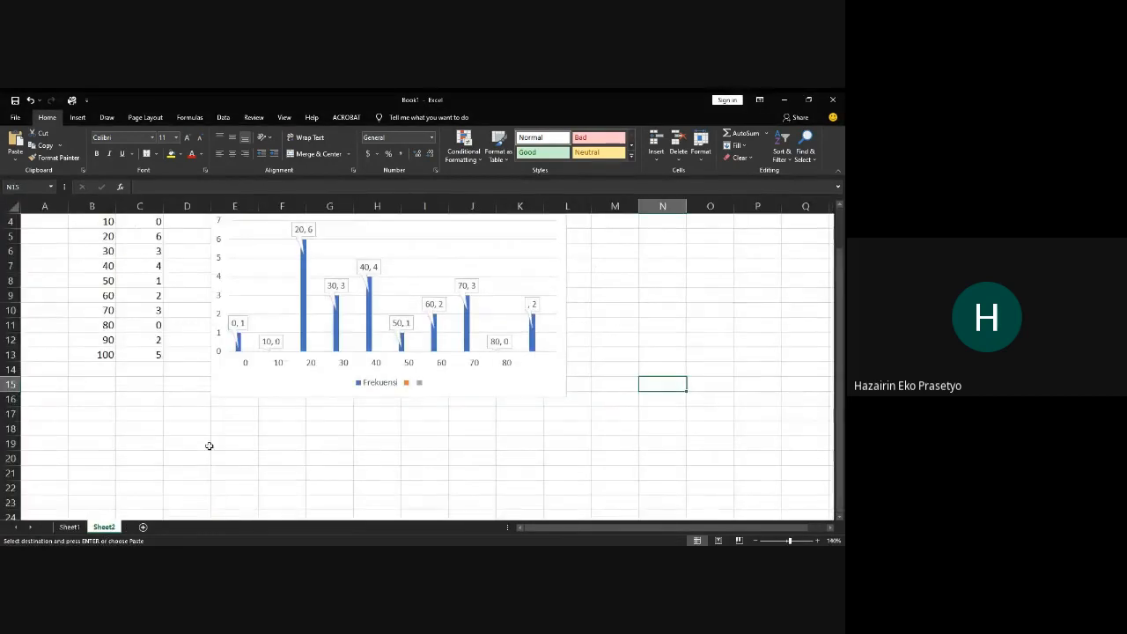
pyautogui.scroll(1, 209, 446)
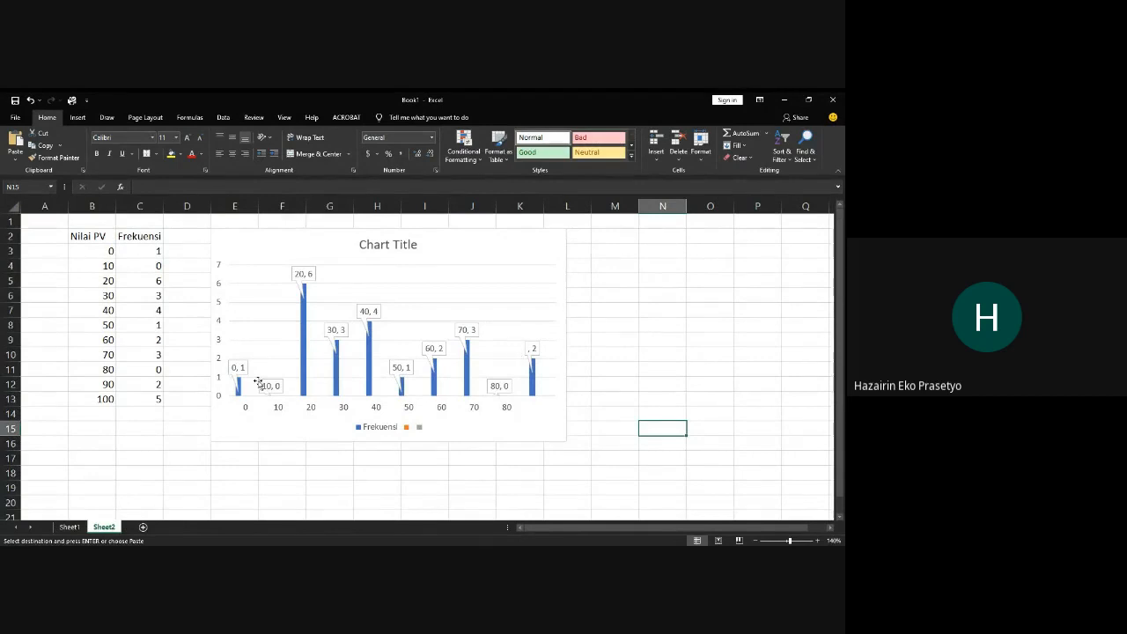
pyautogui.hotkey('alt', 'Tab')
pyautogui.hotkey('alt', 'Tab')
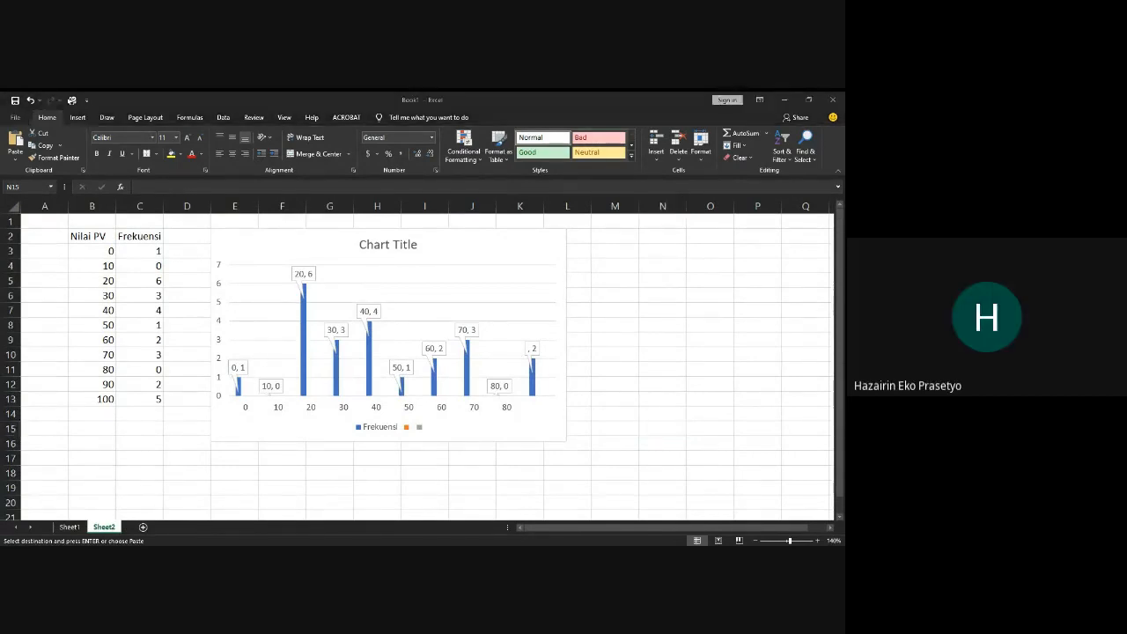
pyautogui.hotkey('alt', 'Tab')
# Step: Copy the 9E frequencies in I2:I11 on Sheet1 and return to Sheet2
pyautogui.click(76, 528)
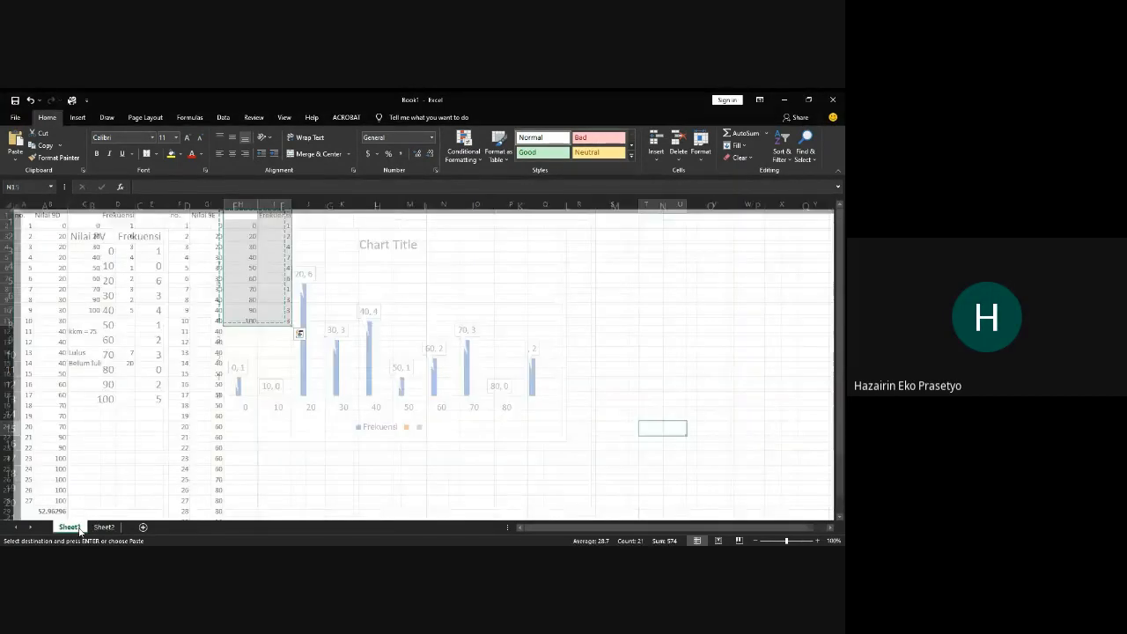
pyautogui.click(282, 235)
pyautogui.moveTo(281, 227); pyautogui.dragTo(297, 328)
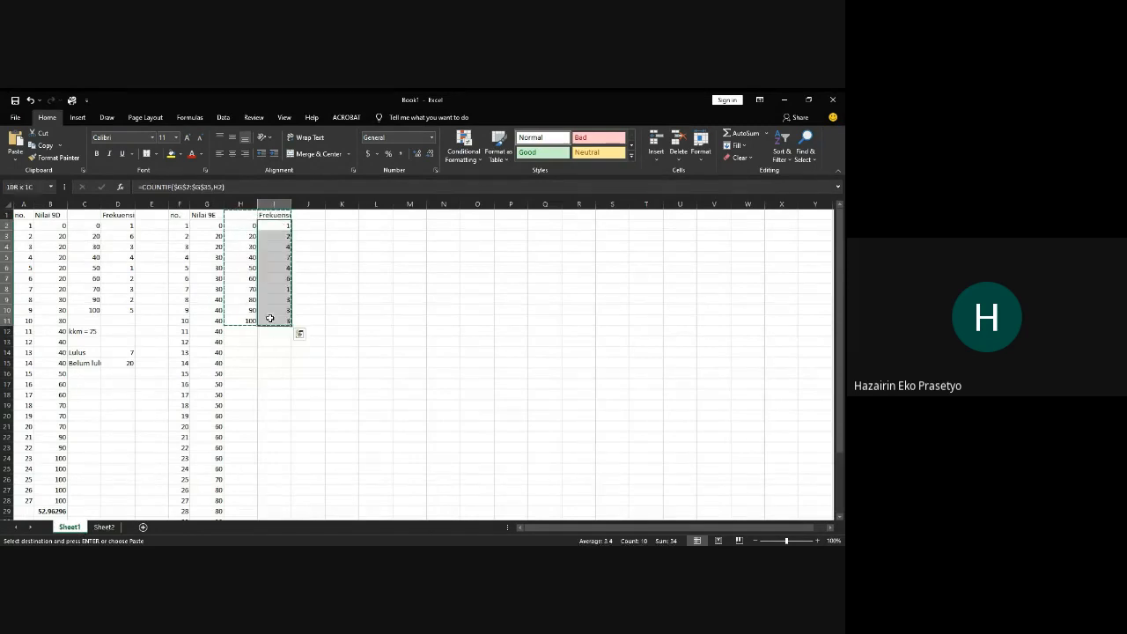
pyautogui.click(363, 320)
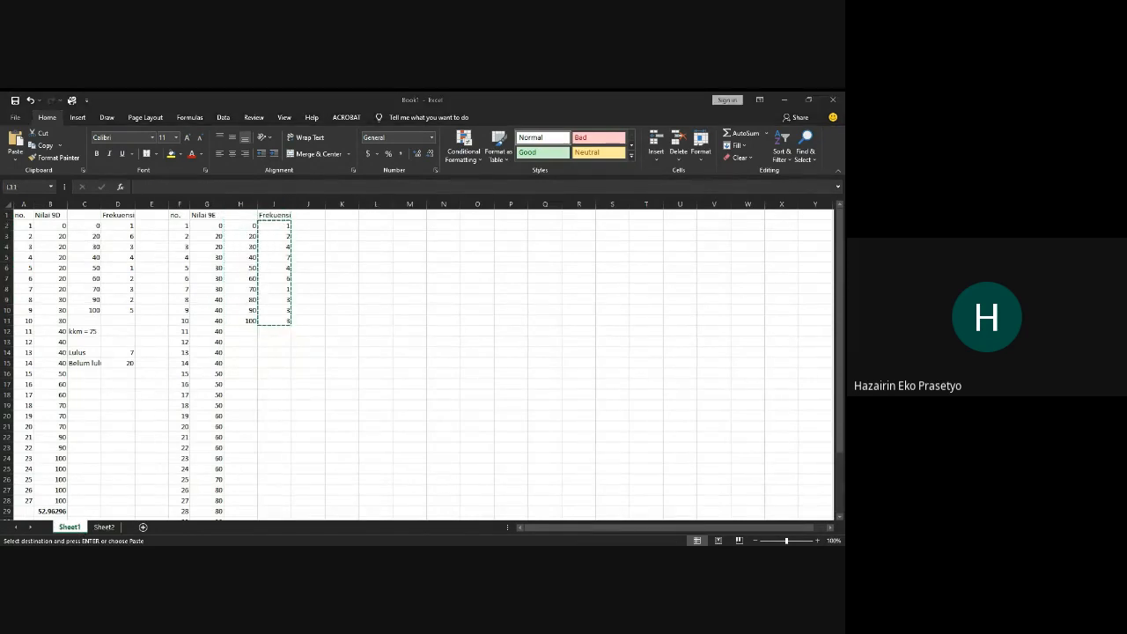
pyautogui.click(111, 529)
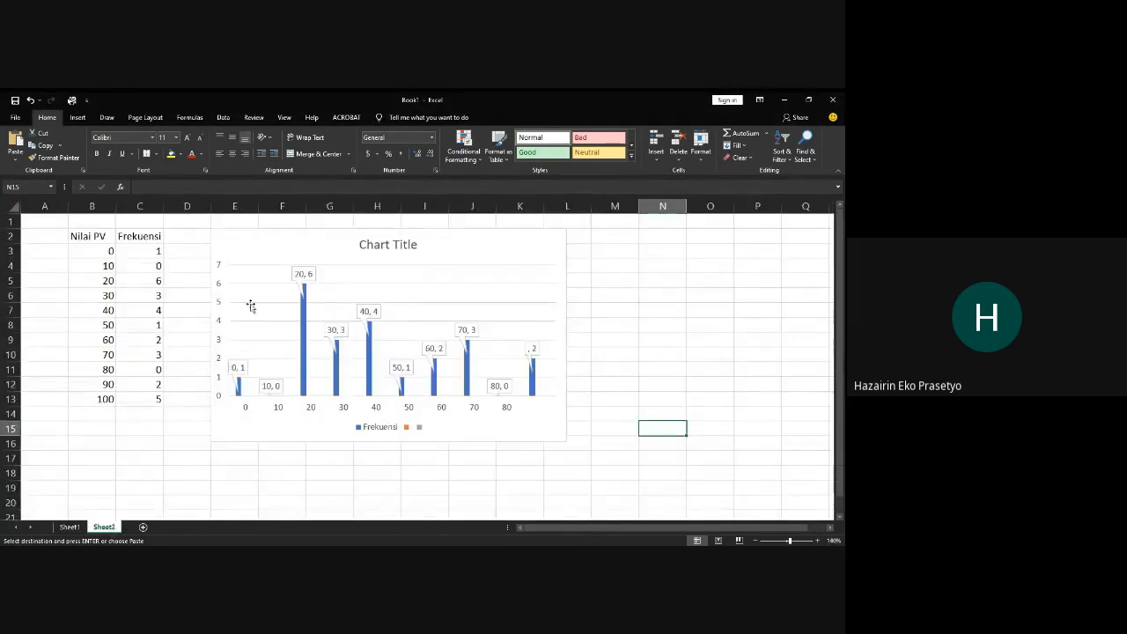
# Step: Move the chart about one column right to free column E and paste the copied 9E frequencies as values from D3 down
pyautogui.click(232, 241)
pyautogui.moveTo(232, 241); pyautogui.dragTo(290, 238)
pyautogui.click(186, 253)
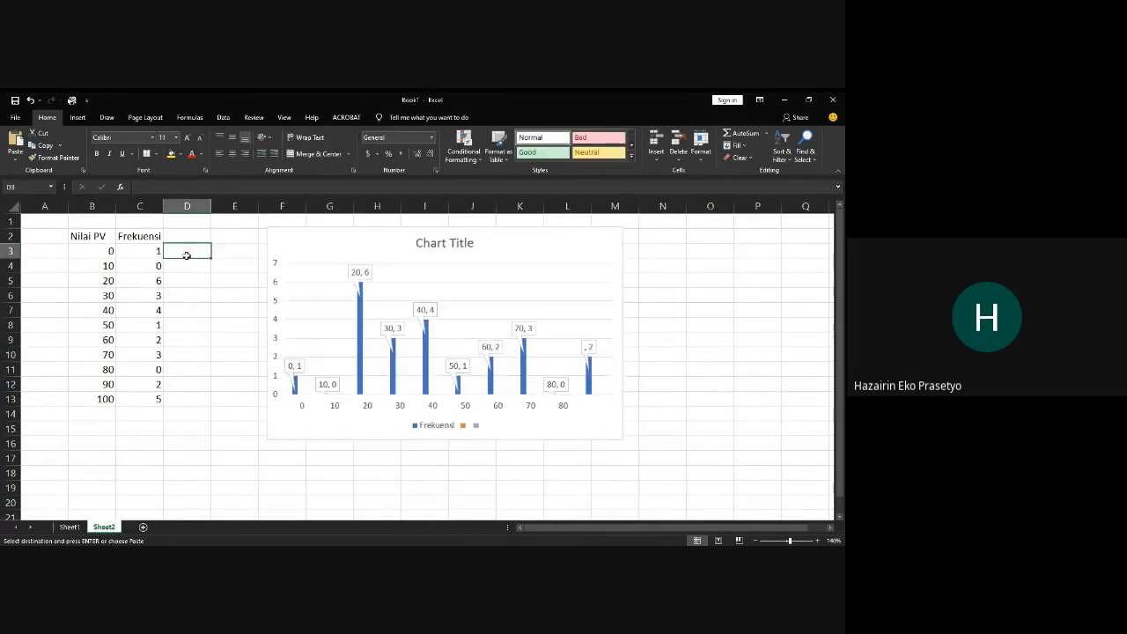
pyautogui.keyDown('shift'); pyautogui.click(181, 398); pyautogui.keyUp('shift')
pyautogui.rightClick(183, 403)
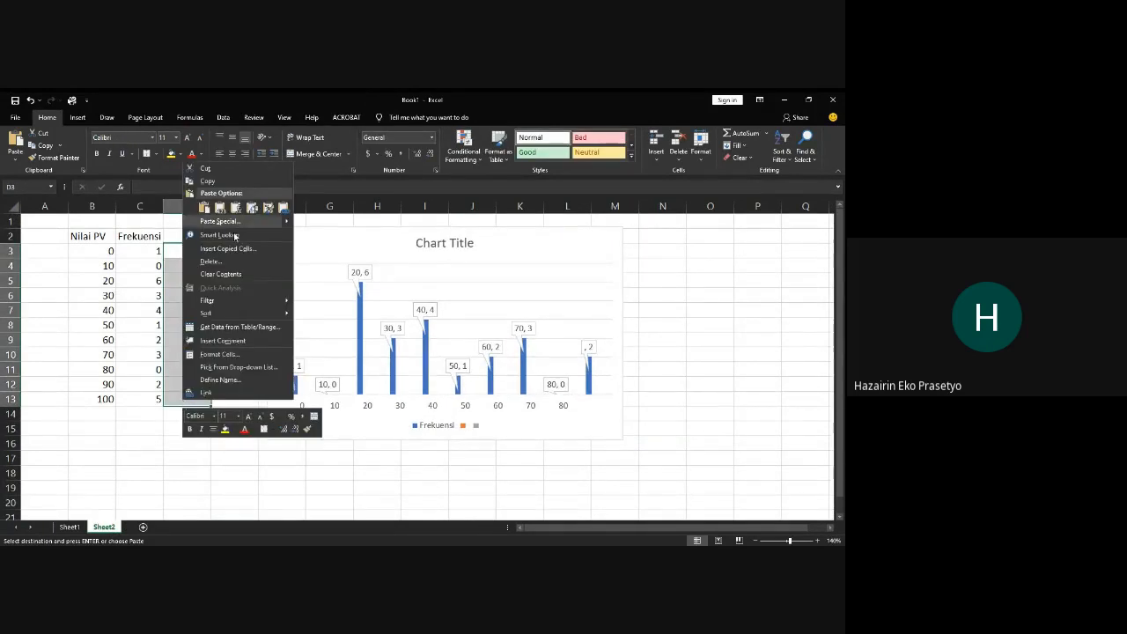
pyautogui.click(235, 206)
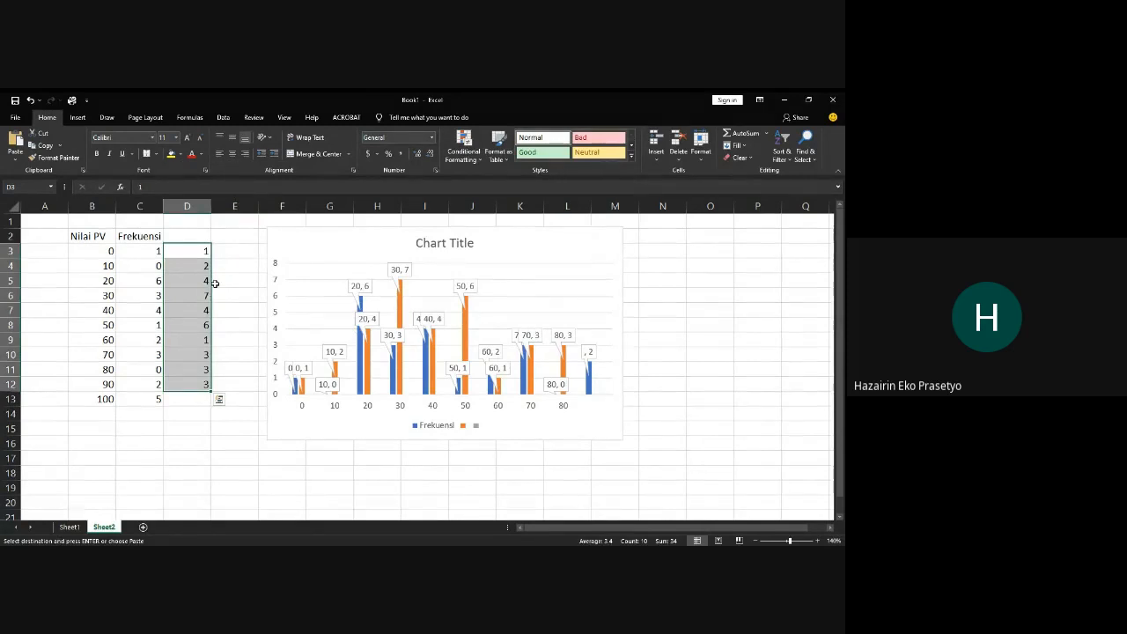
# Step: Shift the frequencies in D4:D12 down one row to D5:D13 and enter 0 in D4 for score 10
pyautogui.hotkey('alt', 'Tab')
pyautogui.hotkey('alt', 'Tab')
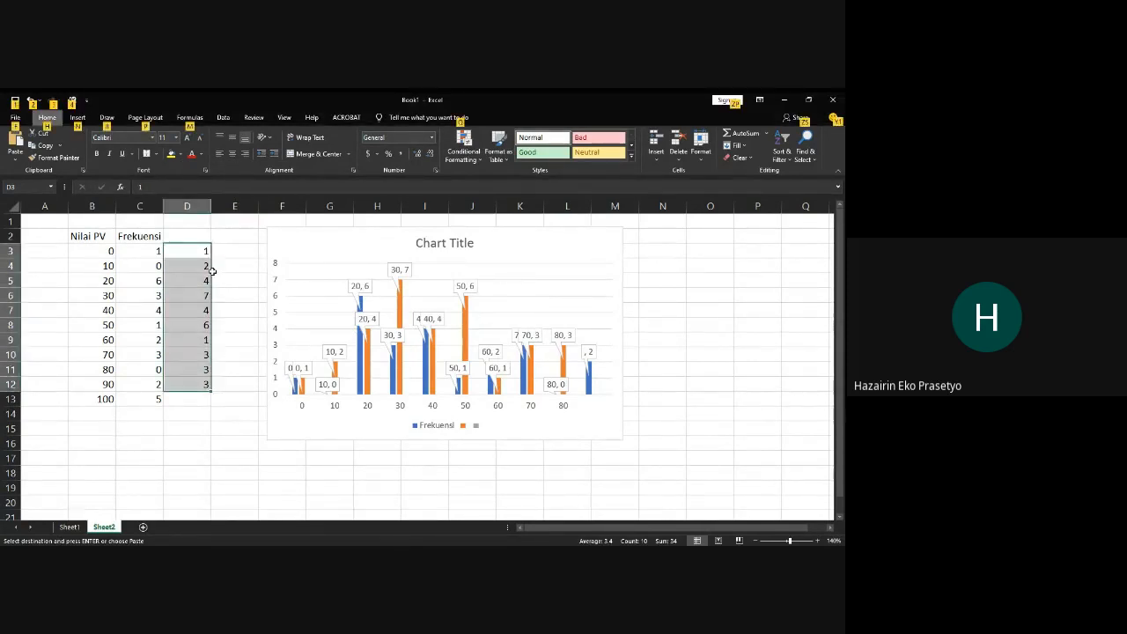
pyautogui.click(225, 267)
pyautogui.moveTo(201, 278); pyautogui.dragTo(199, 404)
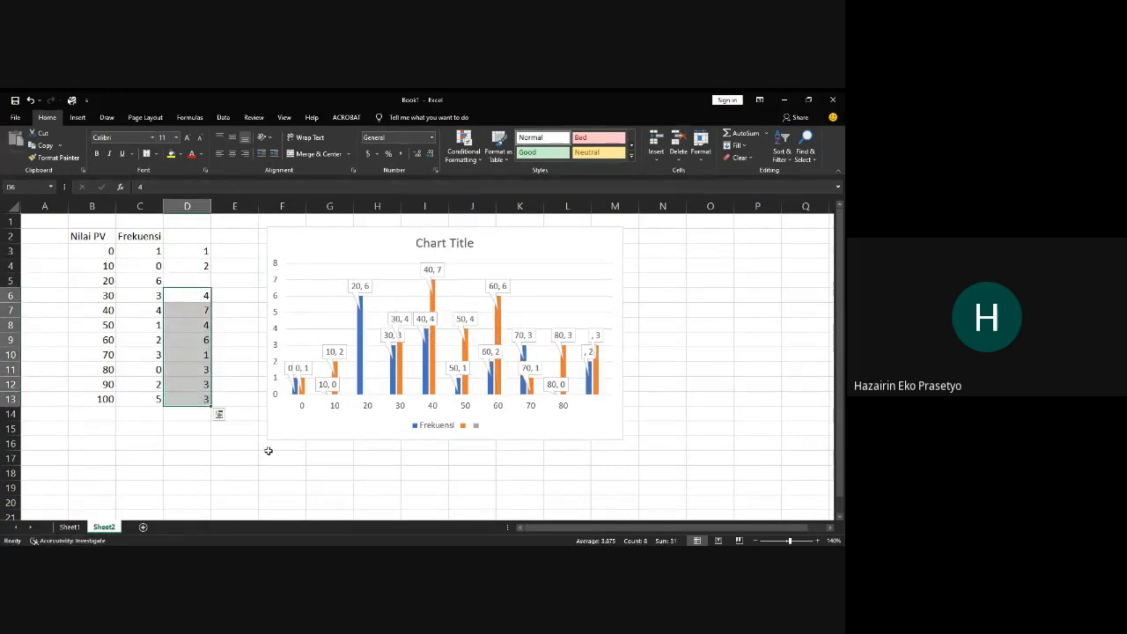
pyautogui.click(200, 265)
pyautogui.moveTo(196, 282); pyautogui.dragTo(197, 281)
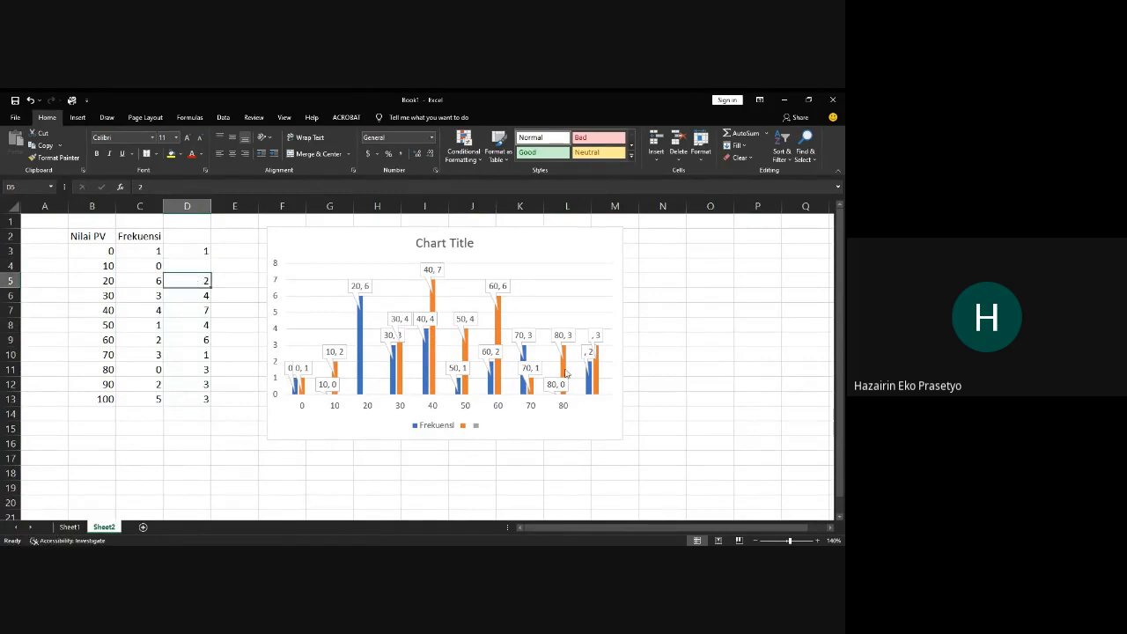
pyautogui.click(711, 400)
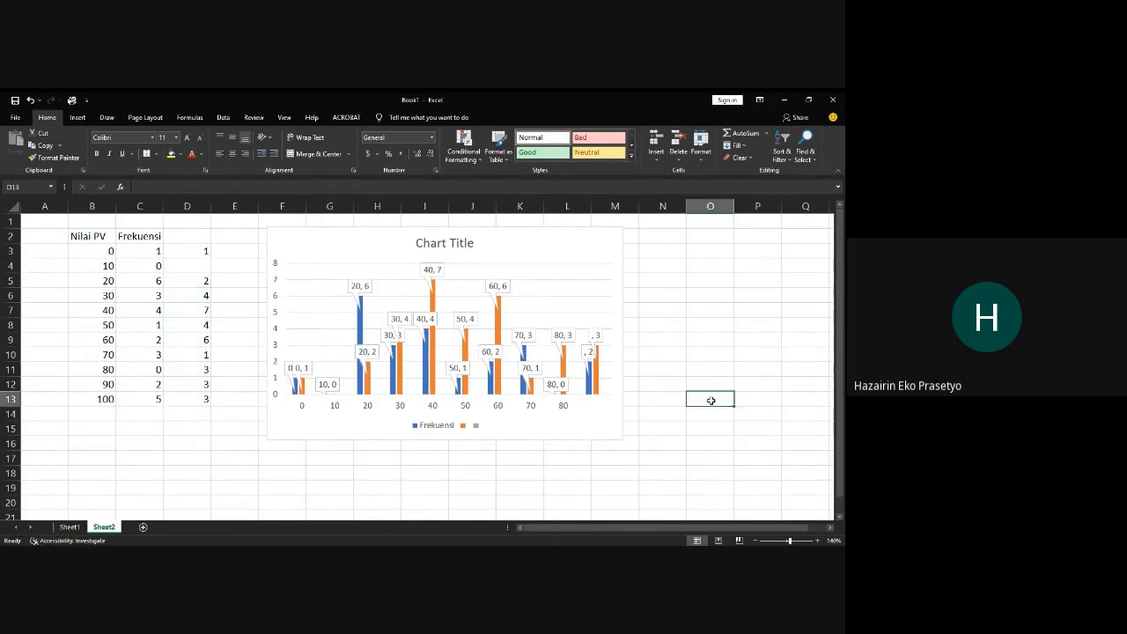
pyautogui.click(198, 267)
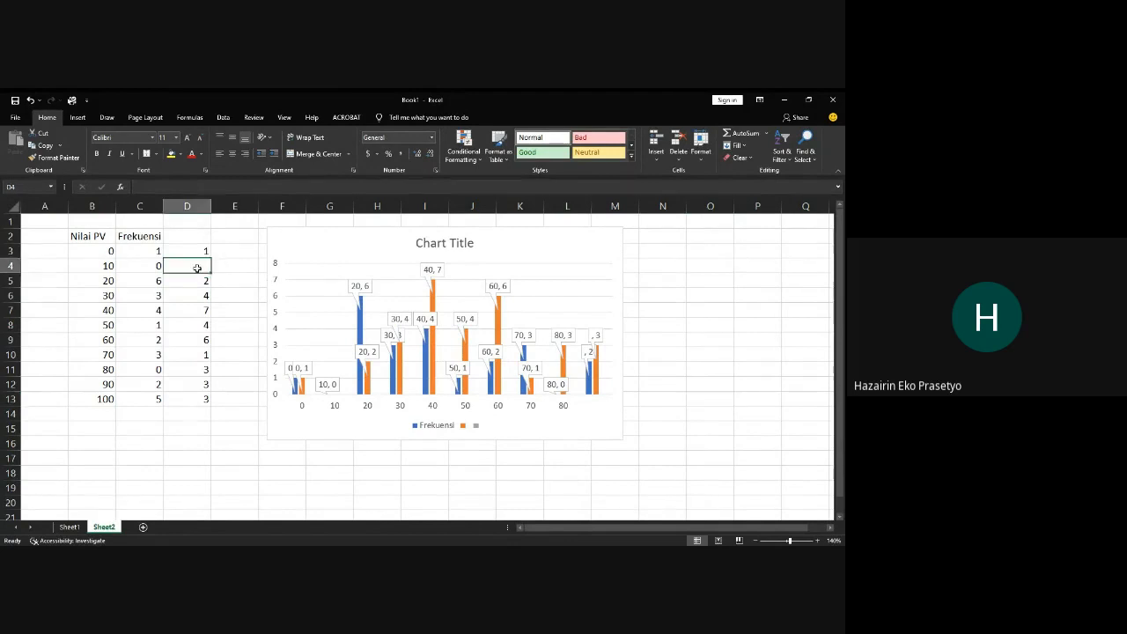
pyautogui.write('0')
pyautogui.click(243, 276)
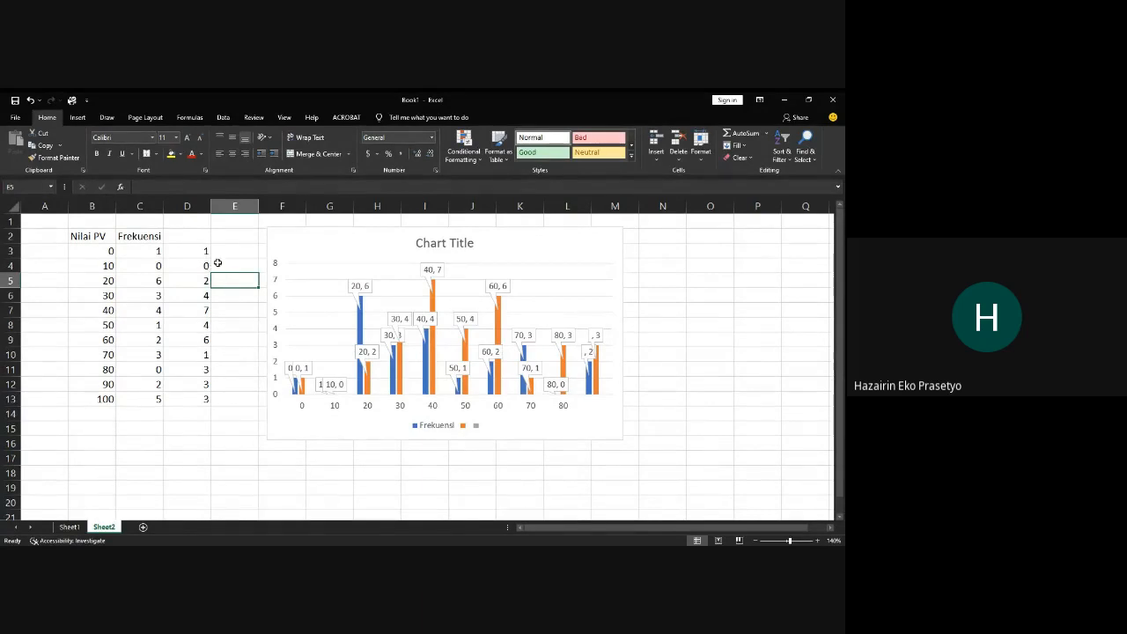
# Step: Change the chart title to "Nilai Tugas Passive Voice Kelas 9D & 9E"
pyautogui.click(143, 236)
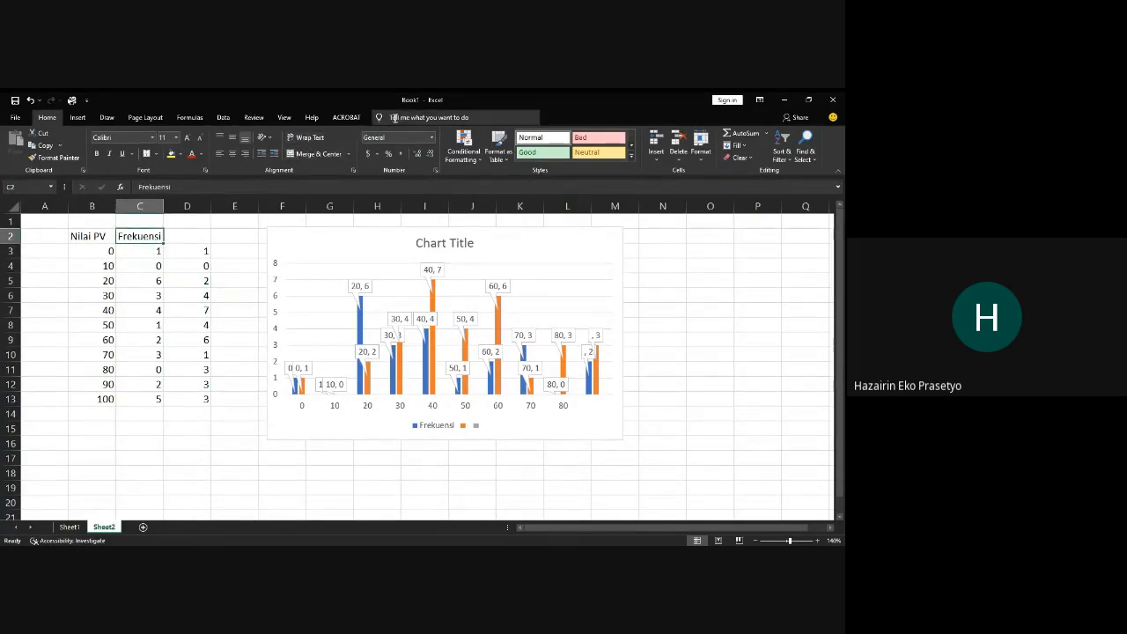
pyautogui.click(349, 243)
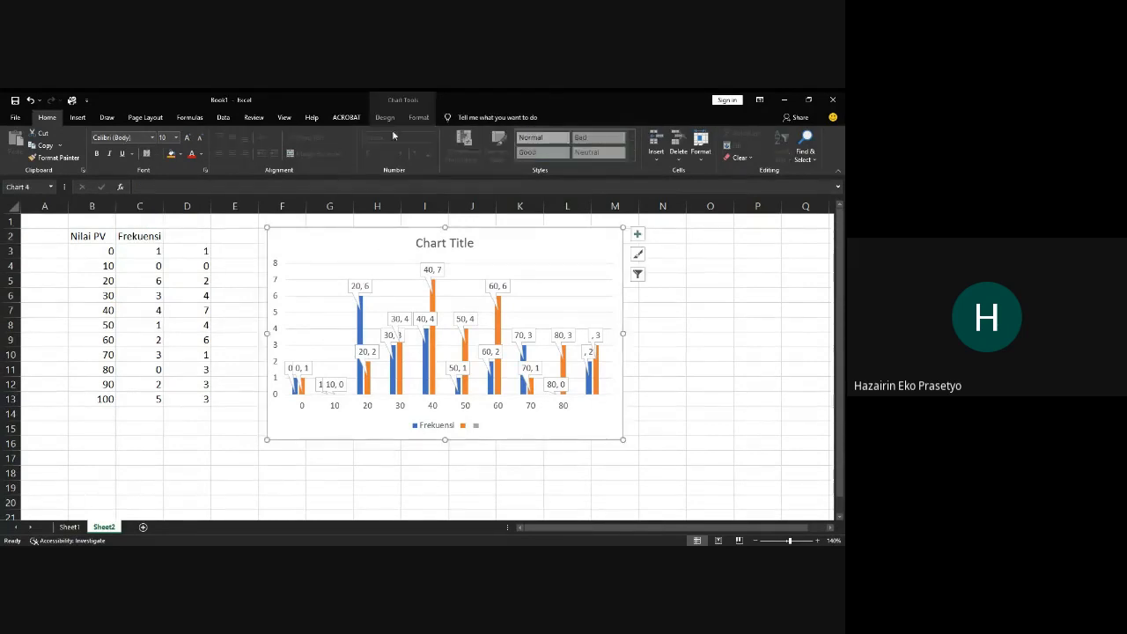
pyautogui.click(445, 243)
pyautogui.doubleClick(450, 244)
pyautogui.hotkey('ctrl', 'a')
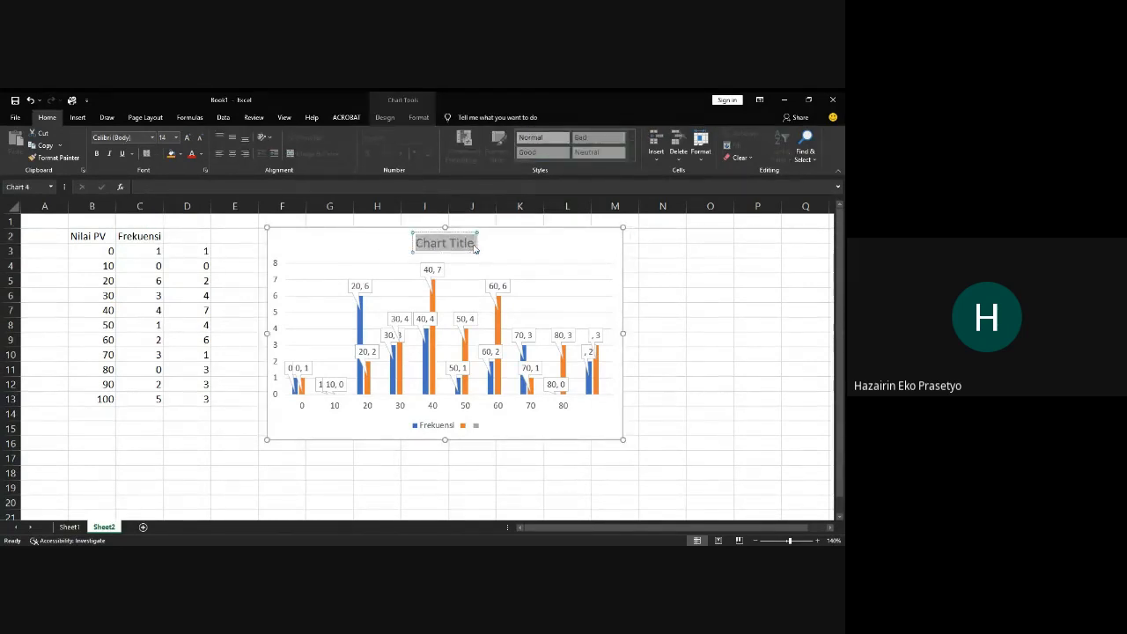
pyautogui.write('Nilai')
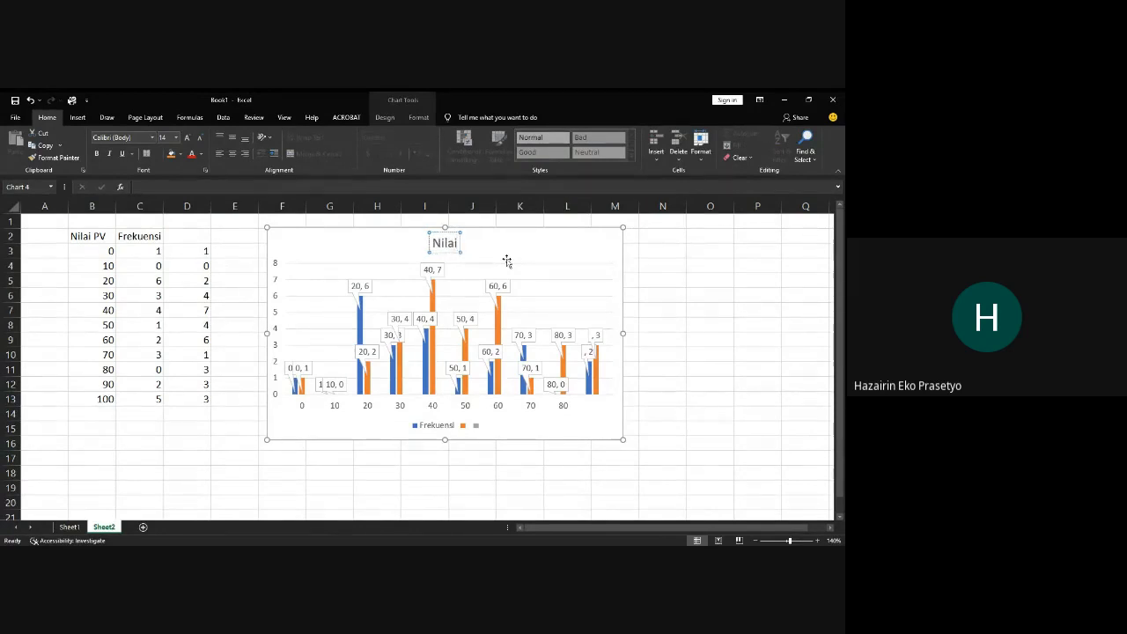
pyautogui.write(' Tugas Pas')
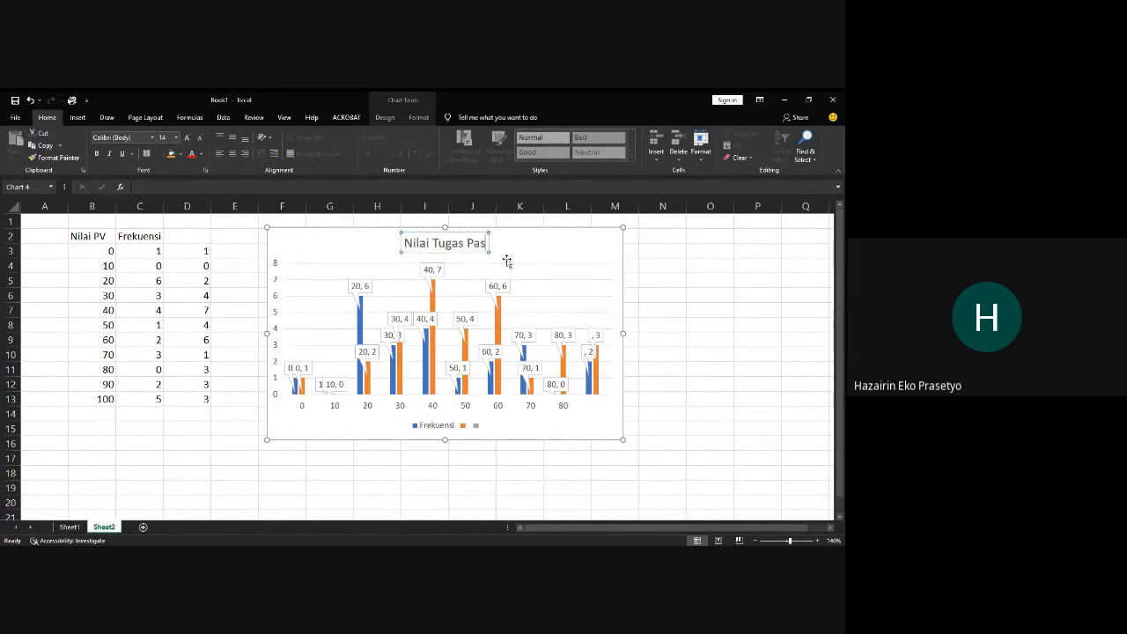
pyautogui.write('sive Voisc')
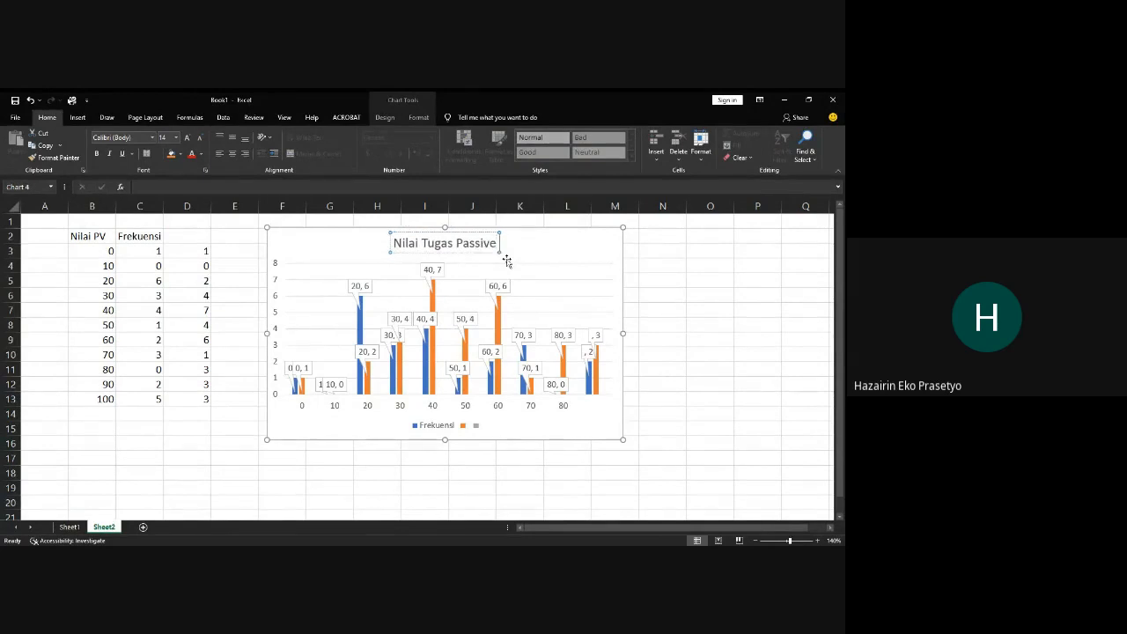
pyautogui.press('BackSpace')
pyautogui.press('BackSpace')
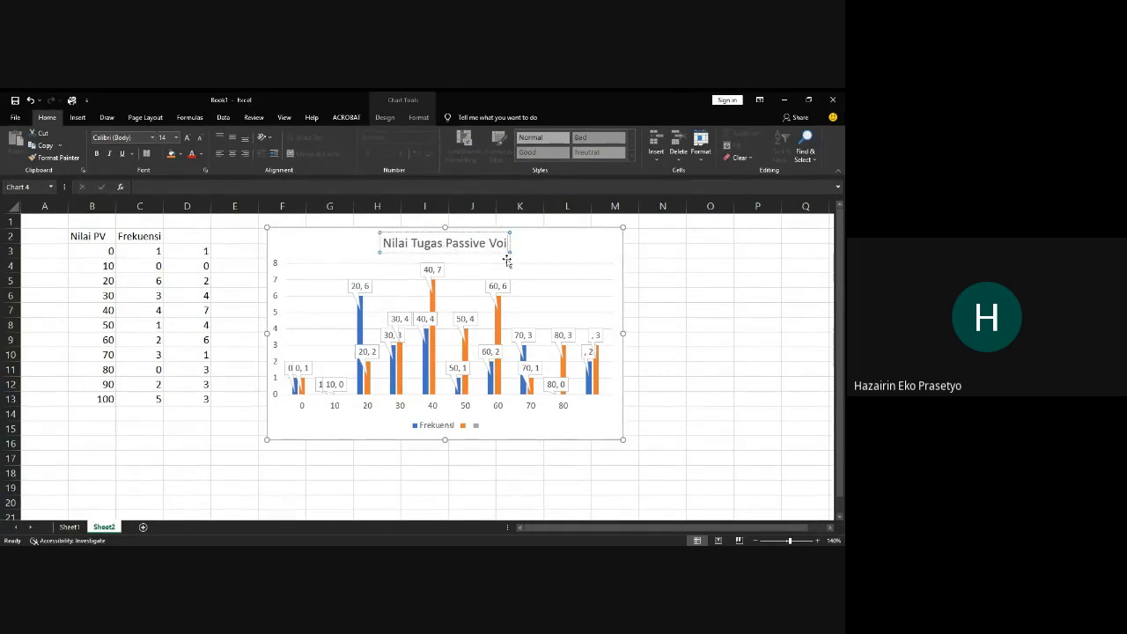
pyautogui.write('ce')
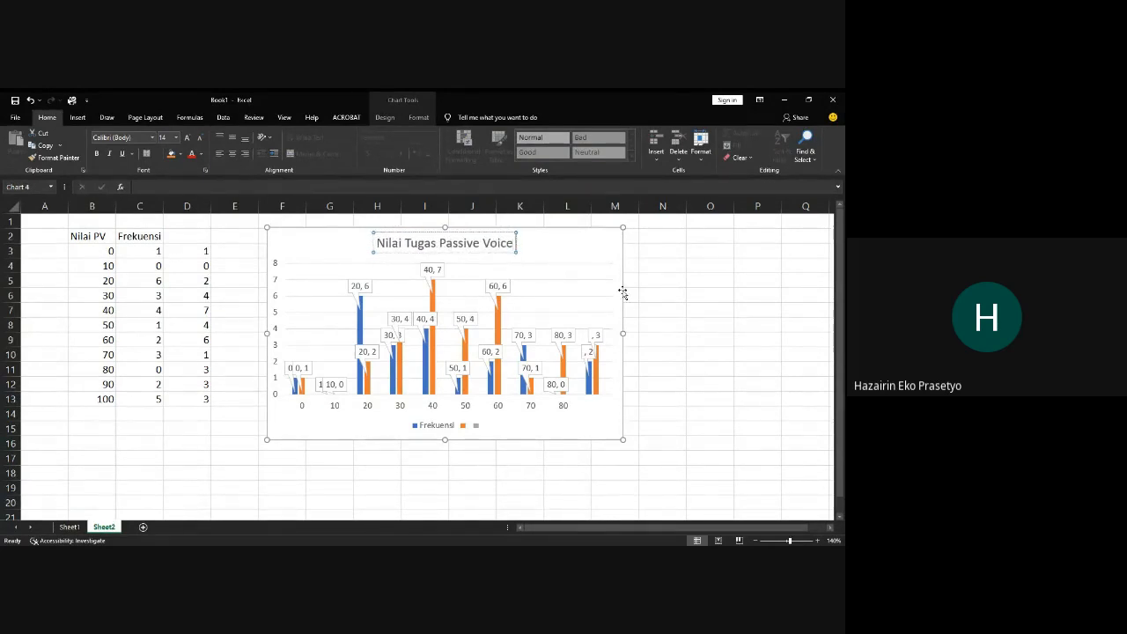
pyautogui.write(' 9D')
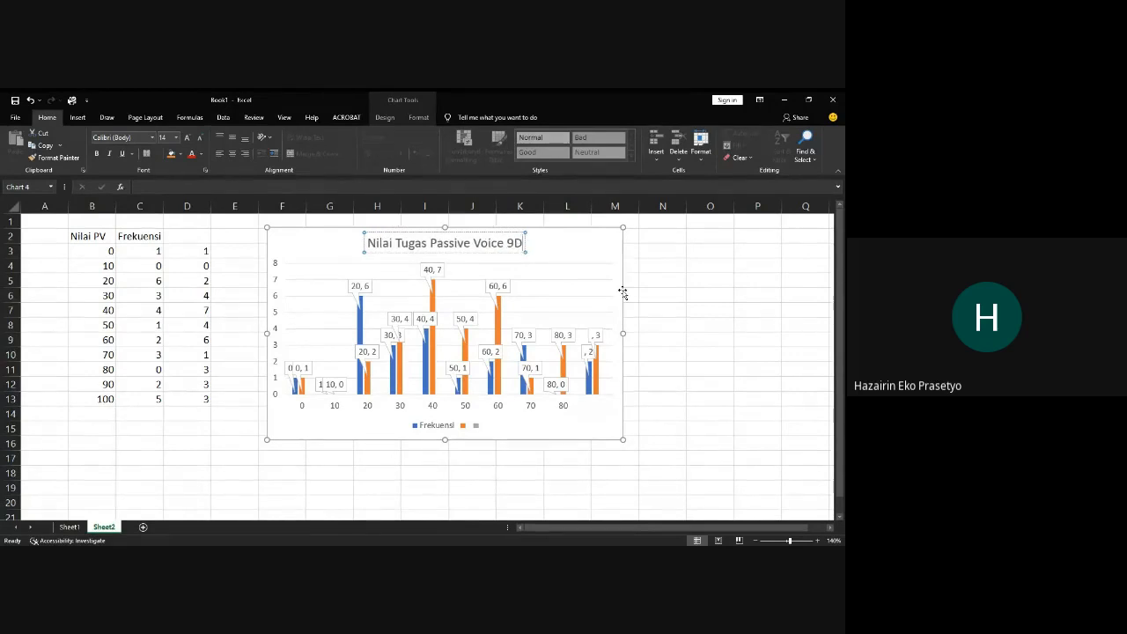
pyautogui.write(' & 9E')
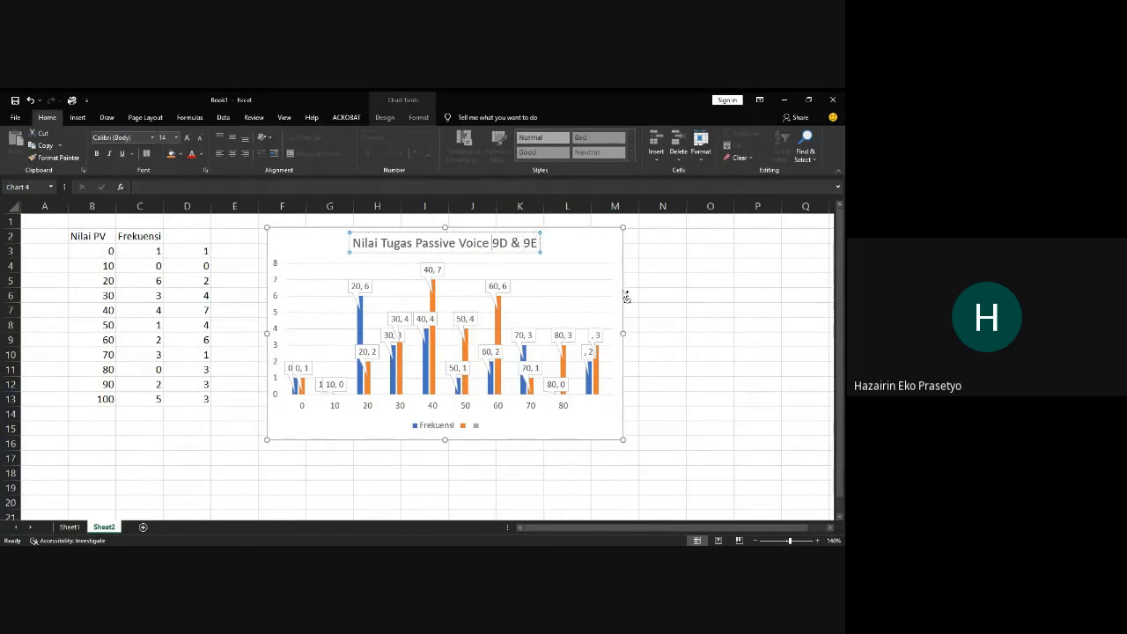
pyautogui.write('Kelas')
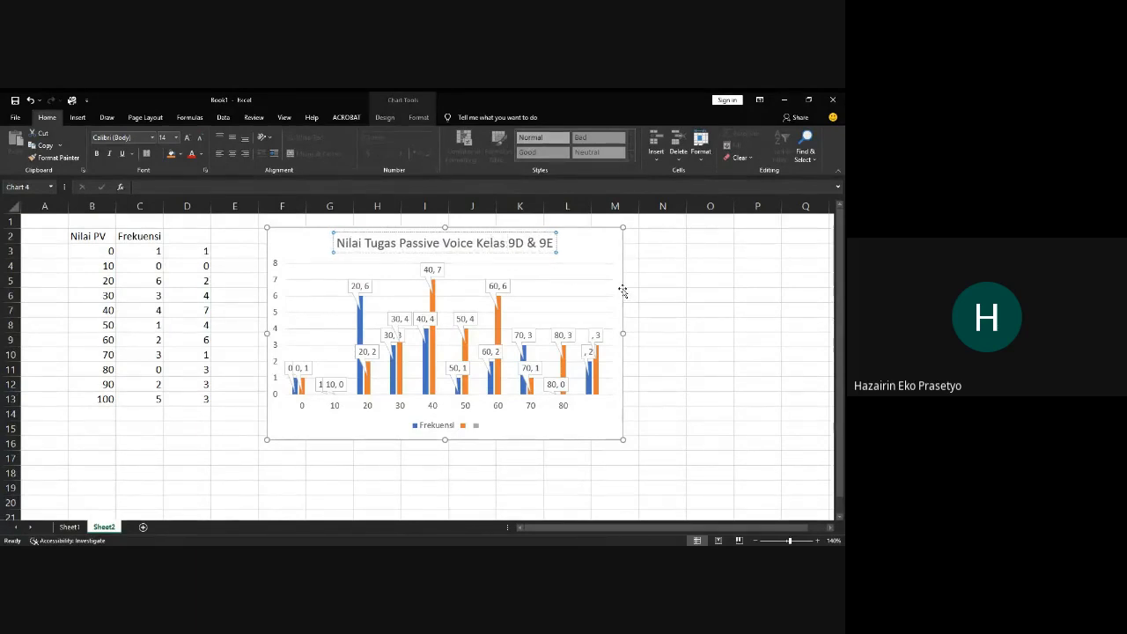
pyautogui.click(679, 296)
# Step: Replace the Frekuensi header in C2 with 9D
pyautogui.click(138, 236)
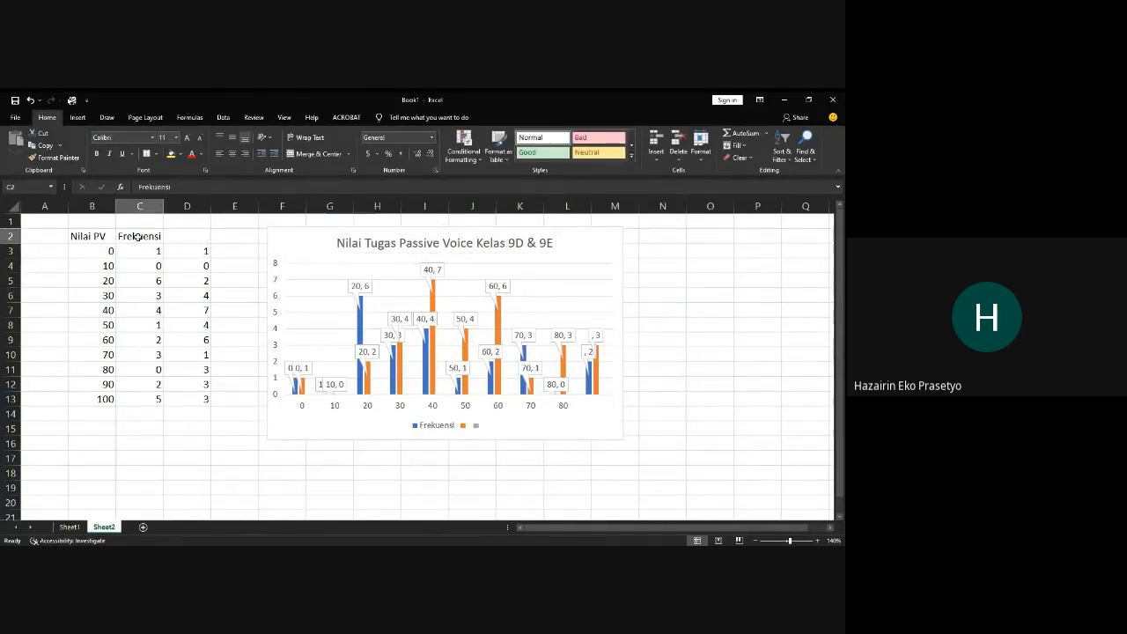
pyautogui.doubleClick(145, 236)
pyautogui.doubleClick(146, 236)
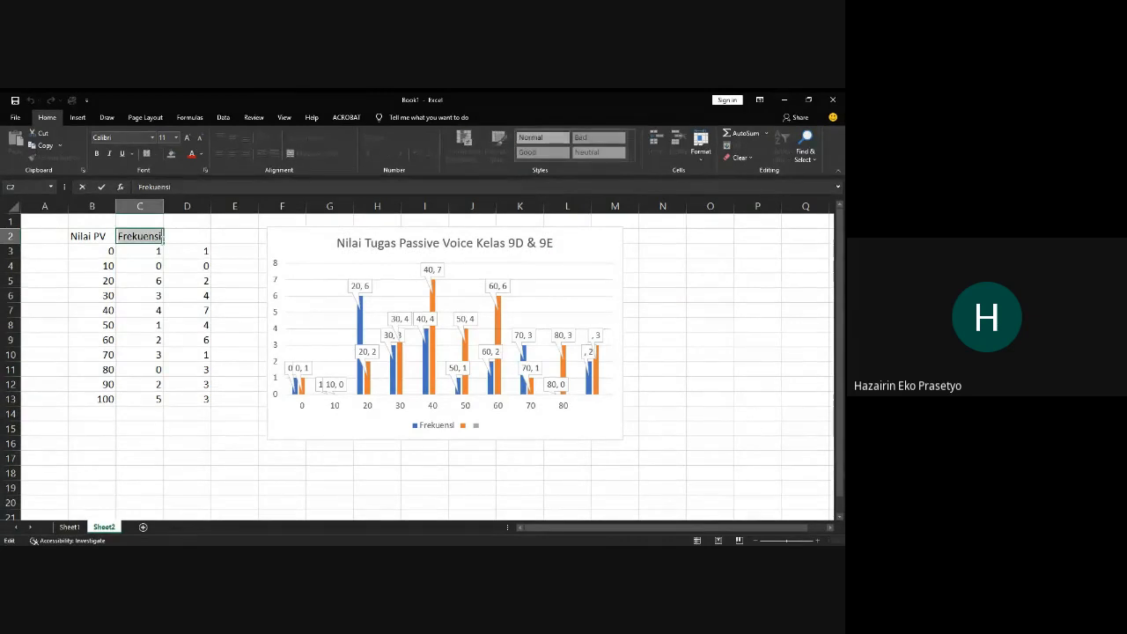
pyautogui.write('9')
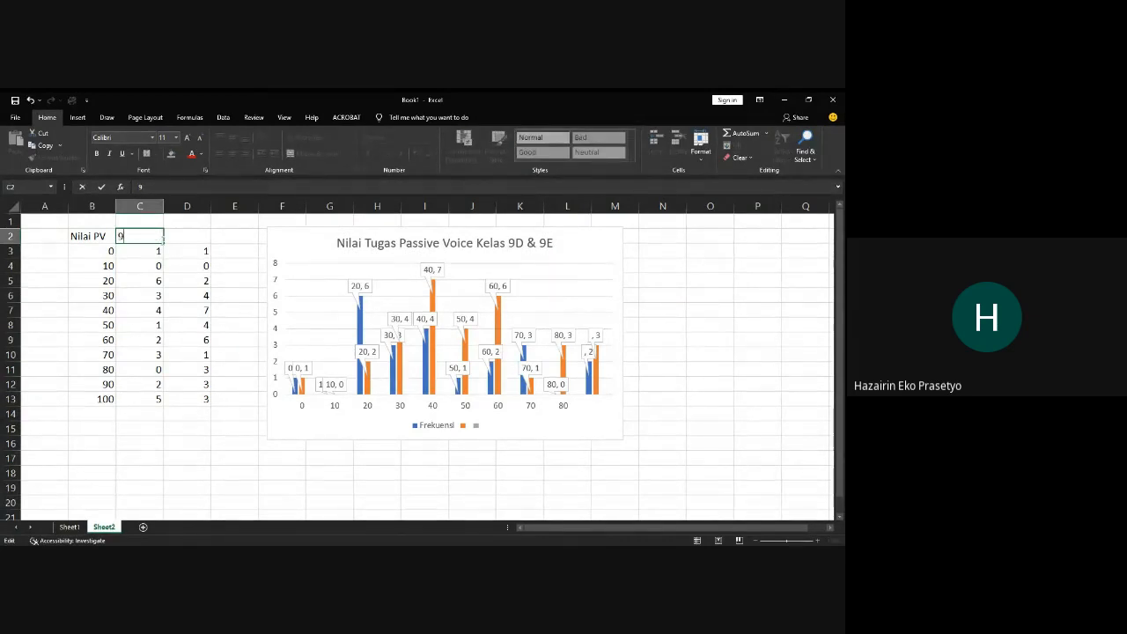
pyautogui.write('d')
pyautogui.click(186, 238)
pyautogui.doubleClick(148, 237)
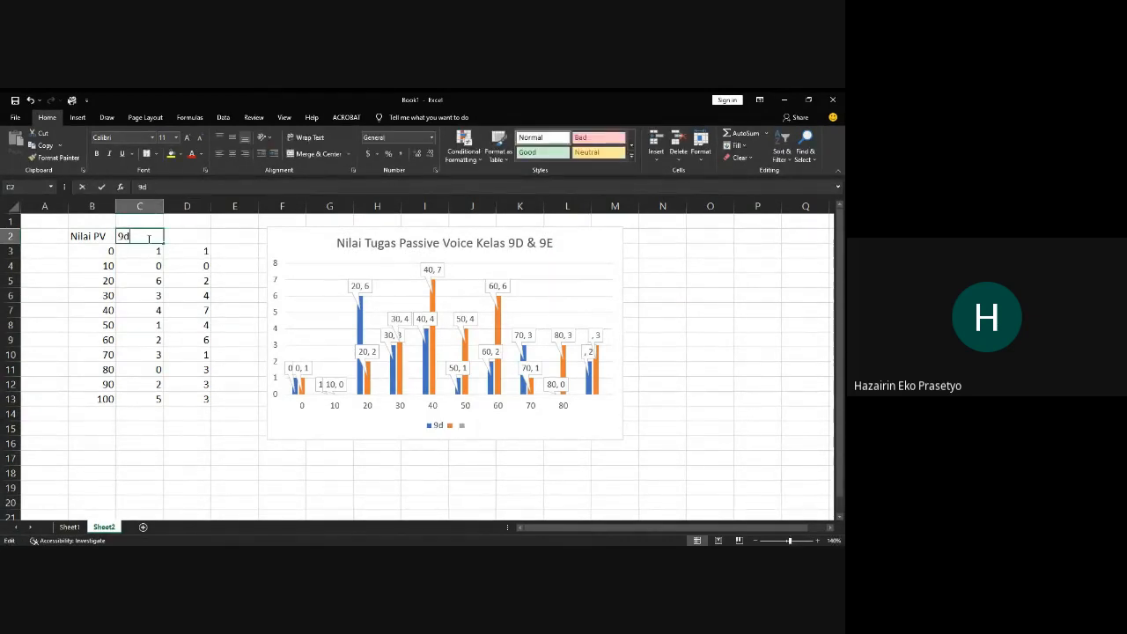
pyautogui.press('BackSpace')
pyautogui.write('D')
# Step: Enter 9E as the header in D2 to name the second chart series
pyautogui.click(183, 241)
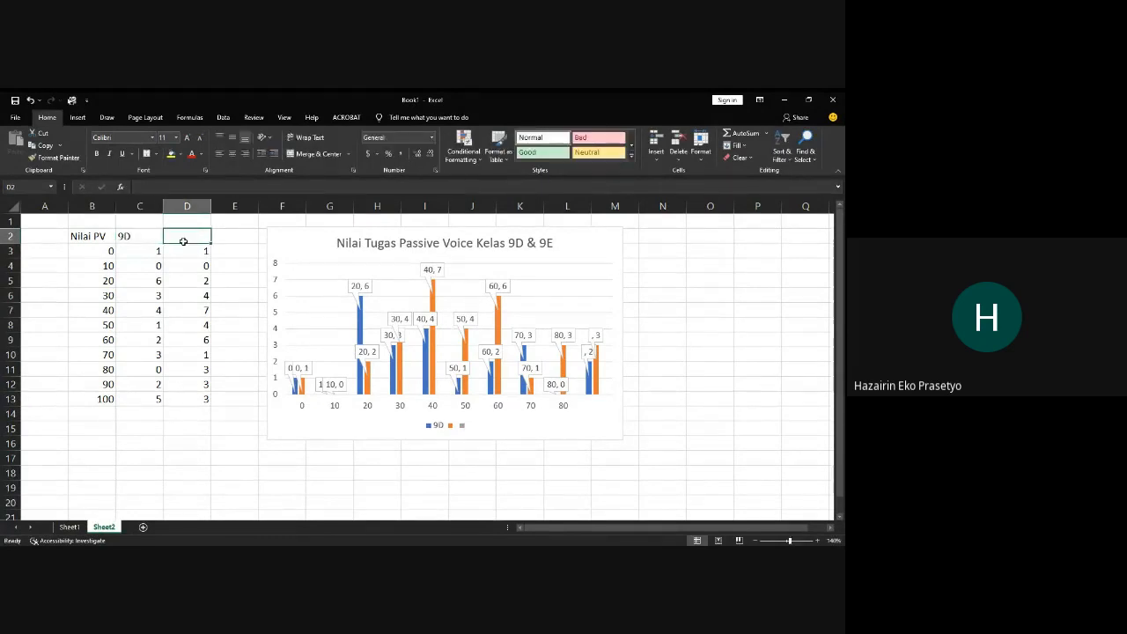
pyautogui.write('9E')
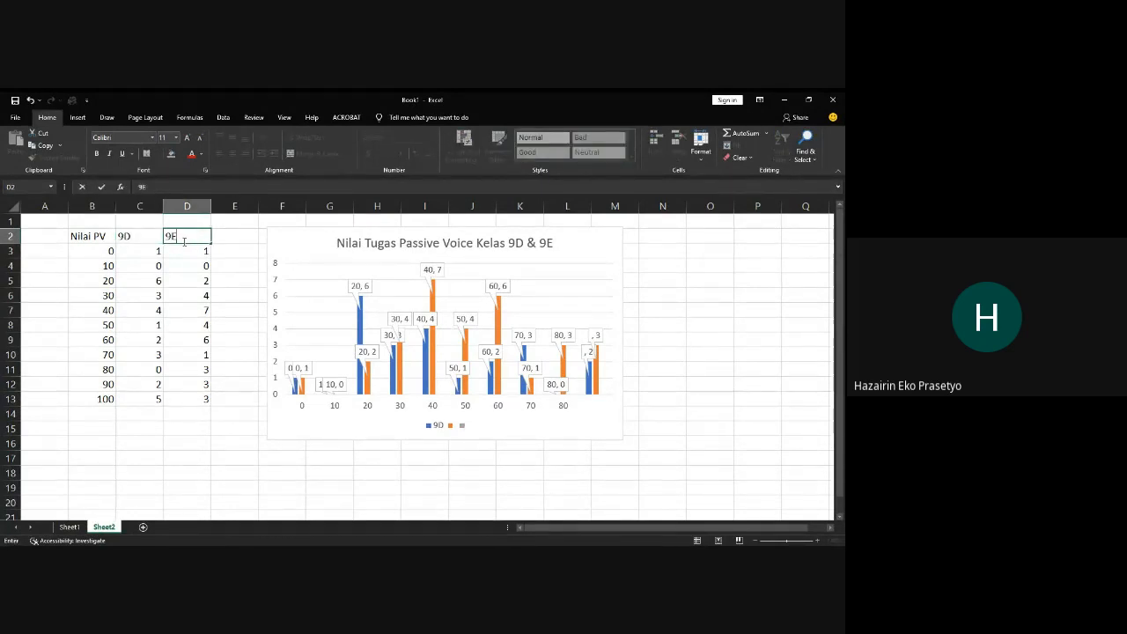
pyautogui.click(231, 380)
pyautogui.click(207, 427)
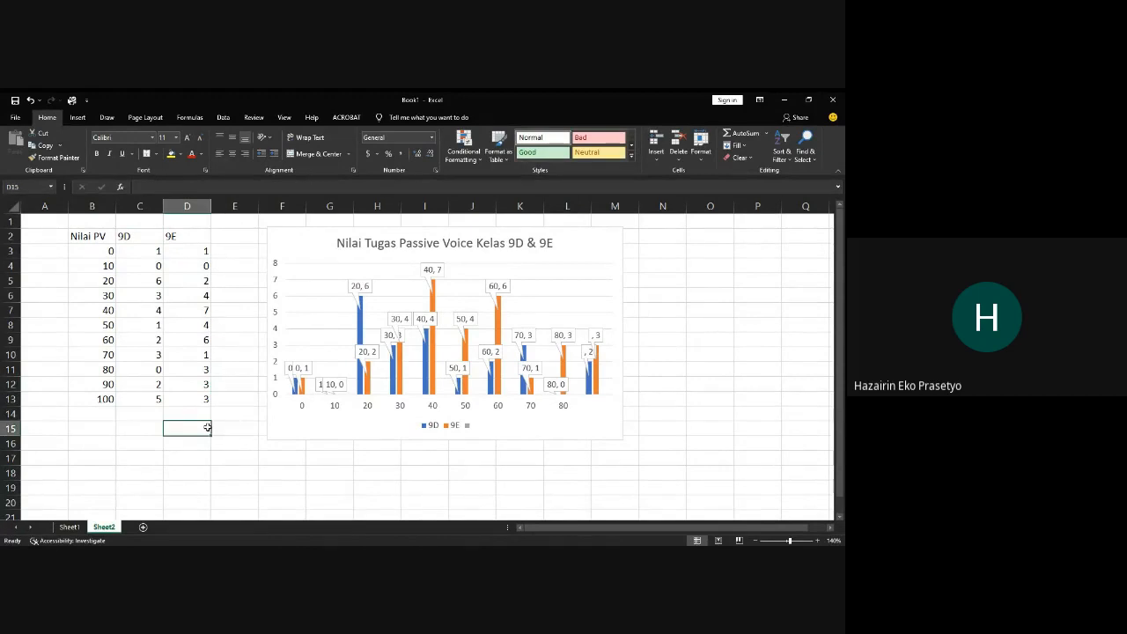
# Step: Switch to the LatihanMandiri1 workbook and insert the recommended Scatter chart for the Score and F-UH data in C4:D9 on Nilai
pyautogui.hotkey('alt', 'Tab')
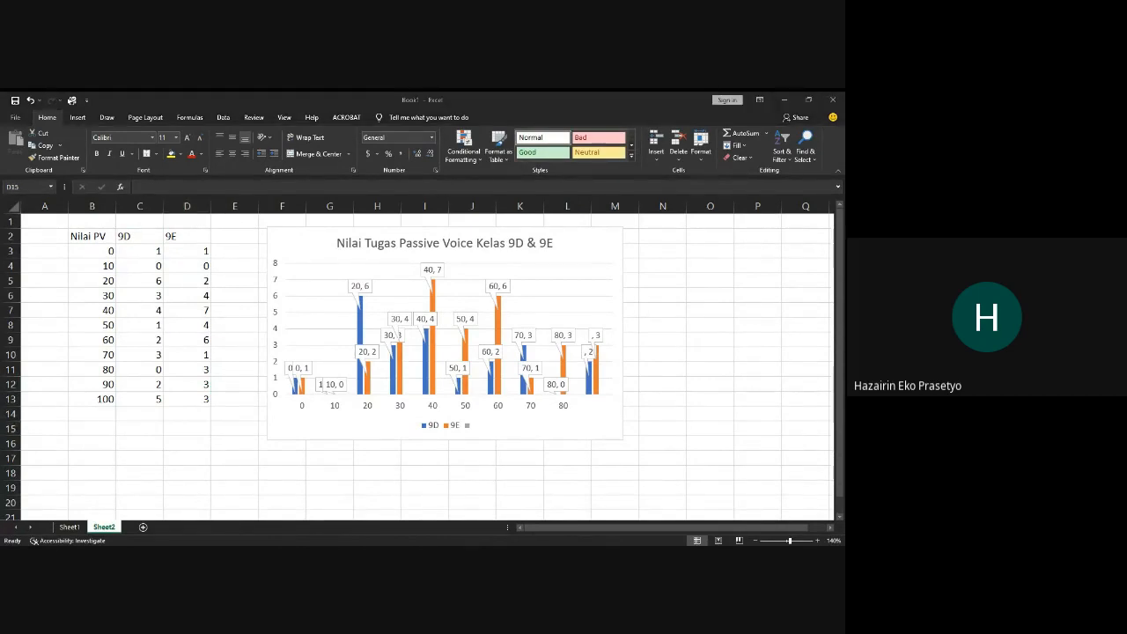
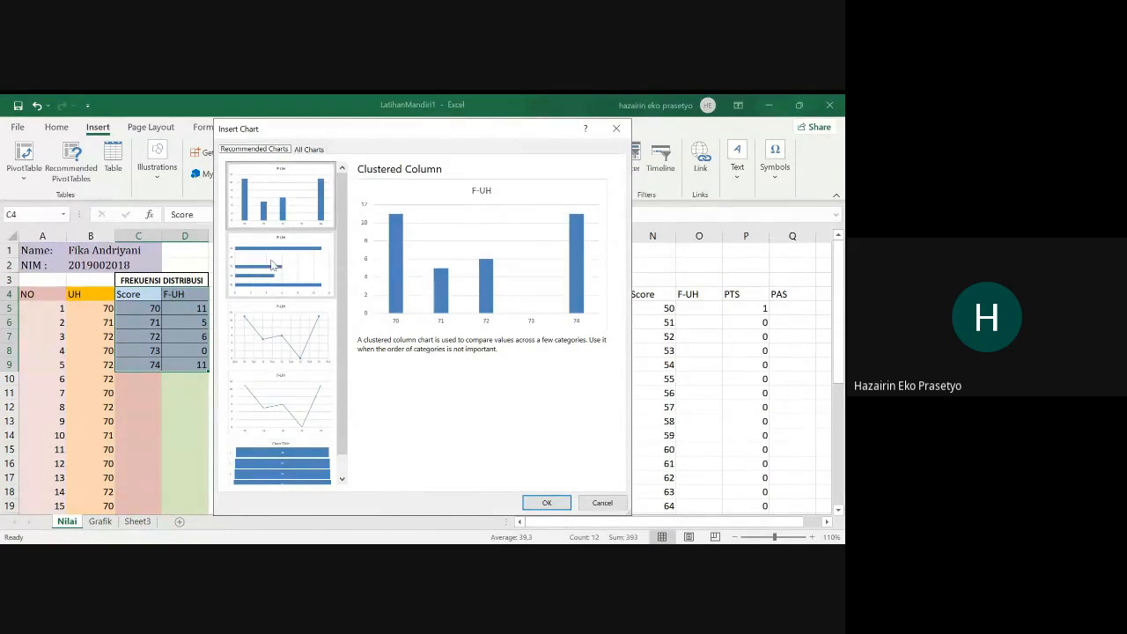
pyautogui.click(273, 265)
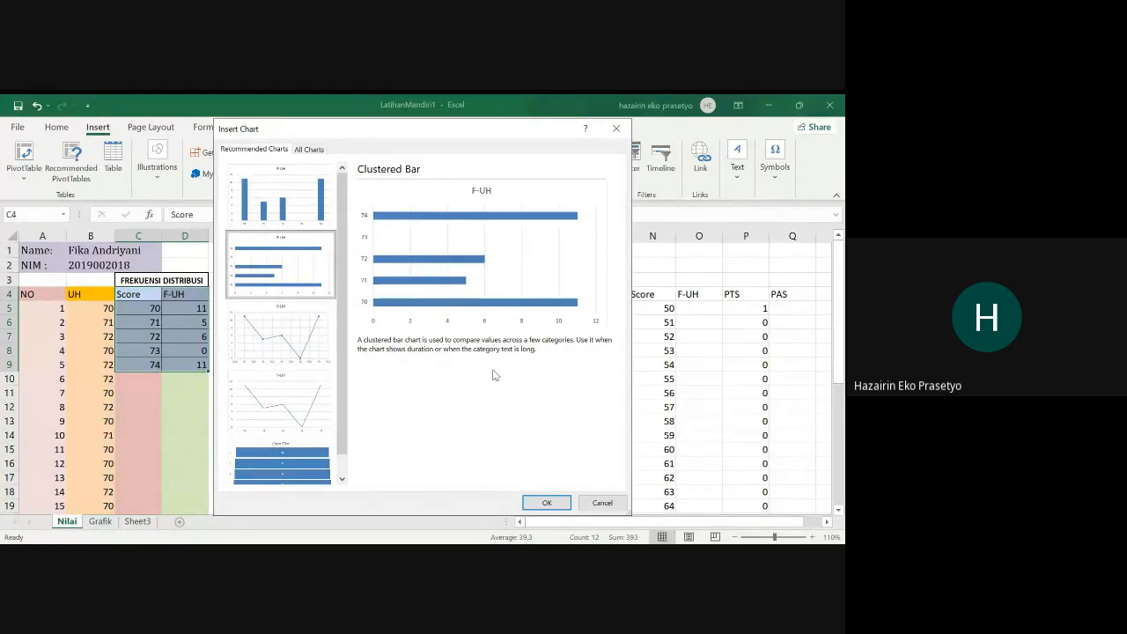
pyautogui.click(297, 360)
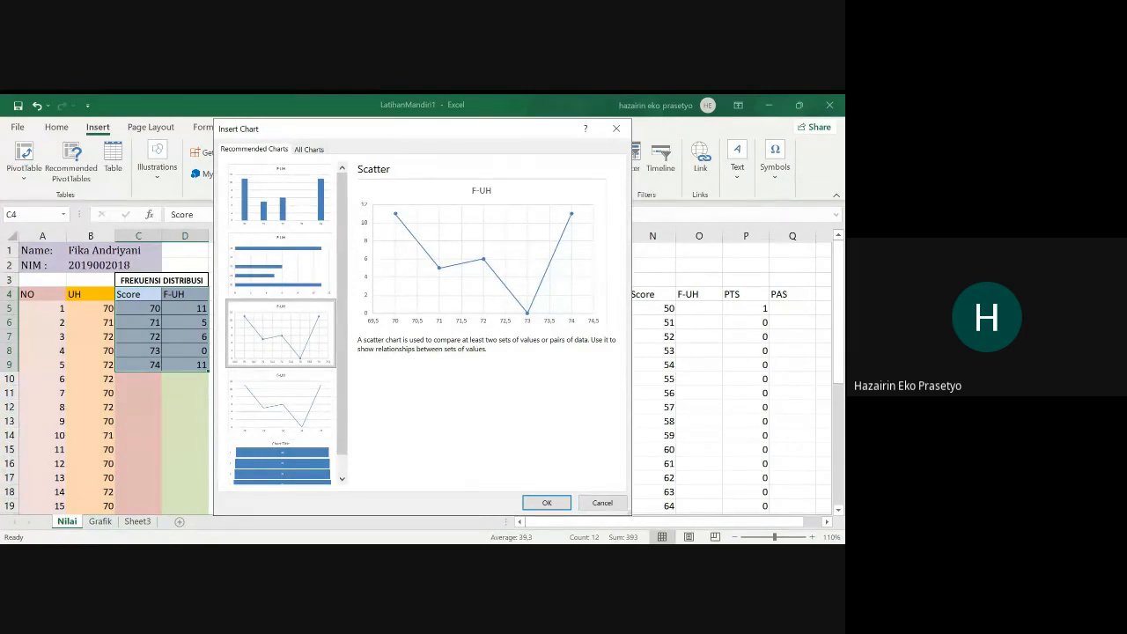
pyautogui.click(547, 501)
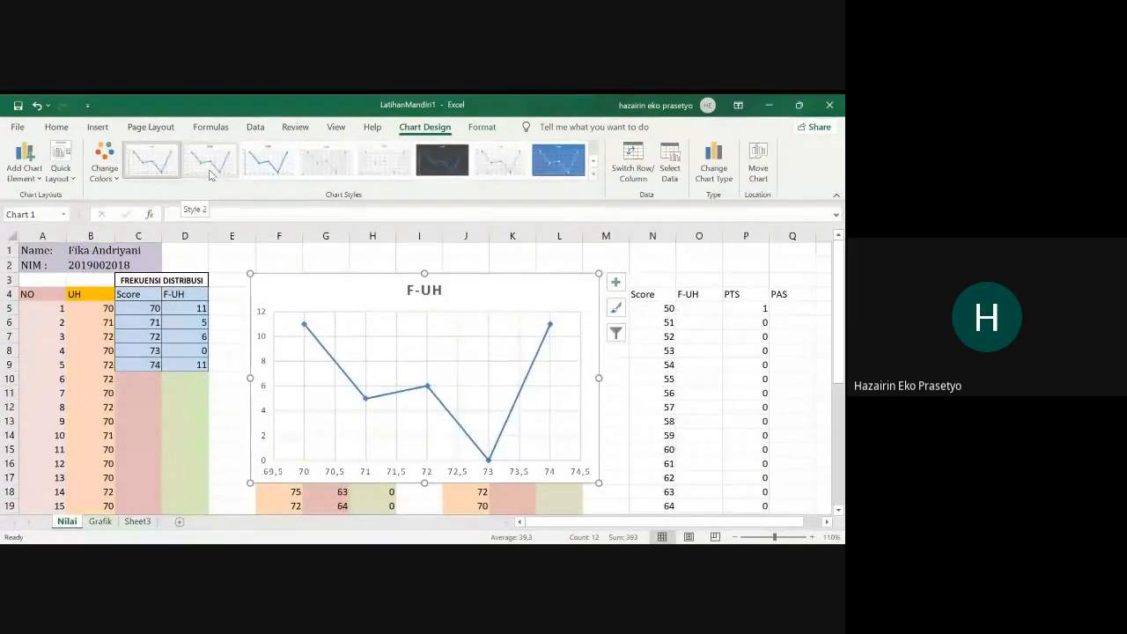
# Step: Try several chart styles on the F-UH scatter chart, ending with the one that has a solid blue background
pyautogui.click(210, 170)
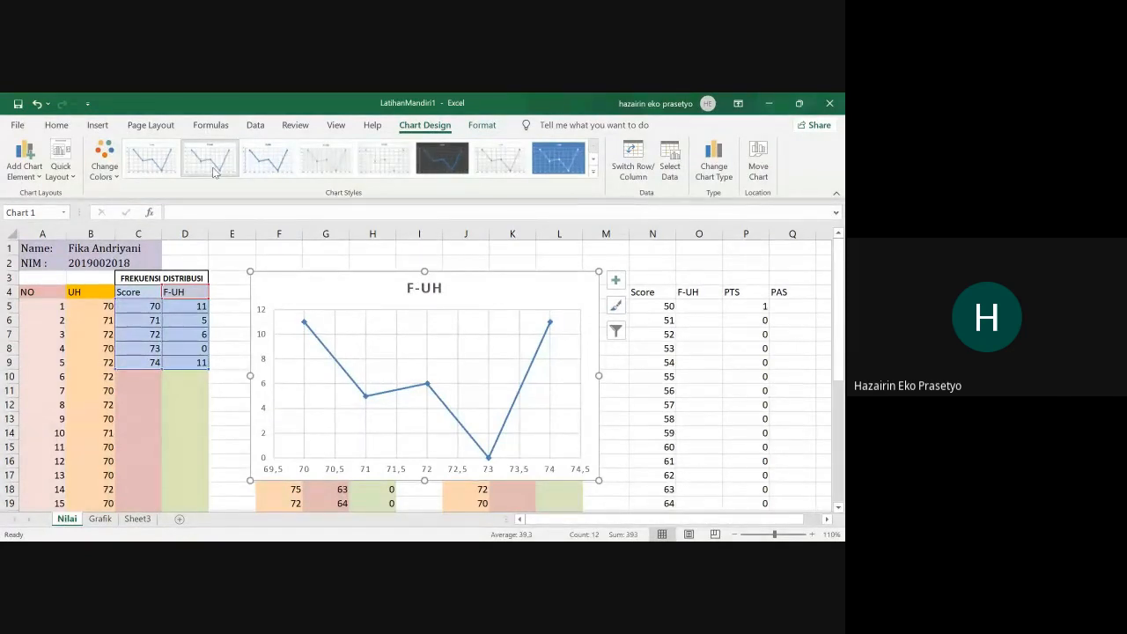
pyautogui.click(269, 164)
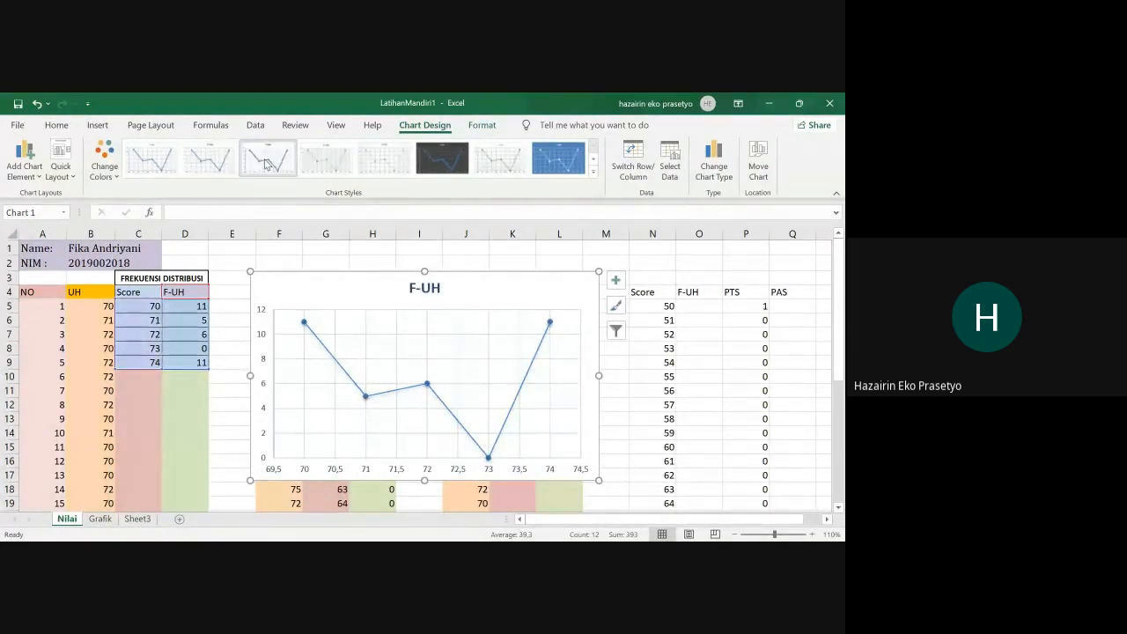
pyautogui.click(319, 167)
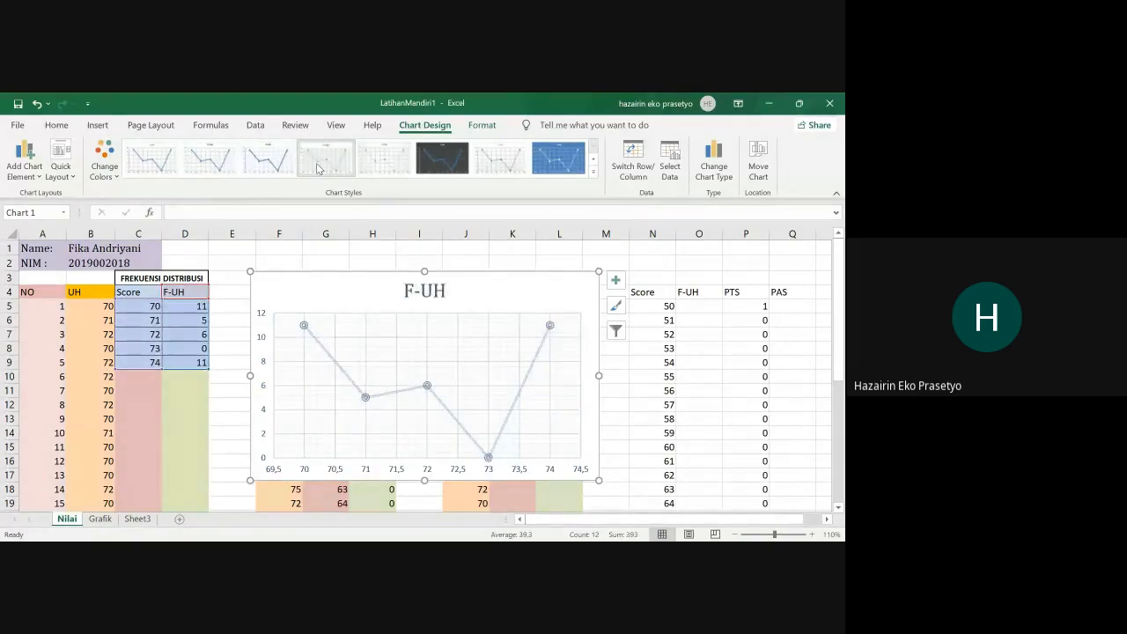
pyautogui.click(389, 168)
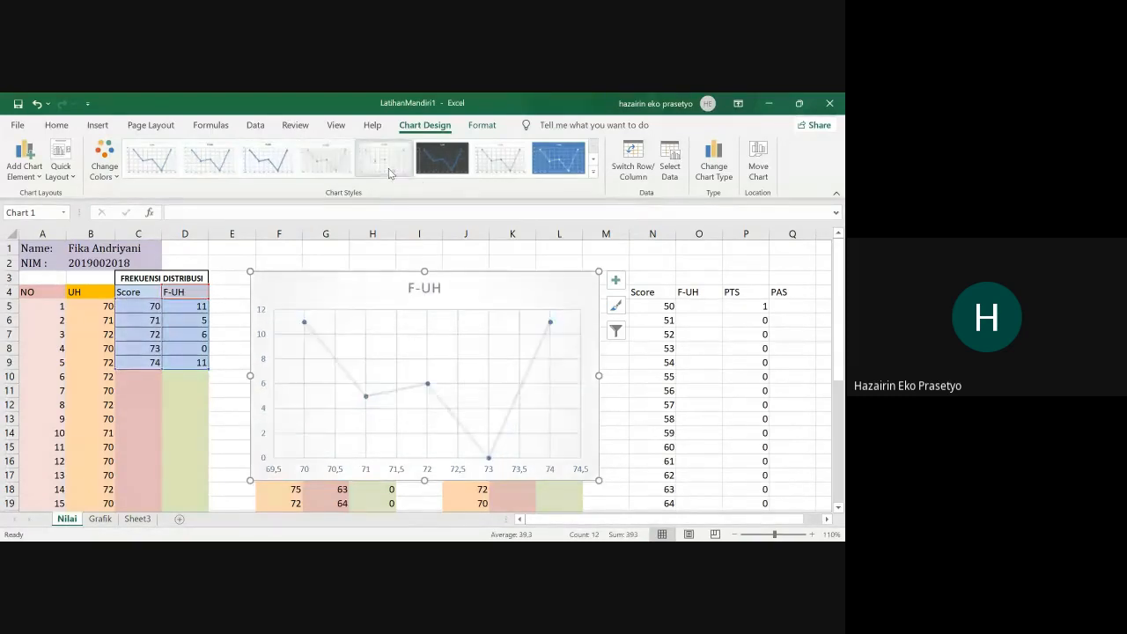
pyautogui.click(445, 166)
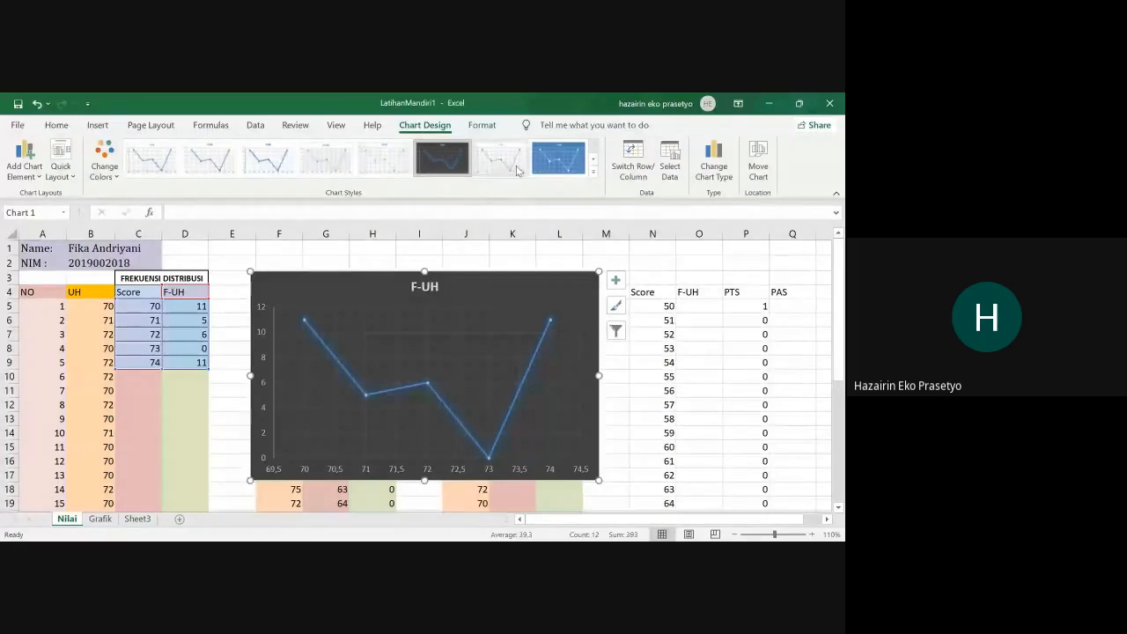
pyautogui.click(558, 171)
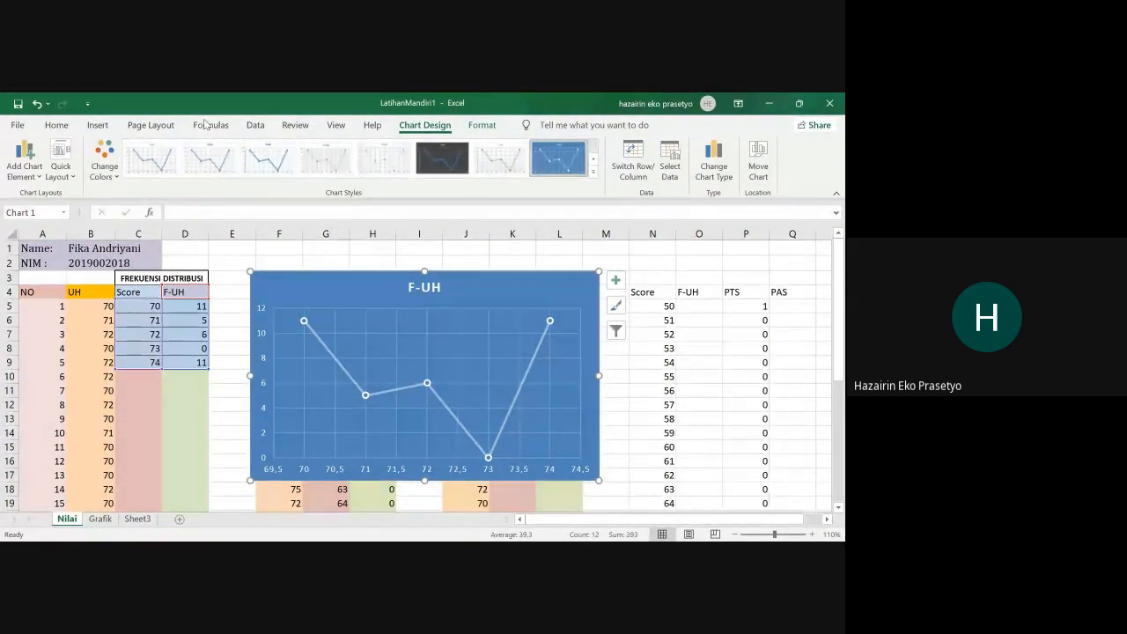
# Step: Change the F-UH scatter chart to a 3-D Pie chart
pyautogui.click(95, 125)
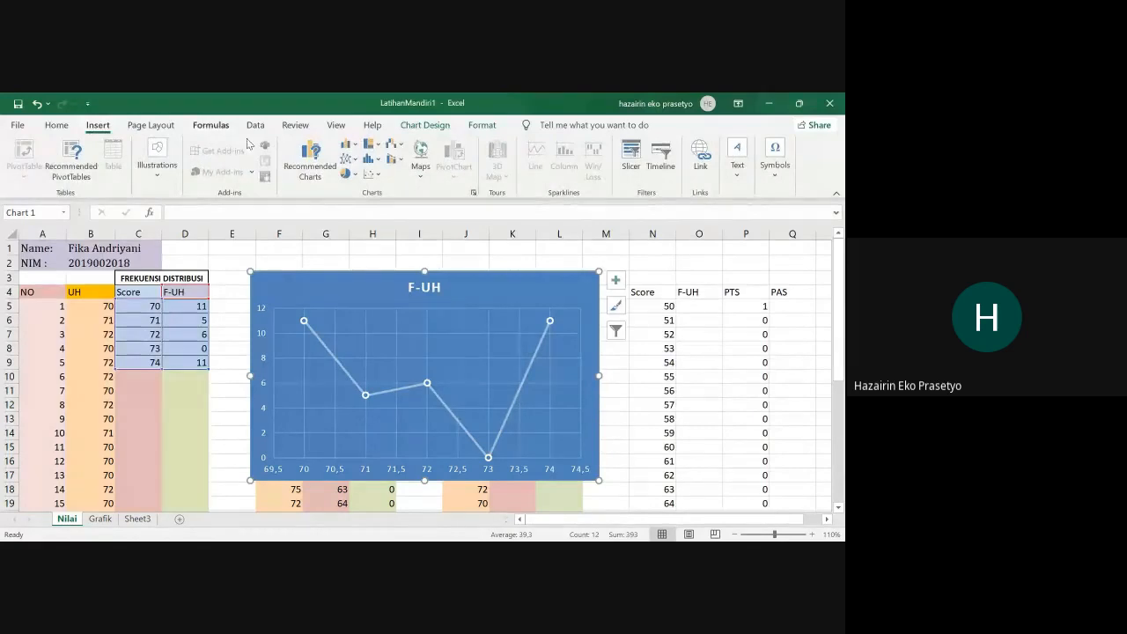
pyautogui.click(349, 174)
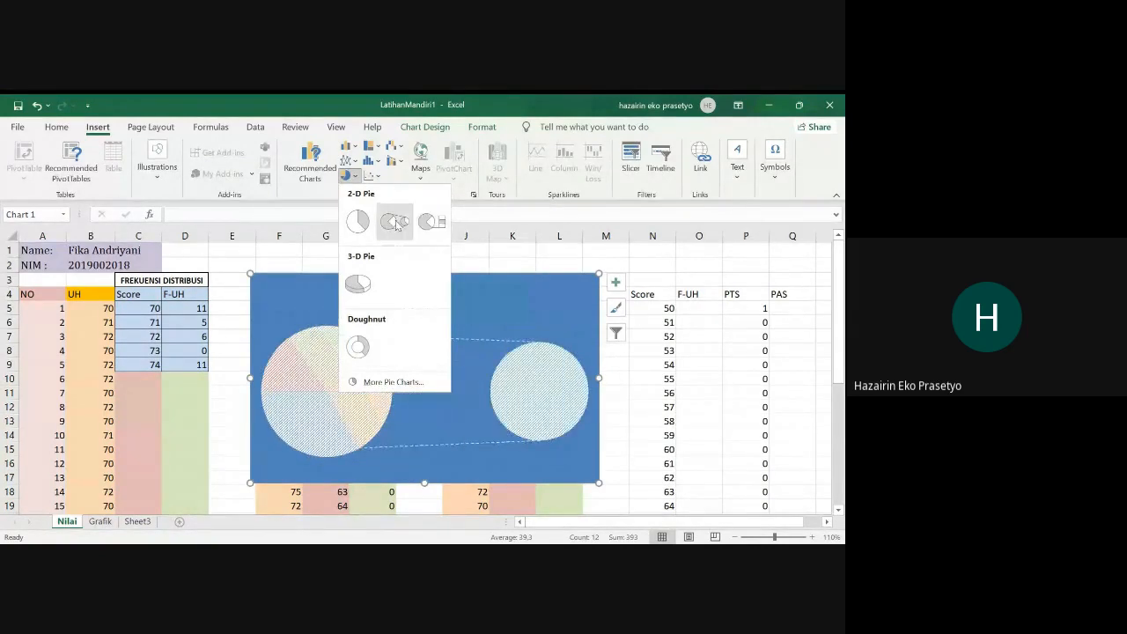
pyautogui.click(359, 285)
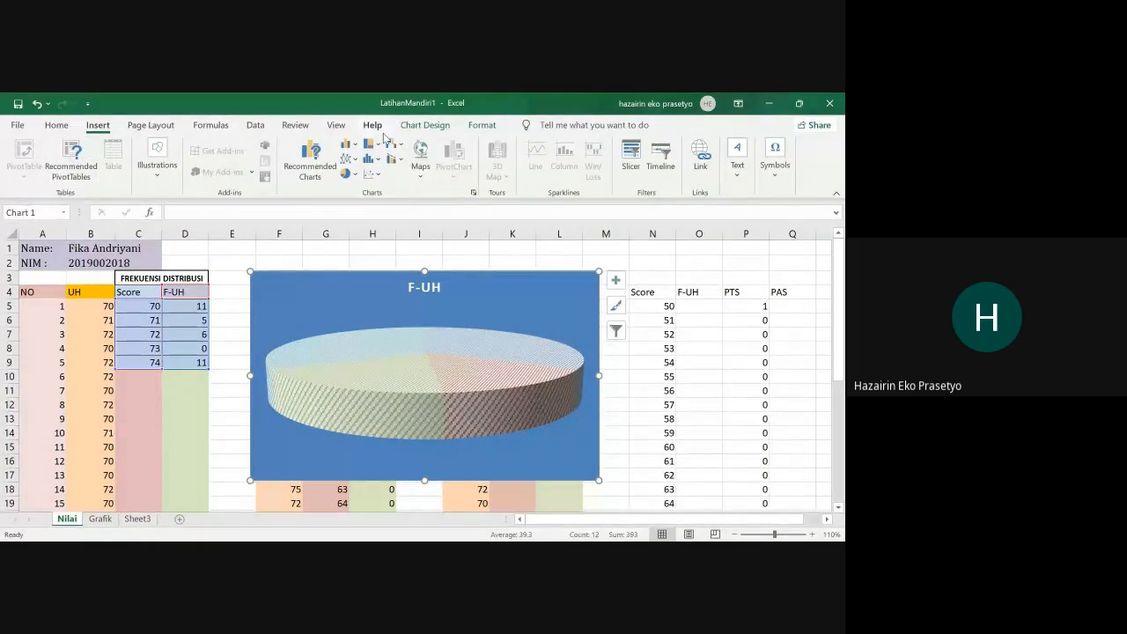
# Step: Add Data Callout labels to the F-UH pie chart
pyautogui.click(424, 125)
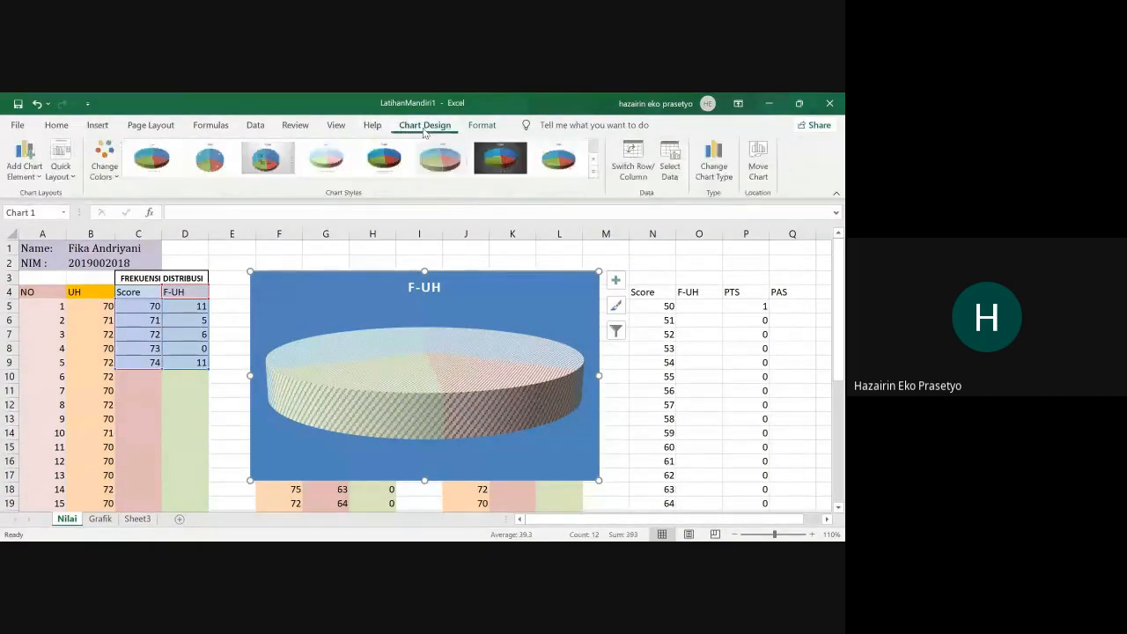
pyautogui.click(24, 173)
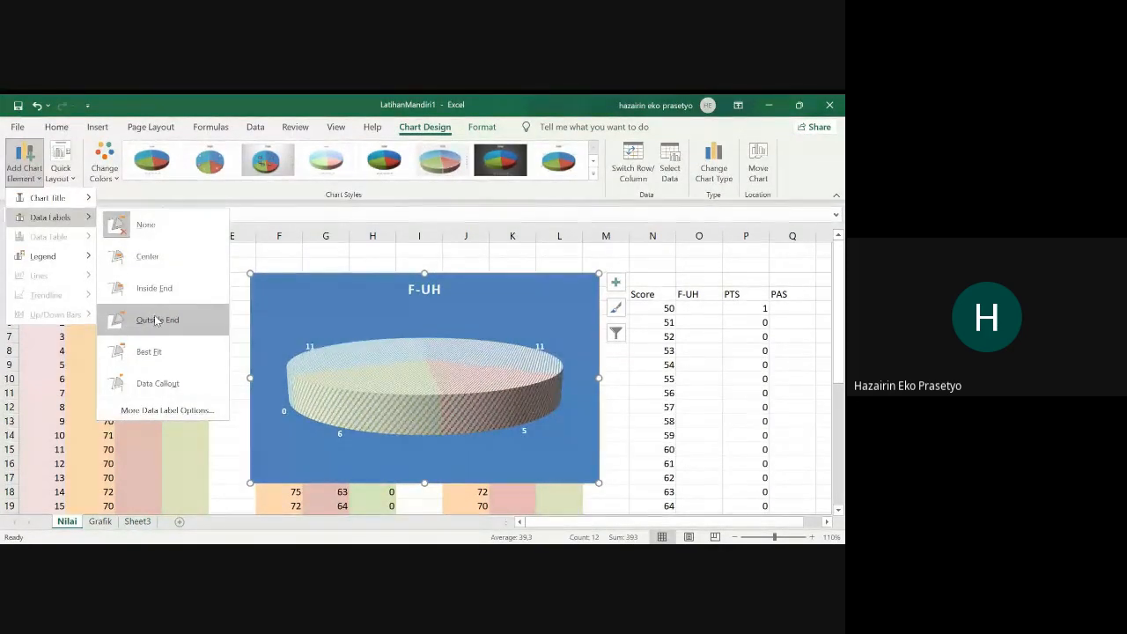
pyautogui.click(148, 386)
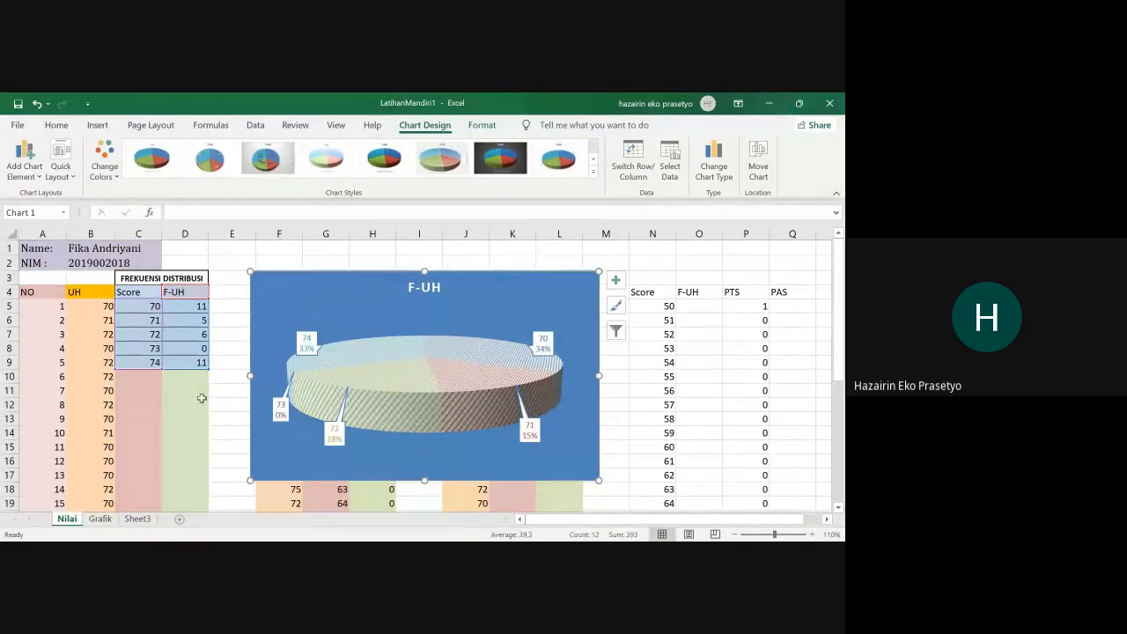
# Step: Try different chart styles on the F-UH pie chart and apply the fifth one, with a white background and bold dark-blue title
pyautogui.click(472, 376)
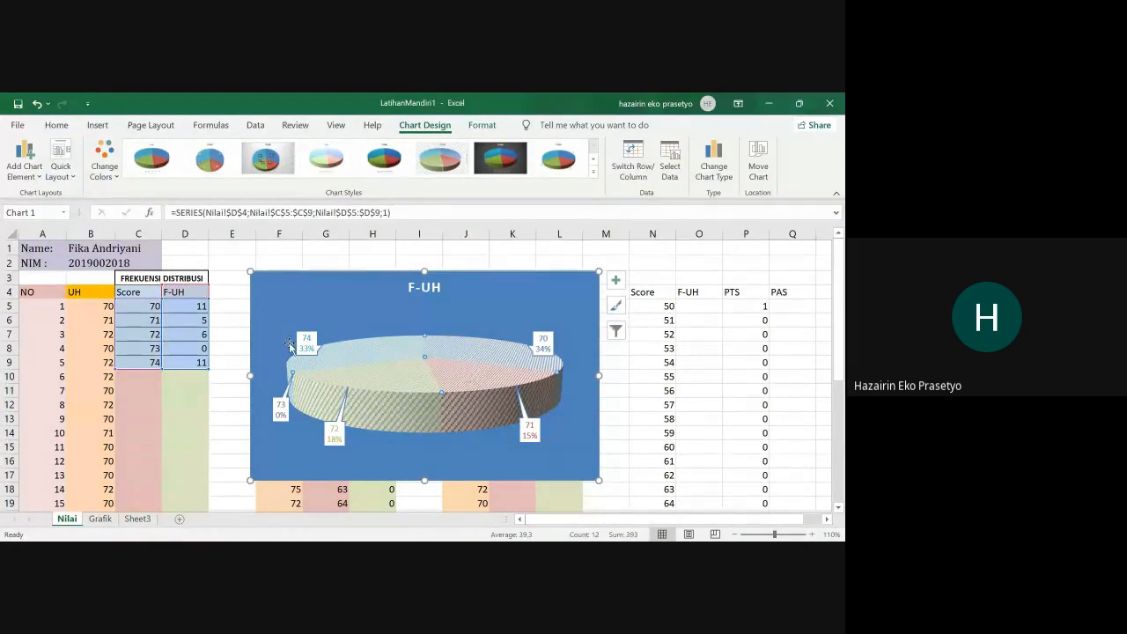
pyautogui.click(538, 277)
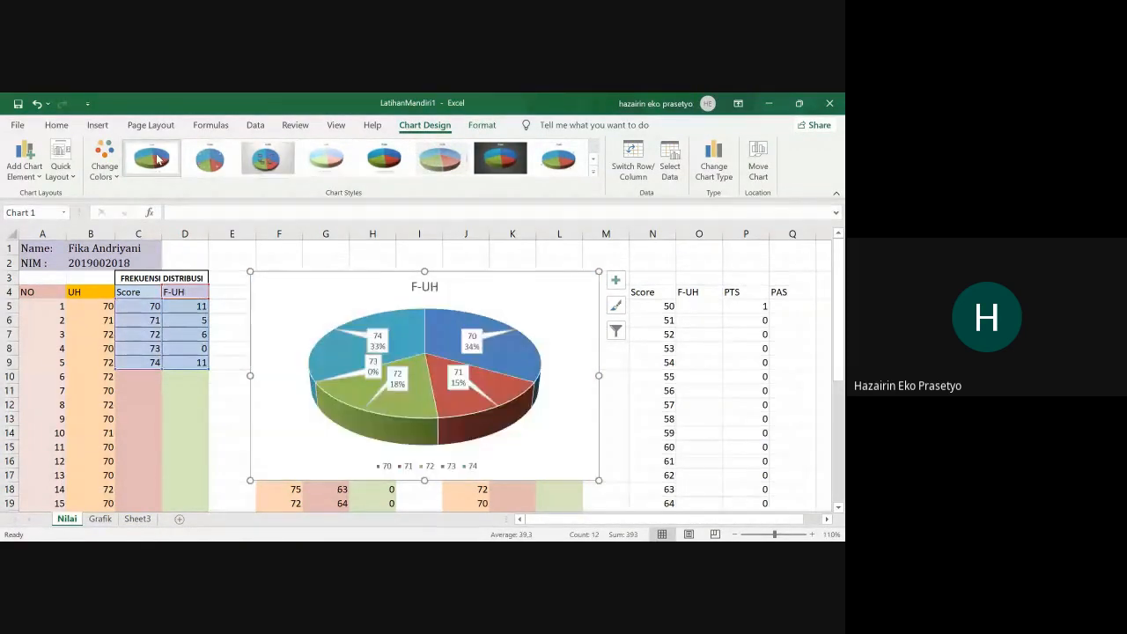
pyautogui.click(260, 162)
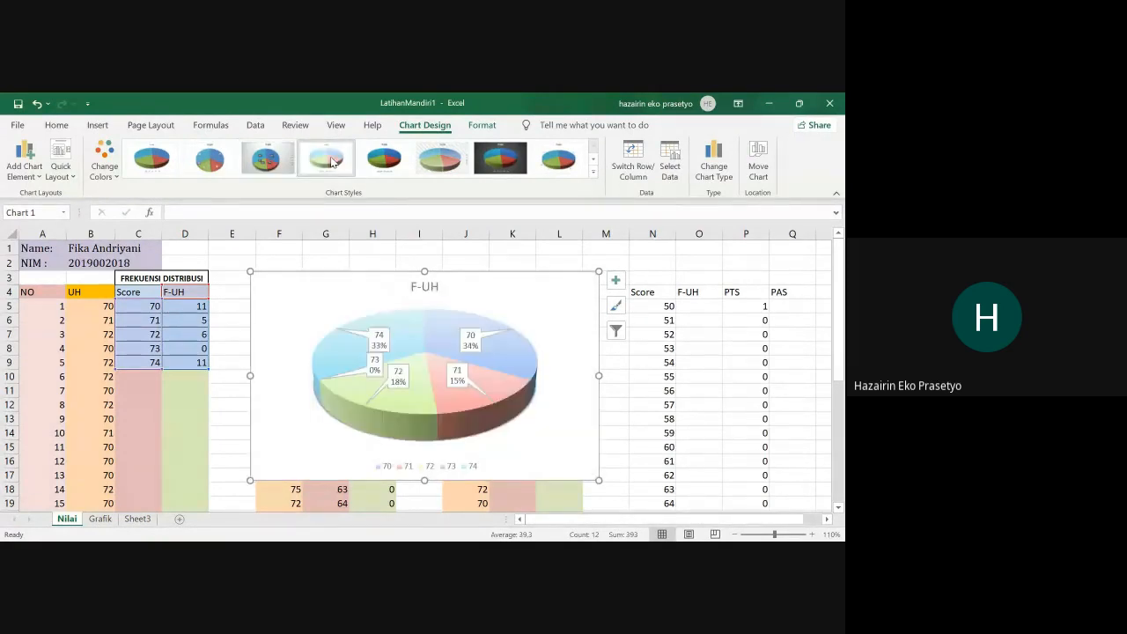
pyautogui.click(390, 171)
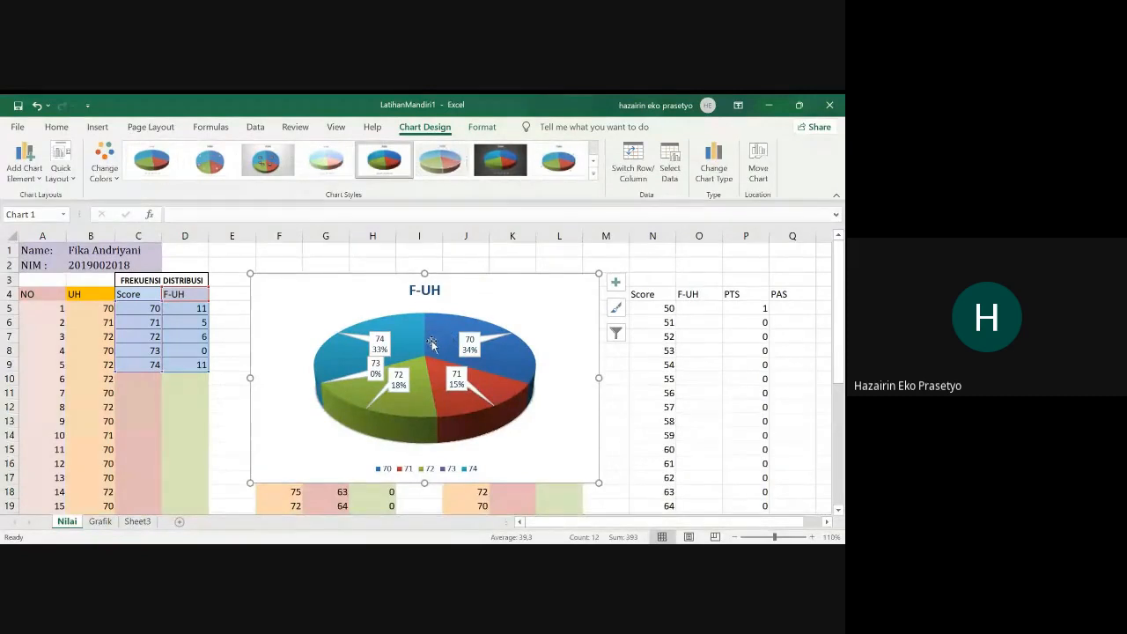
# Step: Move the F-UH pie chart to cell I35 on the Grafik sheet, beside the FD UH1 chart, and return to the Nilai sheet
pyautogui.hotkey('ctrl', 'x')
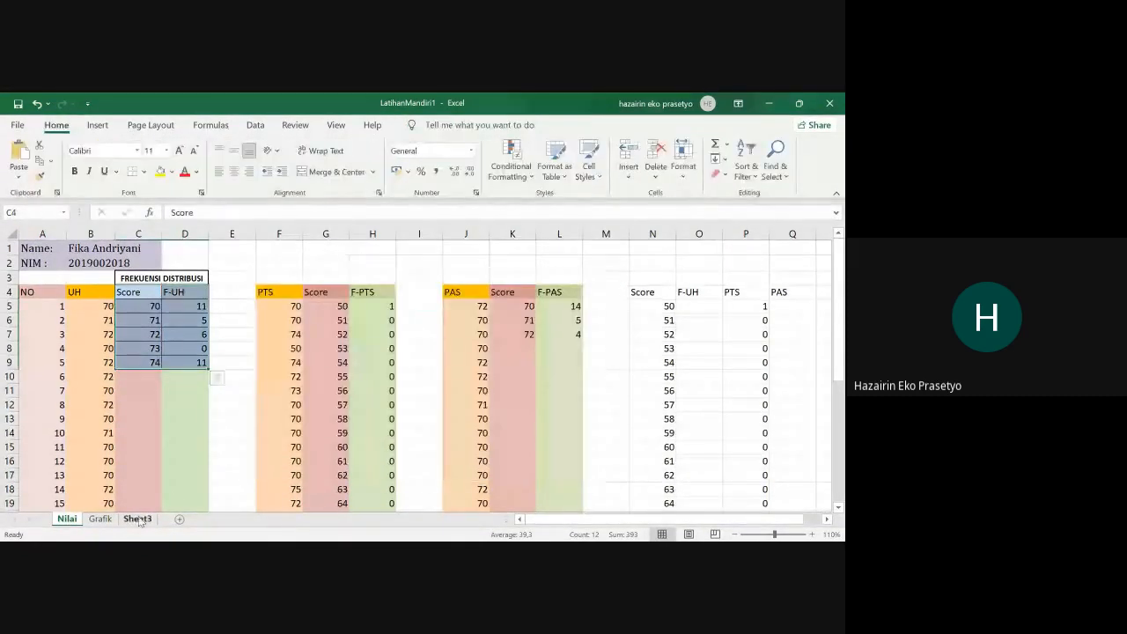
pyautogui.click(106, 520)
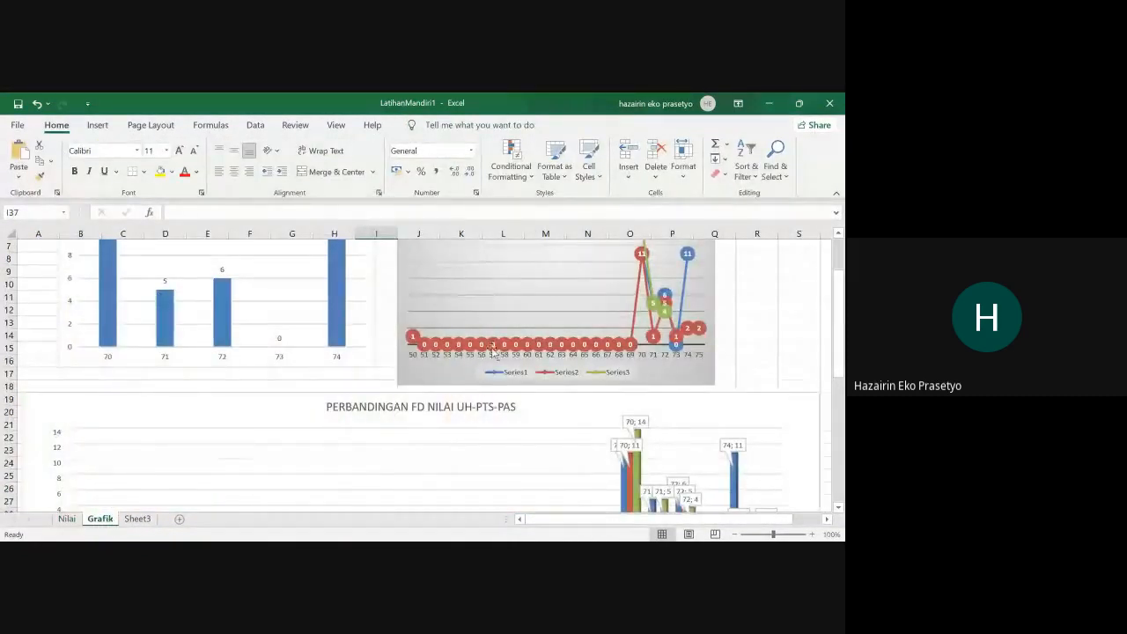
pyautogui.scroll(-7, 493, 353)
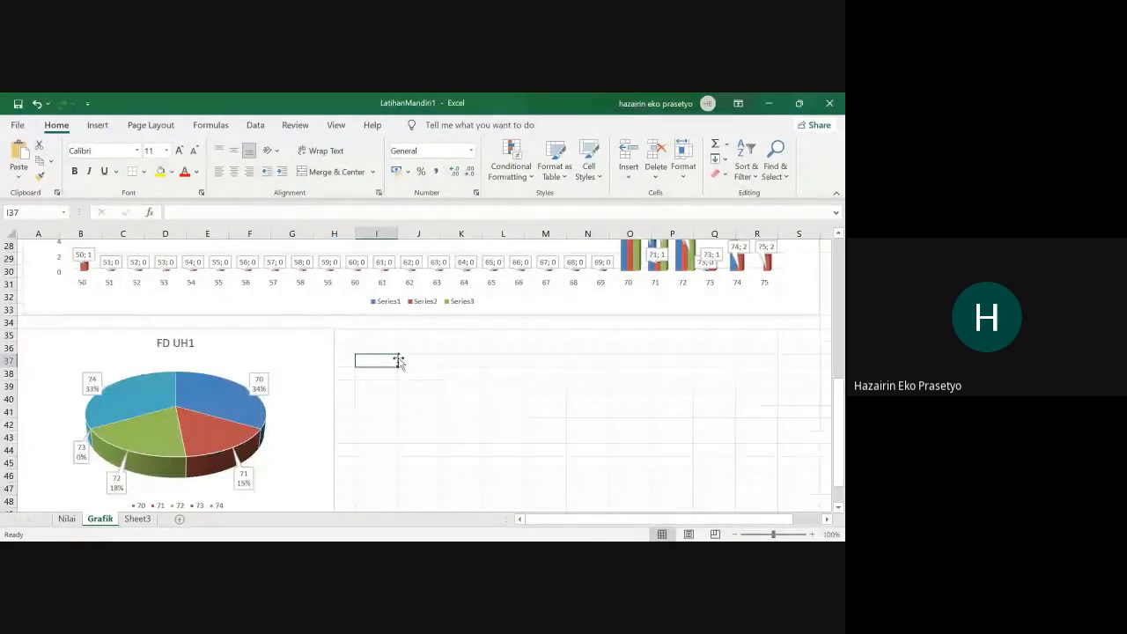
pyautogui.click(385, 337)
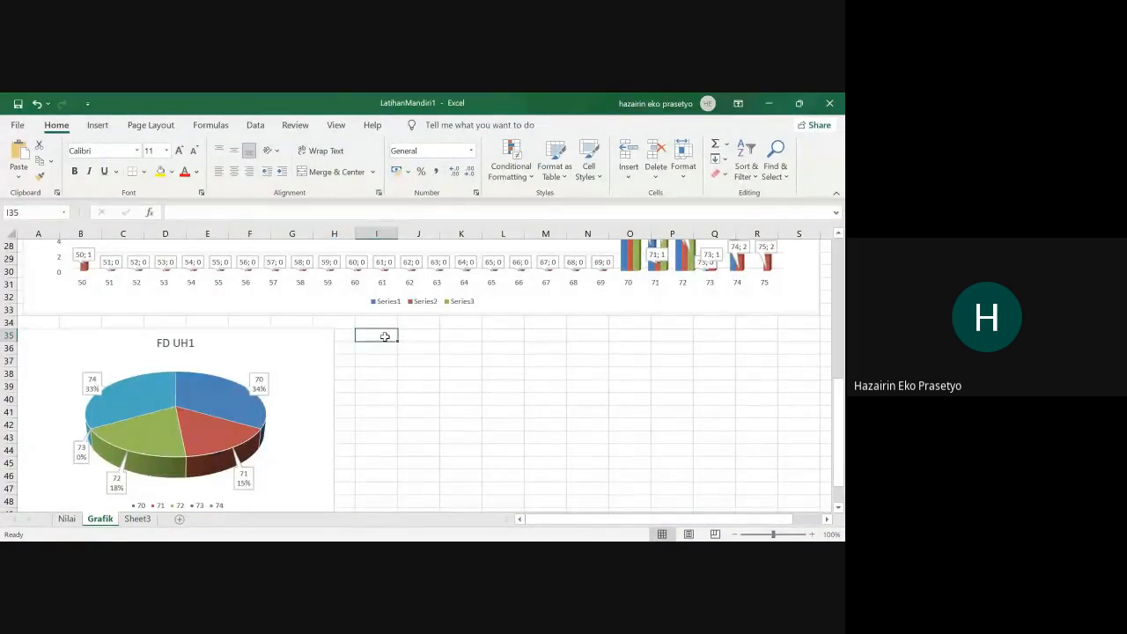
pyautogui.hotkey('ctrl', 'v')
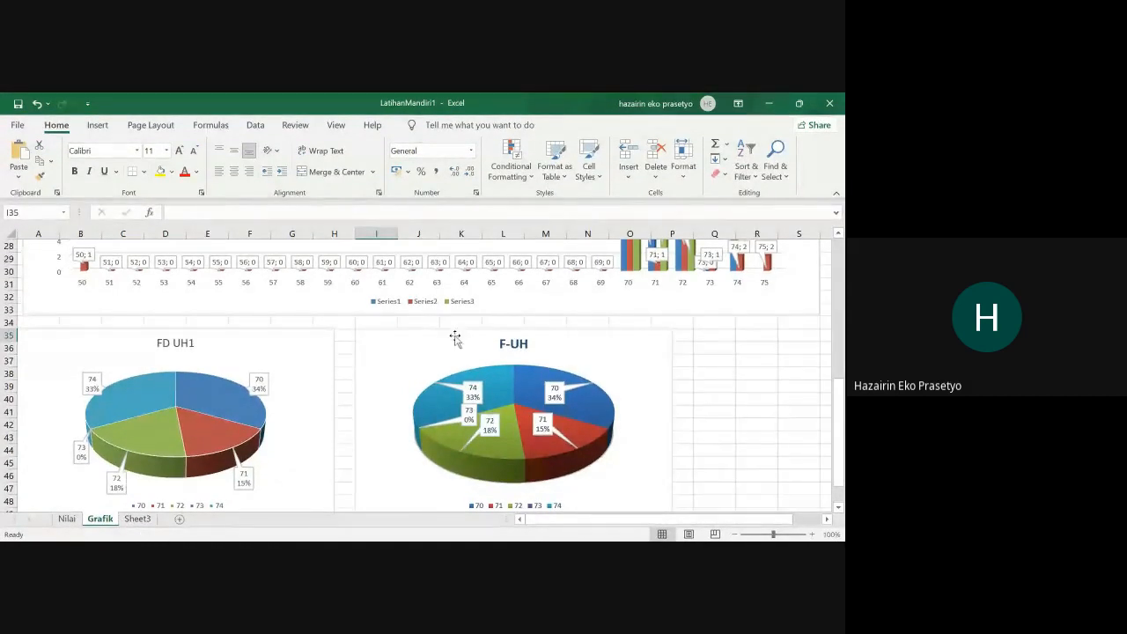
pyautogui.scroll(7, 396, 281)
pyautogui.scroll(2, 382, 395)
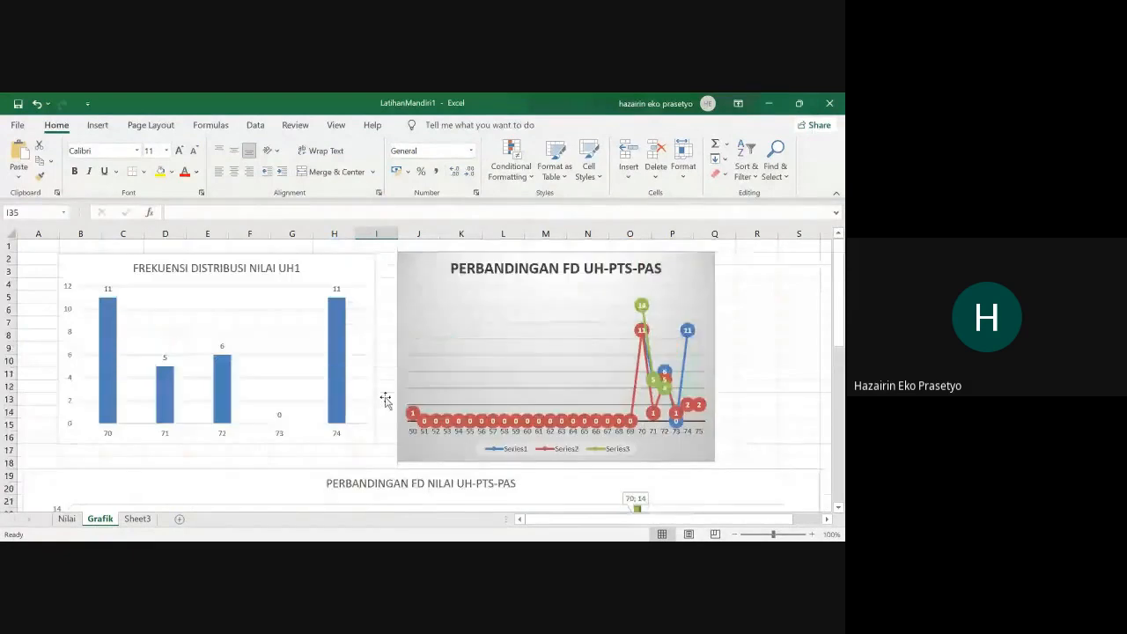
pyautogui.click(66, 518)
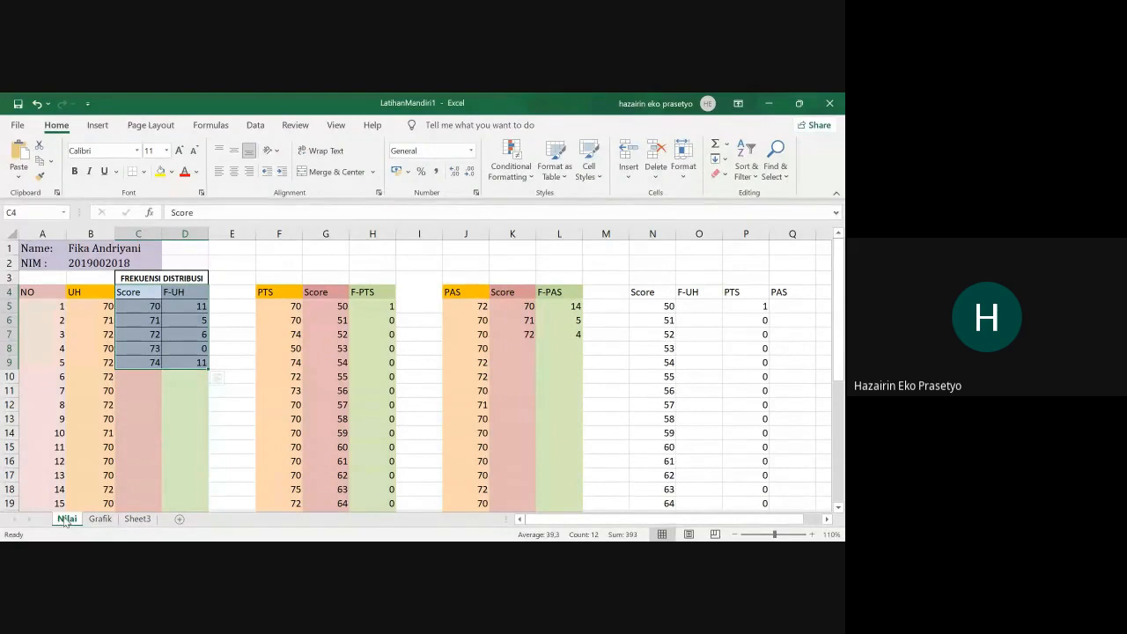
# Step: Rename Sheet3 as Grafik1
pyautogui.click(137, 519)
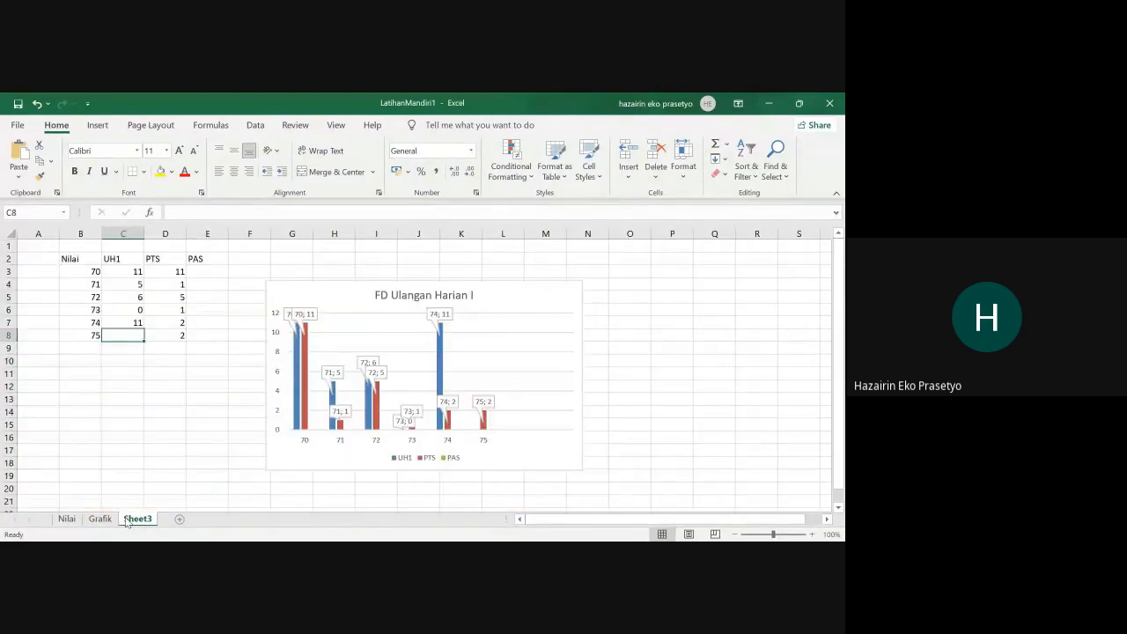
pyautogui.rightClick(133, 519)
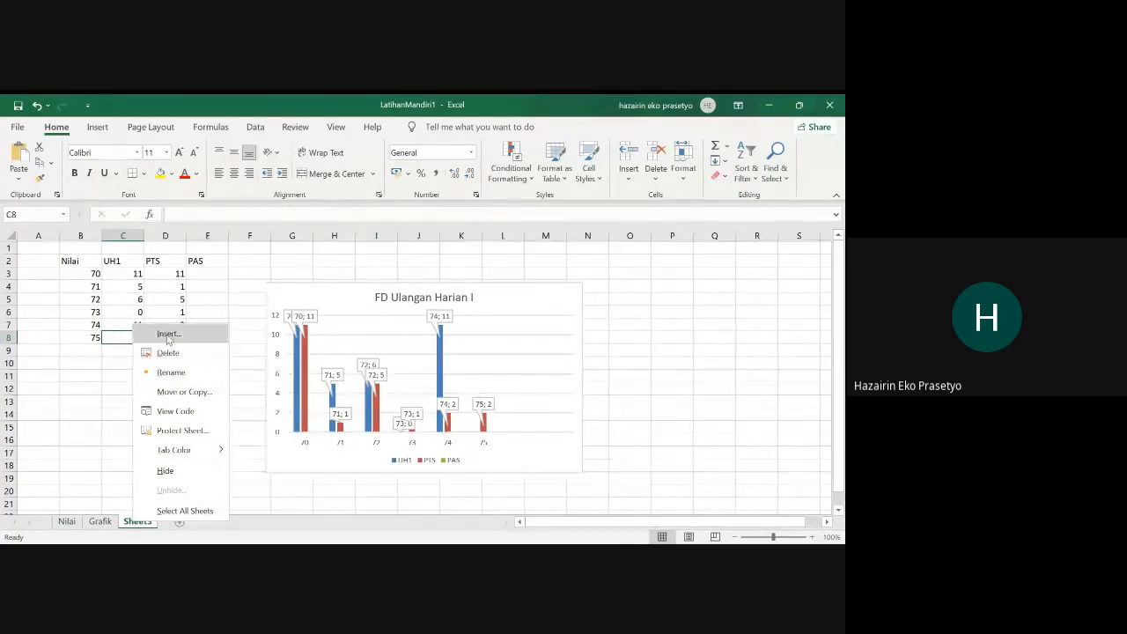
pyautogui.click(169, 372)
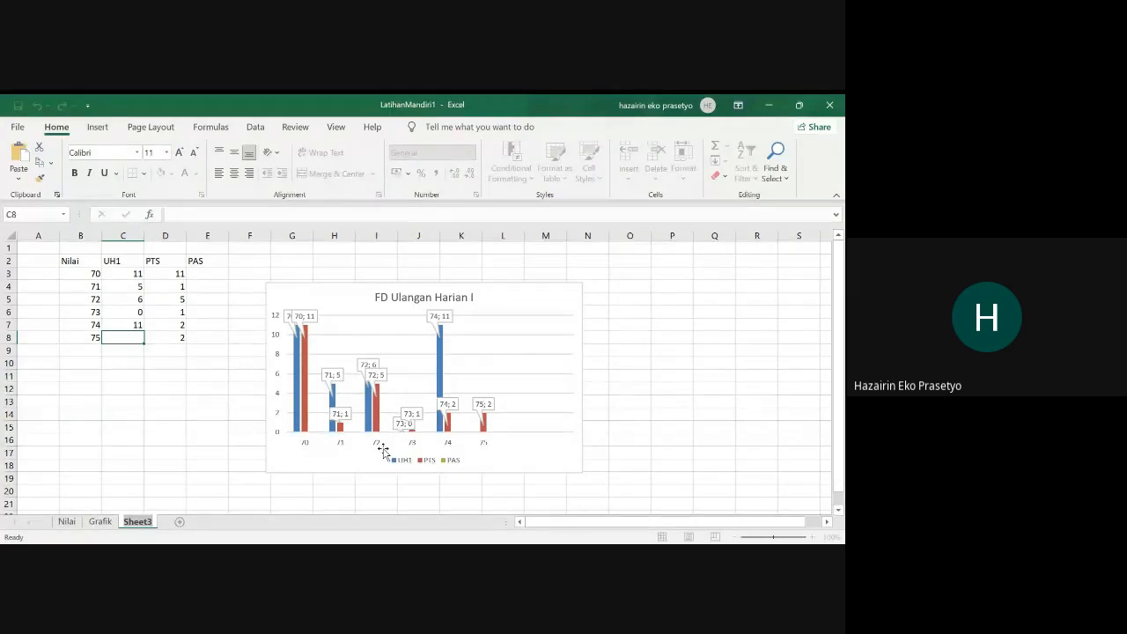
pyautogui.write('Pem')
pyautogui.press('BackSpace')
pyautogui.press('BackSpace')
pyautogui.press('BackSpace')
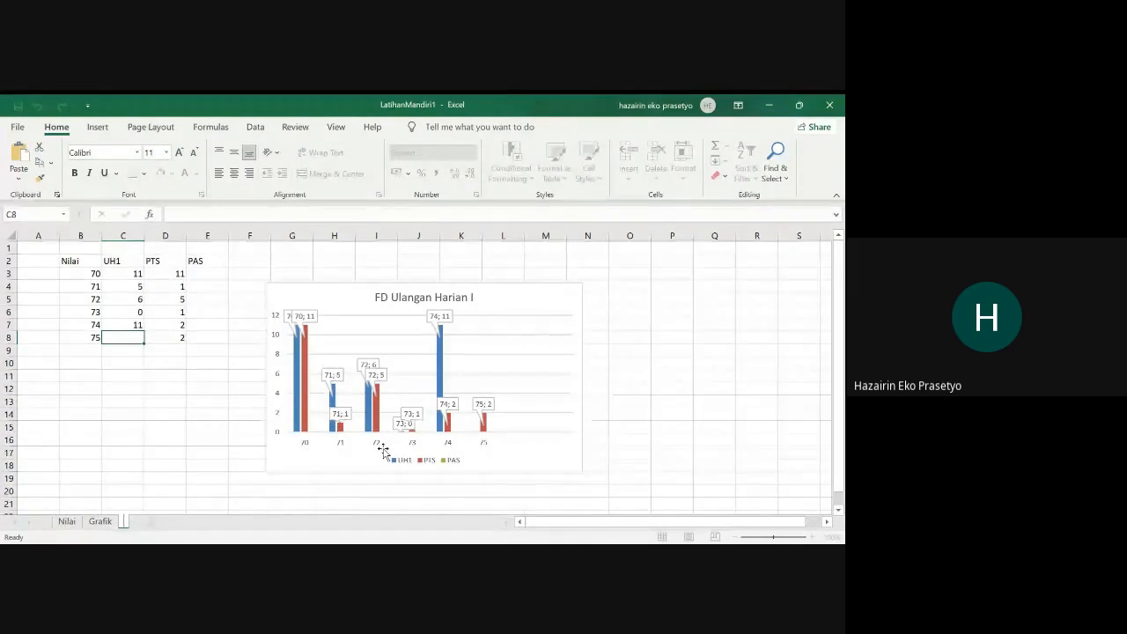
pyautogui.write('Grafik1')
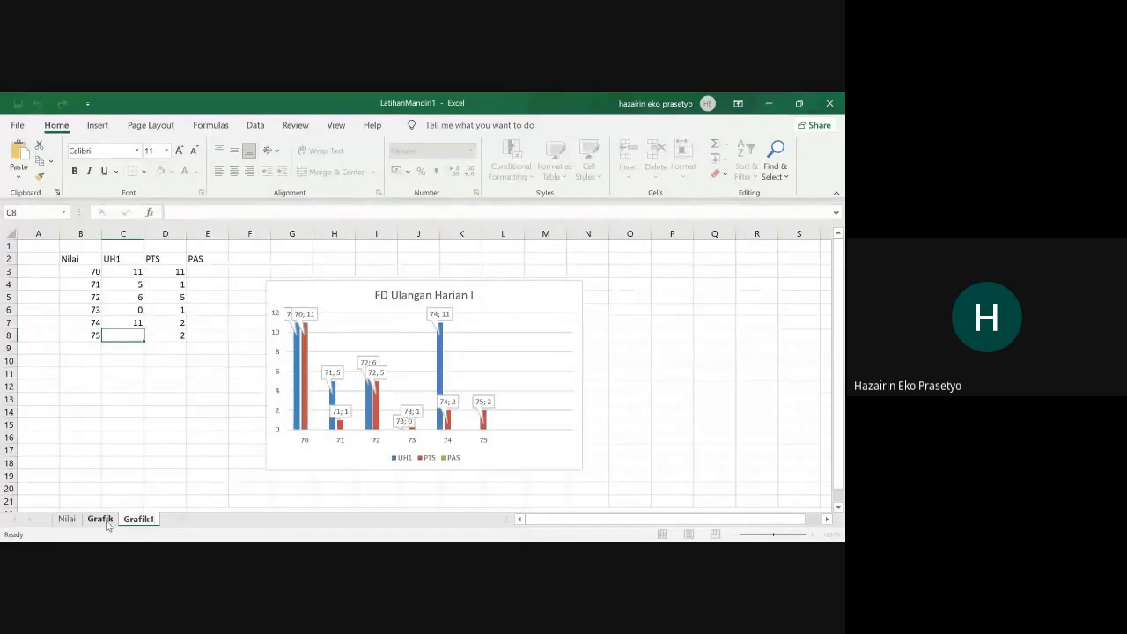
# Step: Rename the Grafik sheet as Grafik2
pyautogui.click(103, 522)
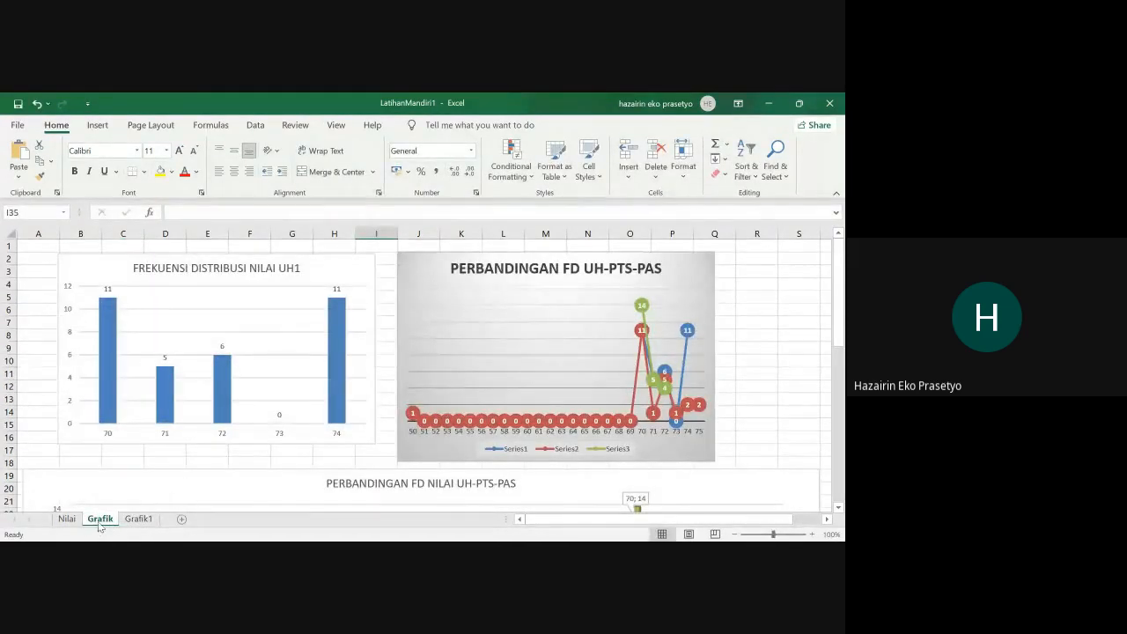
pyautogui.rightClick(100, 525)
pyautogui.click(133, 375)
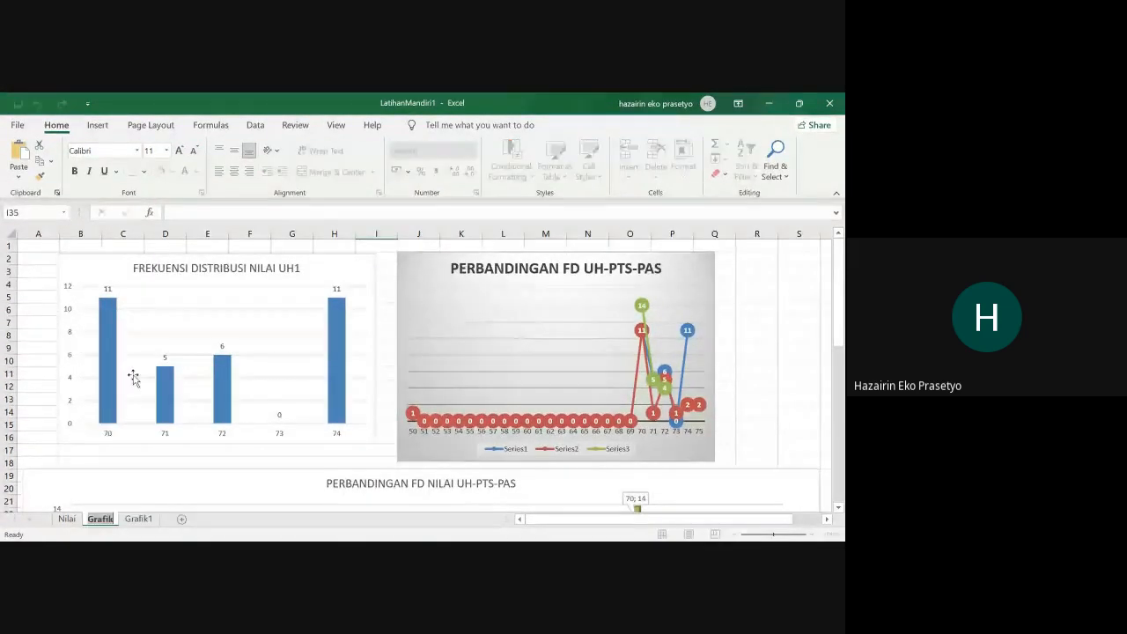
pyautogui.click(112, 517)
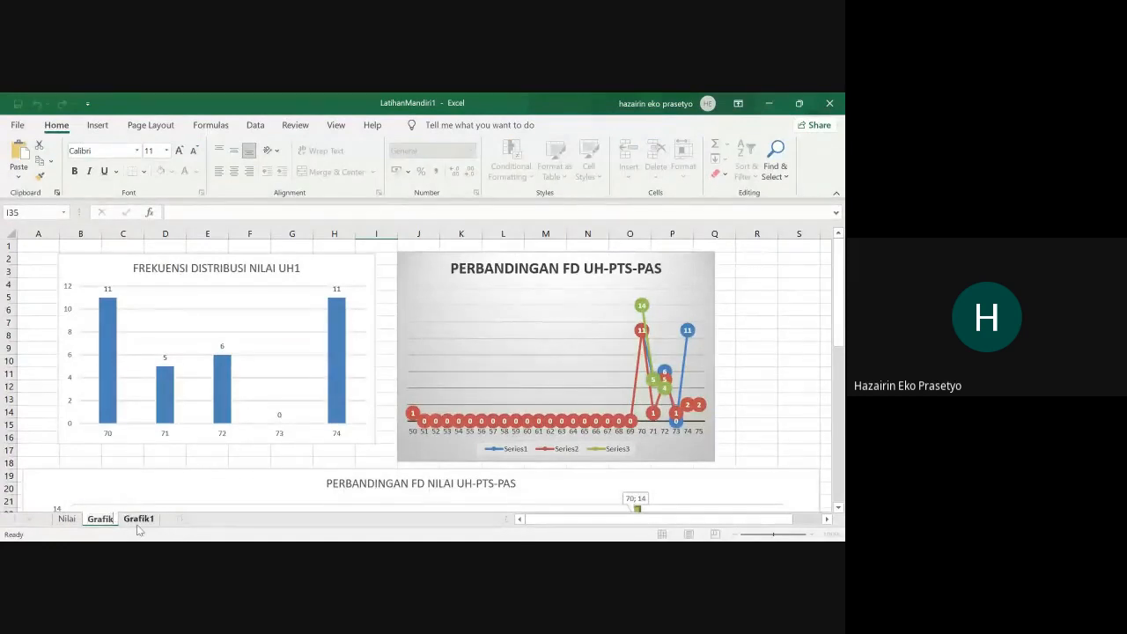
pyautogui.write('2')
pyautogui.press('Return')
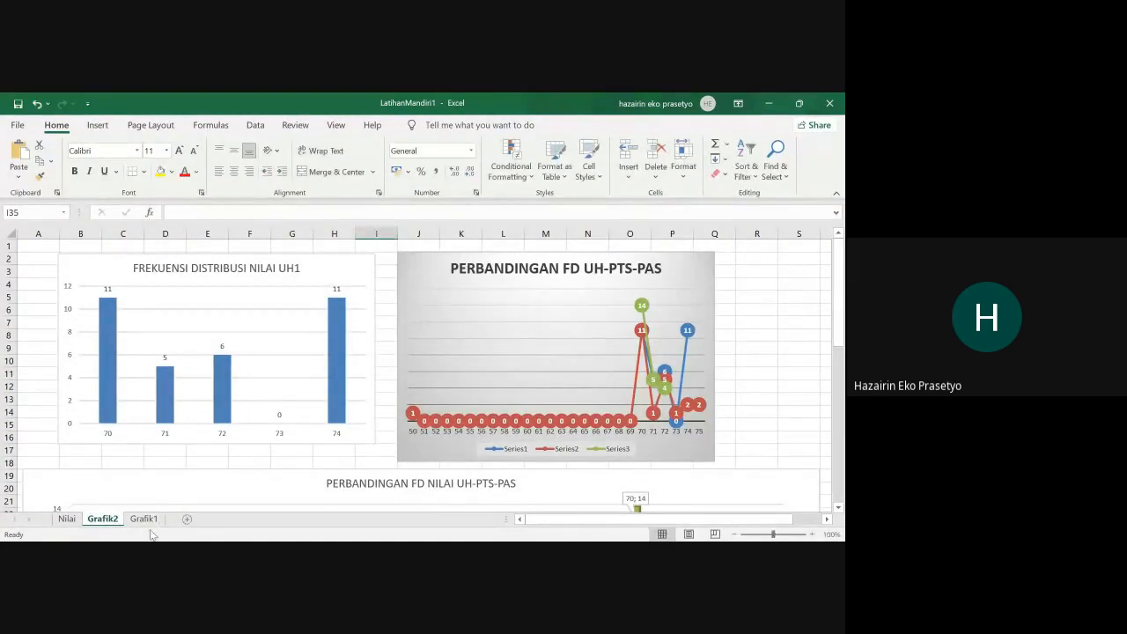
# Step: Review the Grafik1 and Grafik2 sheets, then the score tables on the Nilai sheet
pyautogui.click(144, 519)
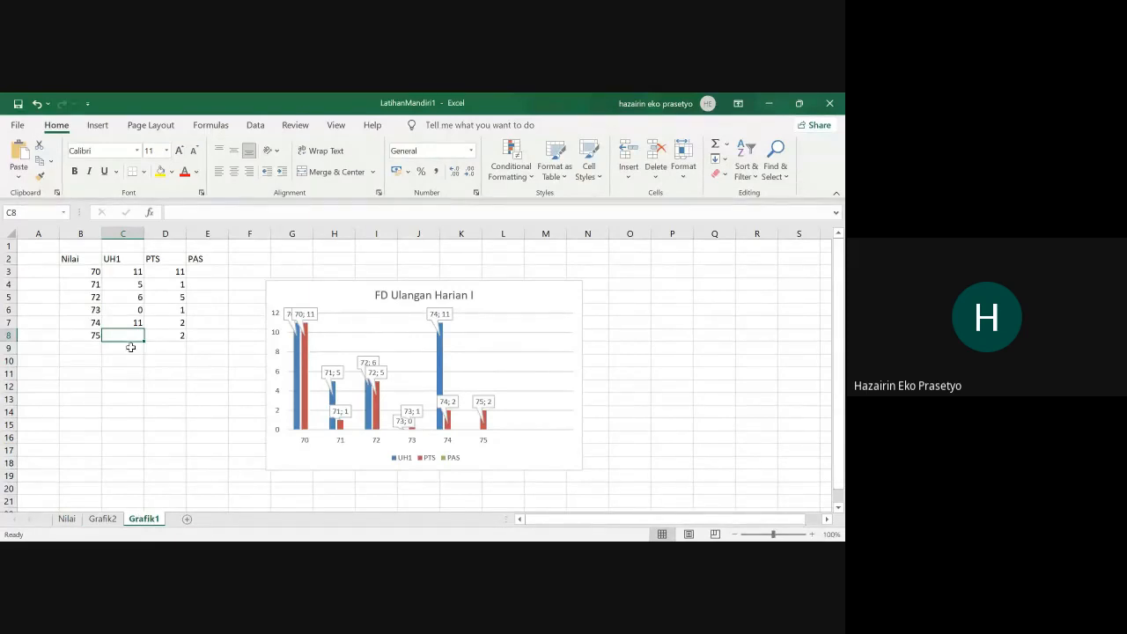
pyautogui.click(102, 518)
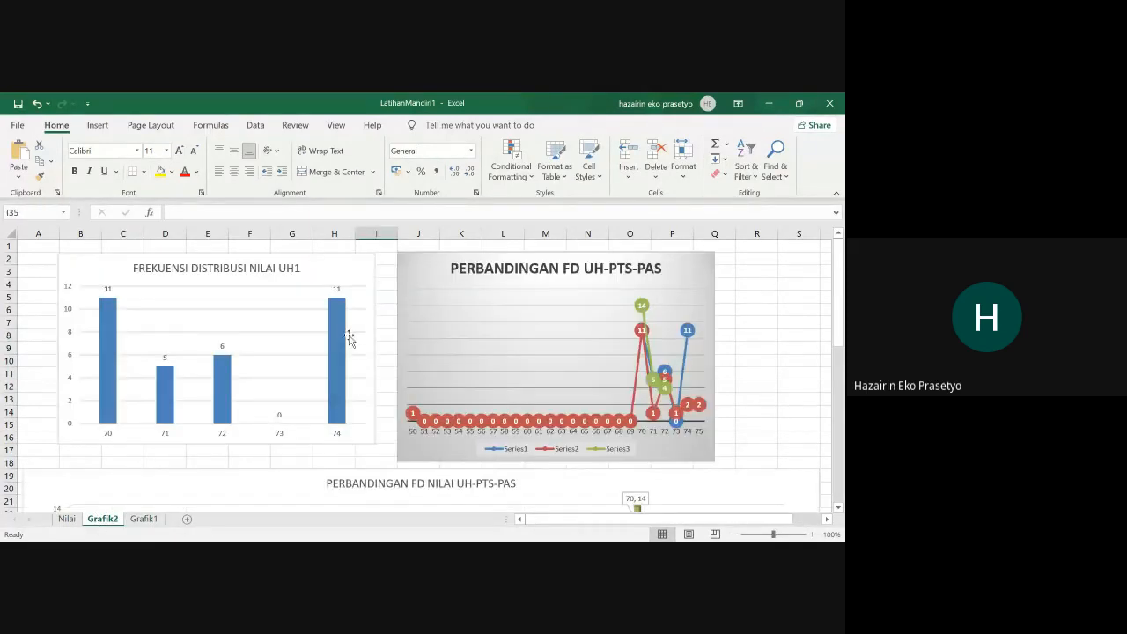
pyautogui.click(67, 519)
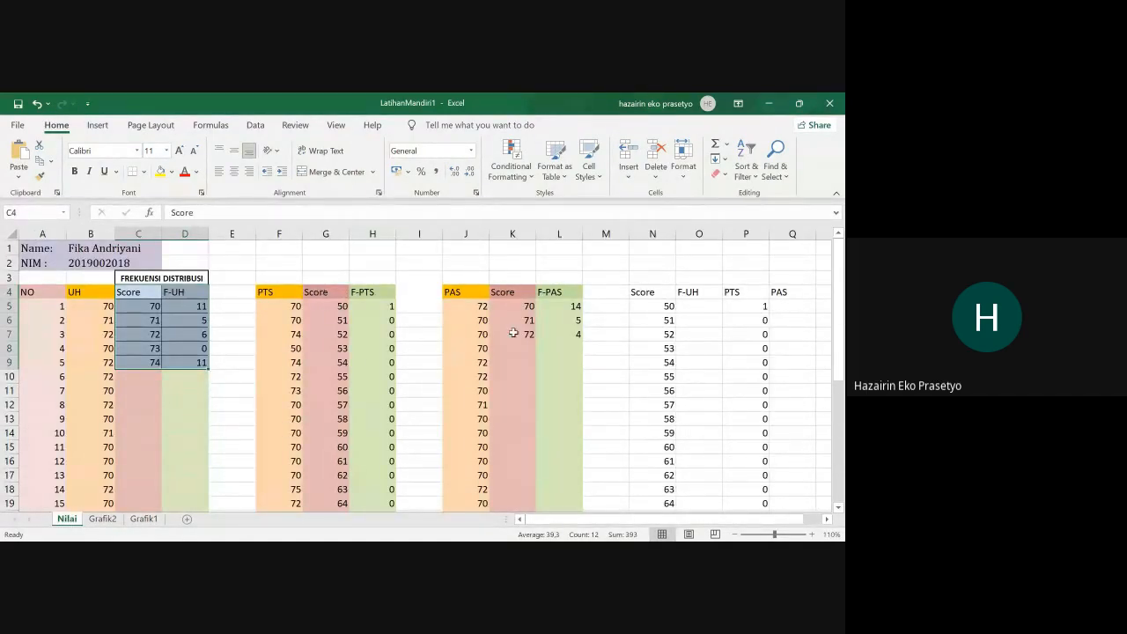
pyautogui.scroll(-5, 513, 333)
pyautogui.scroll(5, 338, 377)
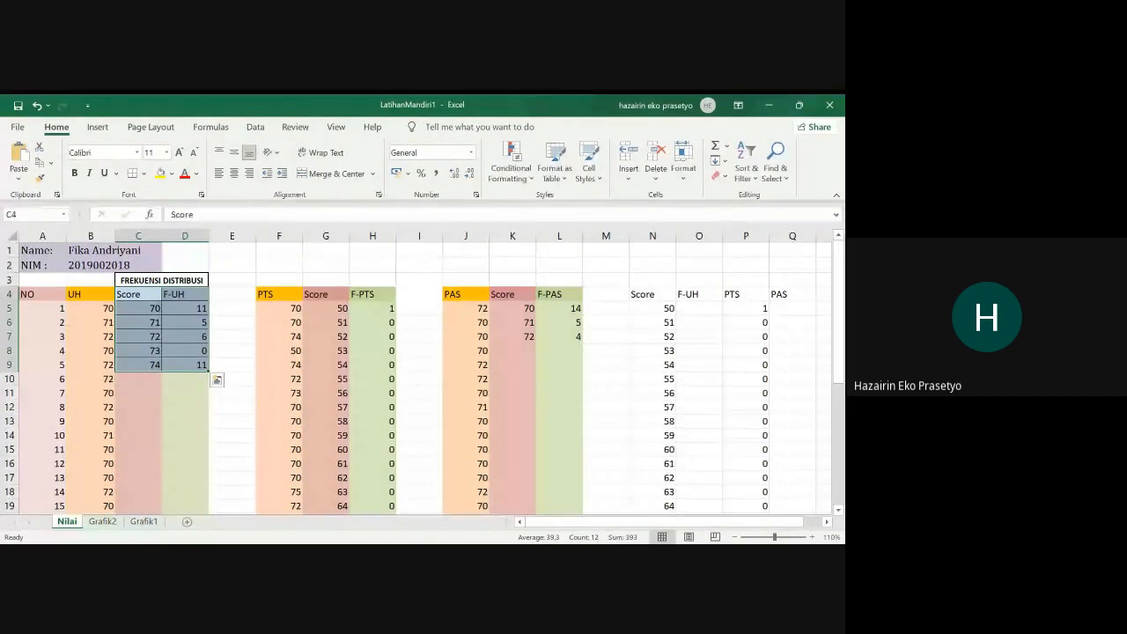
pyautogui.hotkey('alt', 'Tab')
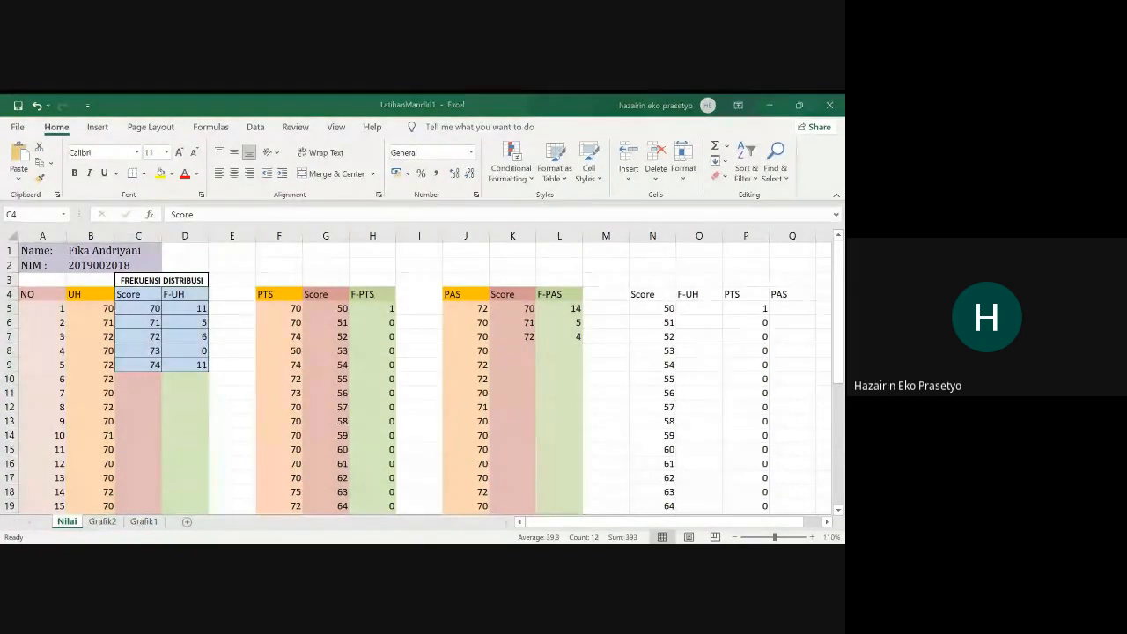